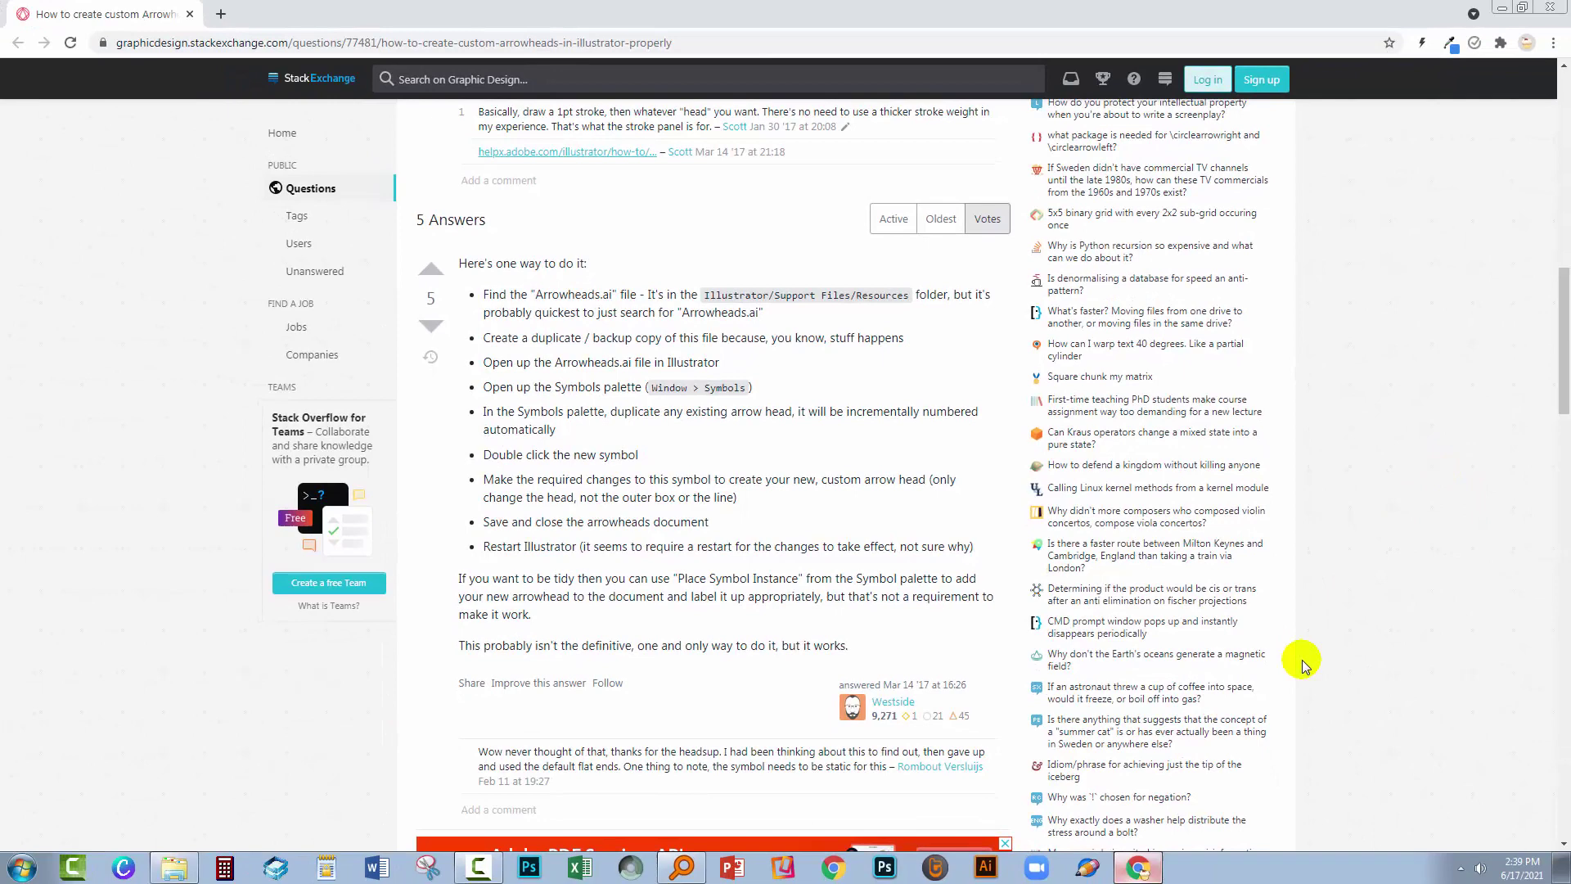
Select the Arrowheads.ai result under the Adobe Illustrator 2020 Support Files path in Everything
{"action": "left_click", "coordinate": [683, 867]}
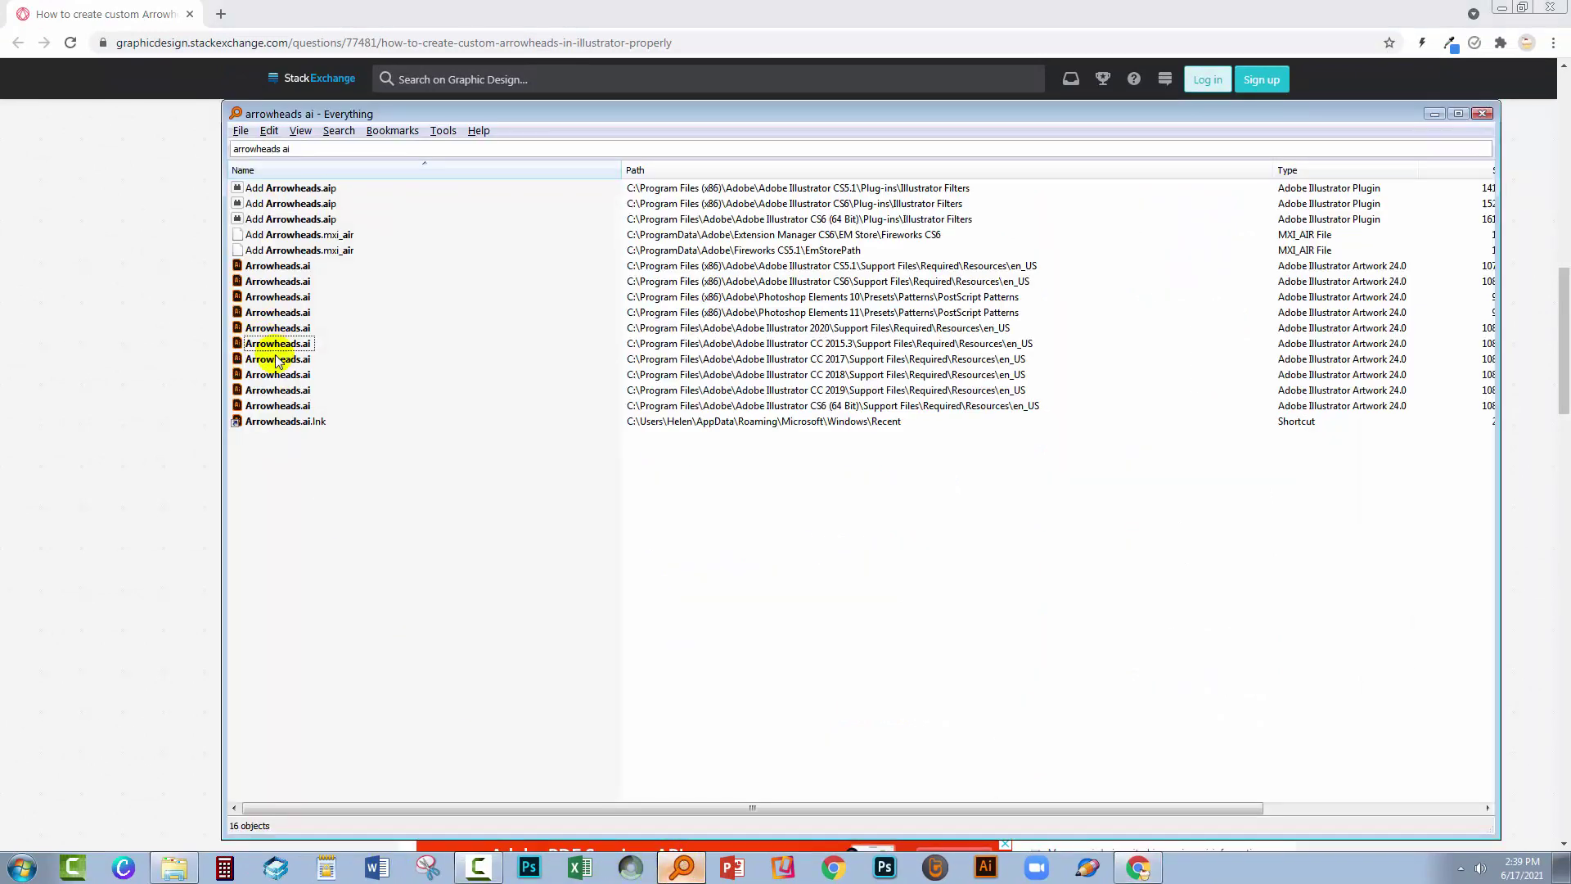
{"action": "mouse_move", "coordinate": [279, 347]}
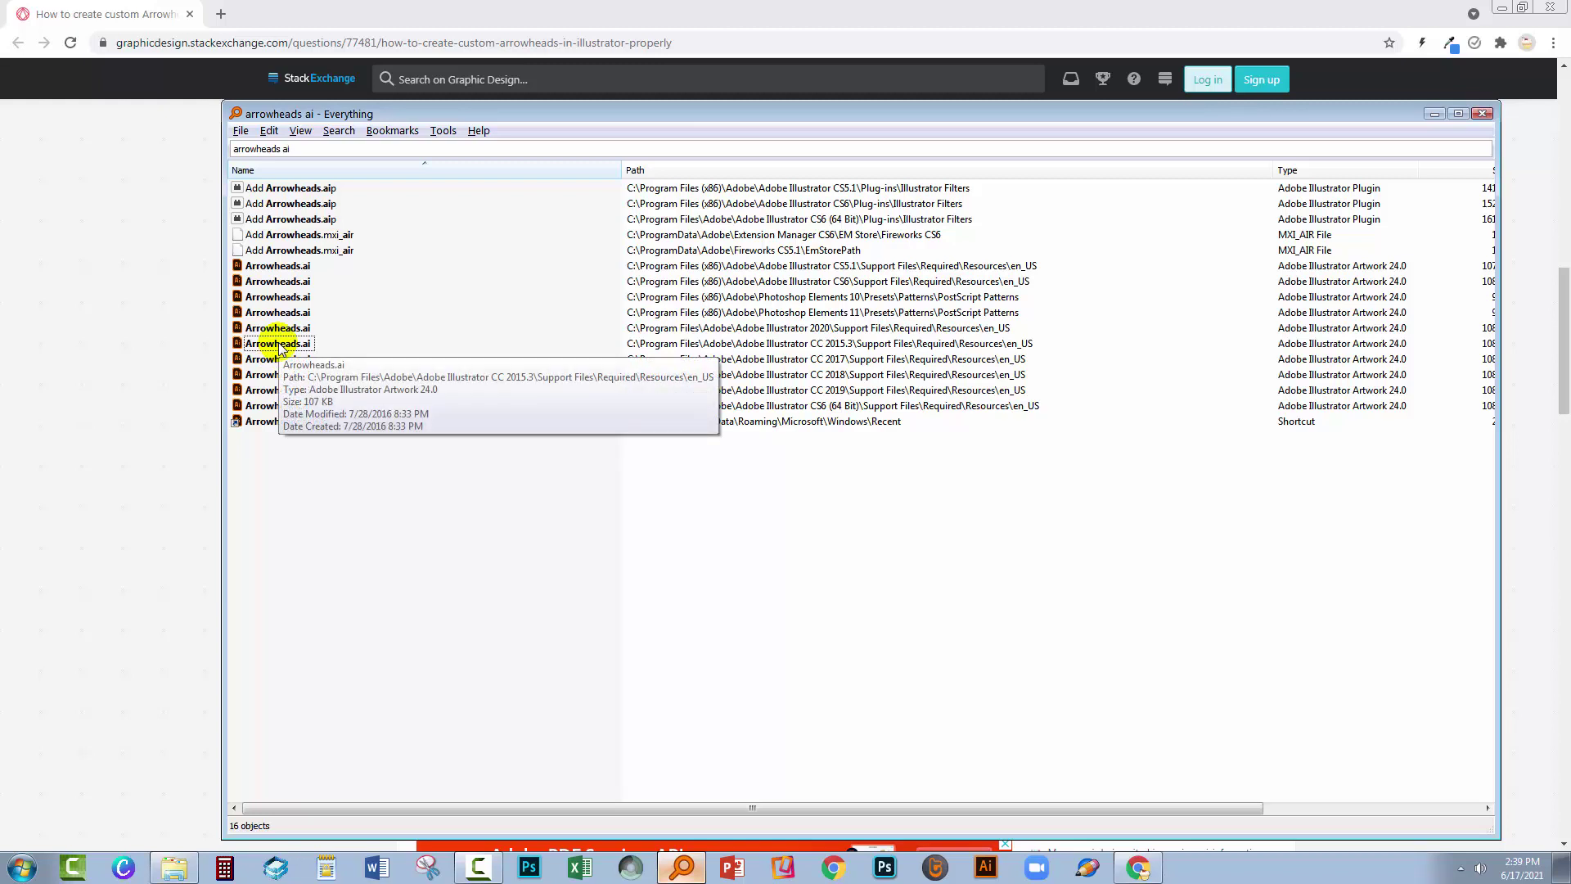
{"action": "left_click", "coordinate": [274, 329]}
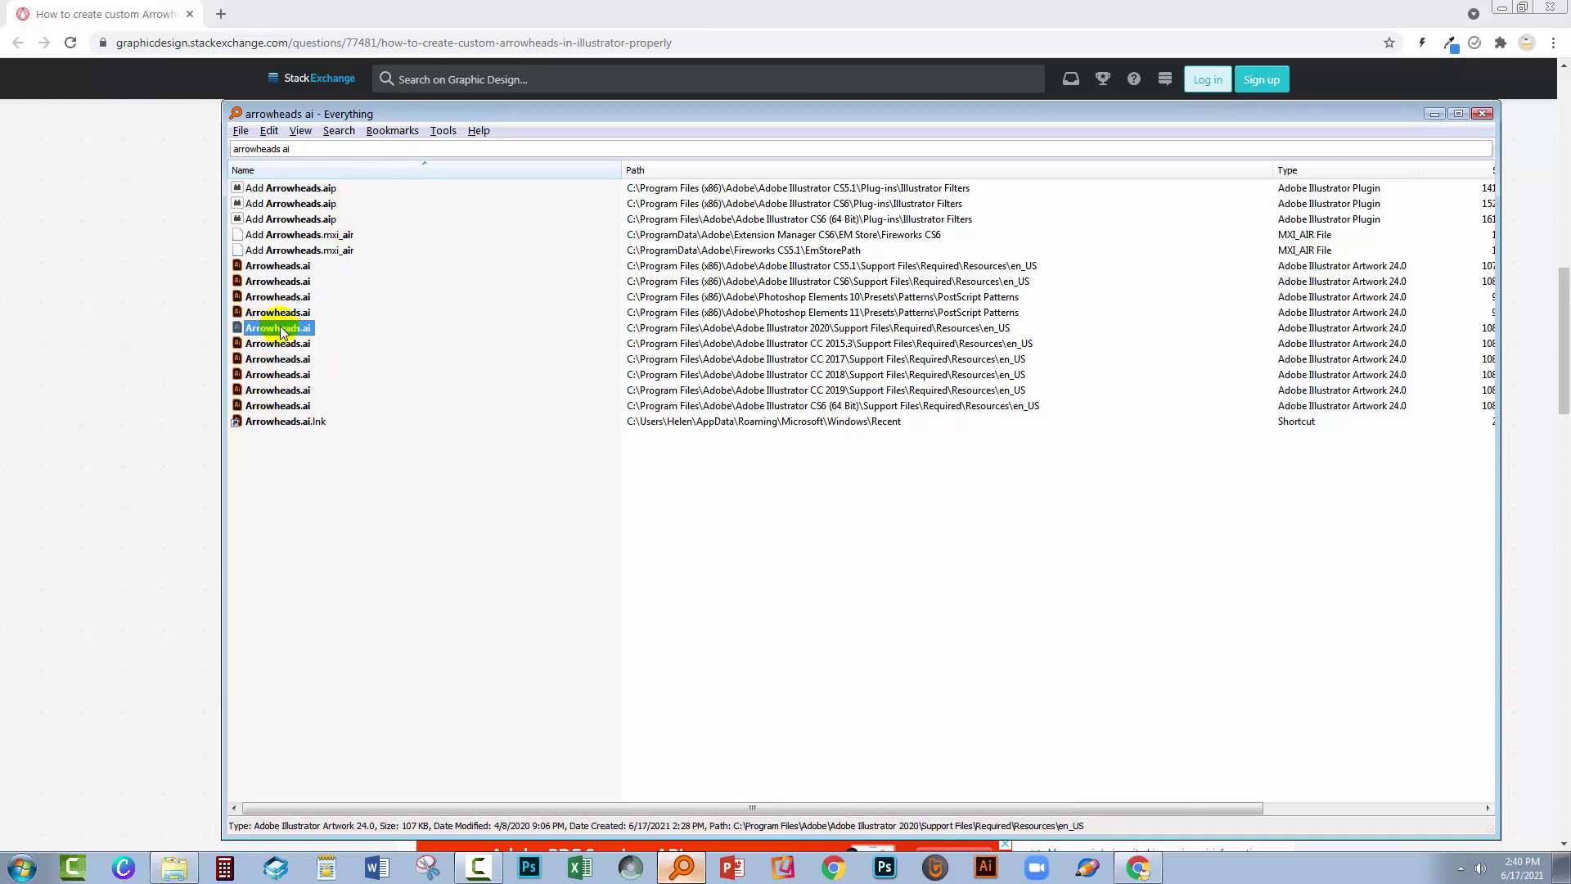
{"action": "mouse_move", "coordinate": [279, 331]}
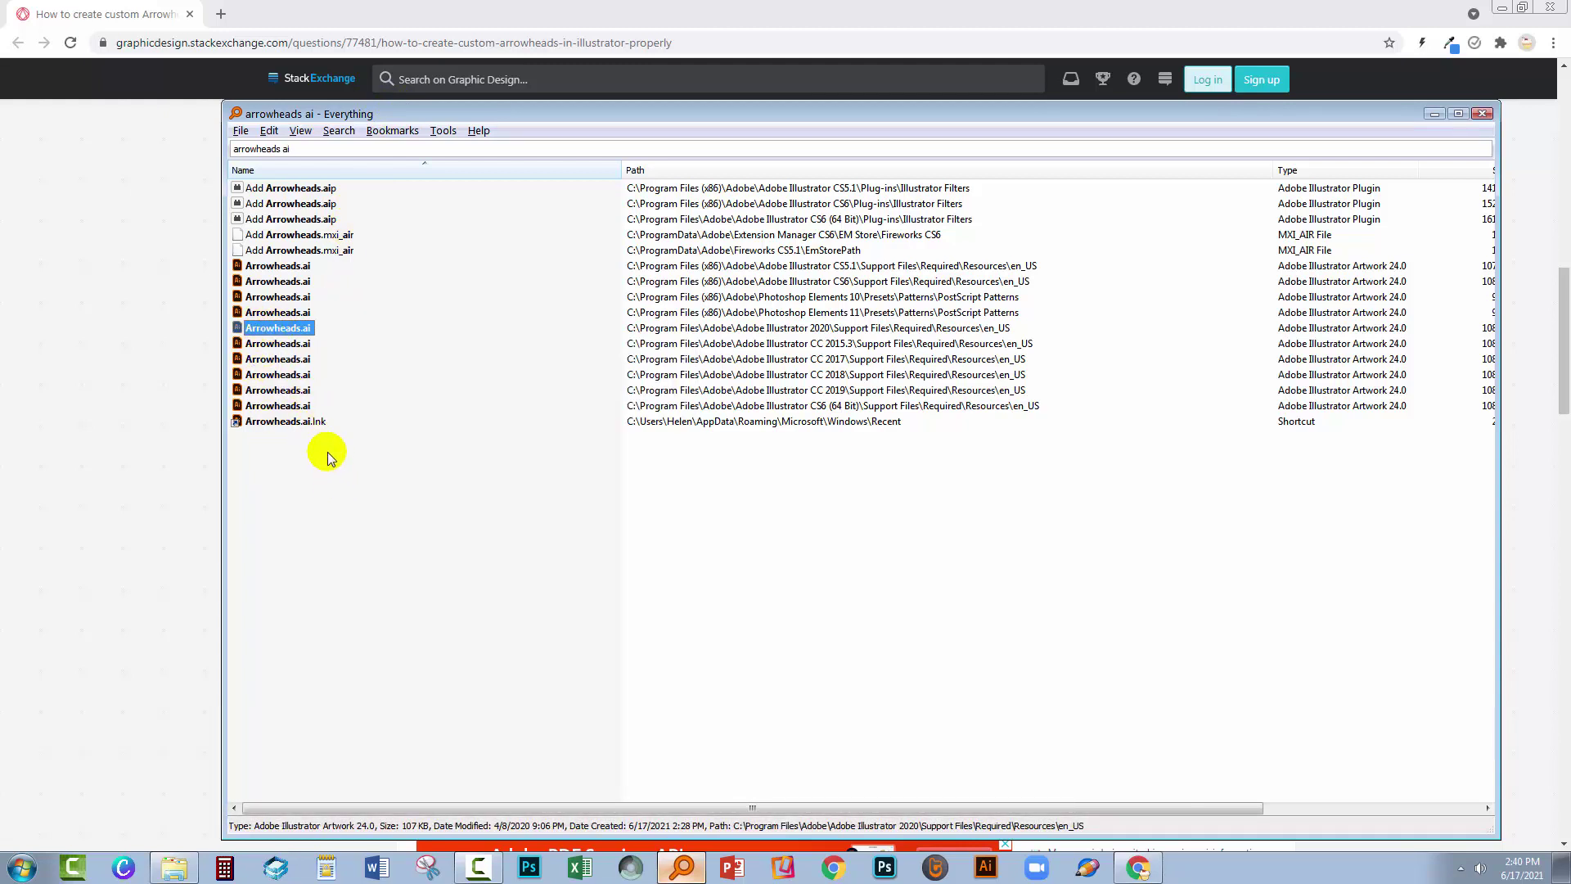
{"action": "double_click", "coordinate": [270, 328]}
Open Arrowheads.ai's folder and paste a backup 'Arrowheads - Copy.ai', granting admin permission
{"action": "right_click", "coordinate": [268, 328]}
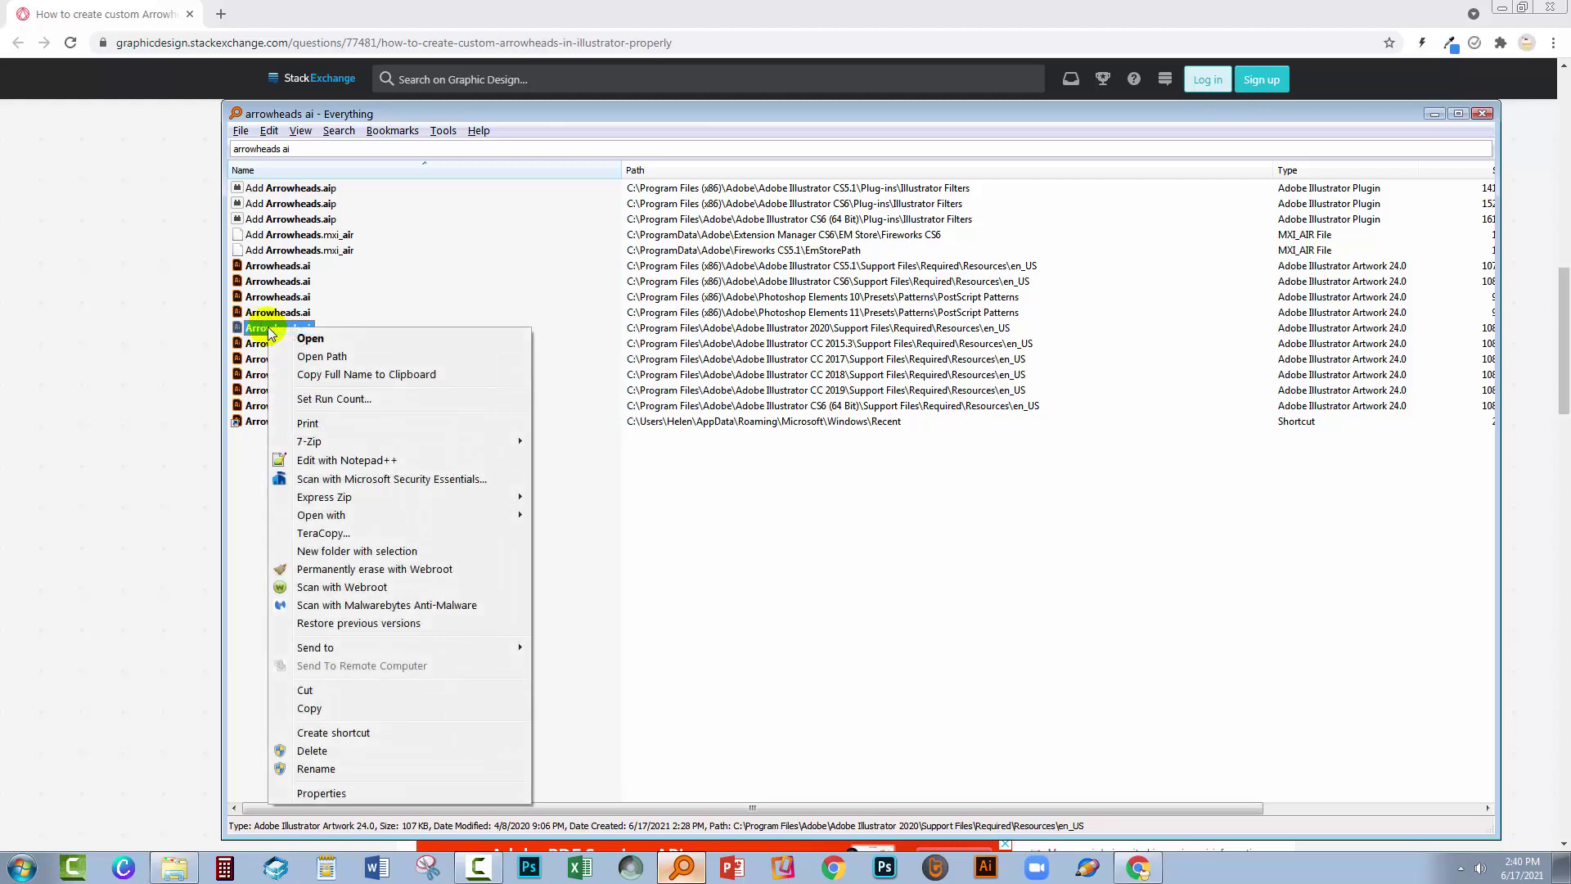
{"action": "left_click", "coordinate": [323, 358]}
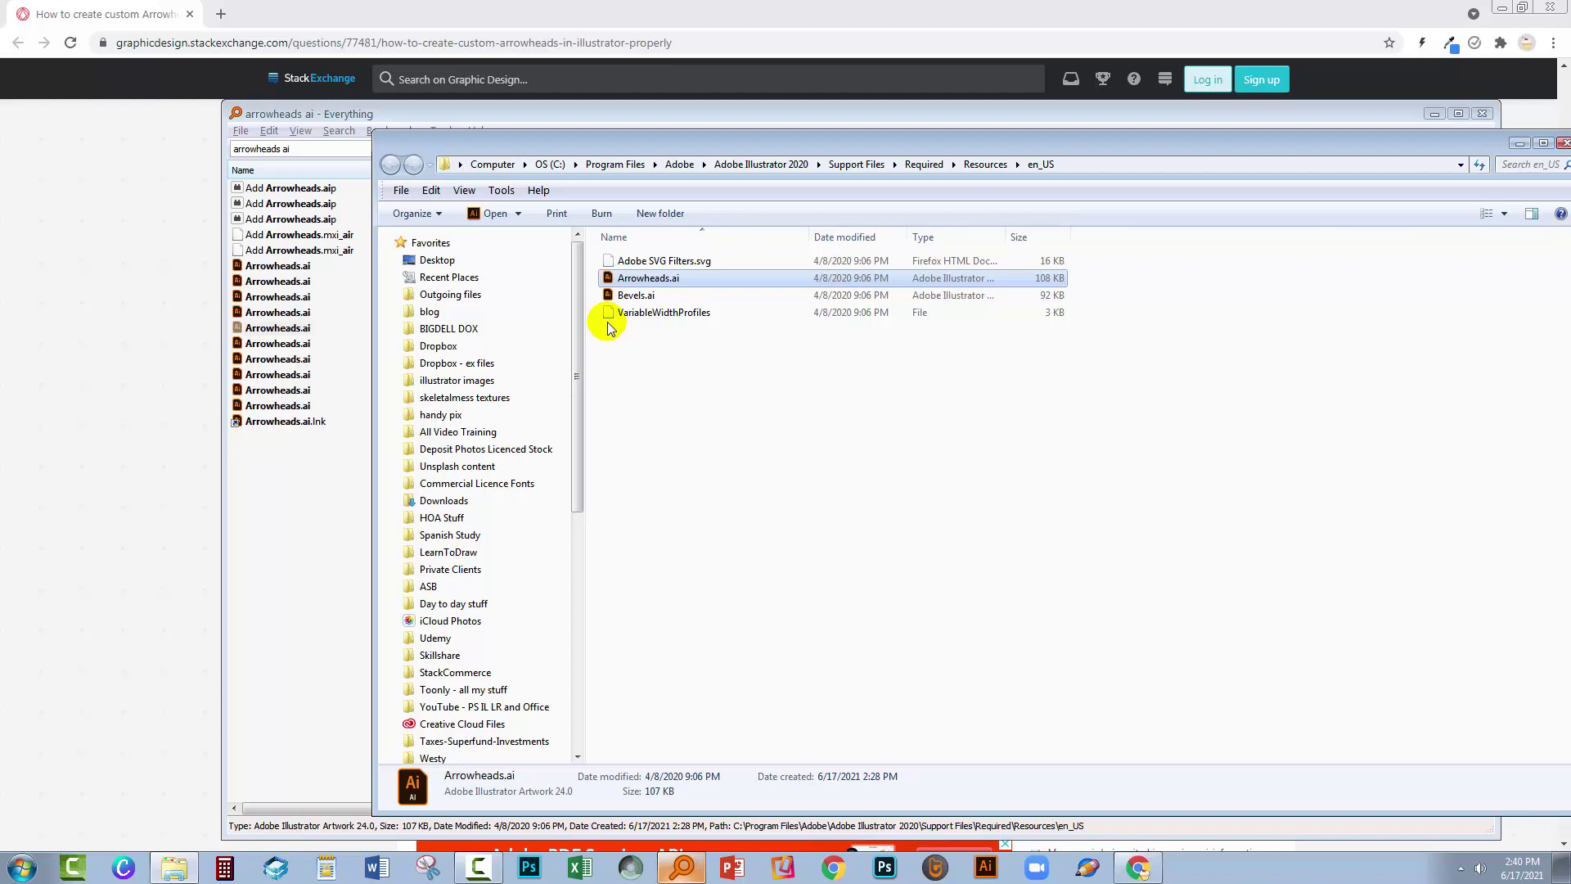
{"action": "right_click", "coordinate": [642, 279]}
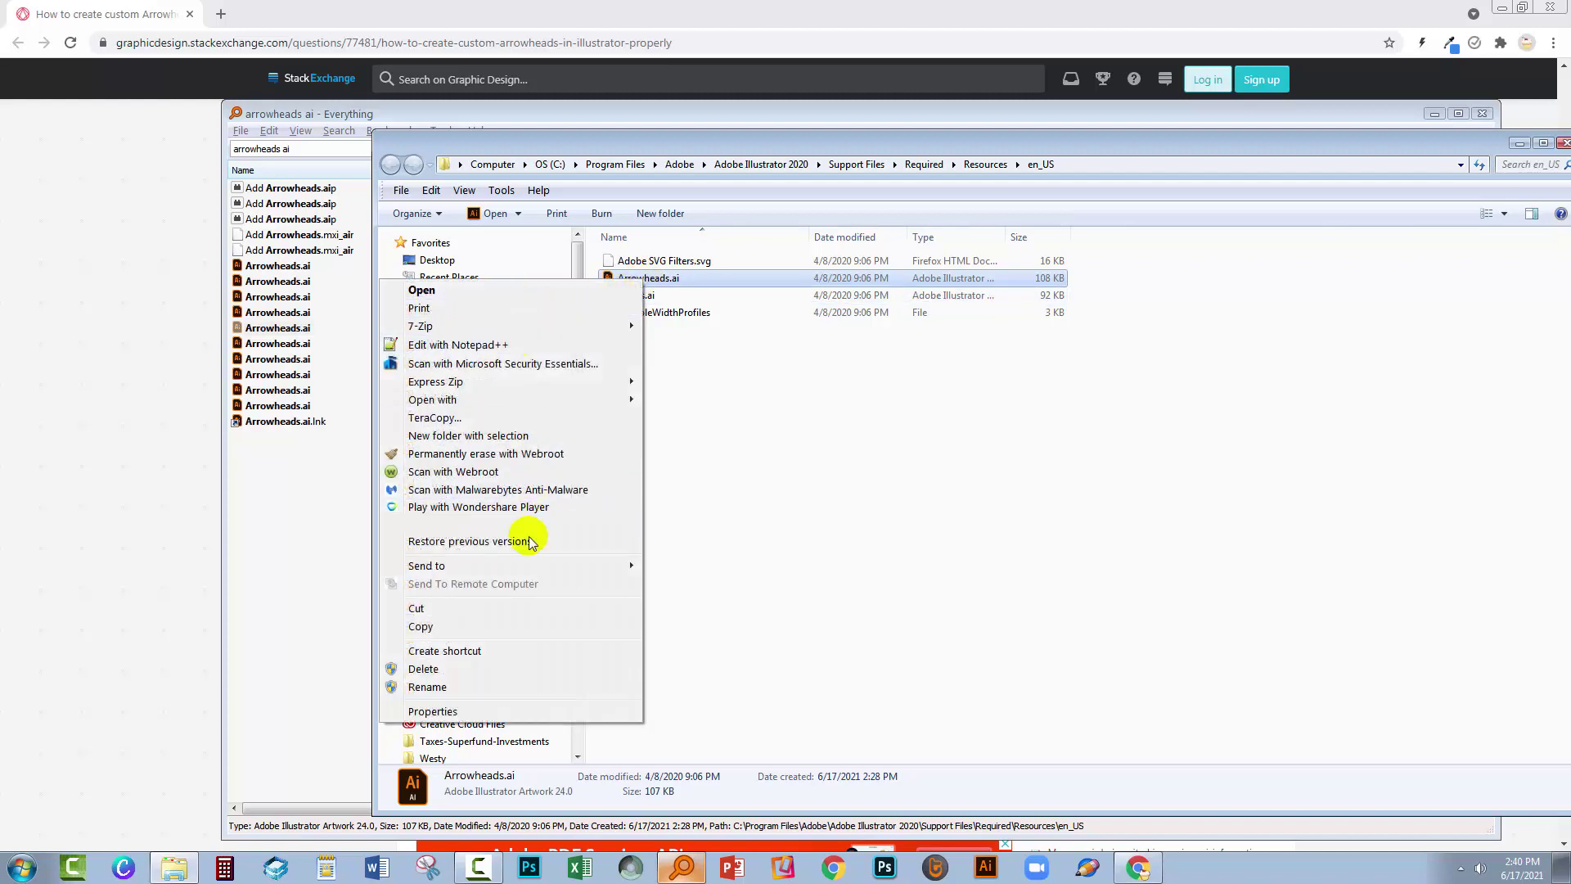
{"action": "left_click", "coordinate": [421, 626]}
{"action": "right_click", "coordinate": [596, 599]}
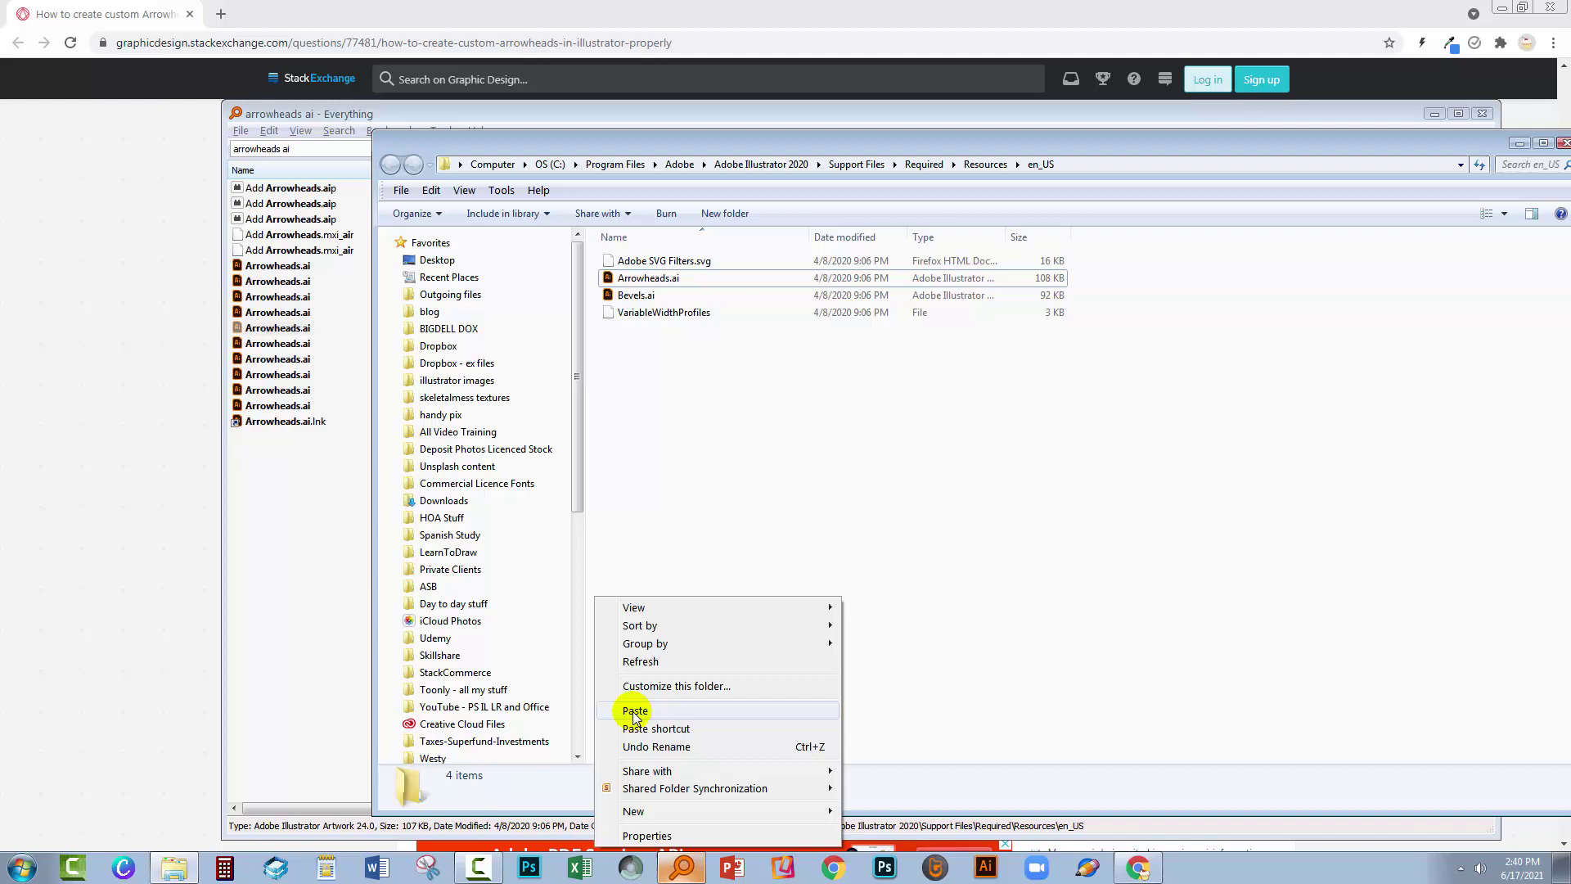
{"action": "left_click", "coordinate": [634, 710]}
{"action": "left_click", "coordinate": [736, 759]}
{"action": "left_click", "coordinate": [679, 499]}
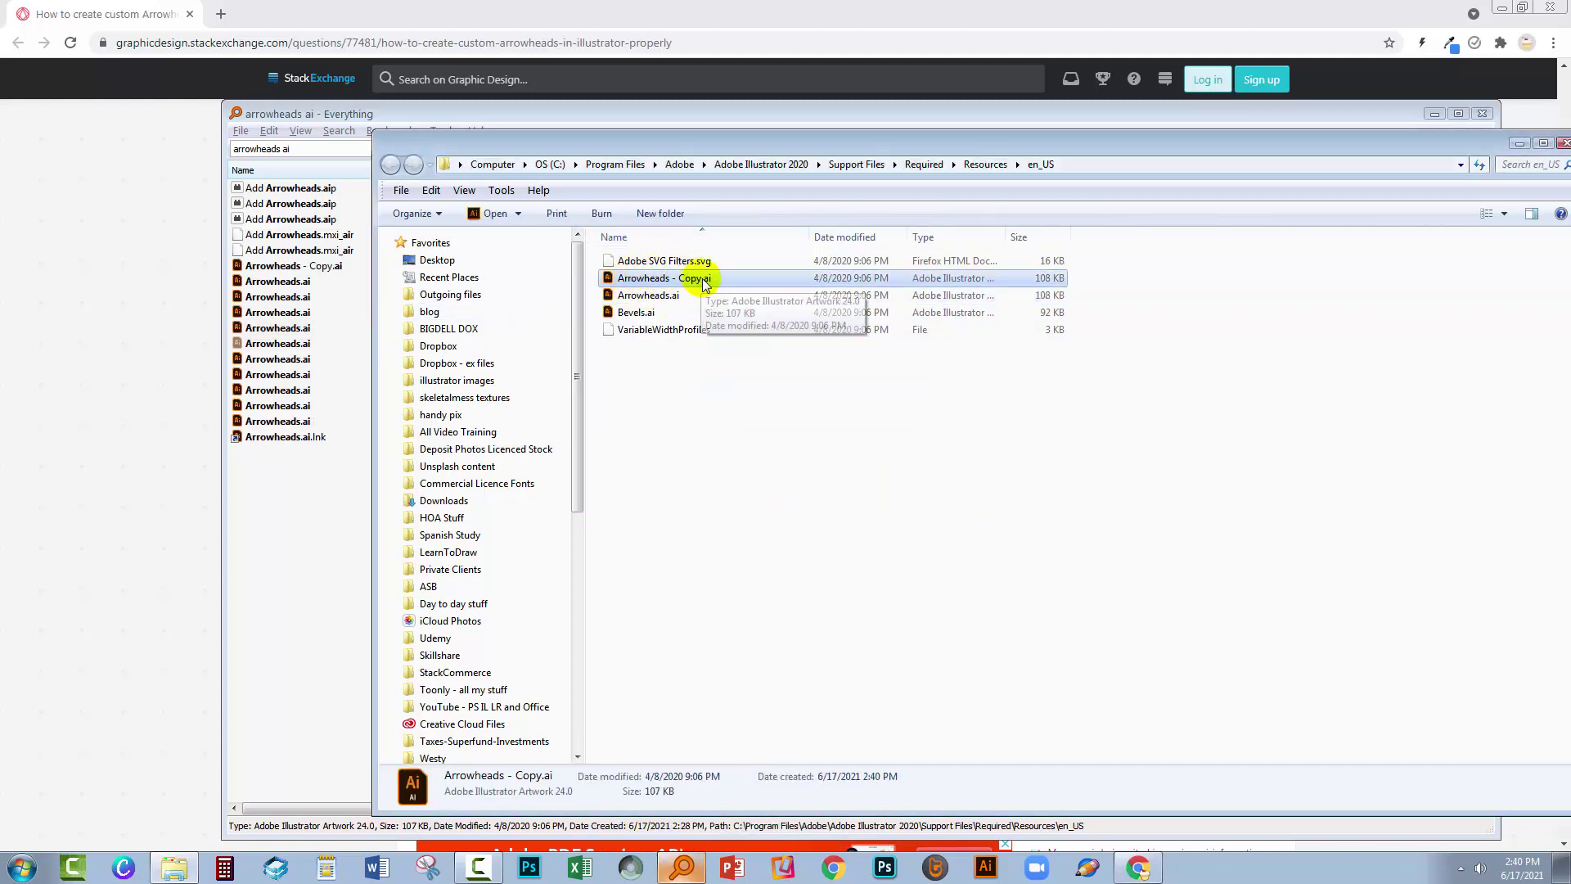
Copy the Illustrator 2020 en_US folder path from the Explorer address bar
{"action": "left_click", "coordinate": [658, 298]}
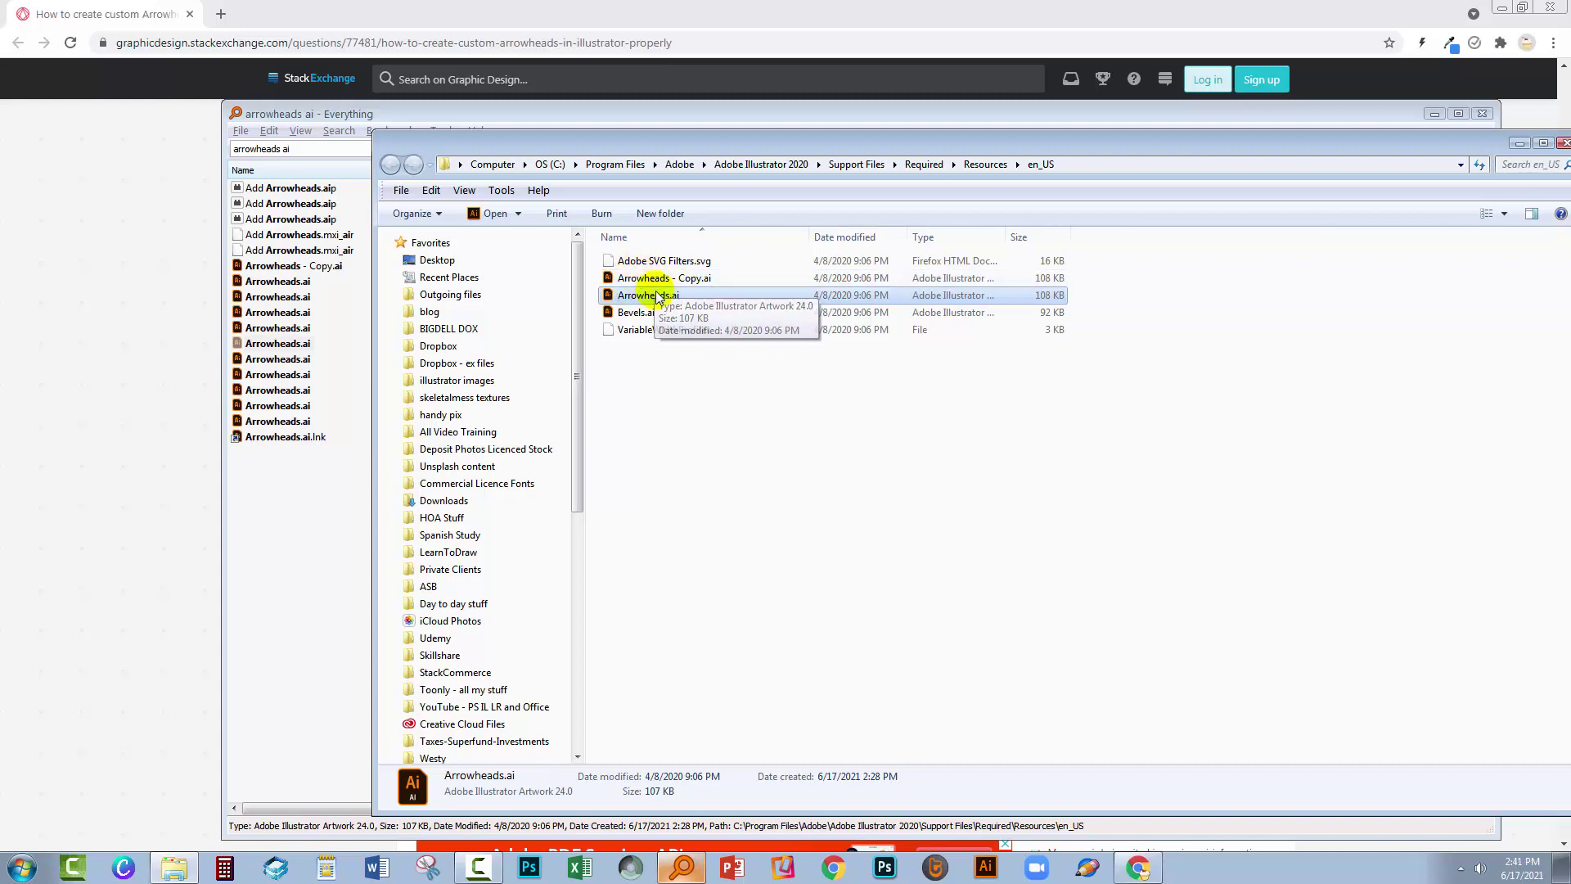
{"action": "left_click", "coordinate": [1091, 161]}
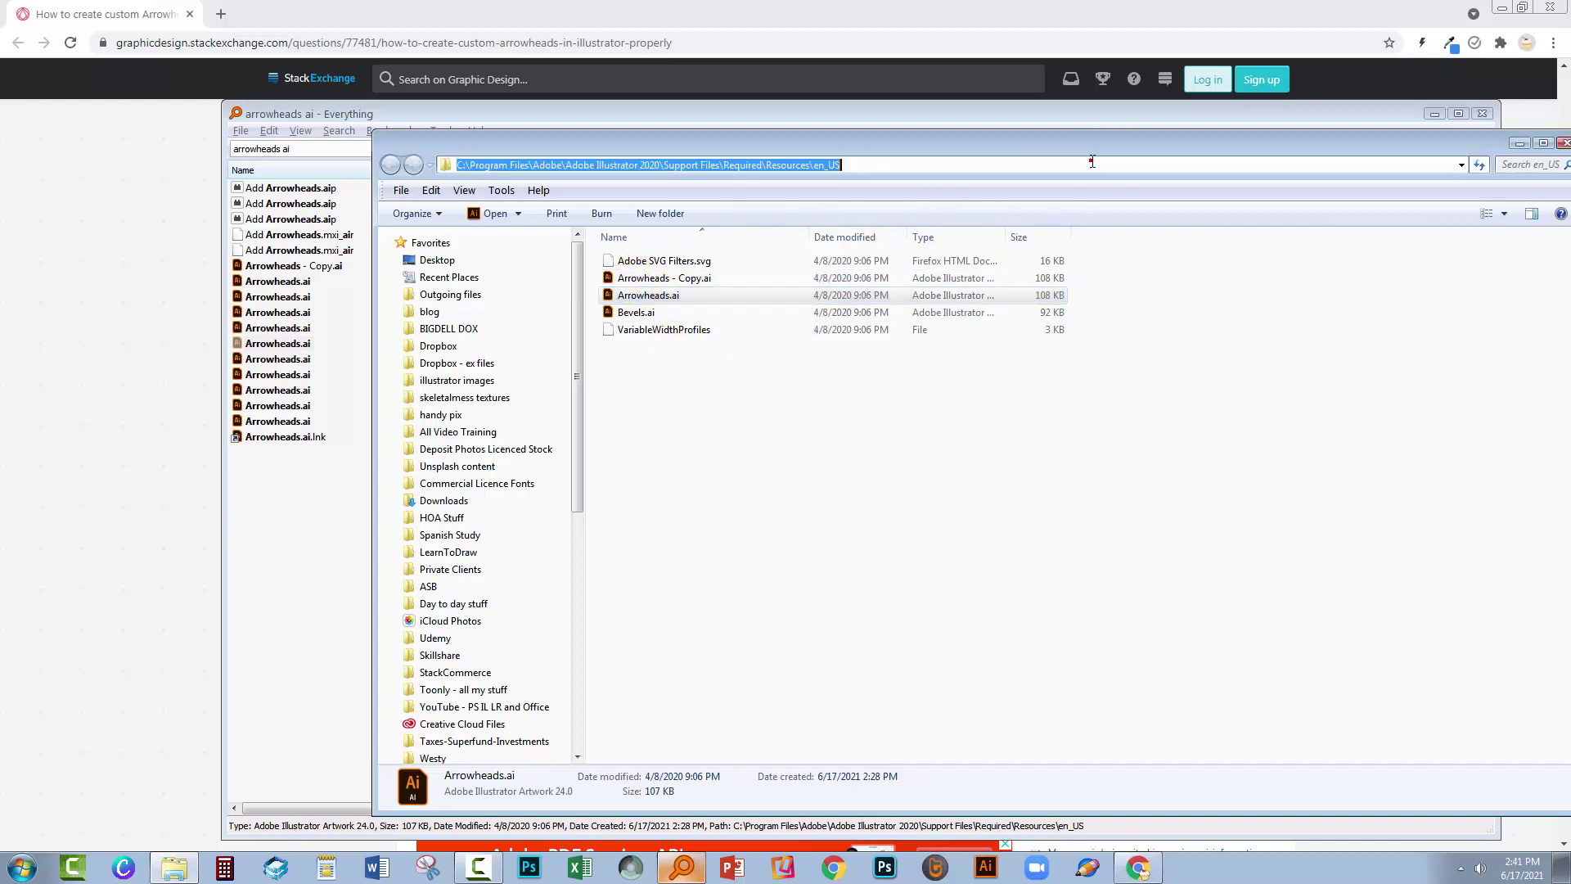
{"action": "right_click", "coordinate": [842, 164]}
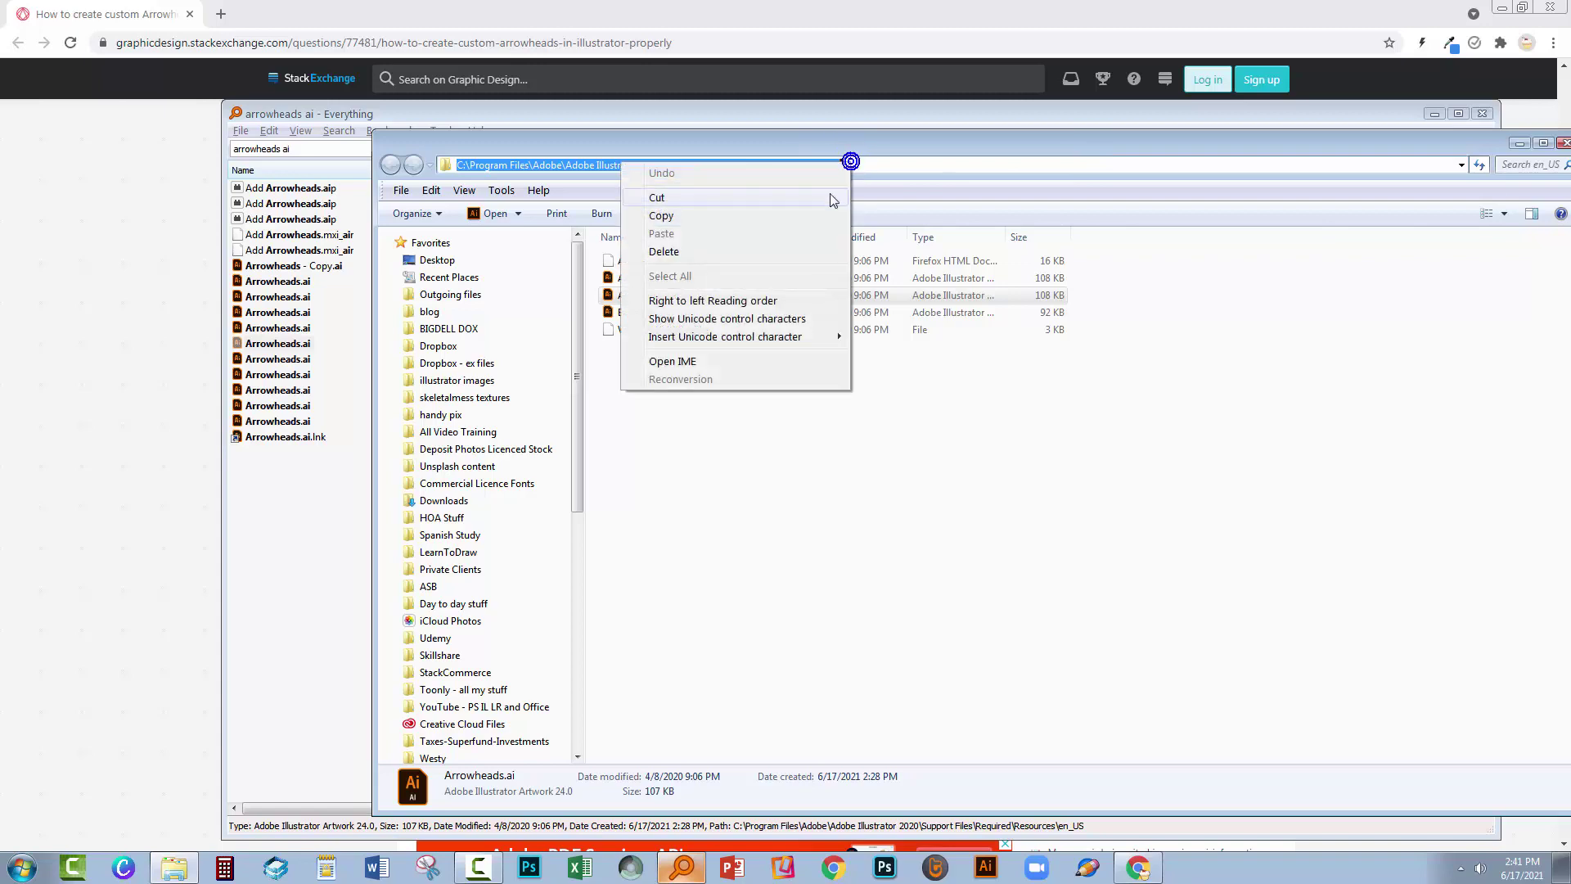
{"action": "left_click", "coordinate": [716, 216]}
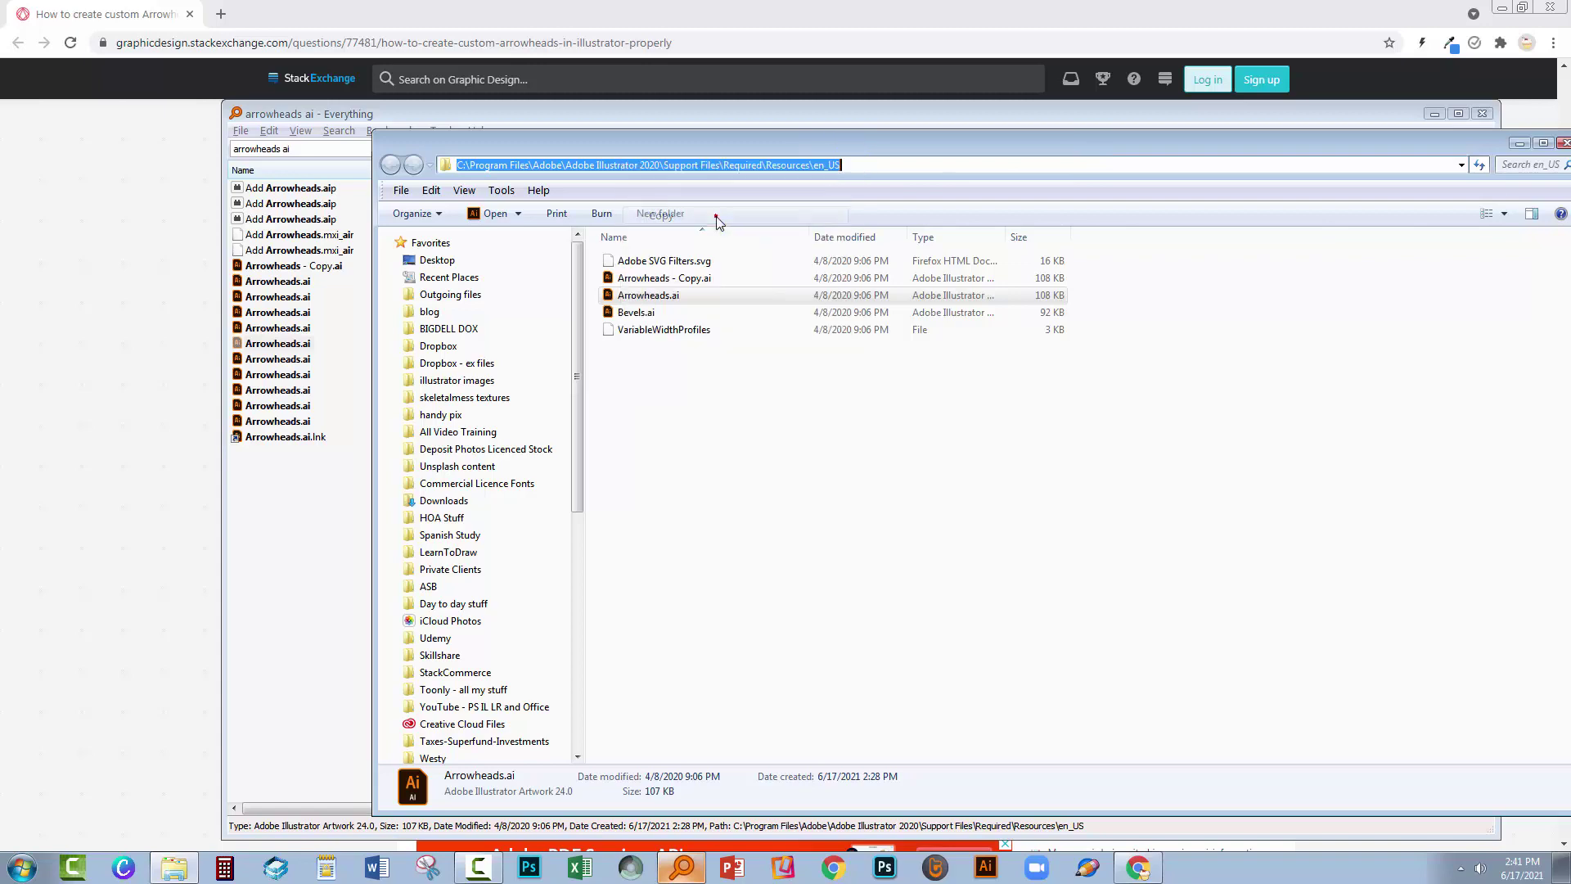
{"action": "left_click", "coordinate": [984, 869]}
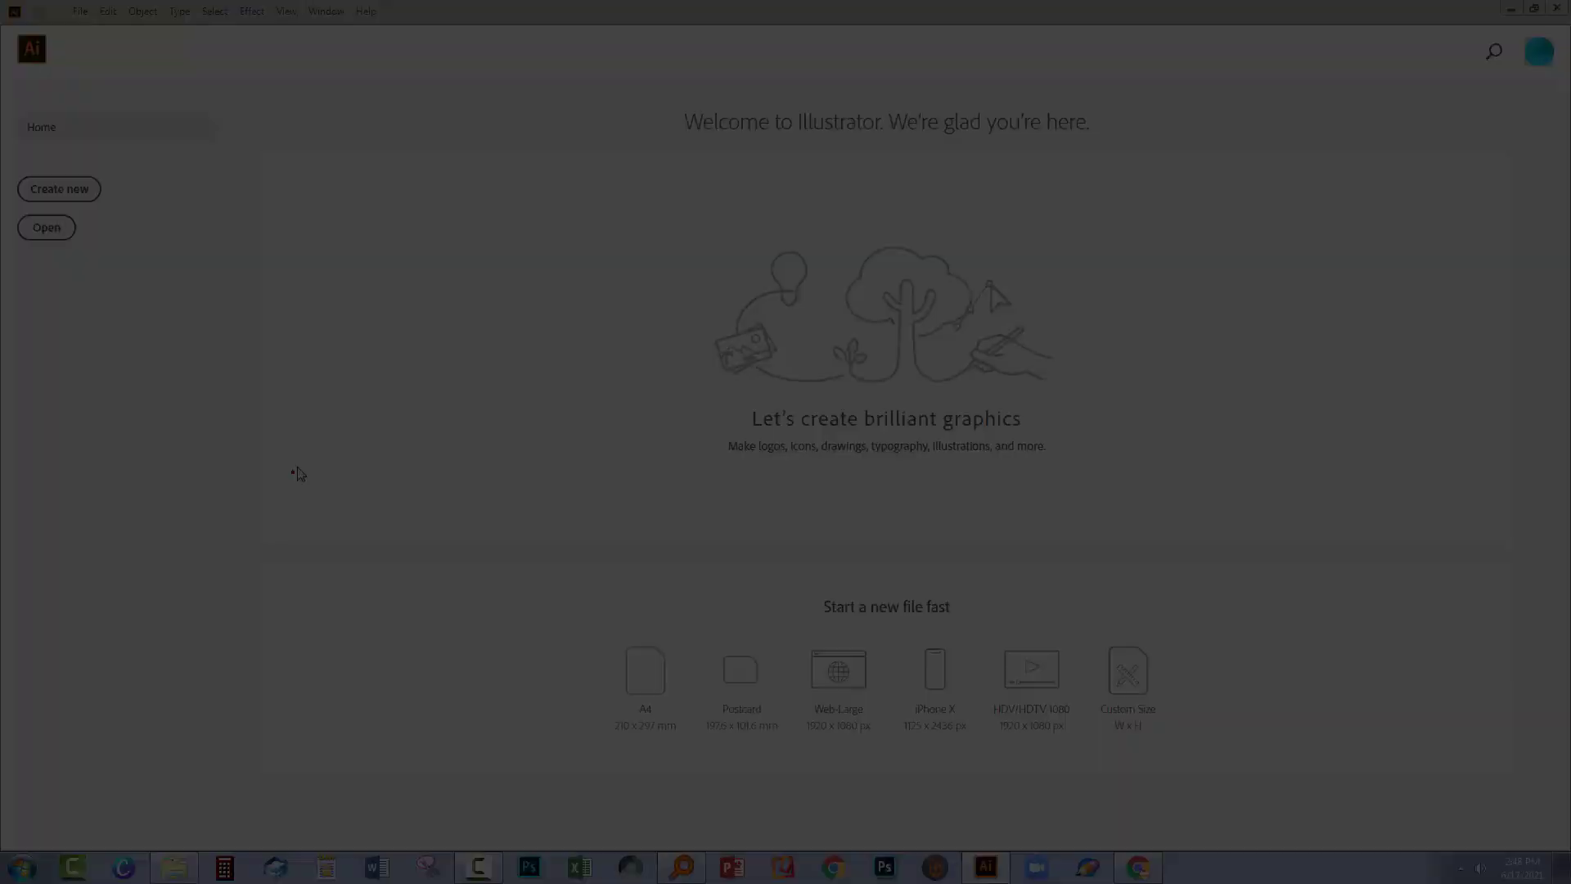
Open Arrowheads.ai by pasting the copied en_US folder path into the Open dialog's File name
{"action": "left_click", "coordinate": [51, 226]}
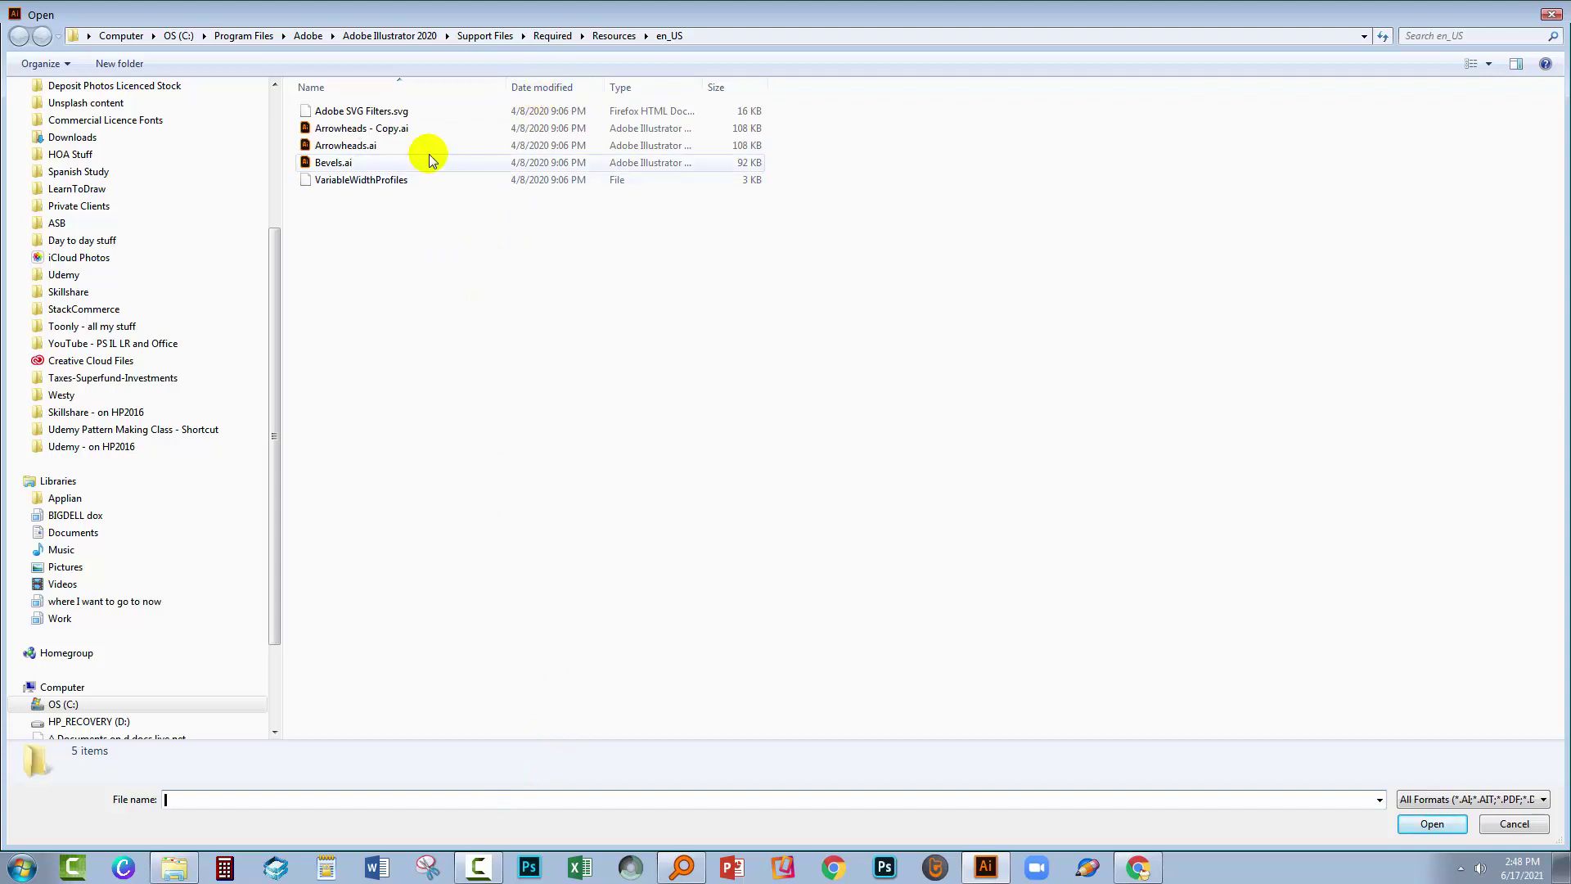
{"action": "left_click", "coordinate": [560, 801]}
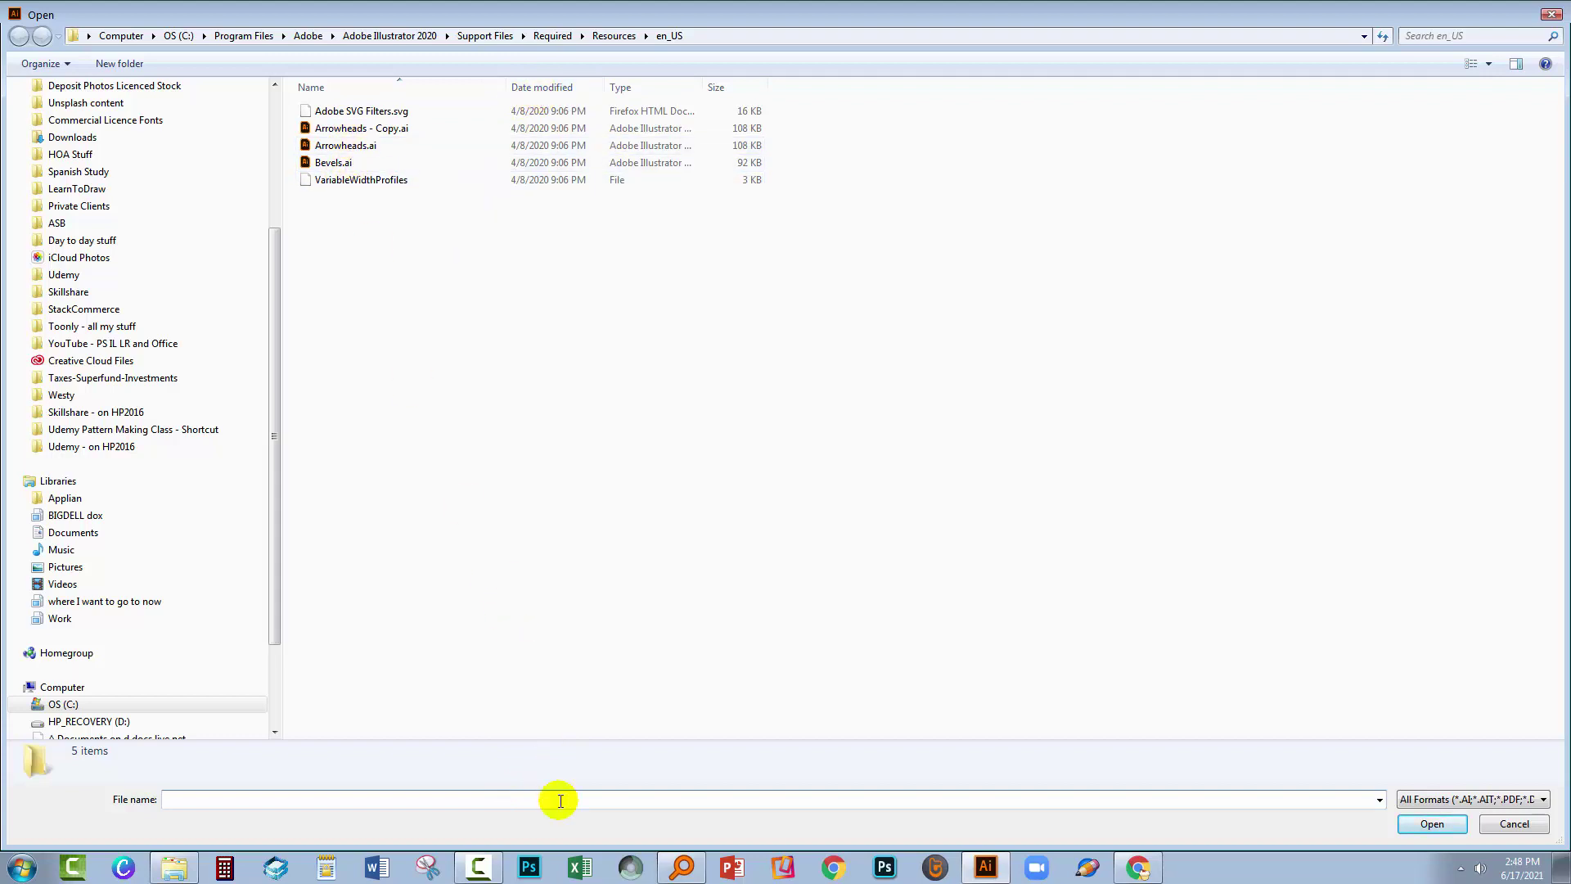
{"action": "key", "text": "ctrl+v"}
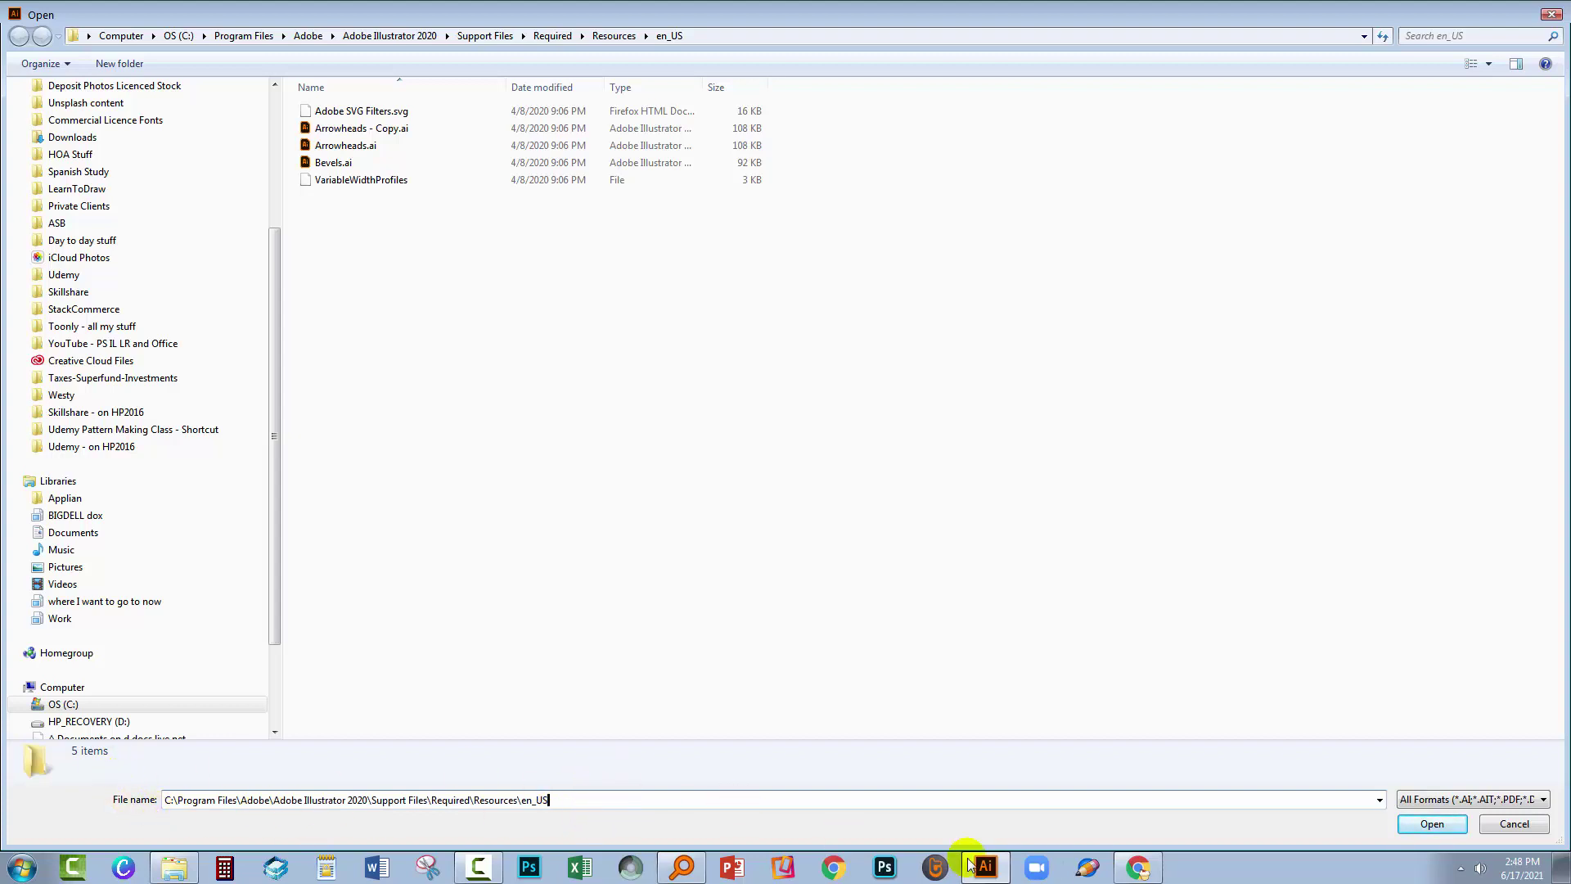
{"action": "key", "text": "ctrl+a"}
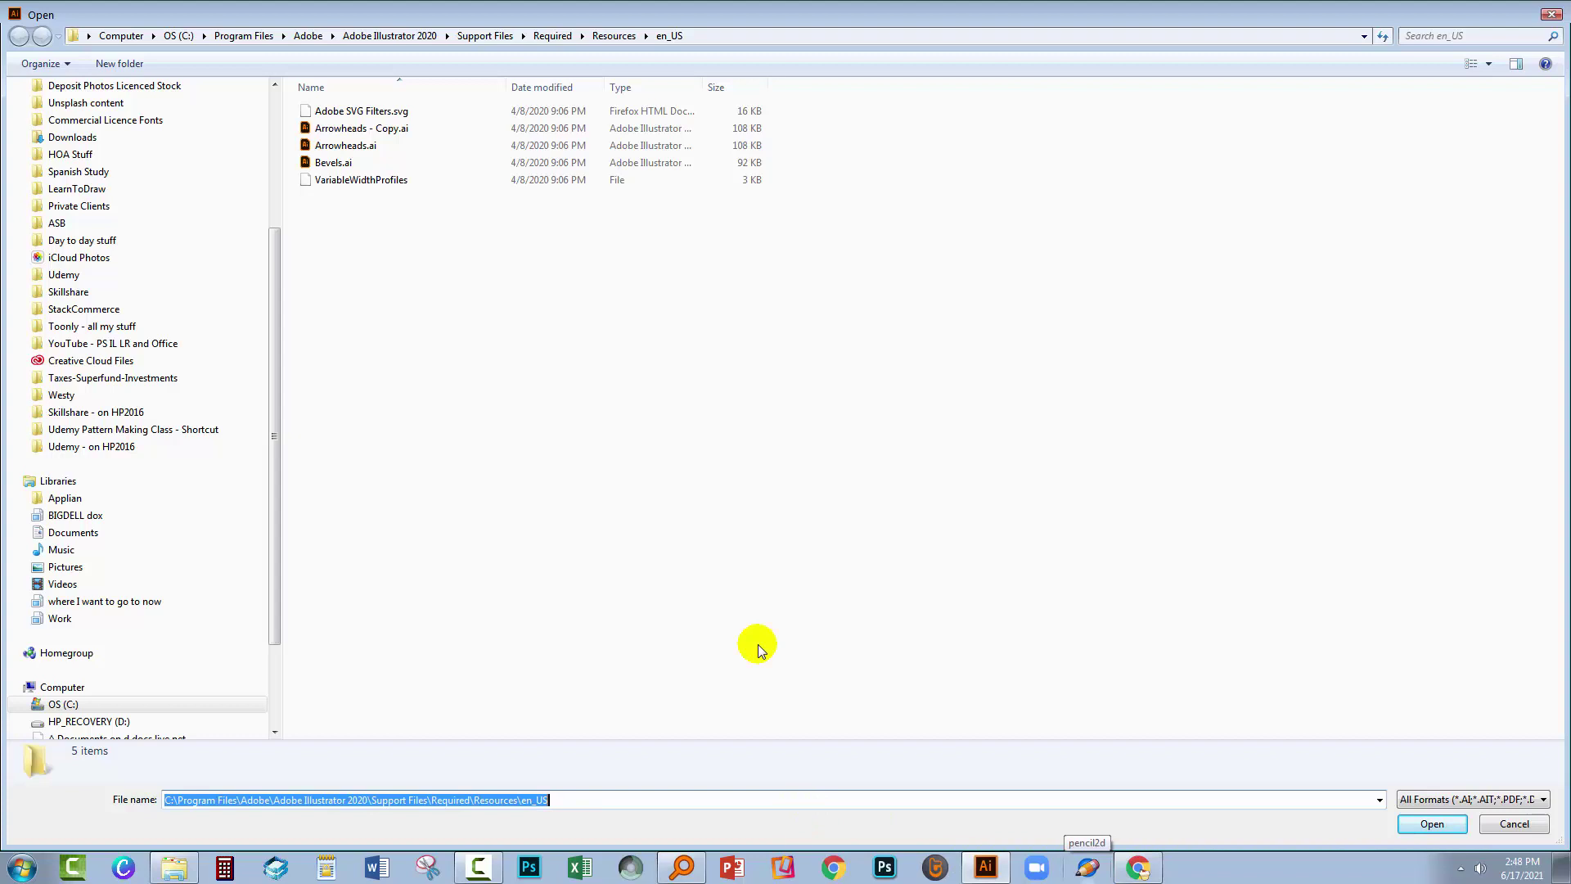
{"action": "left_click", "coordinate": [337, 146]}
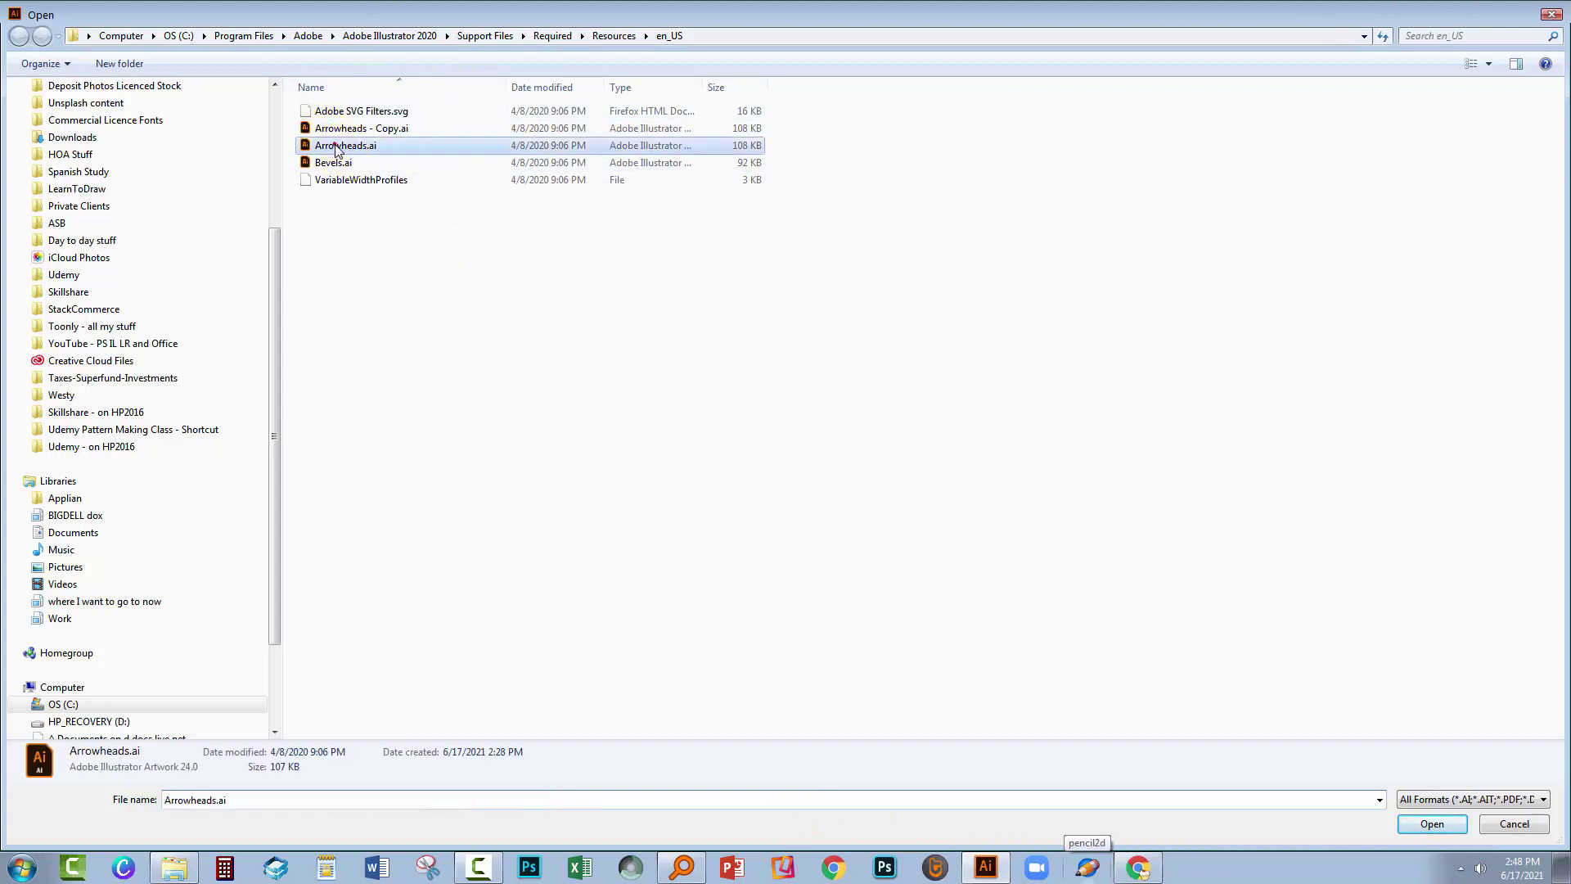
{"action": "left_click", "coordinate": [1428, 823]}
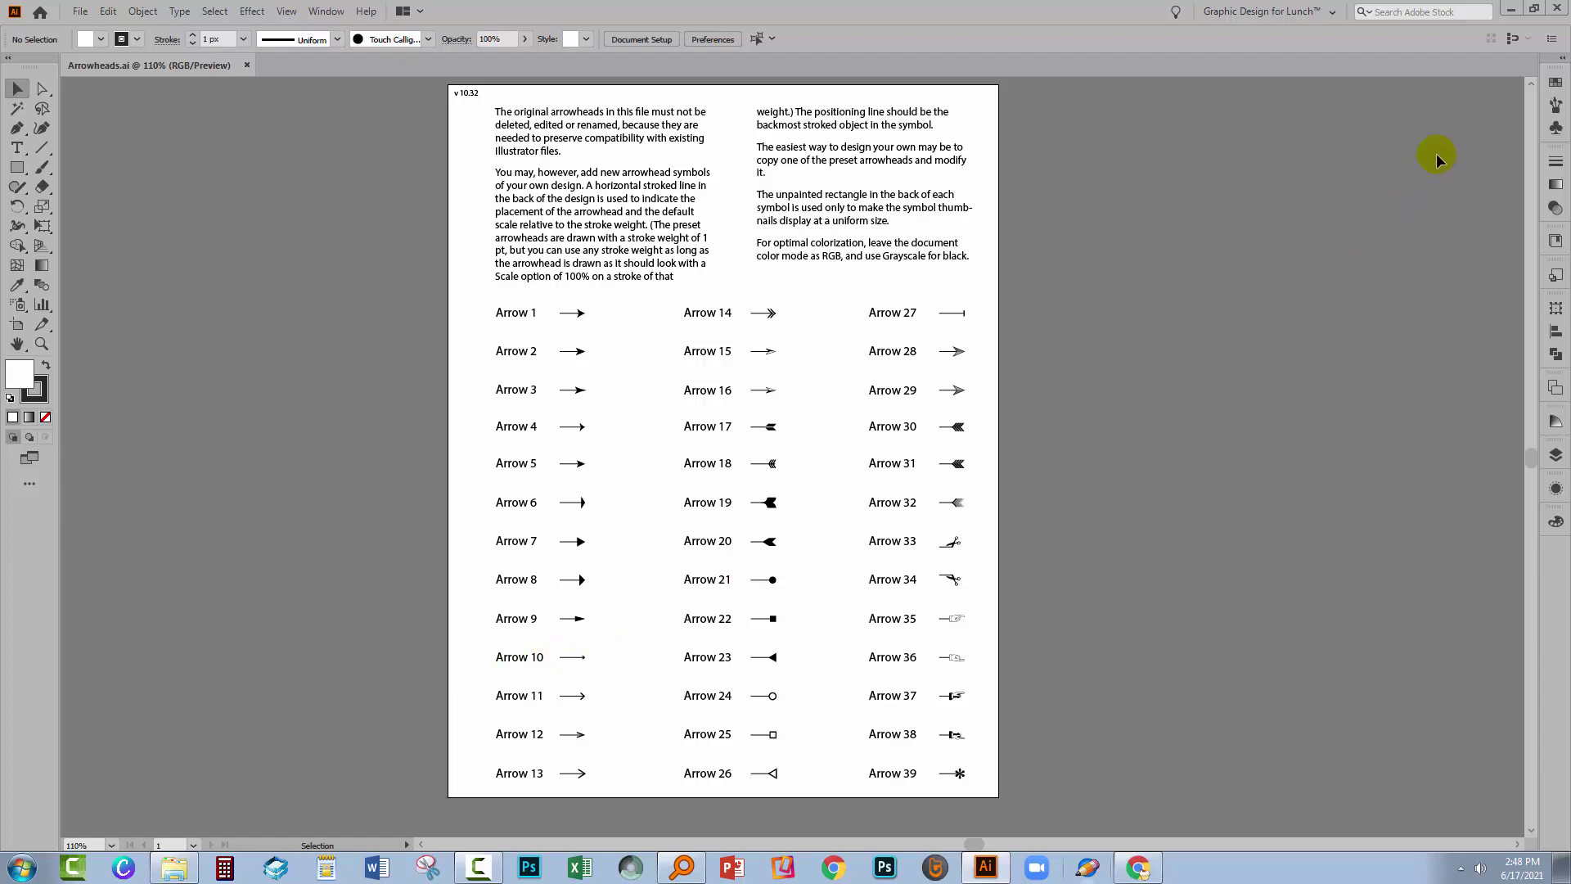
Duplicate Arrow 10 in the enlarged Symbols panel as a new symbol named 'Arrow 40'
{"action": "left_click", "coordinate": [1557, 129]}
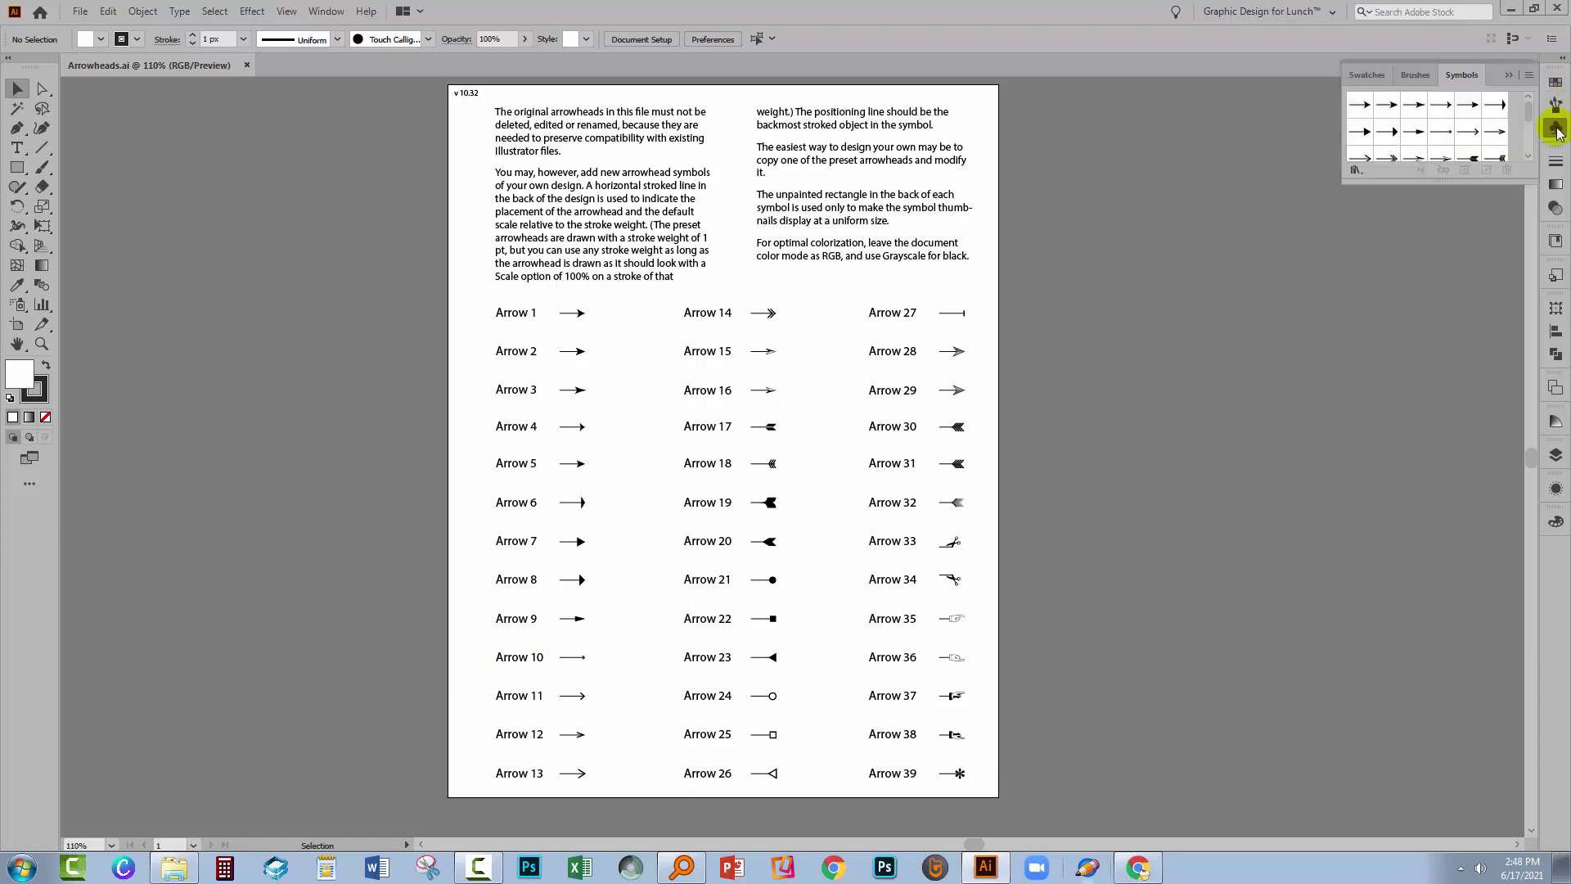
{"action": "left_click_drag", "start_coordinate": [1505, 180], "coordinate": [1480, 434]}
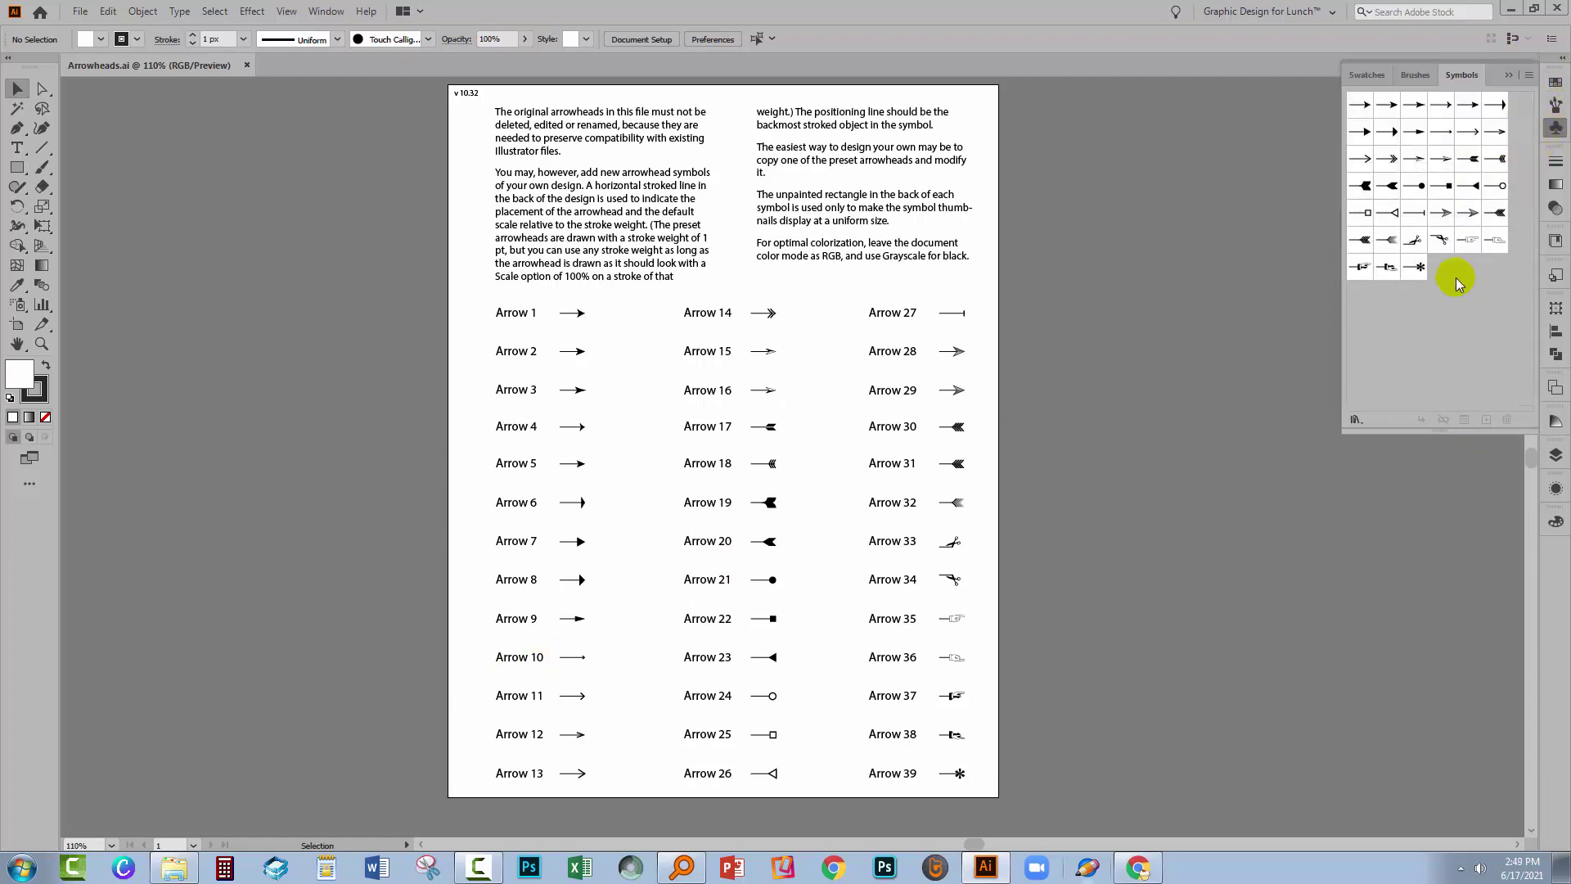
{"action": "left_click", "coordinate": [1444, 132]}
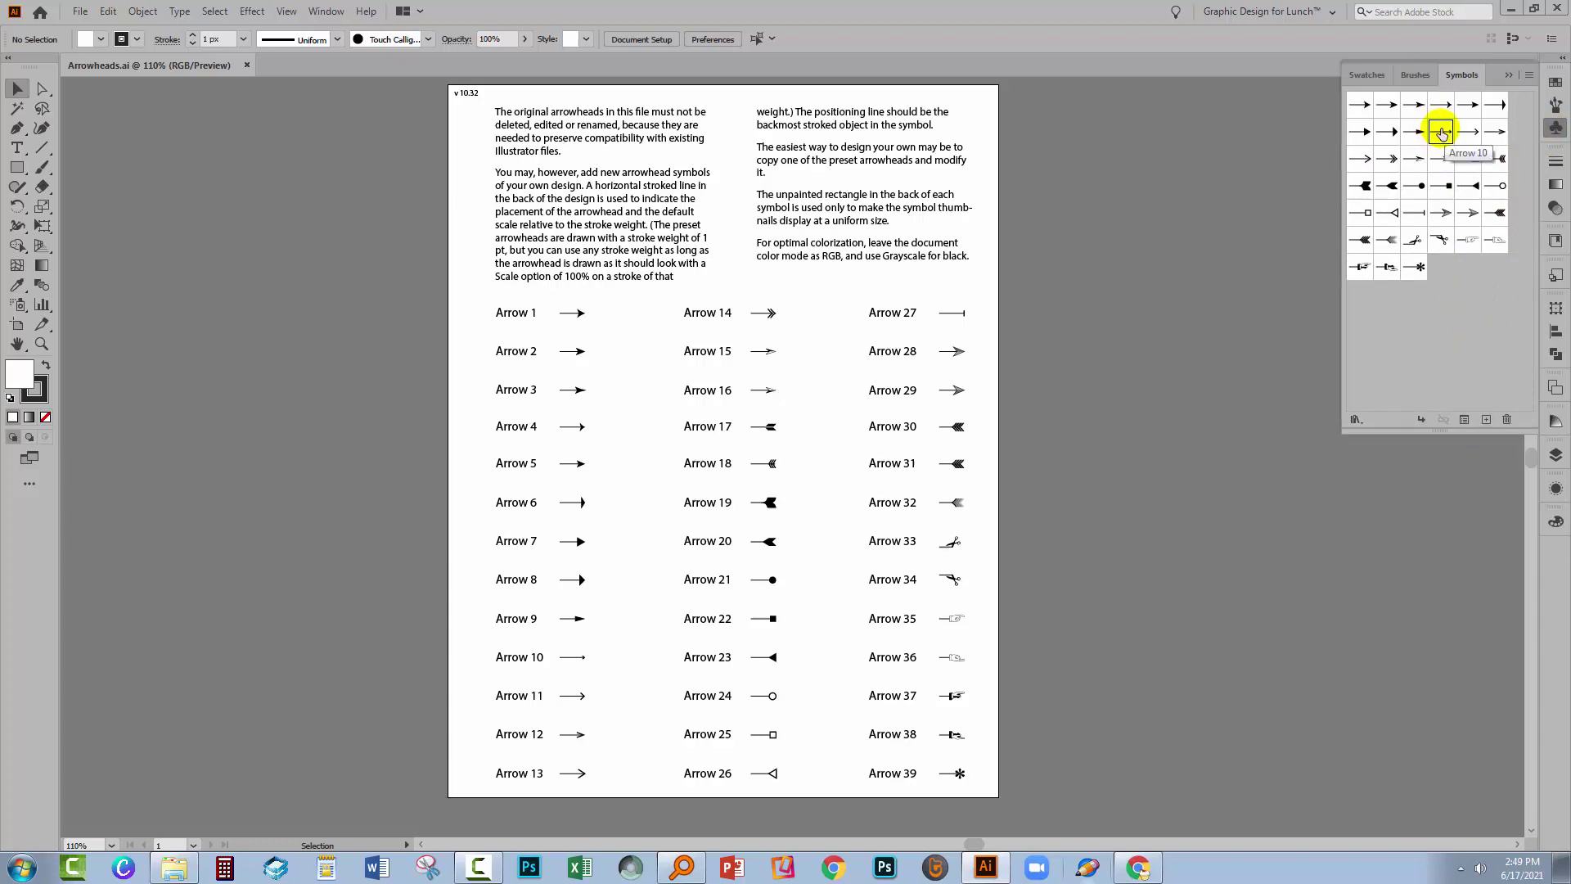
{"action": "left_click", "coordinate": [1487, 419]}
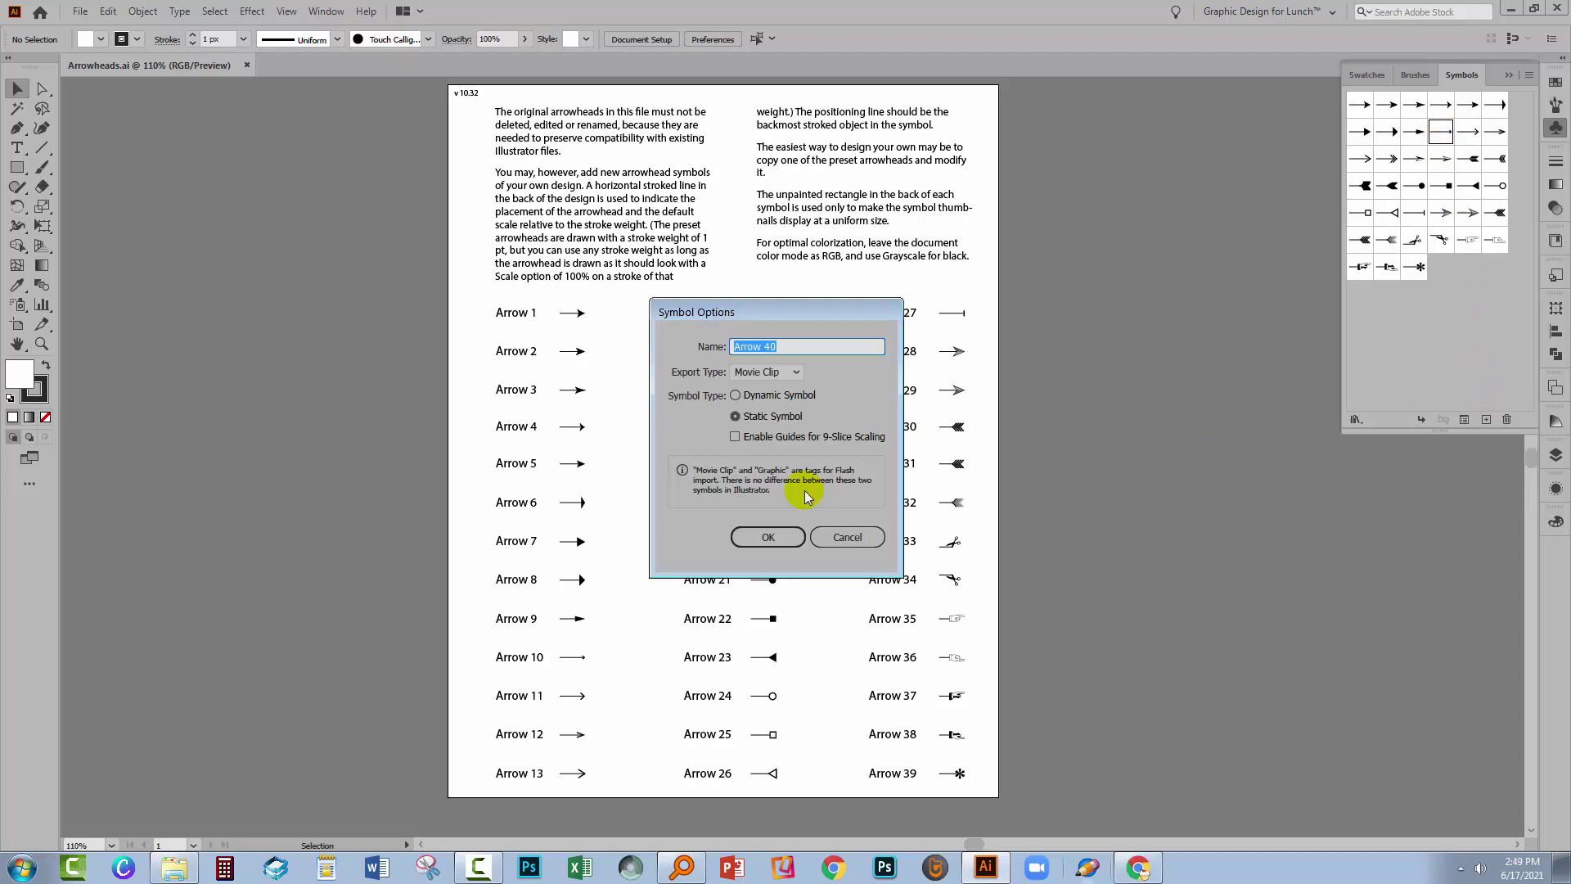
{"action": "type", "text": "Arrow 40"}
{"action": "left_click", "coordinate": [744, 536]}
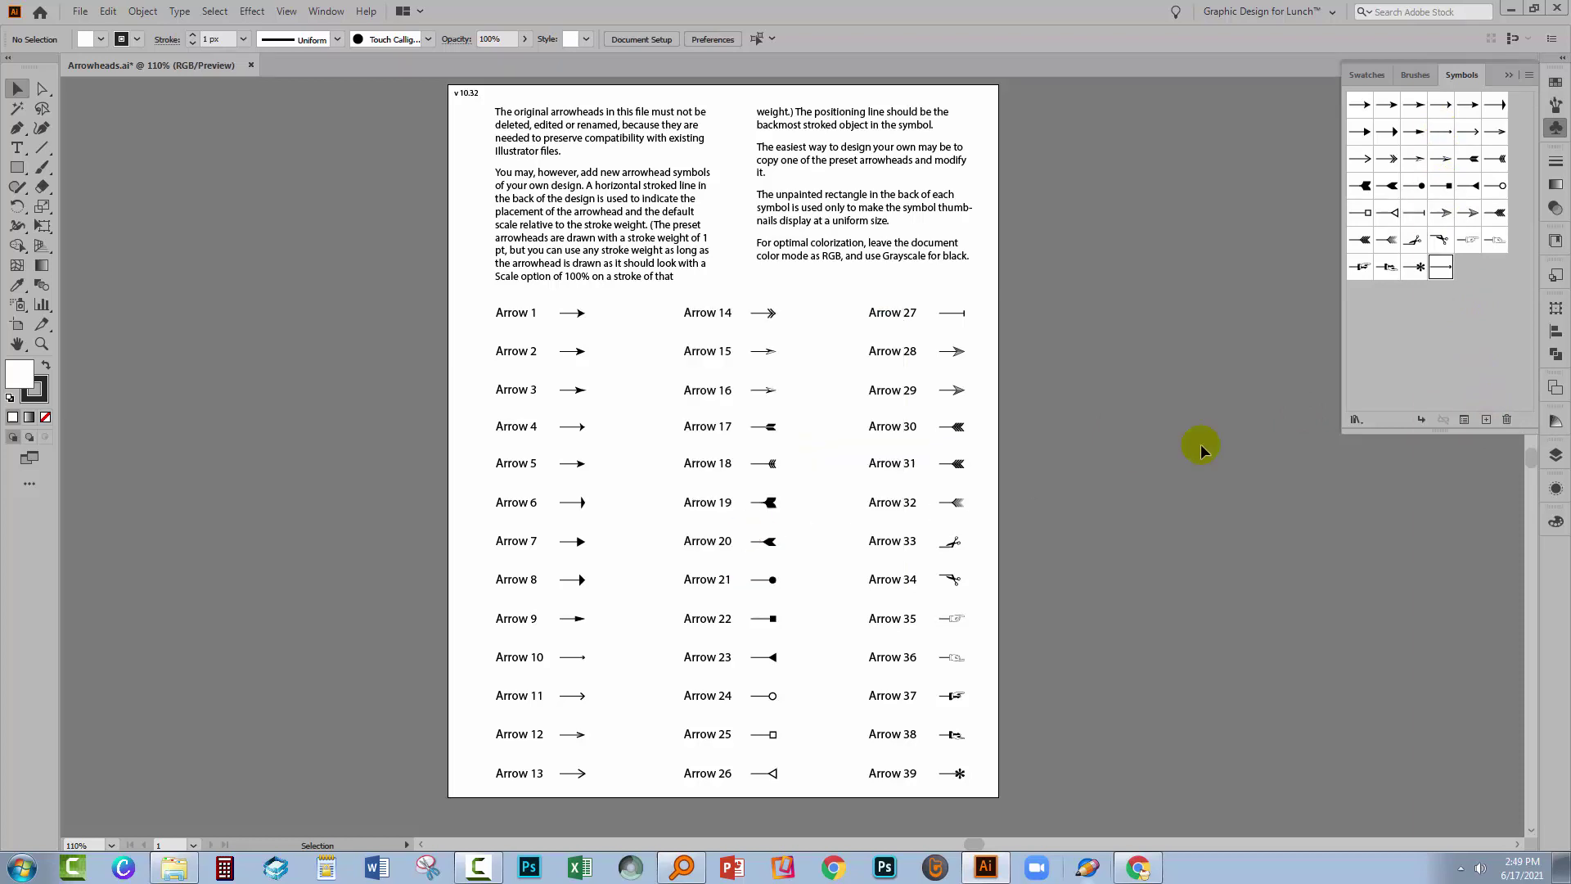
Enter isolation editing of Arrow 40 and zoom in on its chevron arrowhead
{"action": "double_click", "coordinate": [1441, 267]}
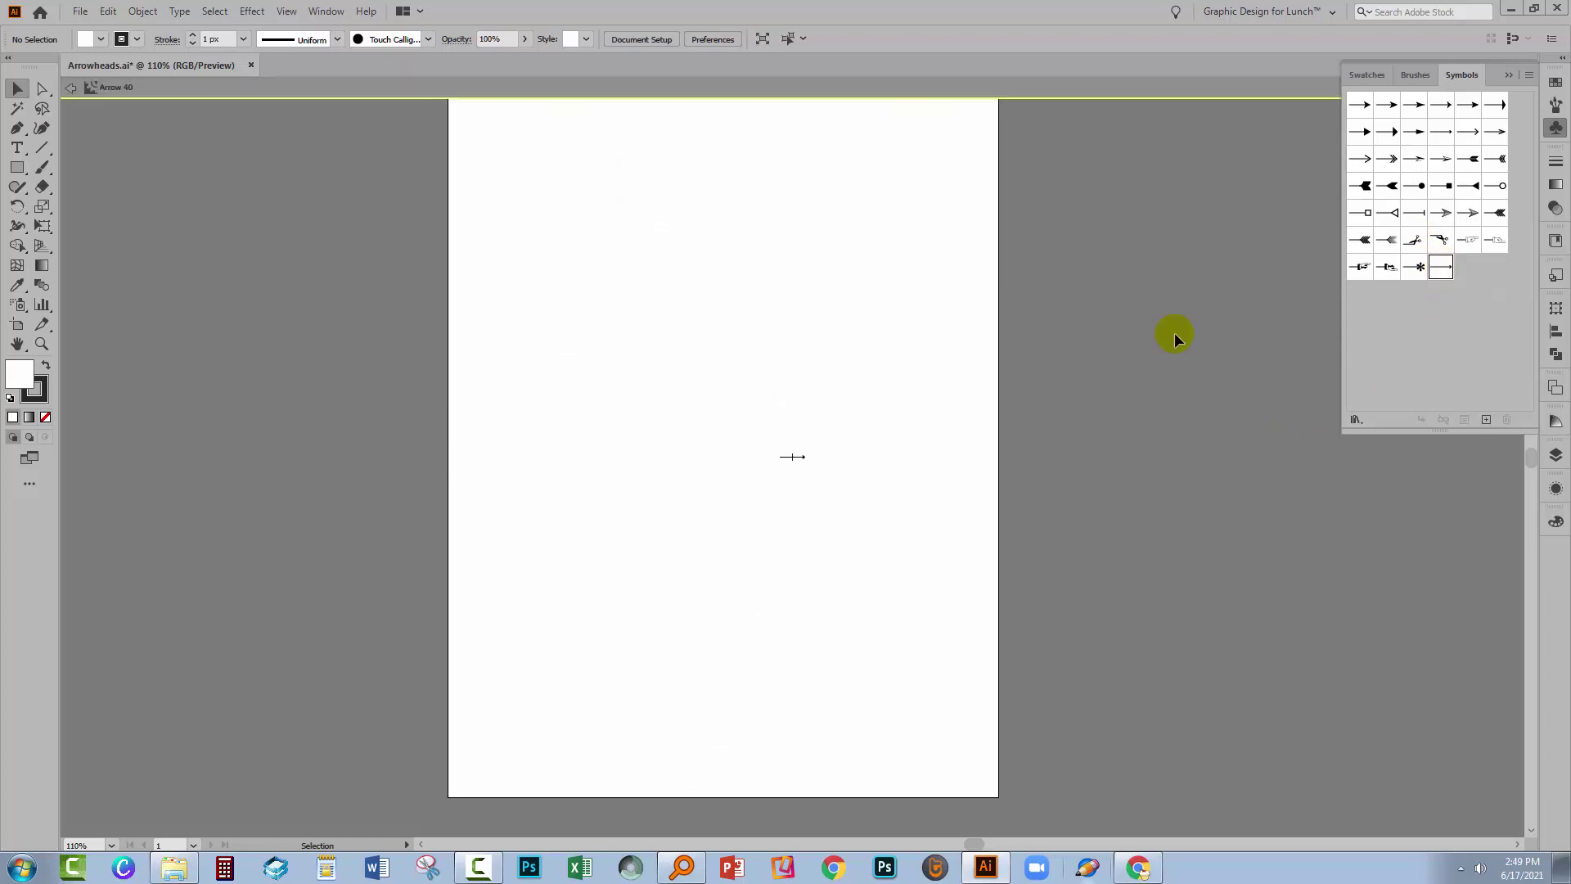
{"action": "left_click", "coordinate": [41, 344]}
{"action": "left_click_drag", "start_coordinate": [786, 440], "coordinate": [828, 487]}
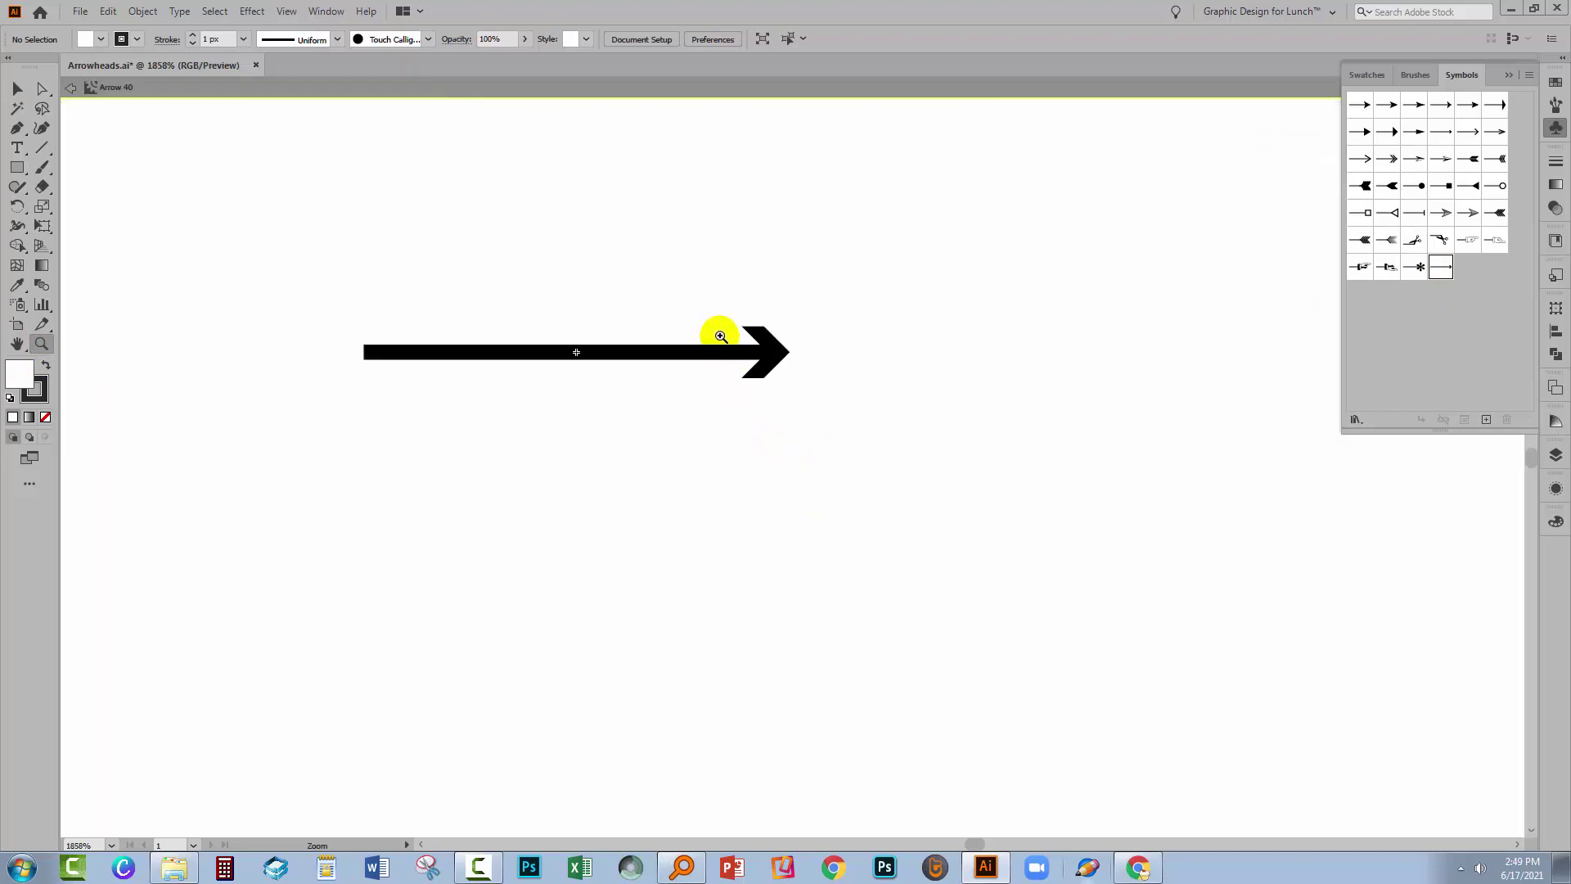
{"action": "left_click_drag", "start_coordinate": [712, 319], "coordinate": [837, 437]}
{"action": "left_click_drag", "start_coordinate": [541, 304], "coordinate": [651, 479]}
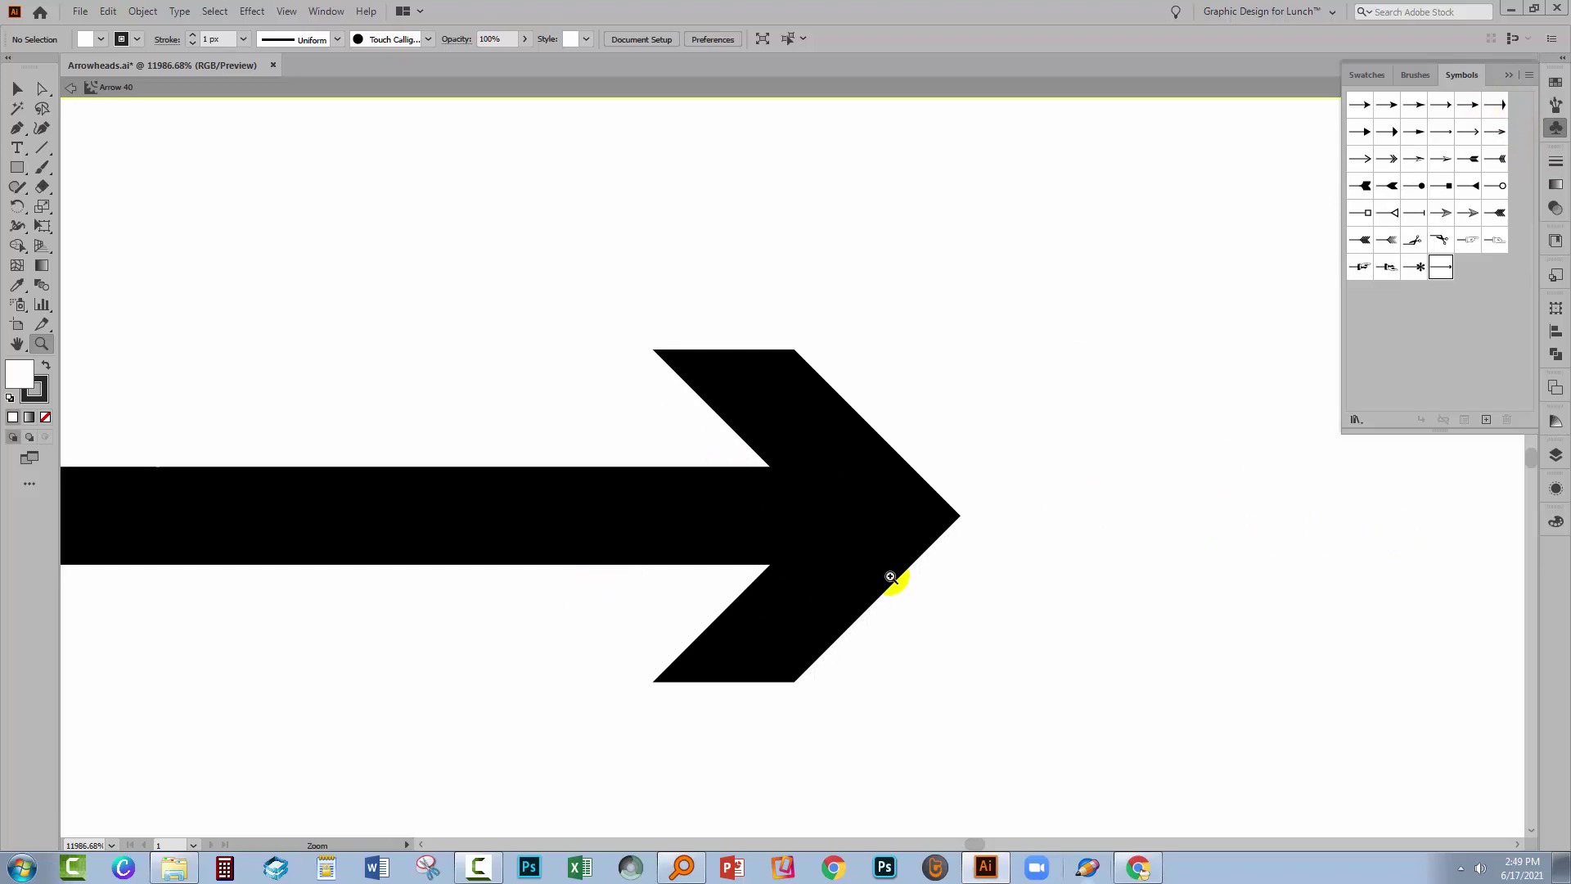
Give the Layers panel a larger custom row size and enlarge it to show full names
{"action": "left_click", "coordinate": [1554, 455]}
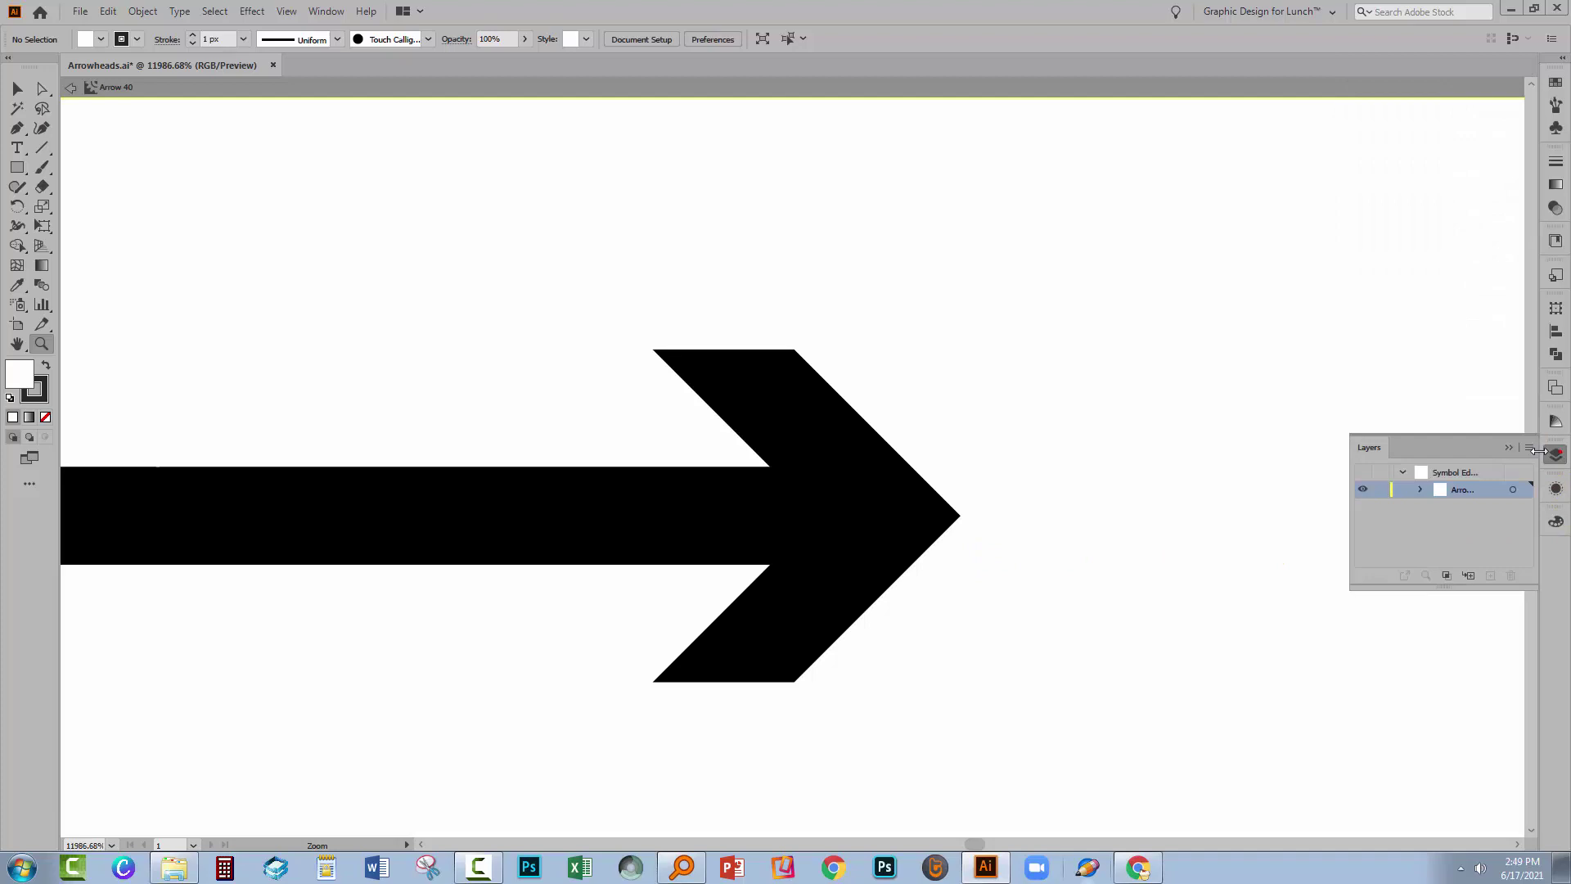
{"action": "left_click", "coordinate": [1526, 447]}
{"action": "left_click", "coordinate": [1387, 430]}
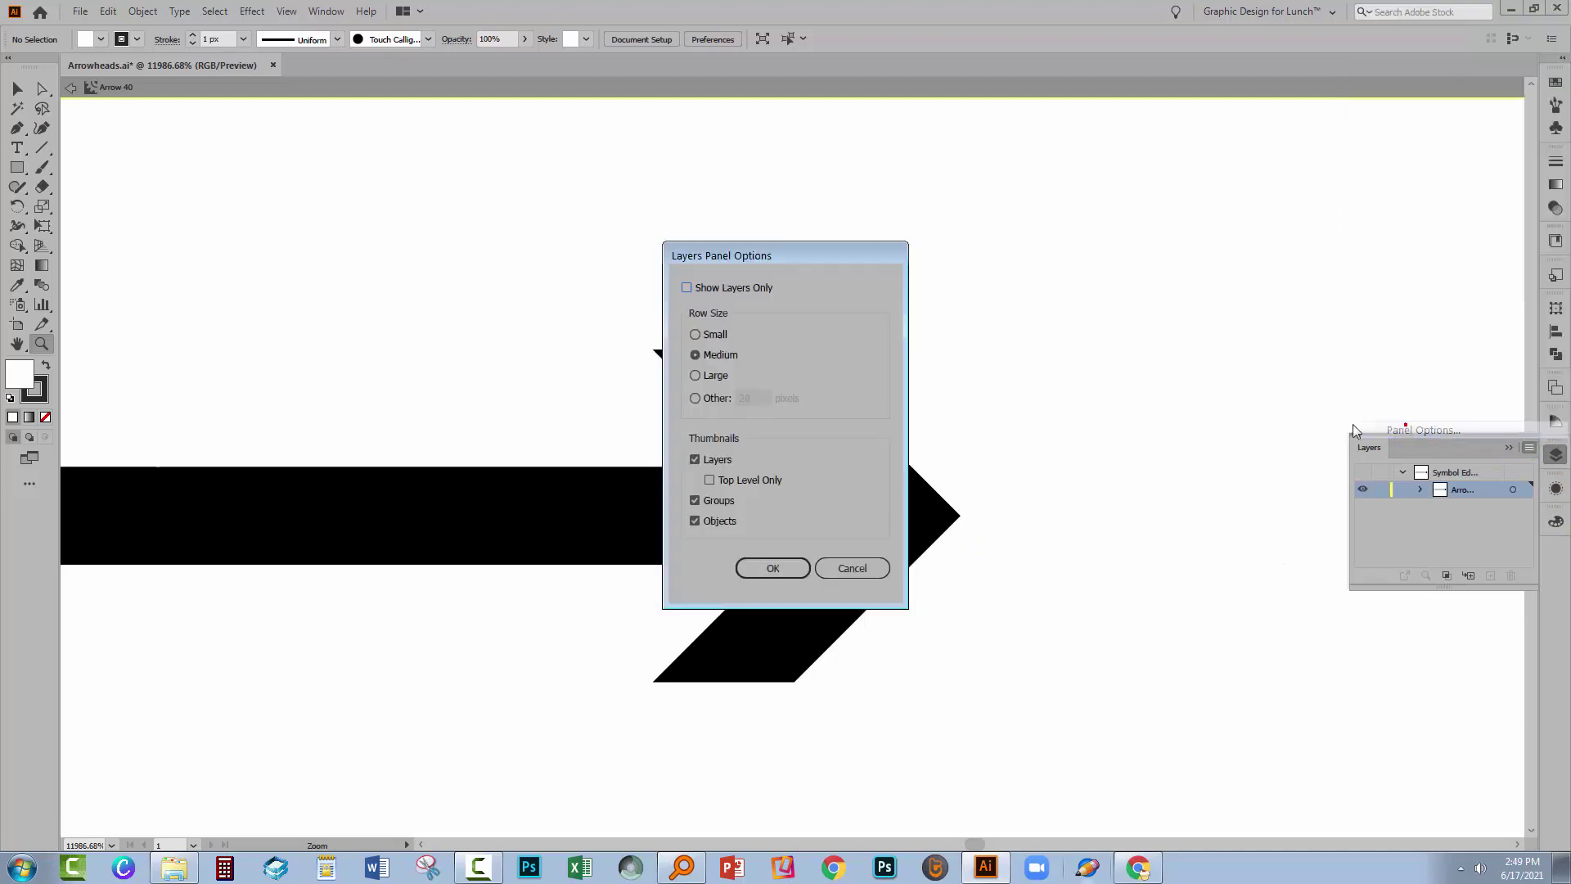
{"action": "left_click", "coordinate": [720, 400]}
{"action": "key", "text": "Return"}
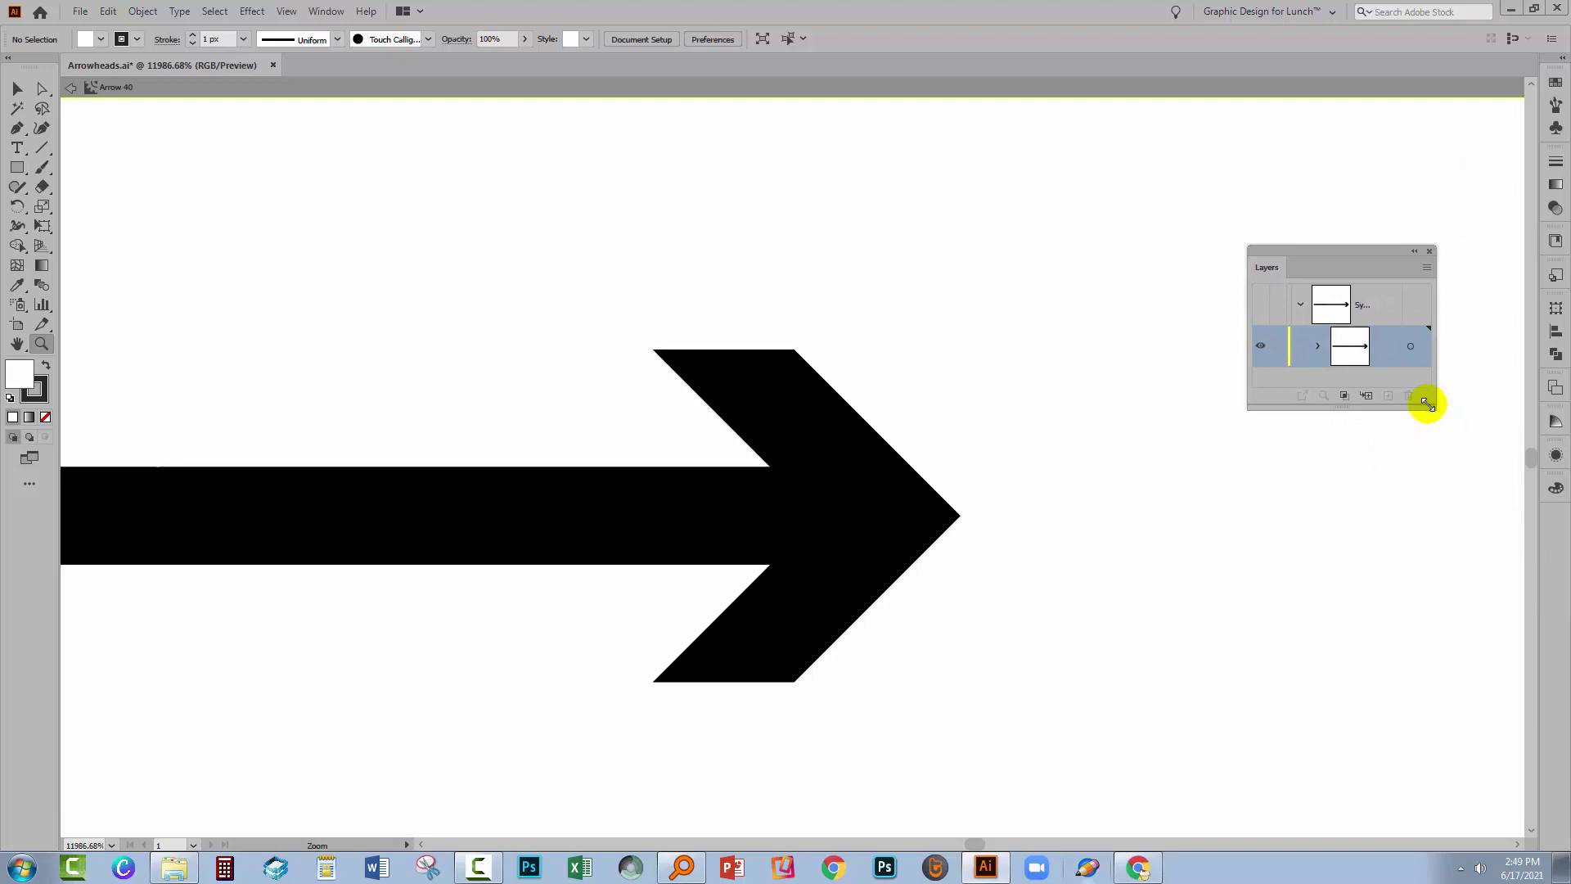
{"action": "left_click_drag", "start_coordinate": [1426, 403], "coordinate": [1509, 648]}
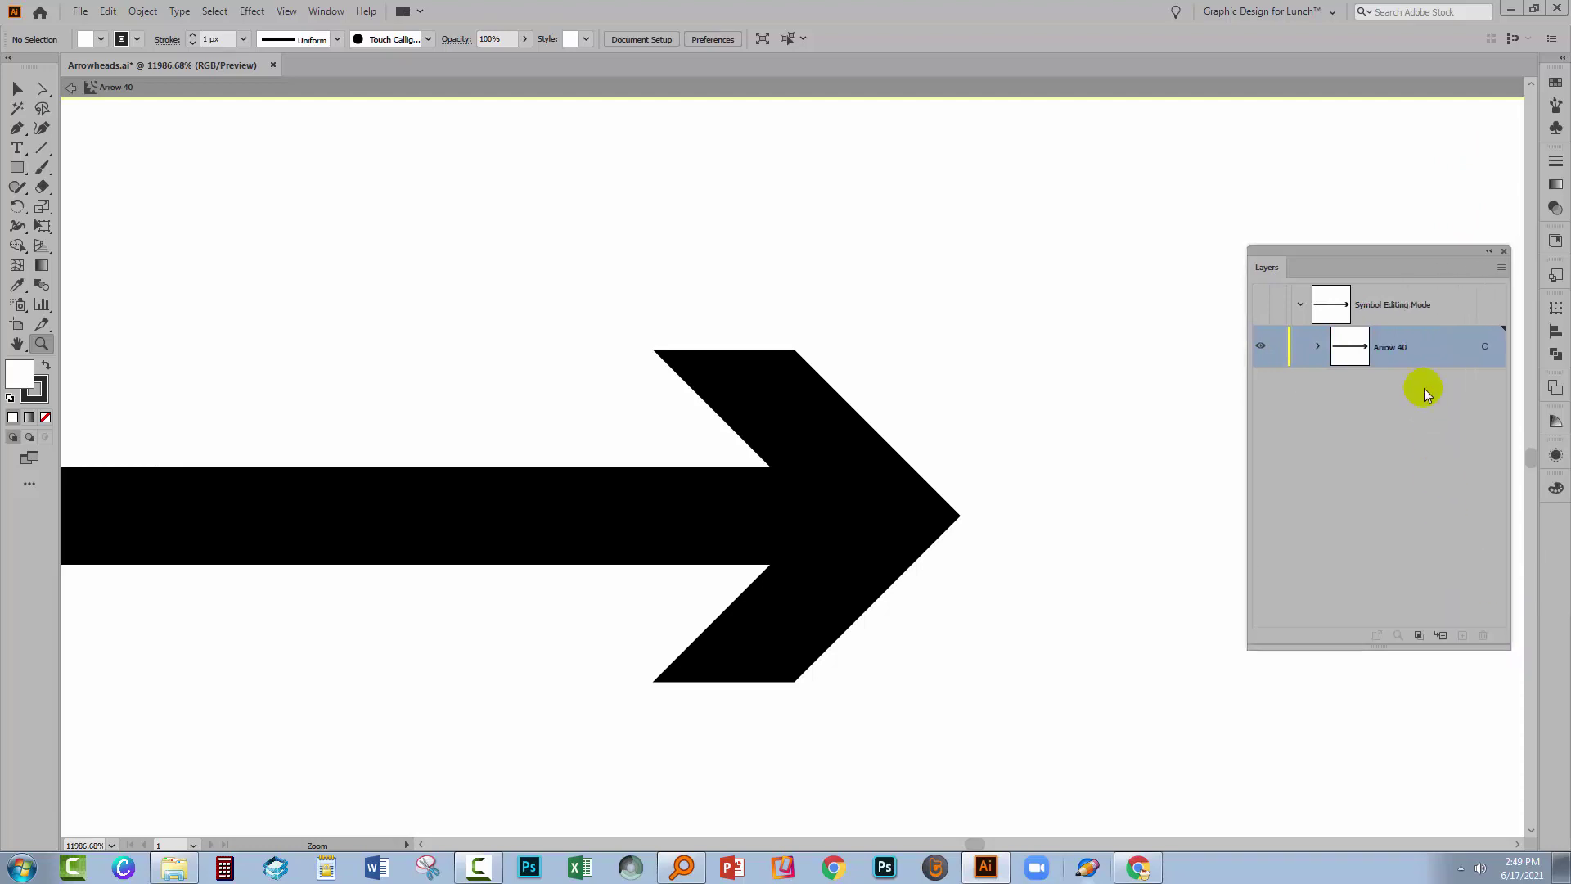
Expand Arrow 40 and toggle each of its three paths' visibility to identify them
{"action": "left_click", "coordinate": [1315, 348]}
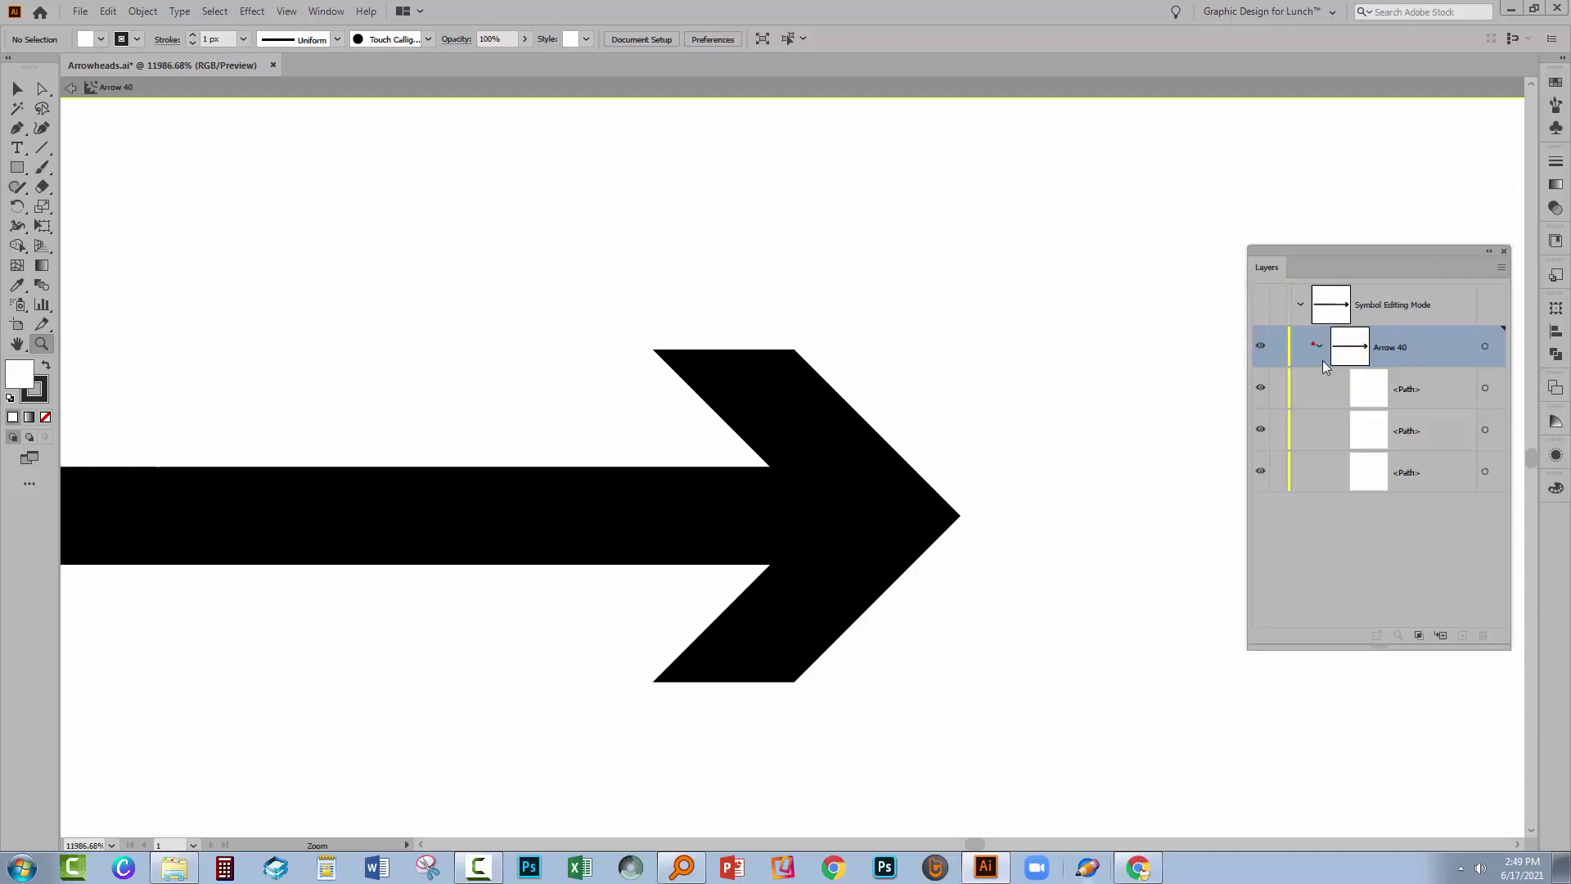
{"action": "left_click", "coordinate": [1253, 386]}
{"action": "left_click", "coordinate": [1253, 386]}
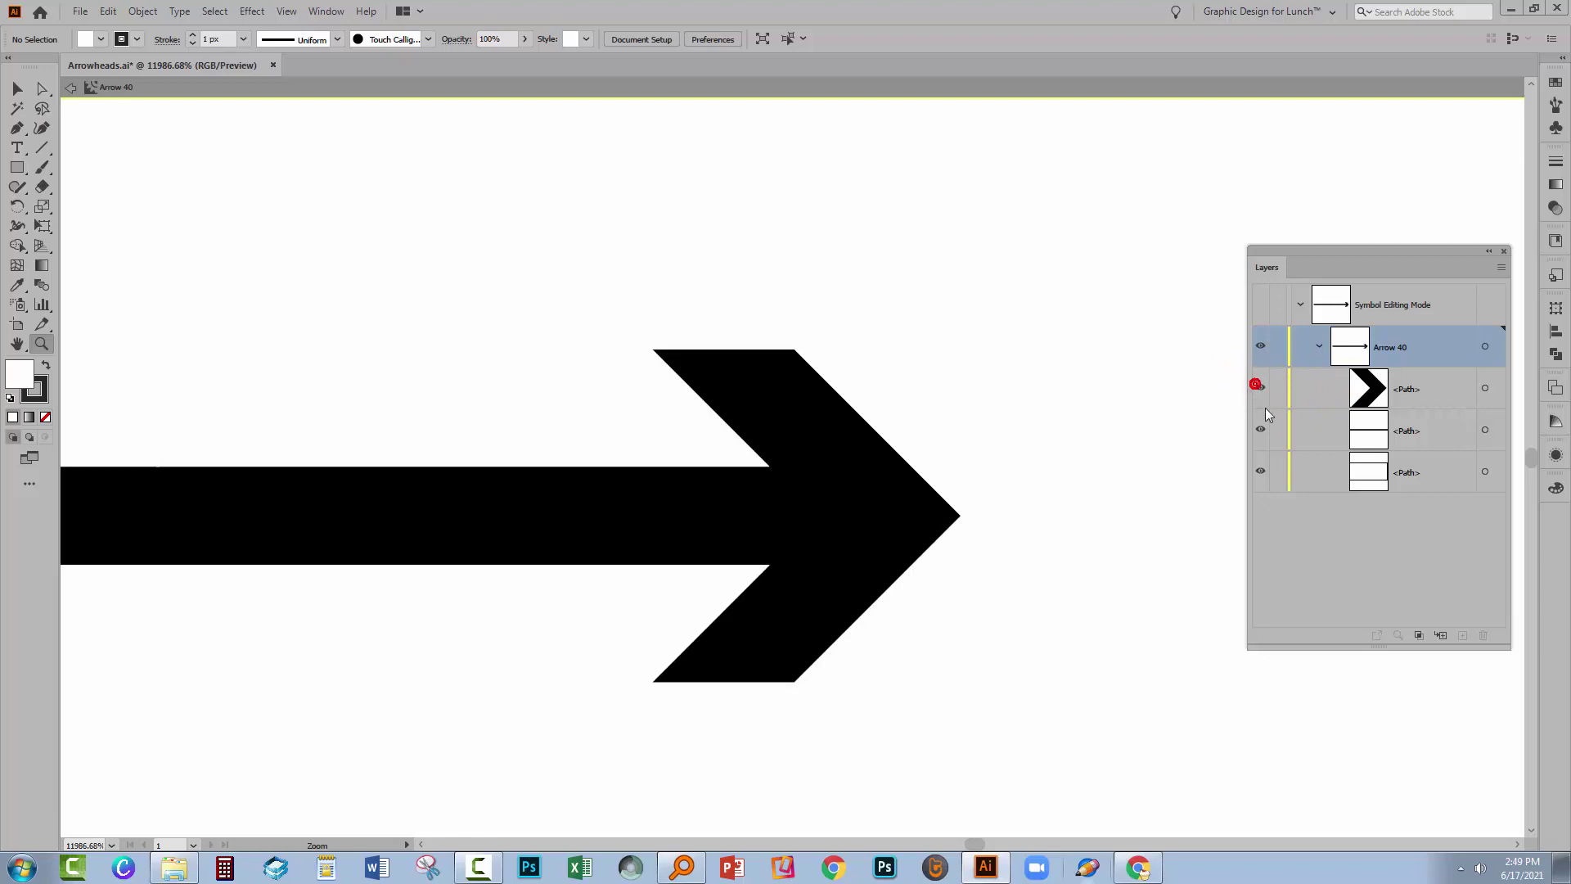
{"action": "left_click", "coordinate": [1265, 424]}
{"action": "left_click", "coordinate": [1265, 424]}
{"action": "left_click", "coordinate": [1261, 471]}
{"action": "left_click", "coordinate": [1261, 470]}
Target the chevron arrowhead path and pan to clear space right of the arrow
{"action": "left_click", "coordinate": [1485, 390]}
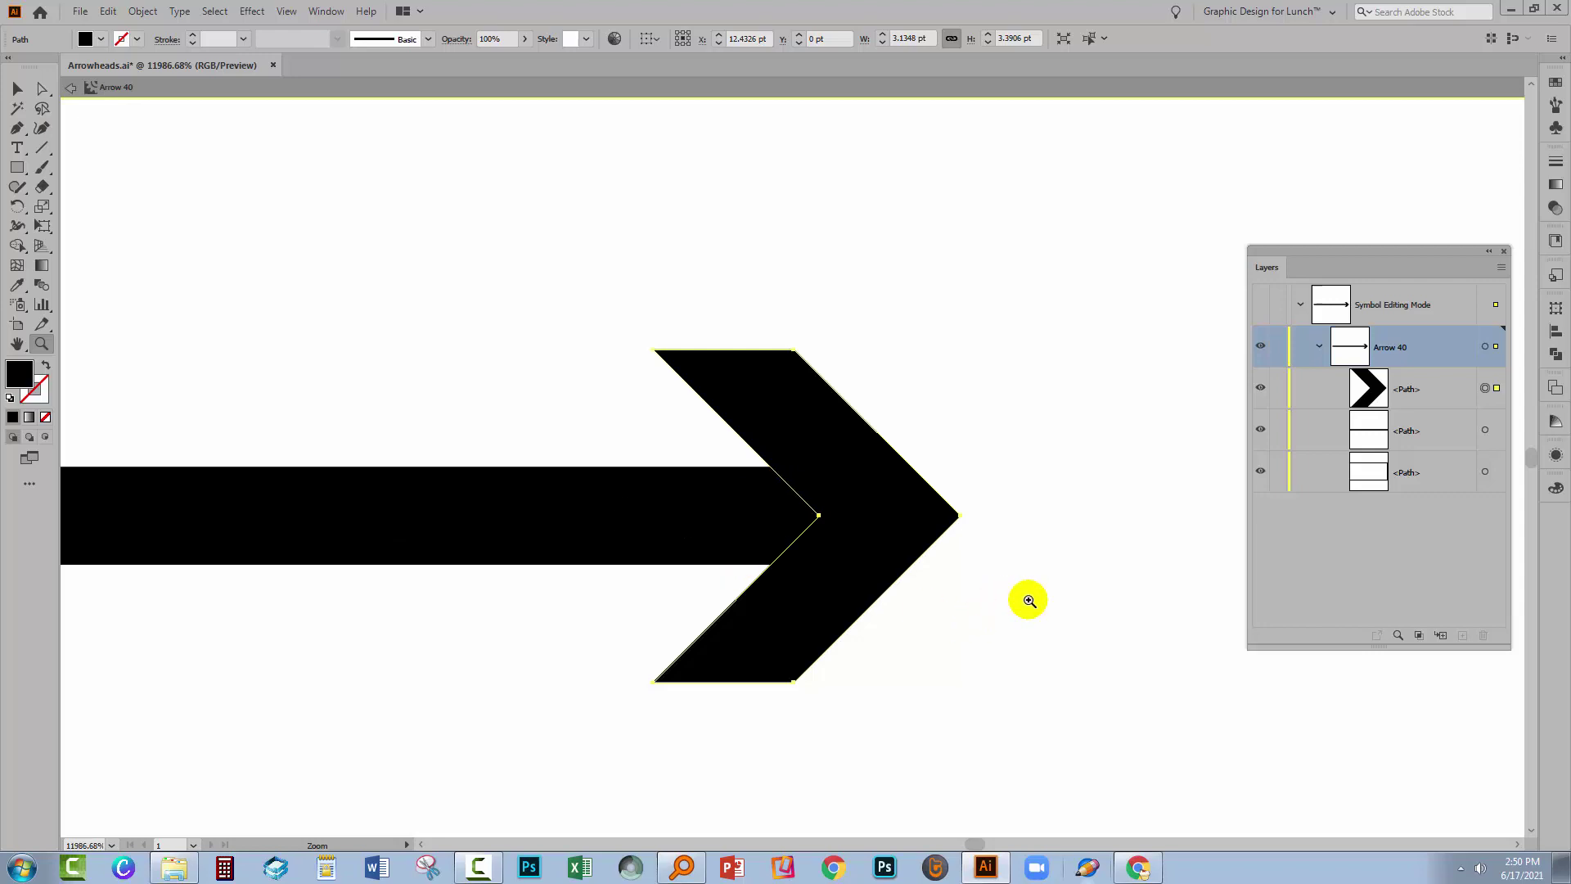
{"action": "left_click_drag", "start_coordinate": [1029, 600], "coordinate": [740, 554]}
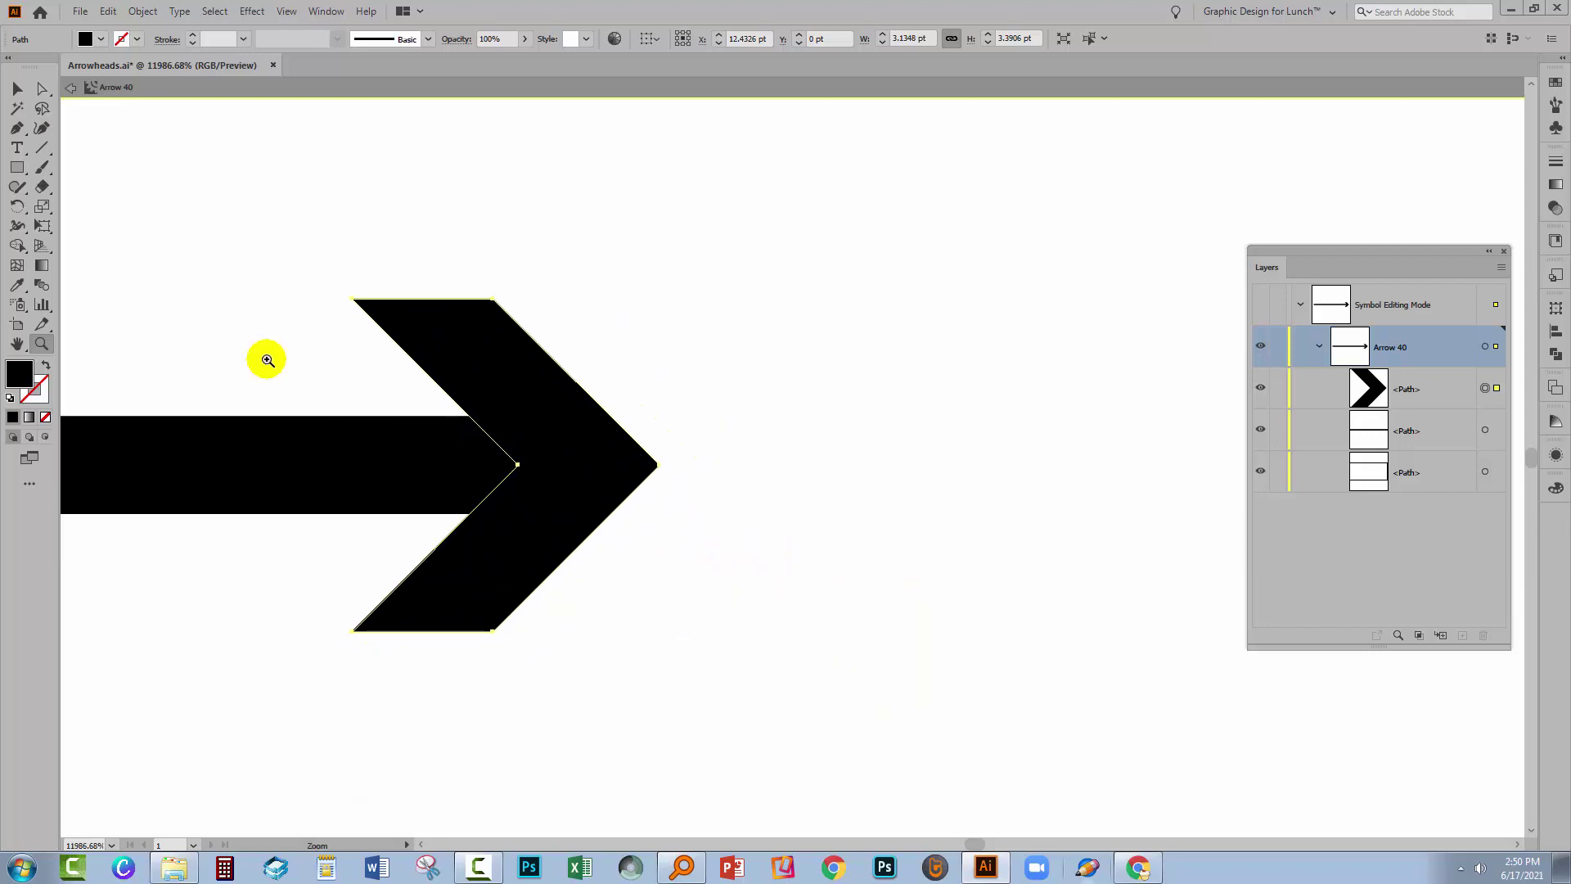
{"action": "left_click", "coordinate": [17, 167]}
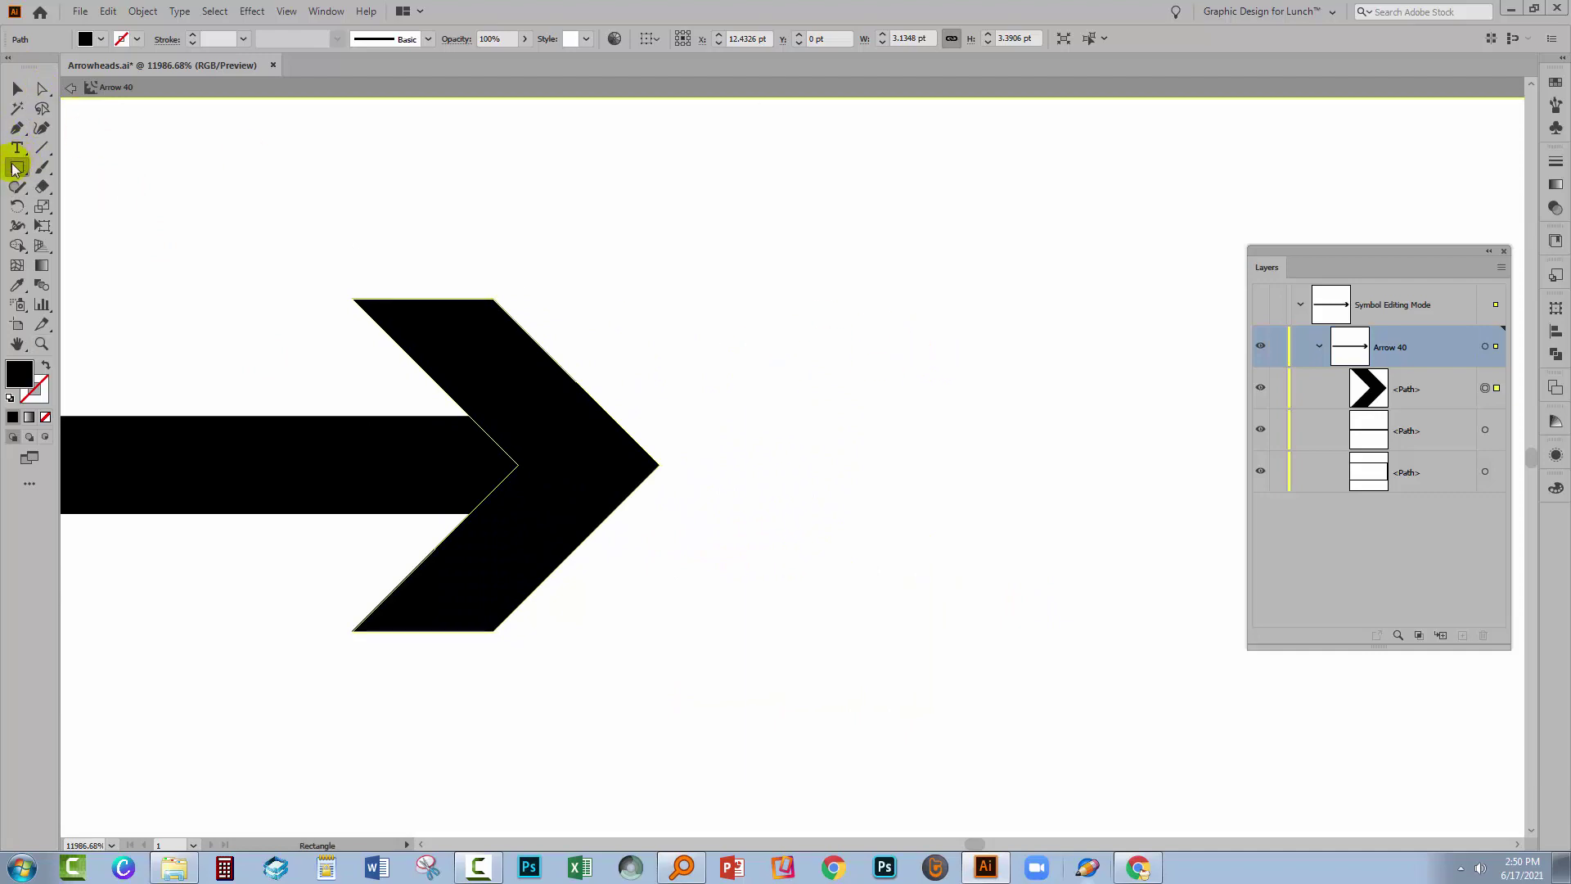
Draw a 1 pt × 1 pt square right of the arrowhead, then deselect it
{"action": "left_click", "coordinate": [894, 399]}
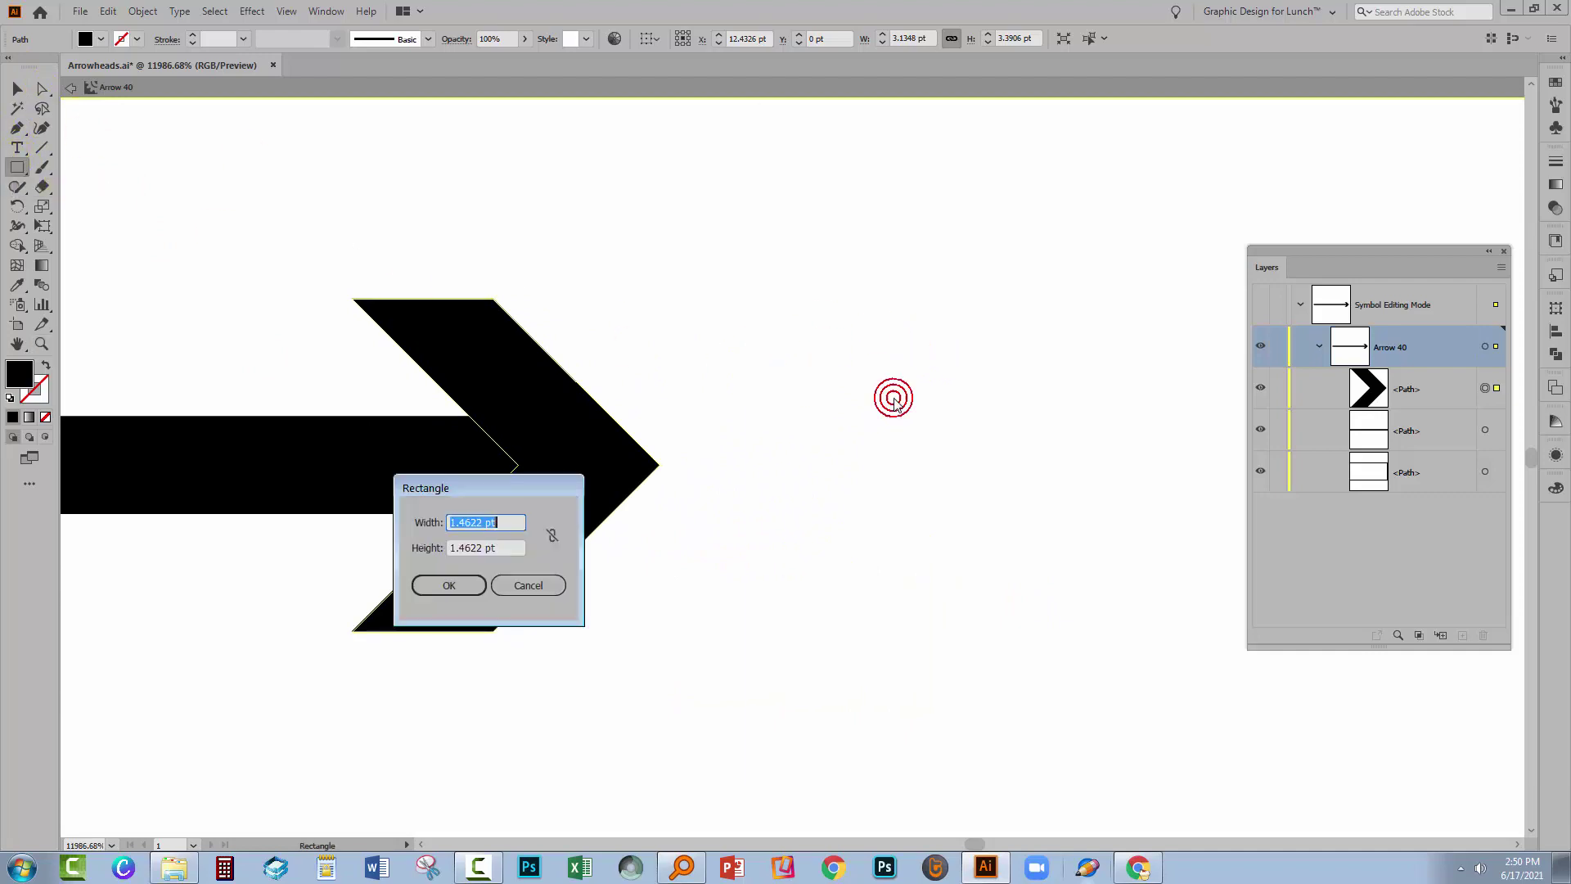
{"action": "left_click_drag", "start_coordinate": [480, 488], "coordinate": [844, 437]}
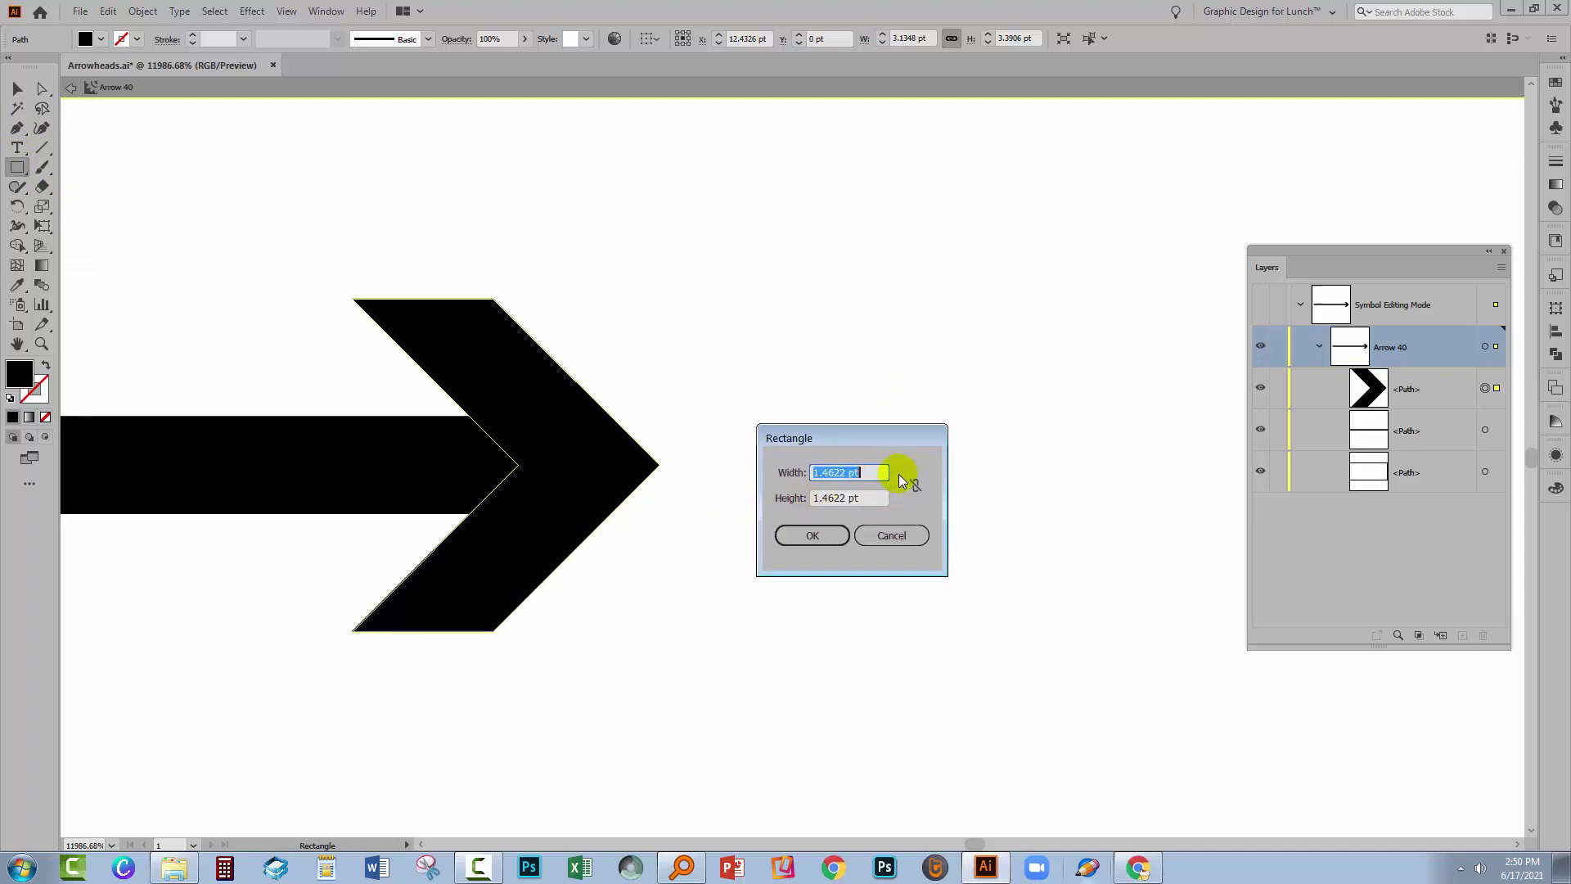
{"action": "type", "text": "1"}
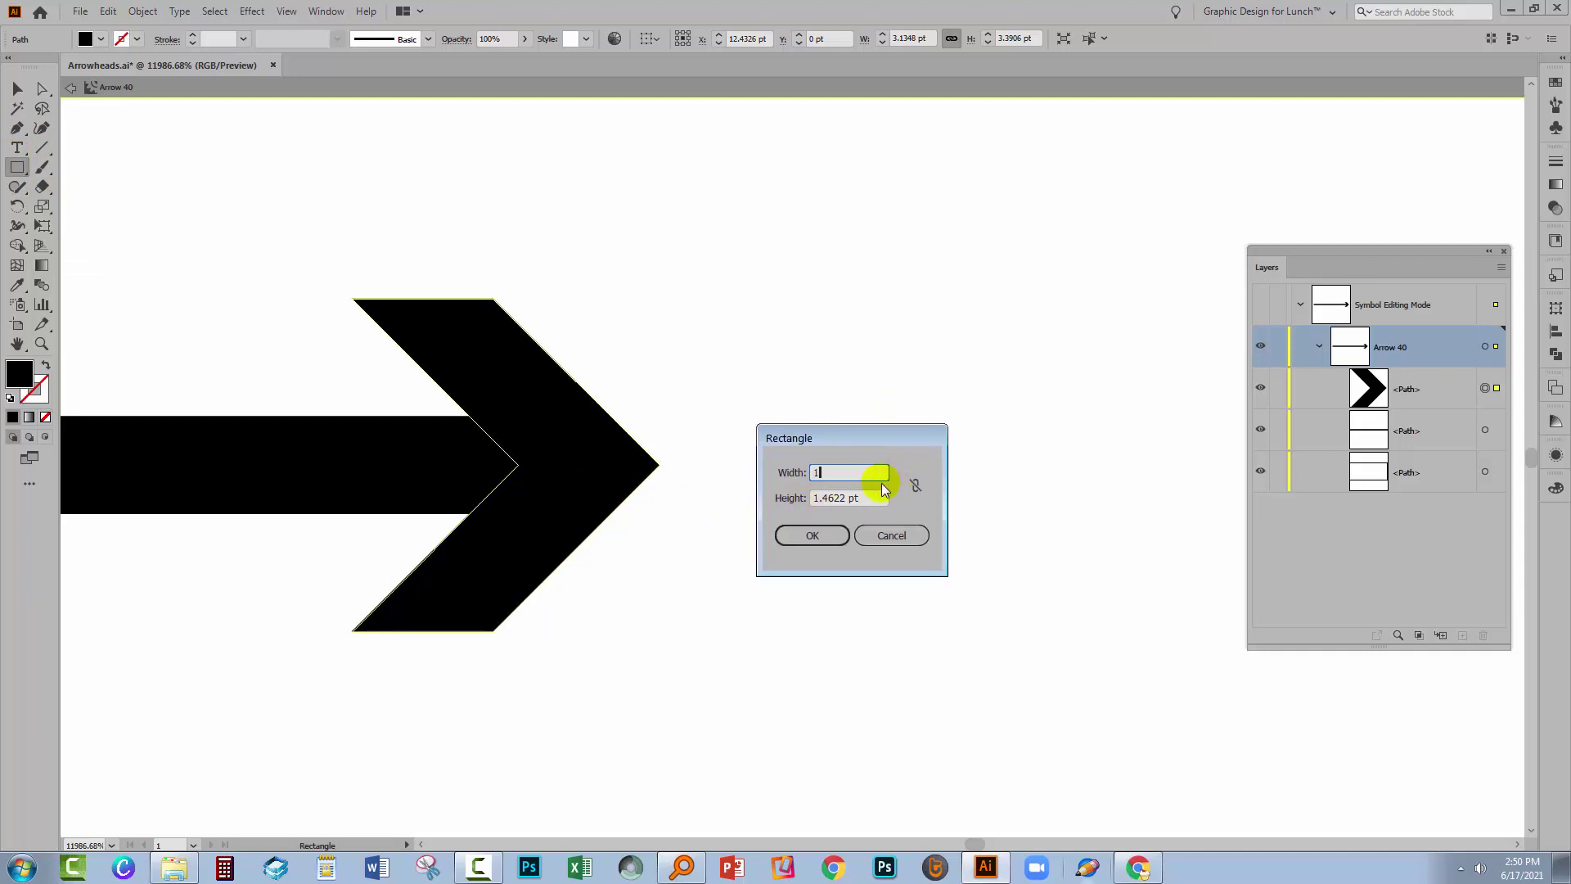
{"action": "left_click", "coordinate": [874, 491]}
{"action": "type", "text": "1"}
{"action": "left_click", "coordinate": [814, 536]}
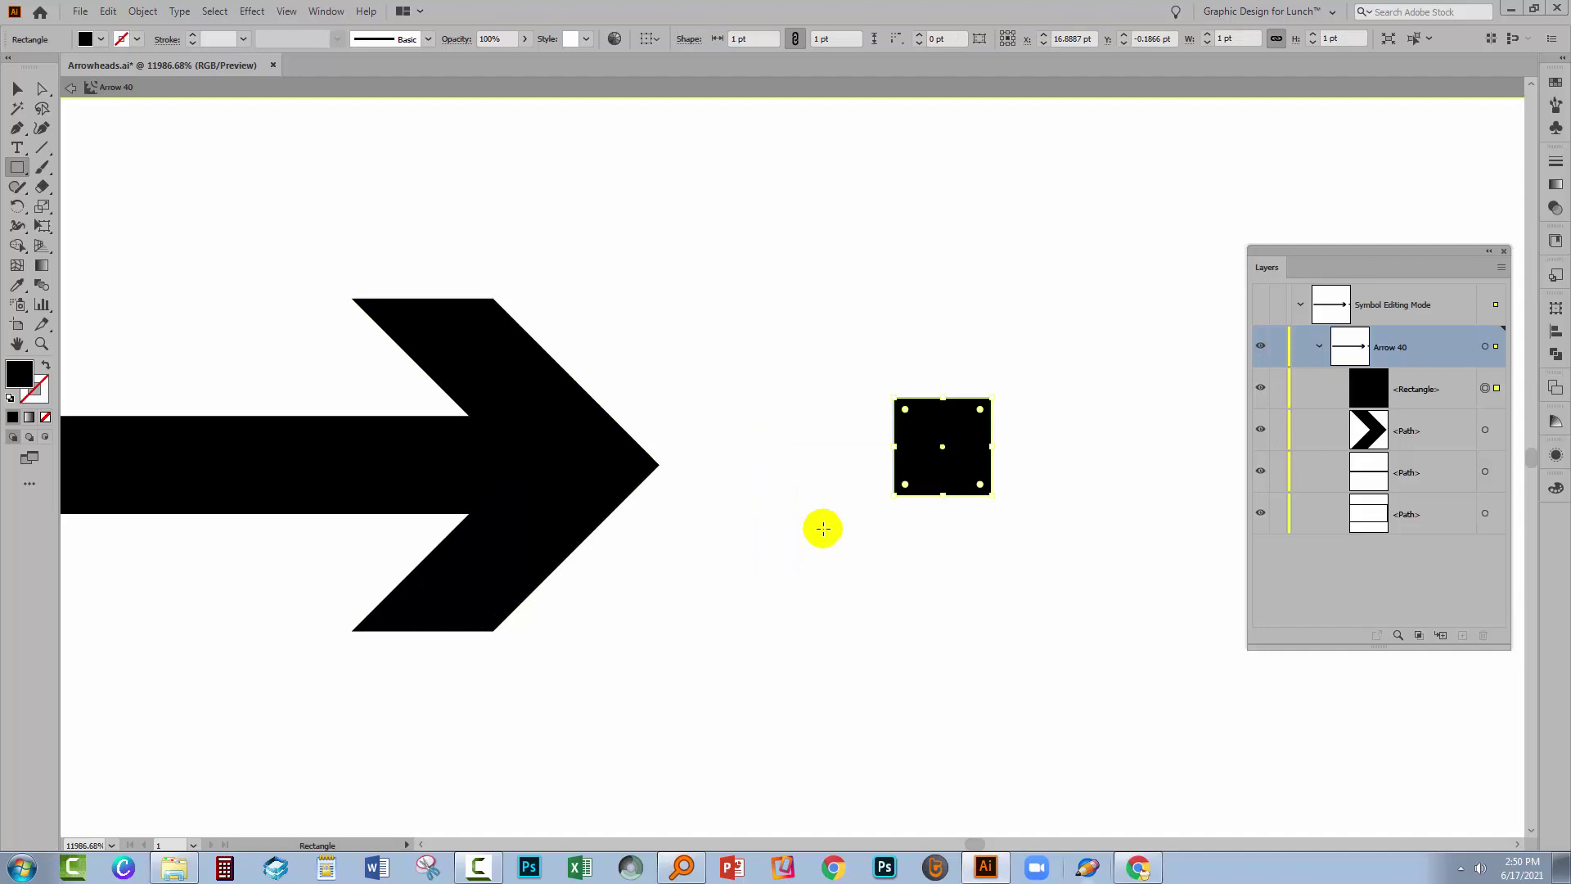
{"action": "key", "text": "v"}
{"action": "left_click", "coordinate": [985, 523]}
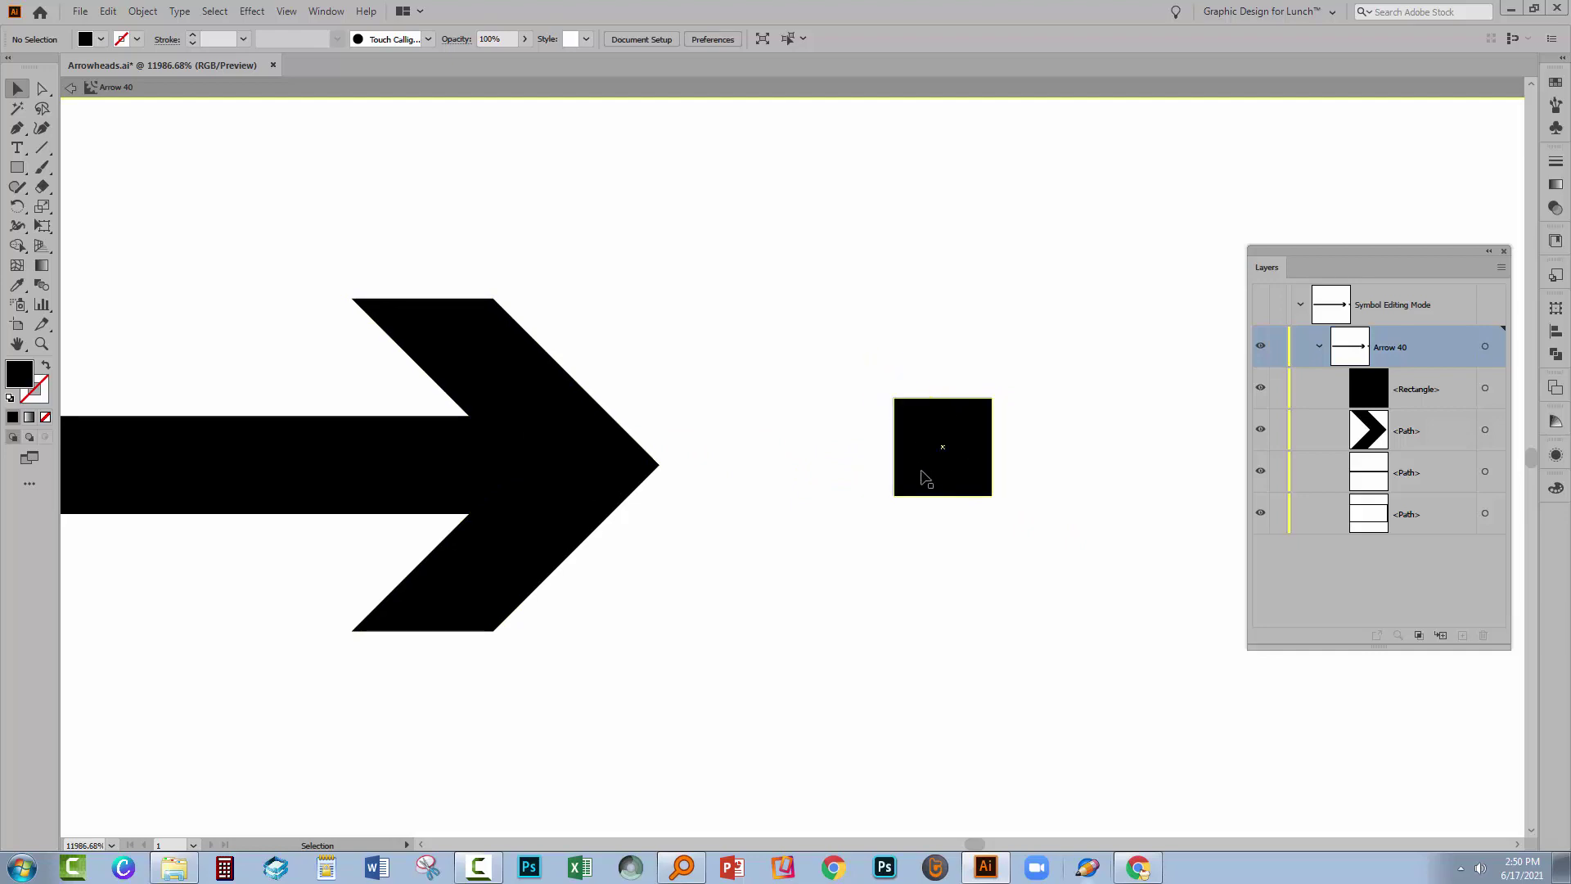
Copy the square, rotate the copy 45° into a diamond, and set its width to 1 pt proportionally
{"action": "left_click_drag", "start_coordinate": [919, 472], "coordinate": [933, 605]}
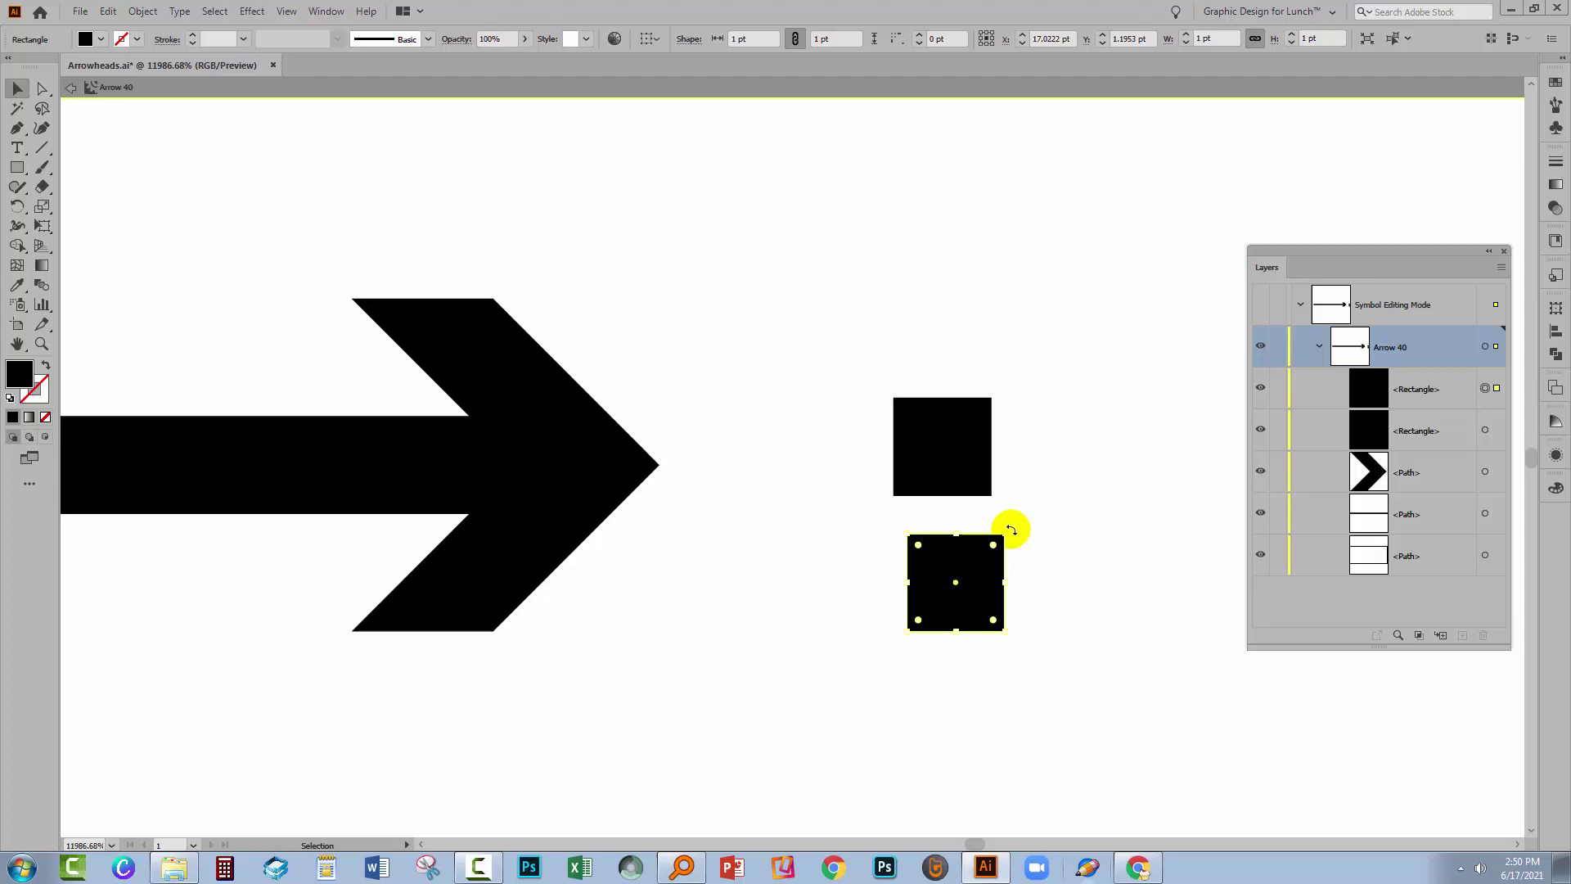
{"action": "left_click_drag", "start_coordinate": [1011, 529], "coordinate": [1035, 471]}
{"action": "left_click", "coordinate": [810, 677]}
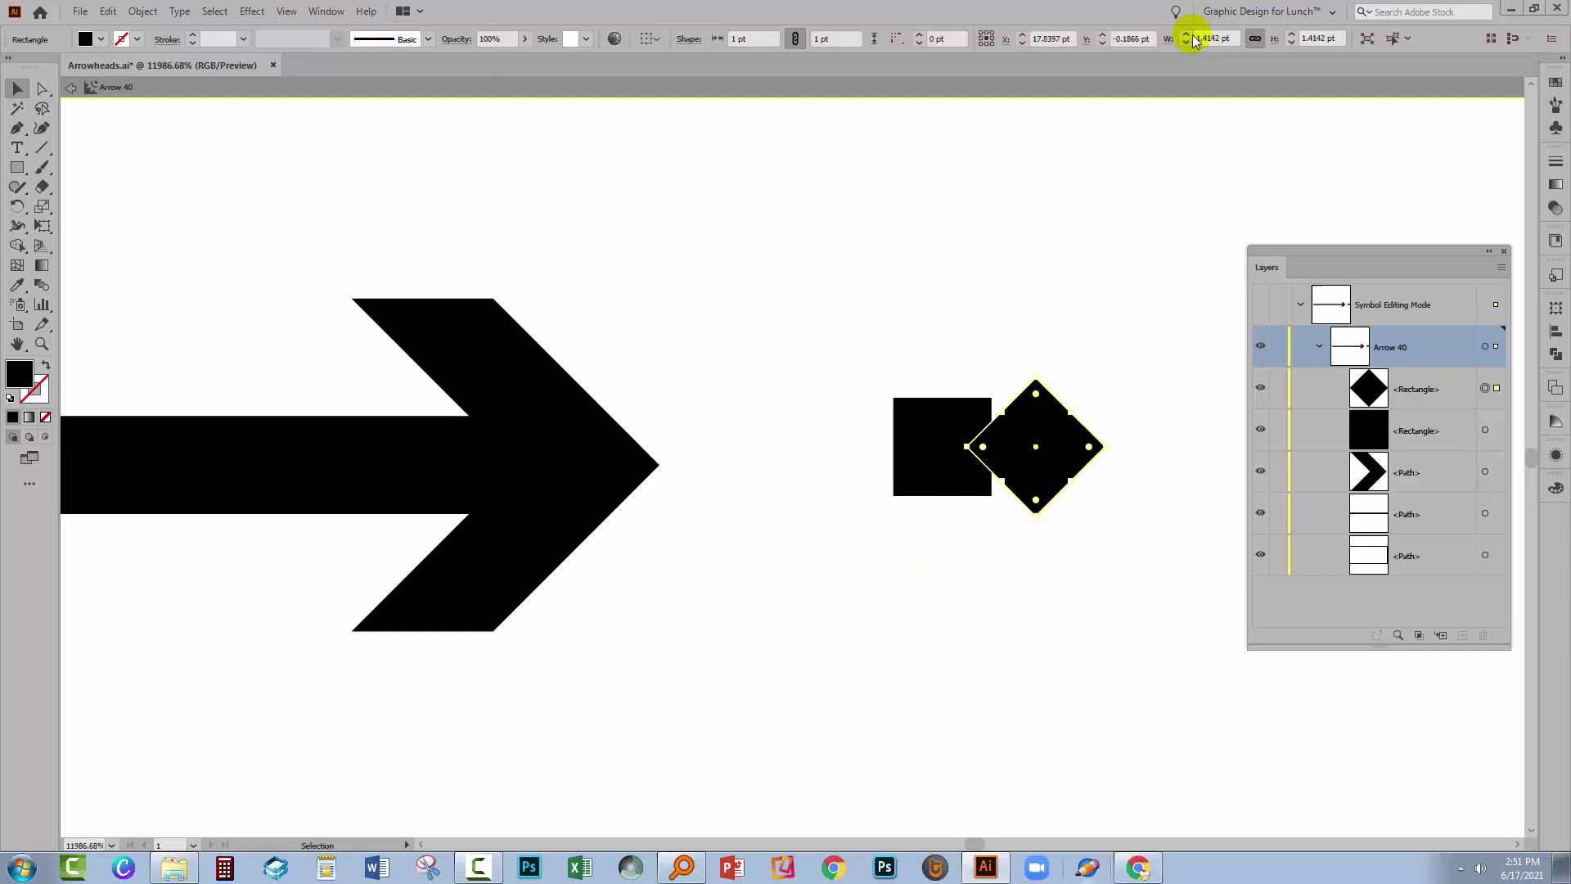
{"action": "left_click", "coordinate": [1215, 39]}
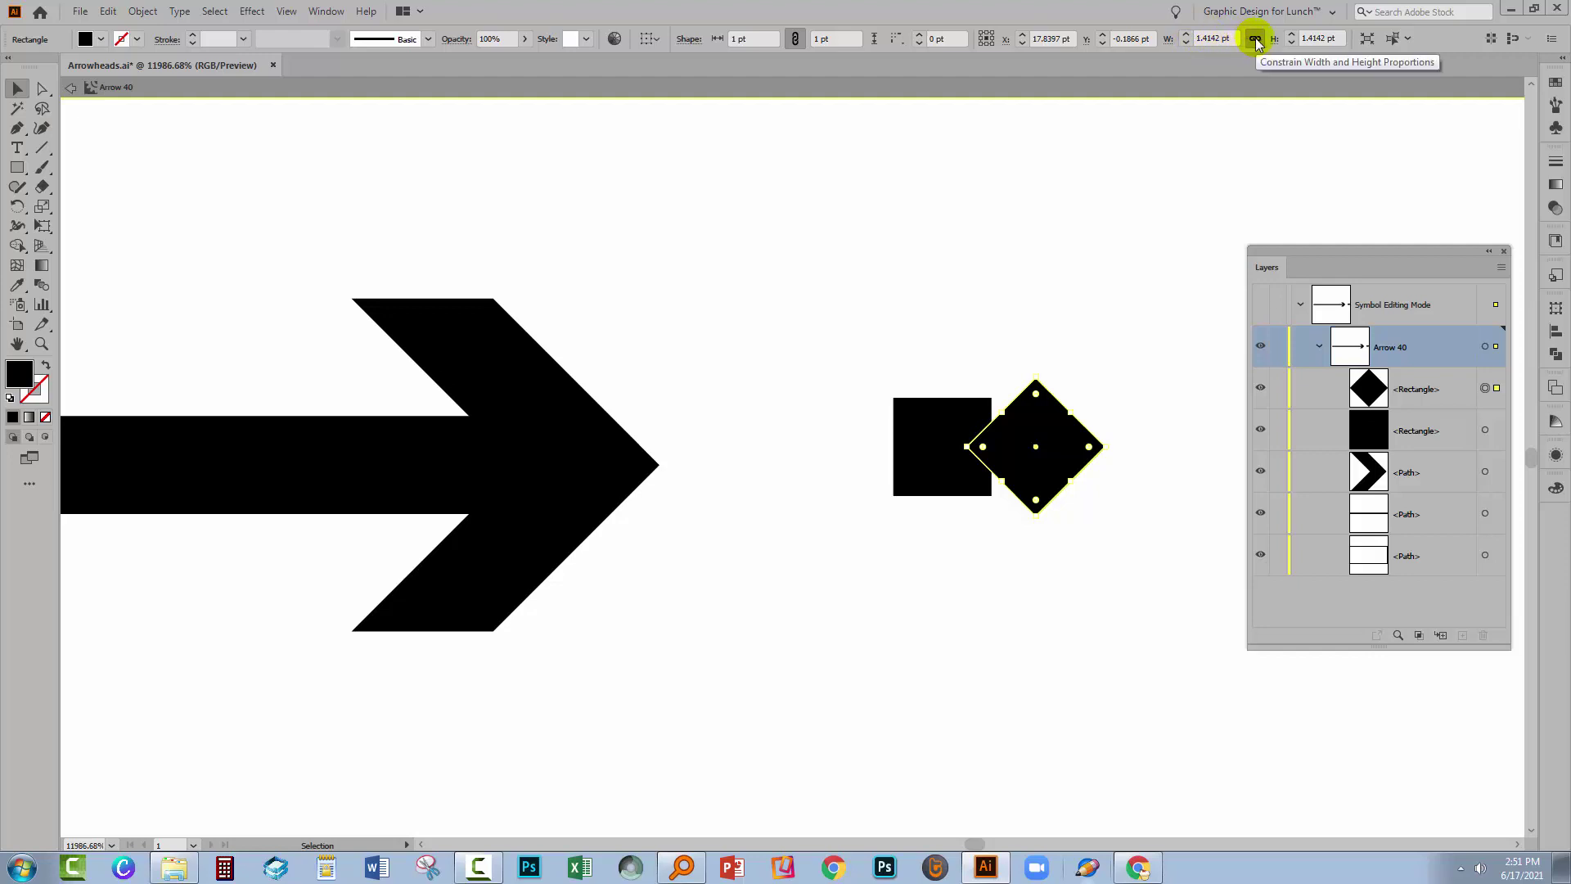
{"action": "left_click", "coordinate": [1255, 39]}
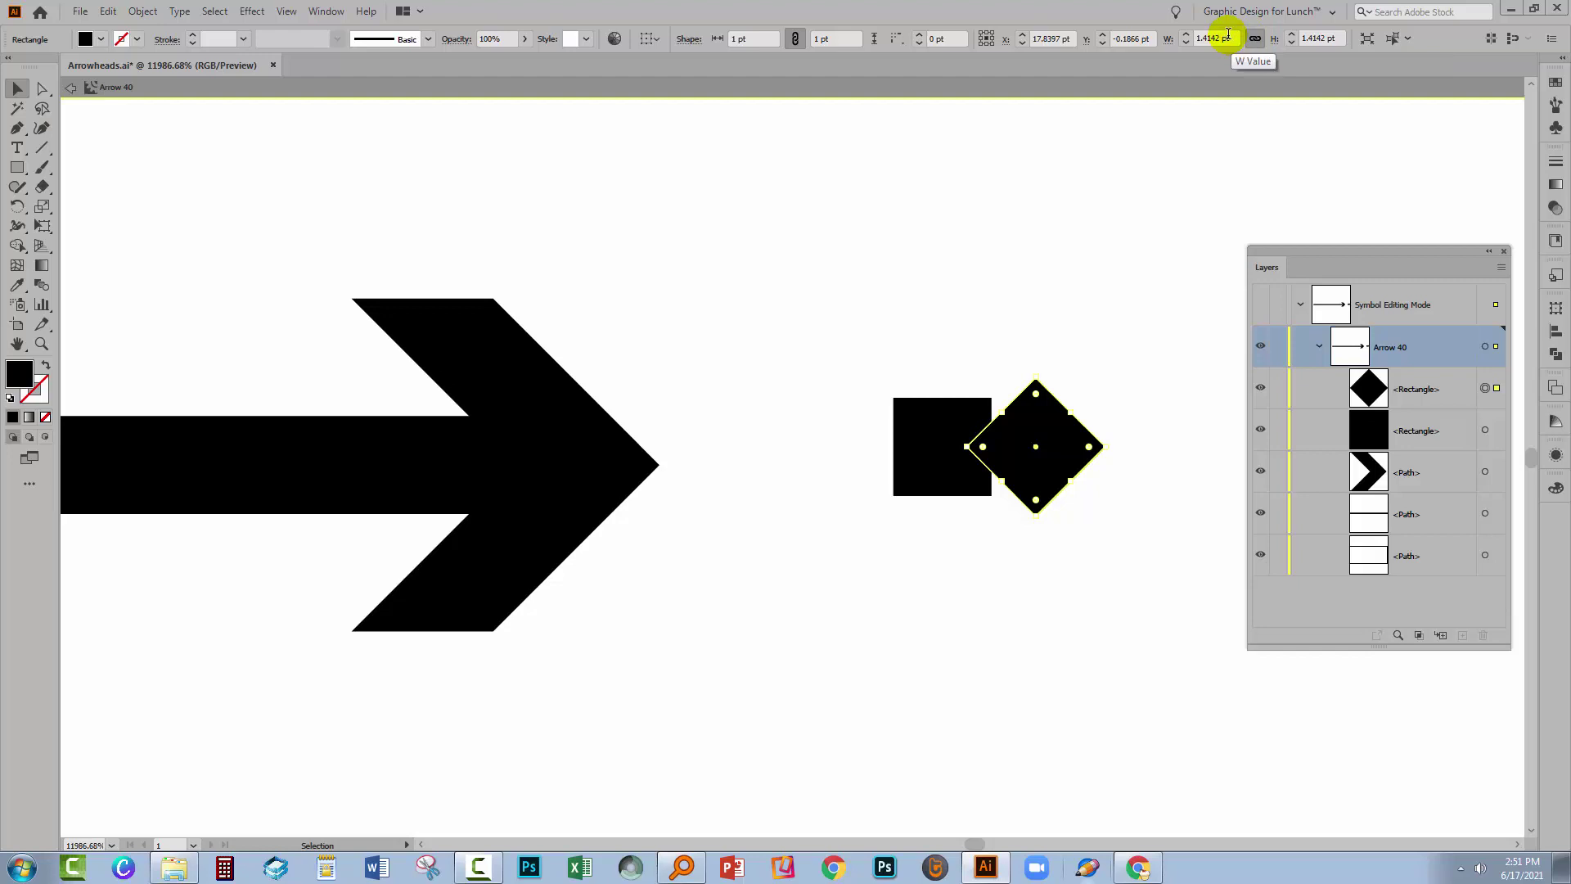
{"action": "double_click", "coordinate": [1211, 38]}
{"action": "type", "text": "1"}
{"action": "key", "text": "Tab"}
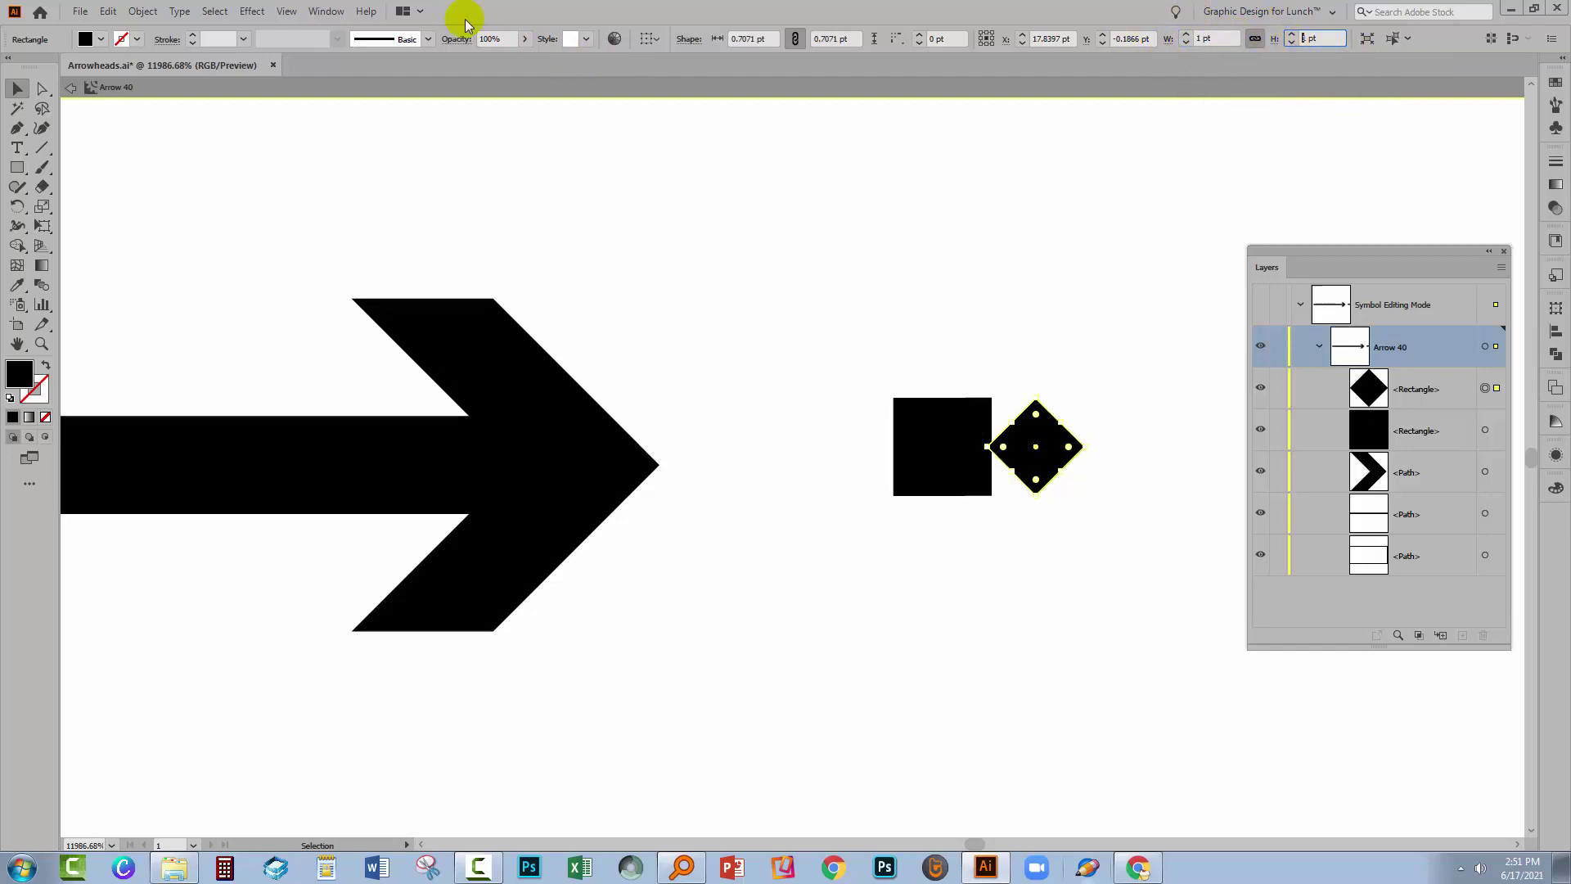
Float the Transform panel over the canvas and slide the diamond left against the square
{"action": "left_click", "coordinate": [319, 13]}
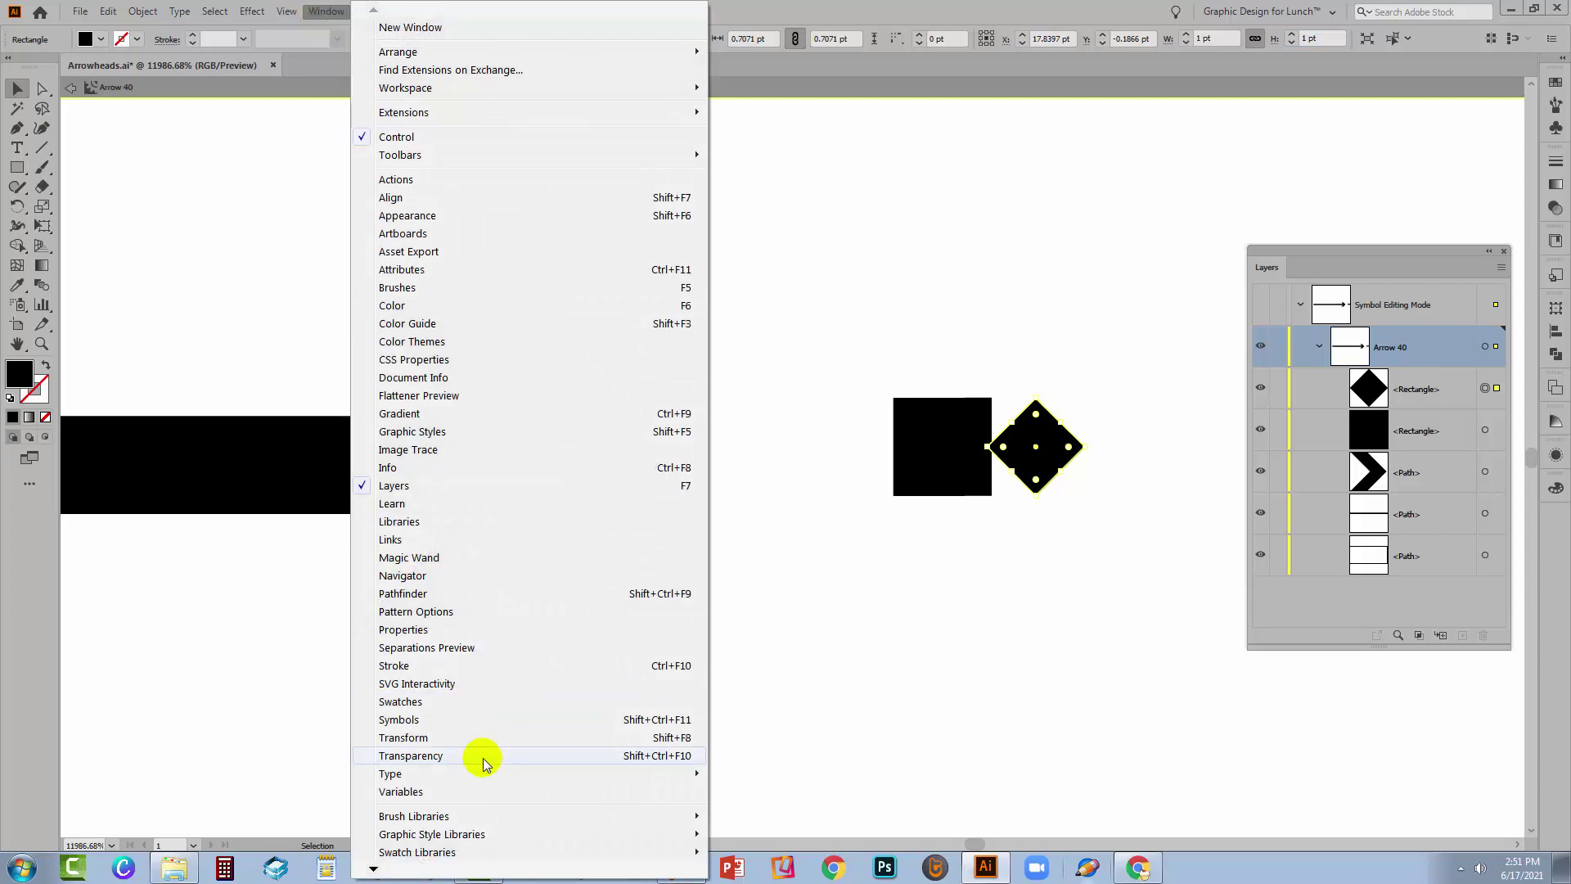
{"action": "left_click", "coordinate": [410, 738]}
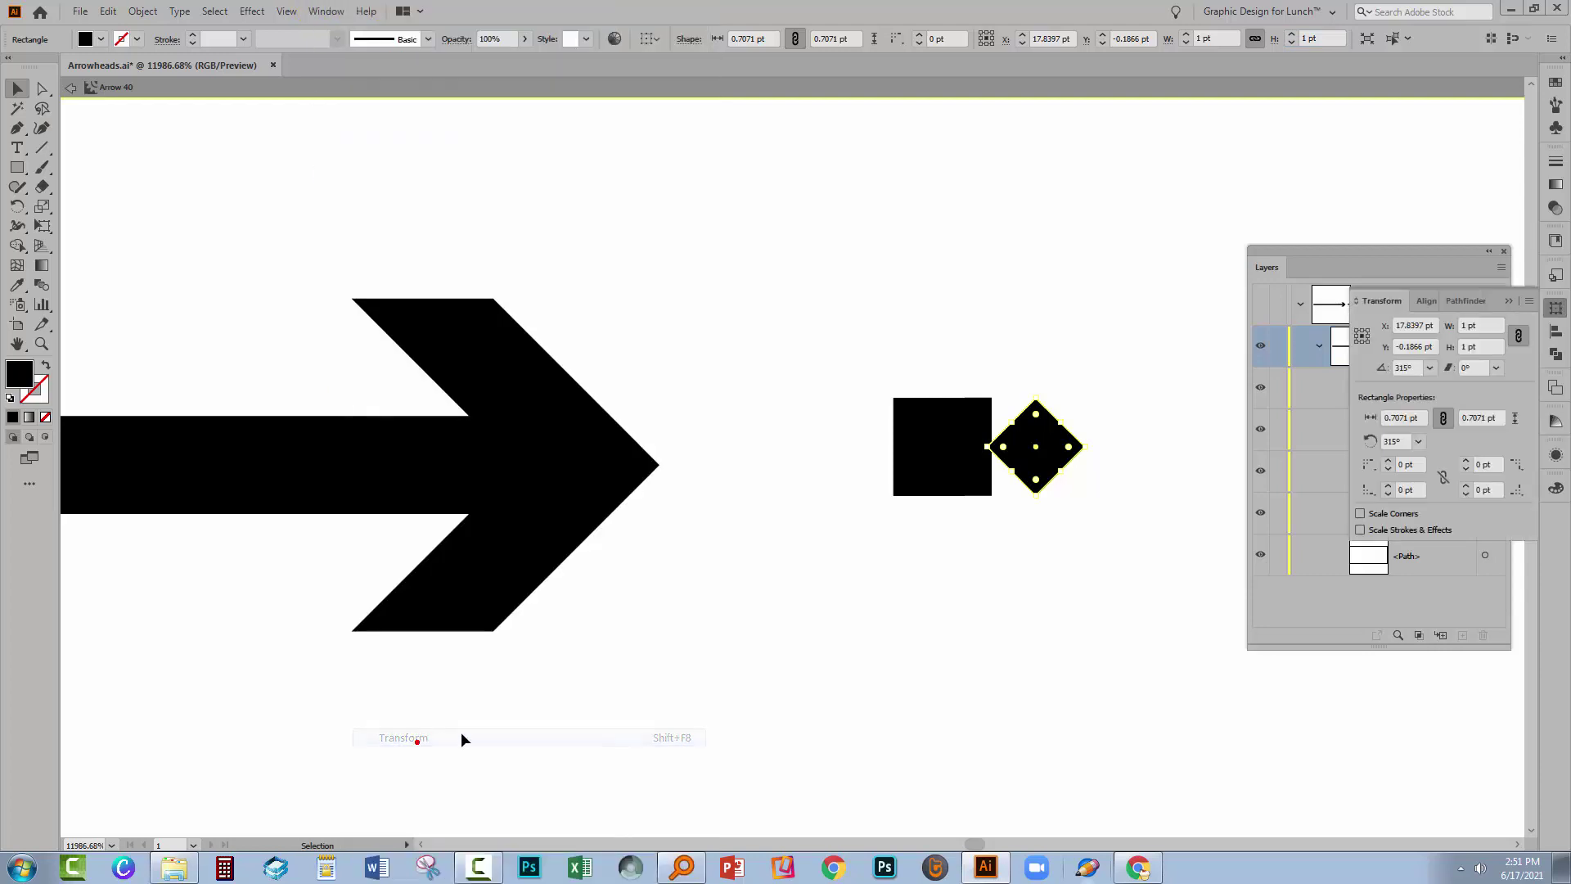
{"action": "left_click_drag", "start_coordinate": [1359, 303], "coordinate": [581, 264]}
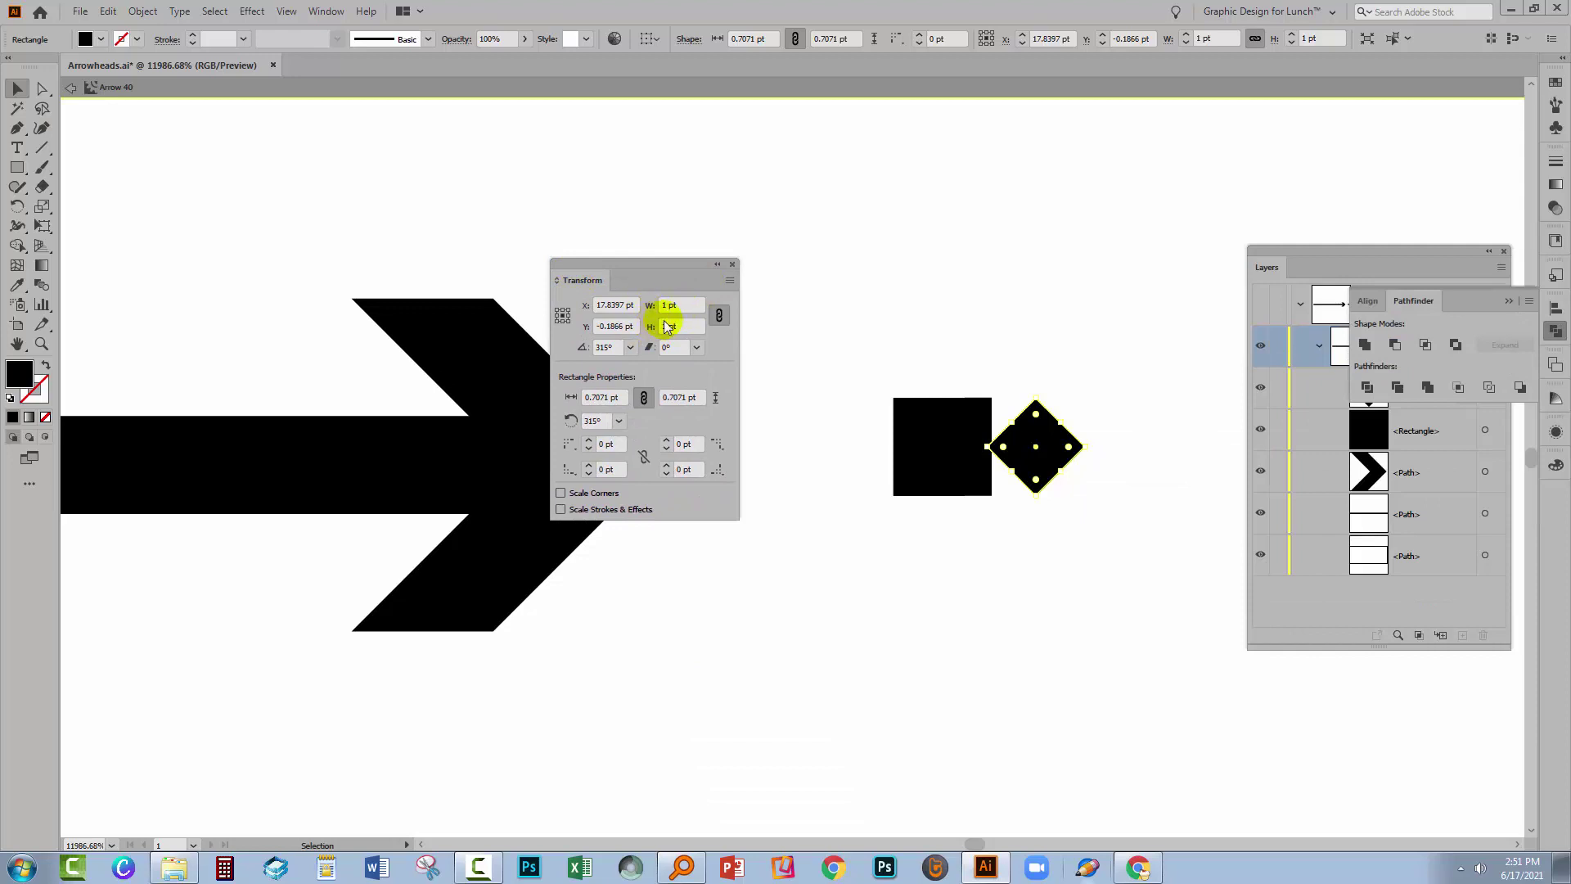
{"action": "left_click", "coordinate": [1510, 303]}
{"action": "left_click", "coordinate": [1088, 477]}
{"action": "left_click_drag", "start_coordinate": [1035, 458], "coordinate": [992, 458]}
Snap the diamond onto the square and zoom in closely on the joined pair
{"action": "left_click", "coordinate": [1011, 527]}
{"action": "key", "text": "z"}
{"action": "left_click_drag", "start_coordinate": [954, 354], "coordinate": [1033, 519]}
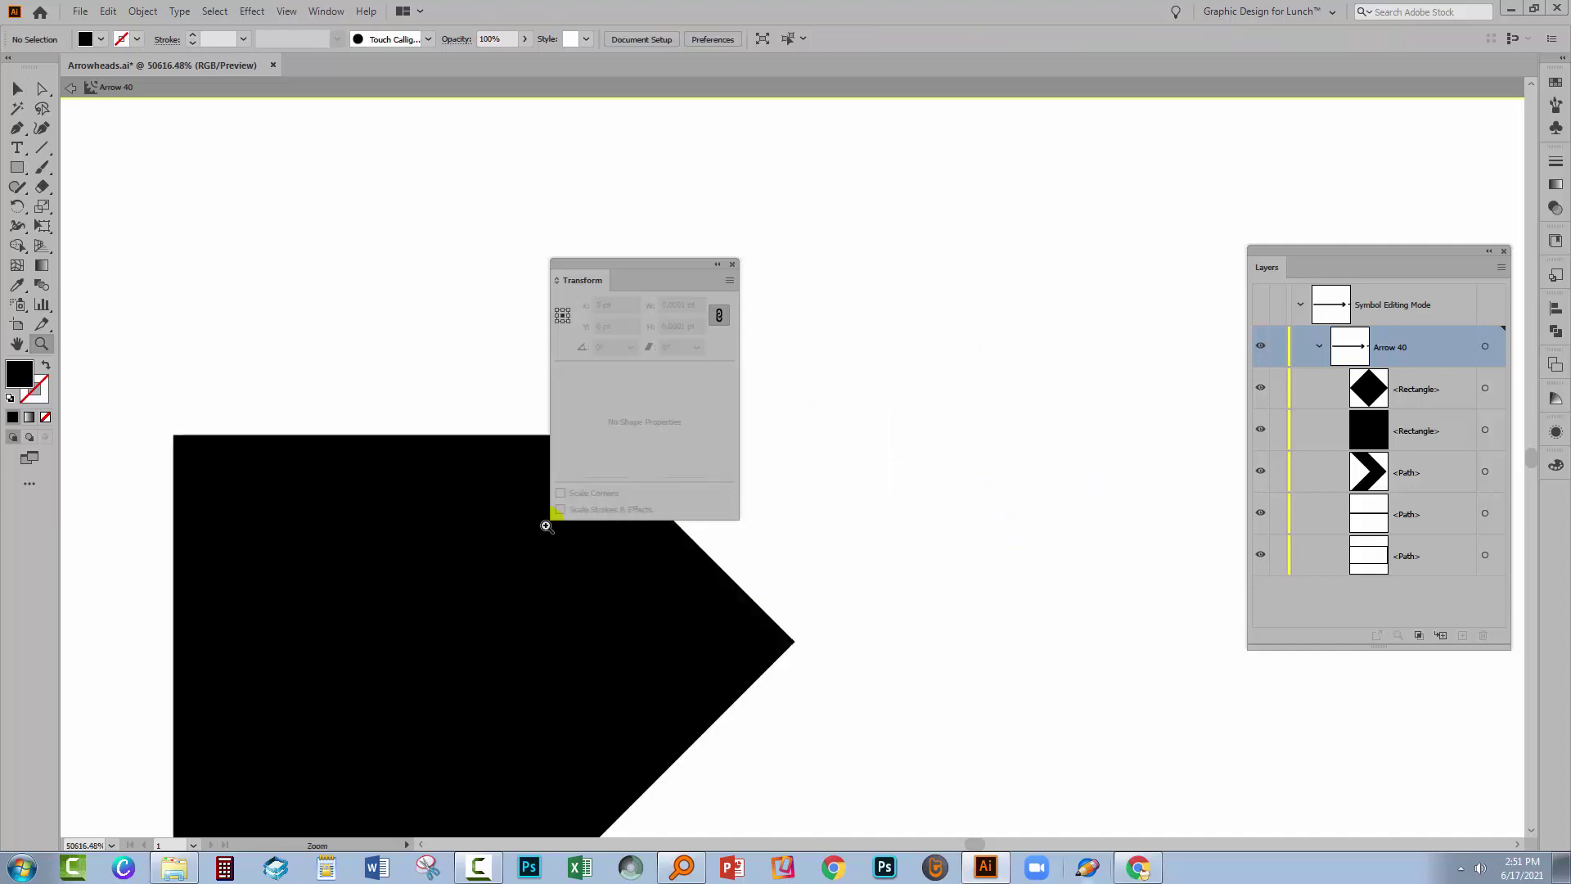
{"action": "left_click_drag", "start_coordinate": [691, 280], "coordinate": [302, 366]}
{"action": "left_click_drag", "start_coordinate": [738, 243], "coordinate": [818, 350]}
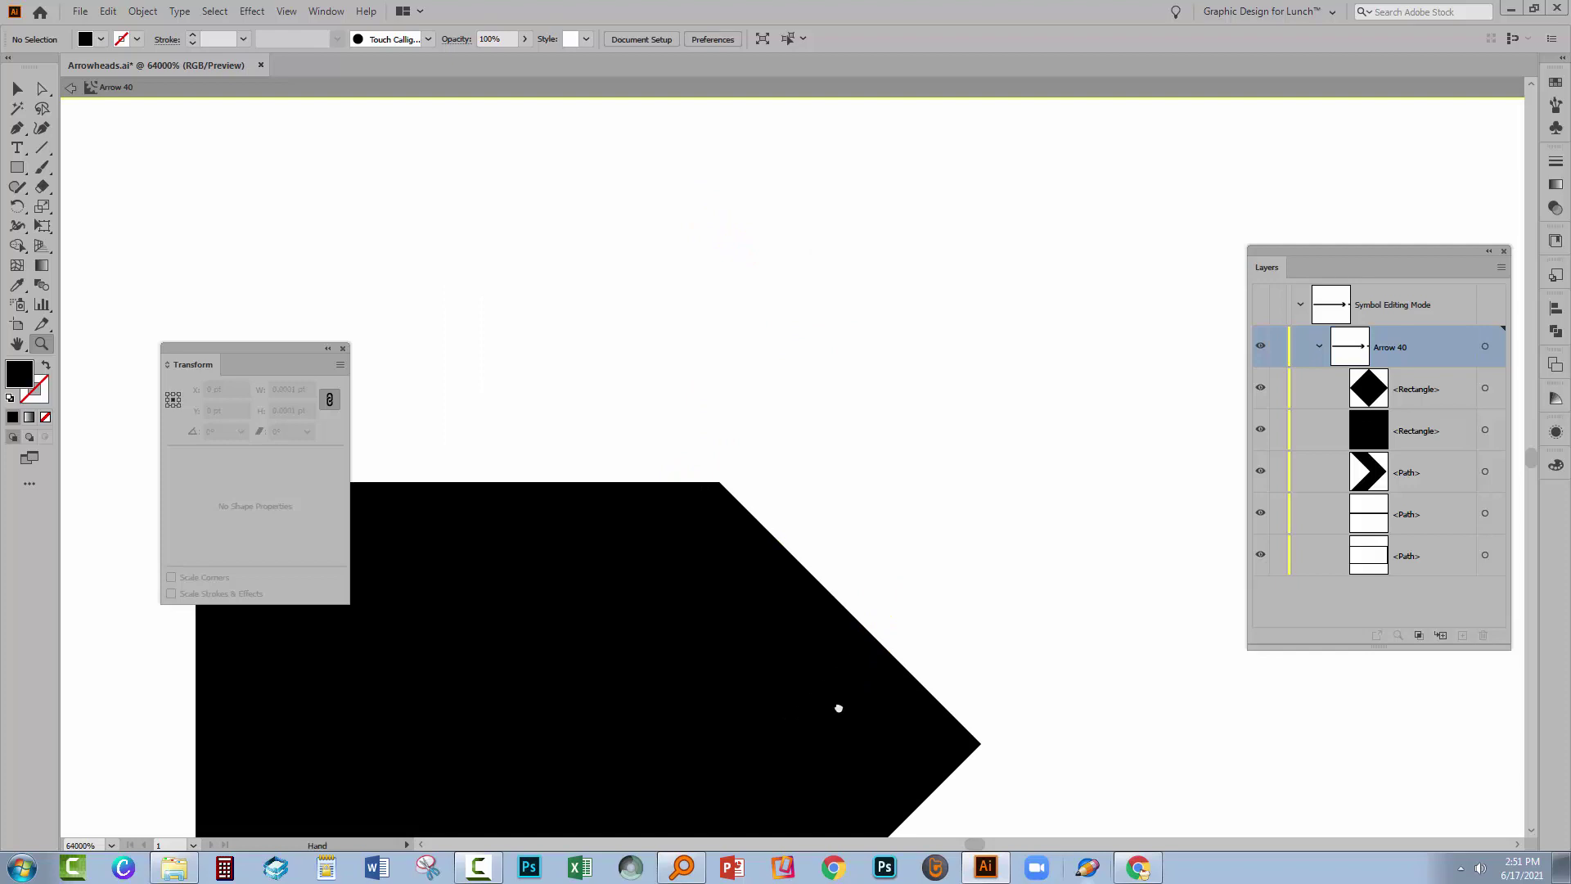
{"action": "left_click_drag", "start_coordinate": [838, 708], "coordinate": [831, 414]}
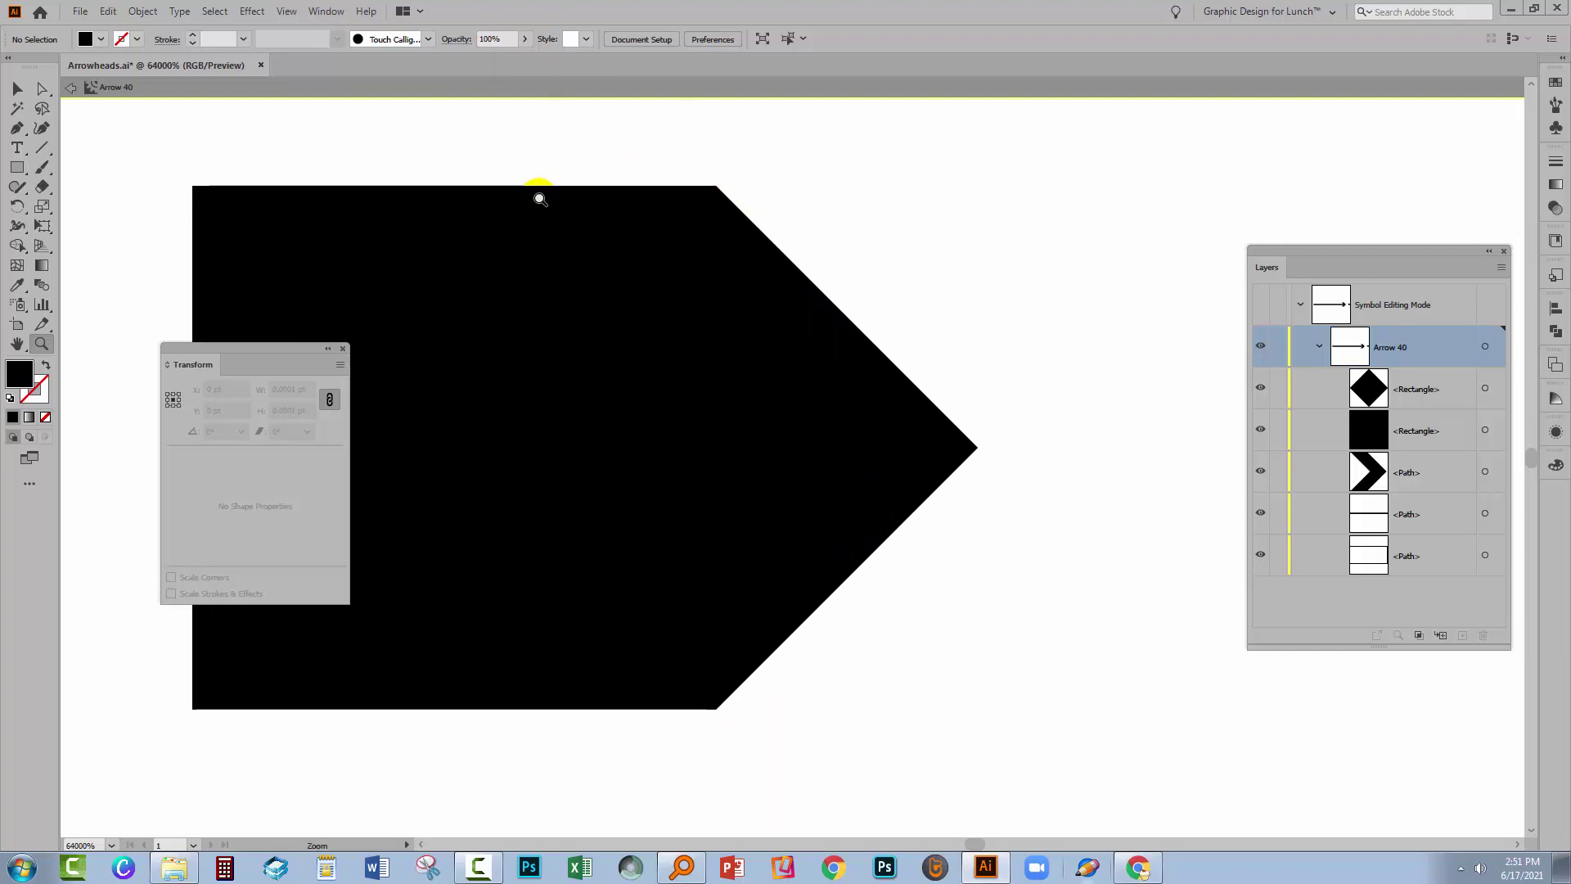
Unite the square and diamond with Pathfinder into one pointed shape
{"action": "left_click", "coordinate": [17, 87]}
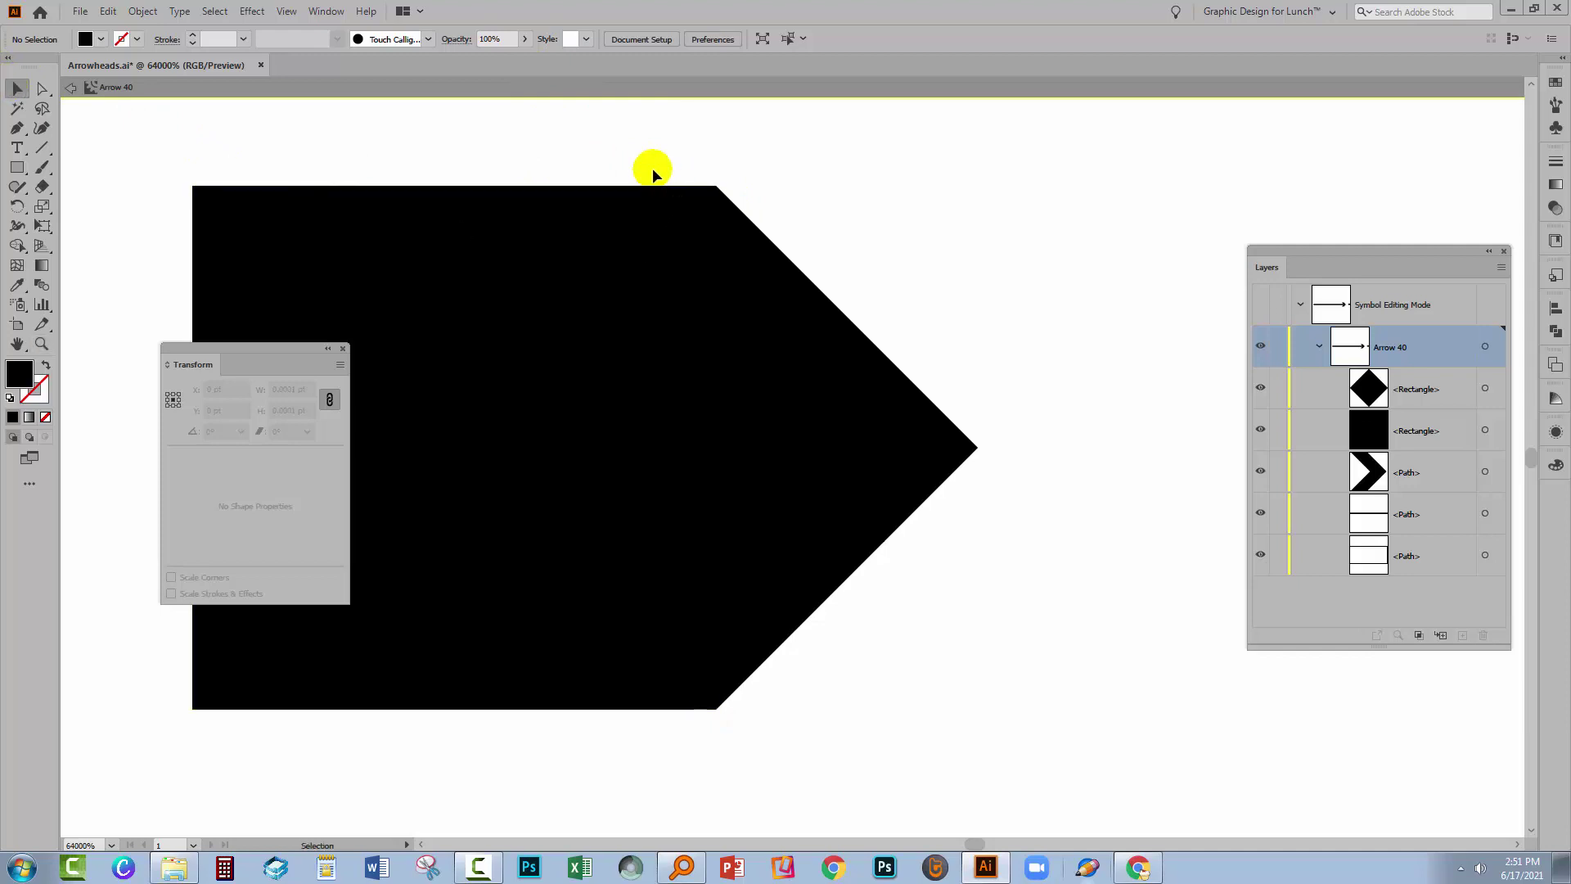
{"action": "left_click_drag", "start_coordinate": [652, 172], "coordinate": [778, 343]}
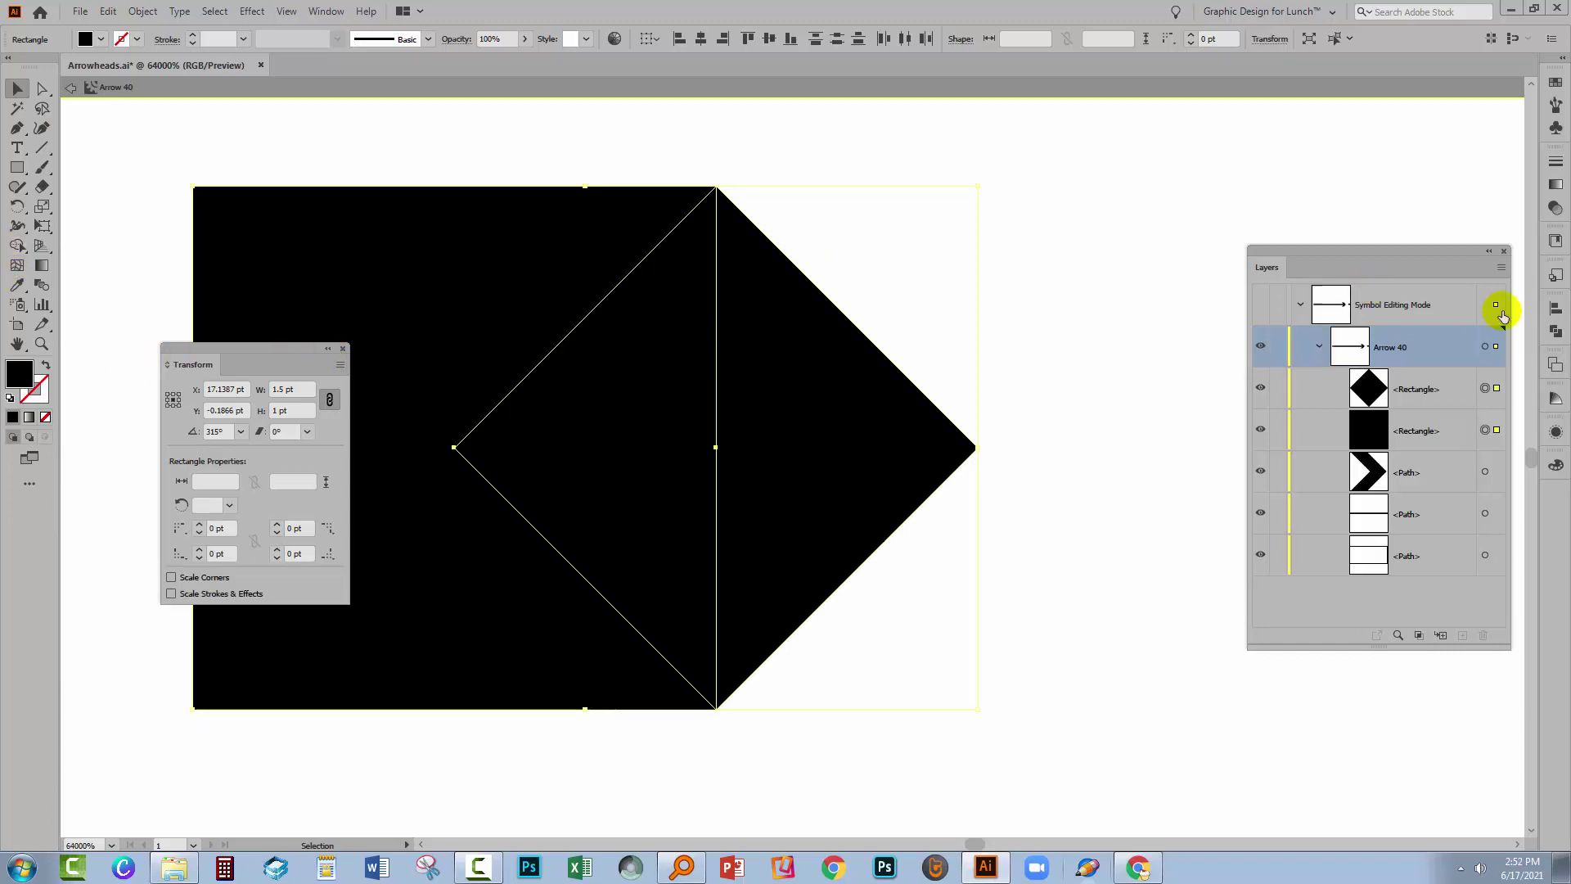
{"action": "left_click", "coordinate": [1555, 334]}
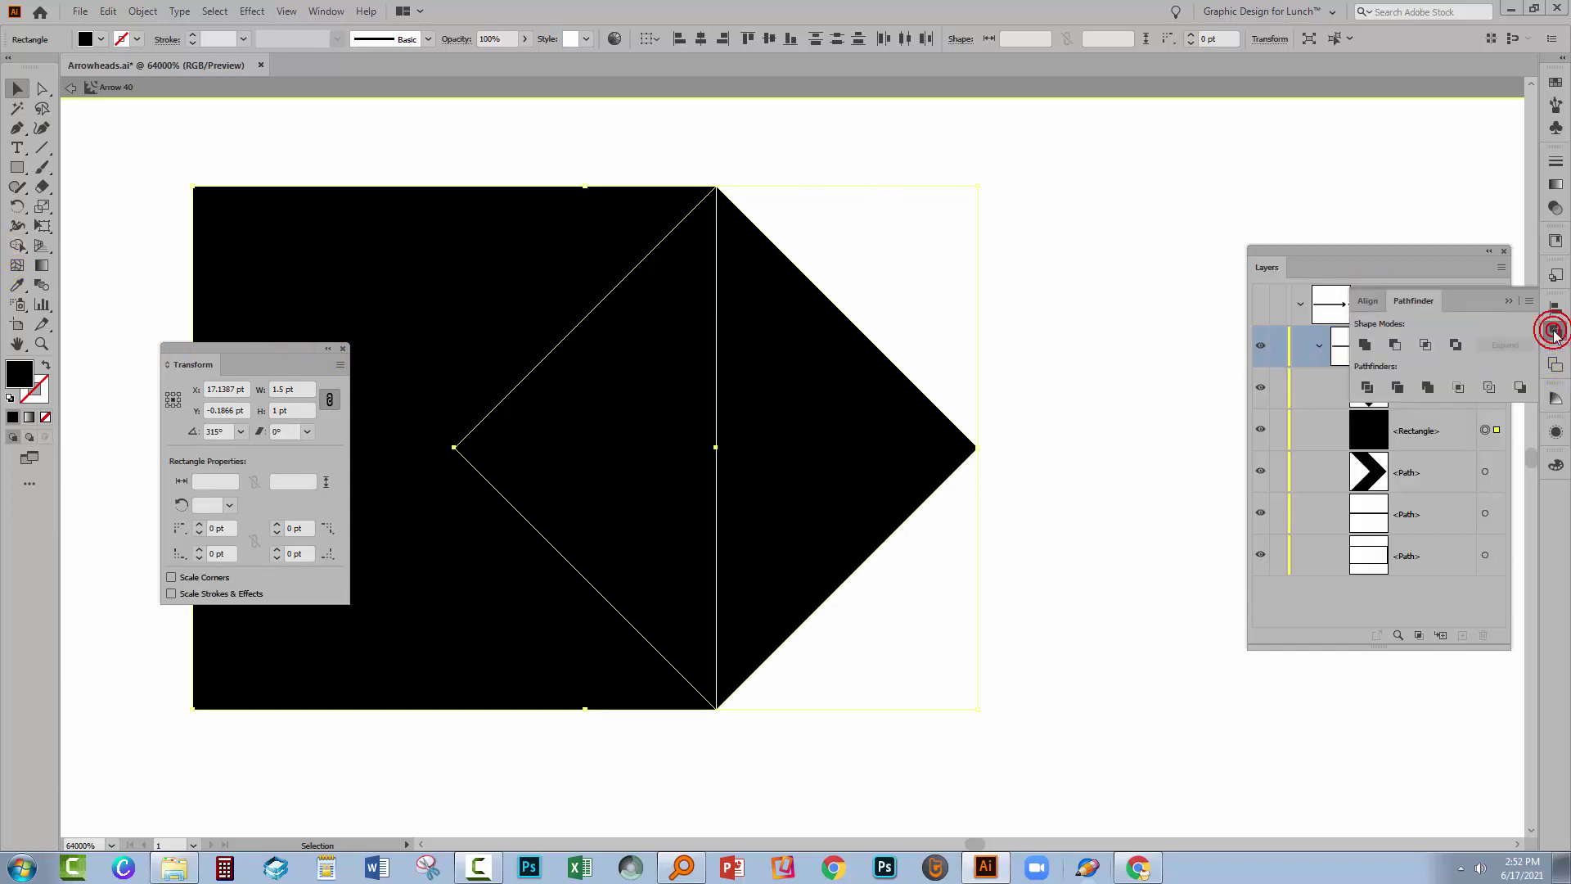
{"action": "left_click", "coordinate": [1366, 347]}
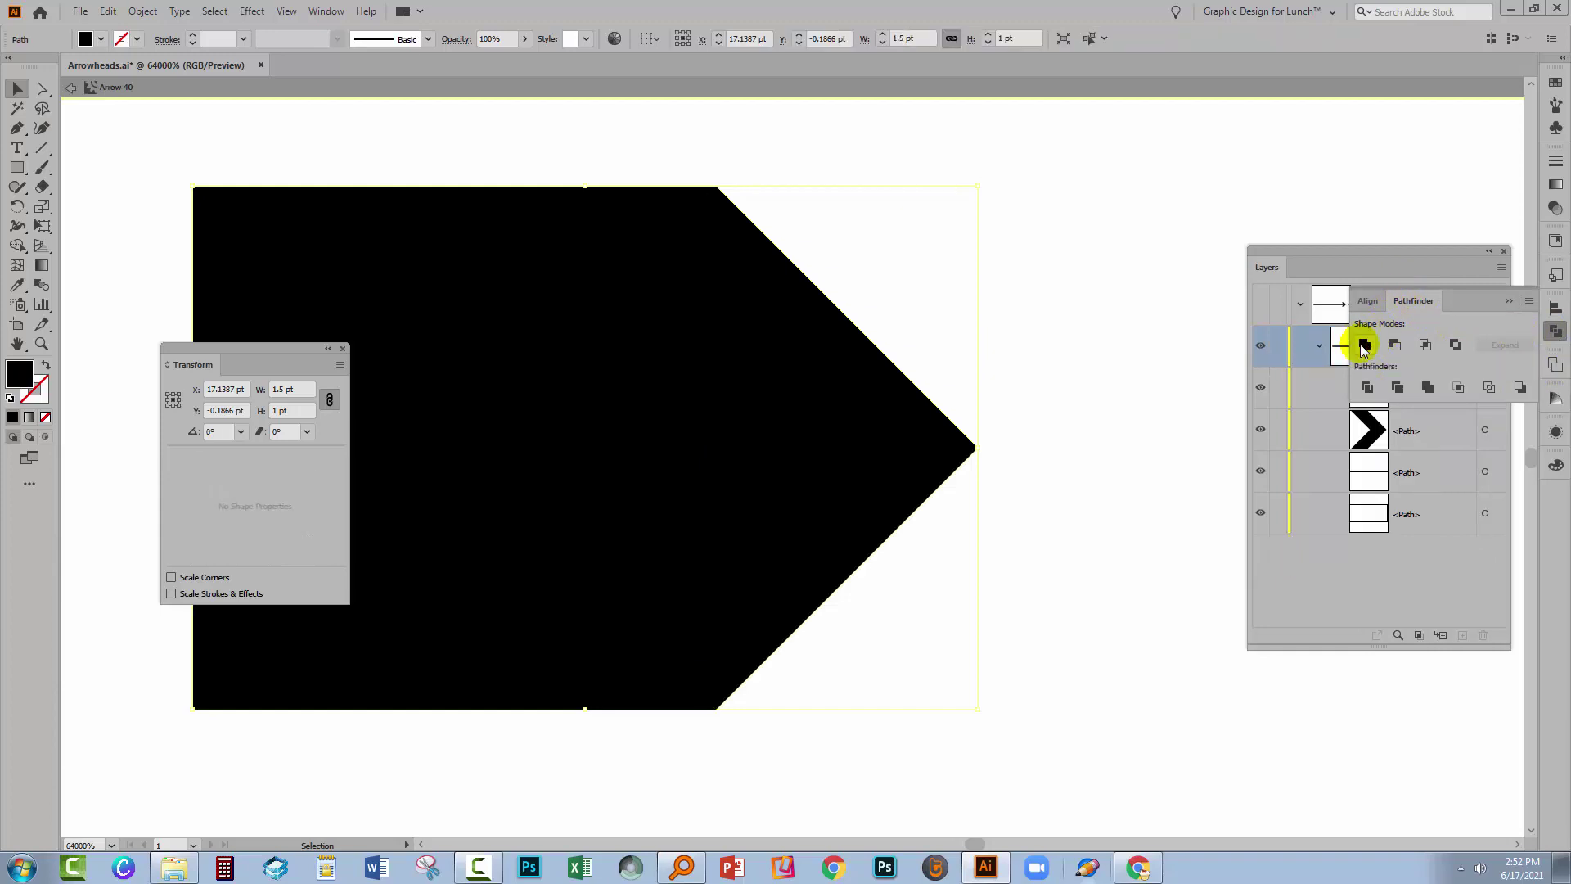
{"action": "left_click", "coordinate": [989, 403]}
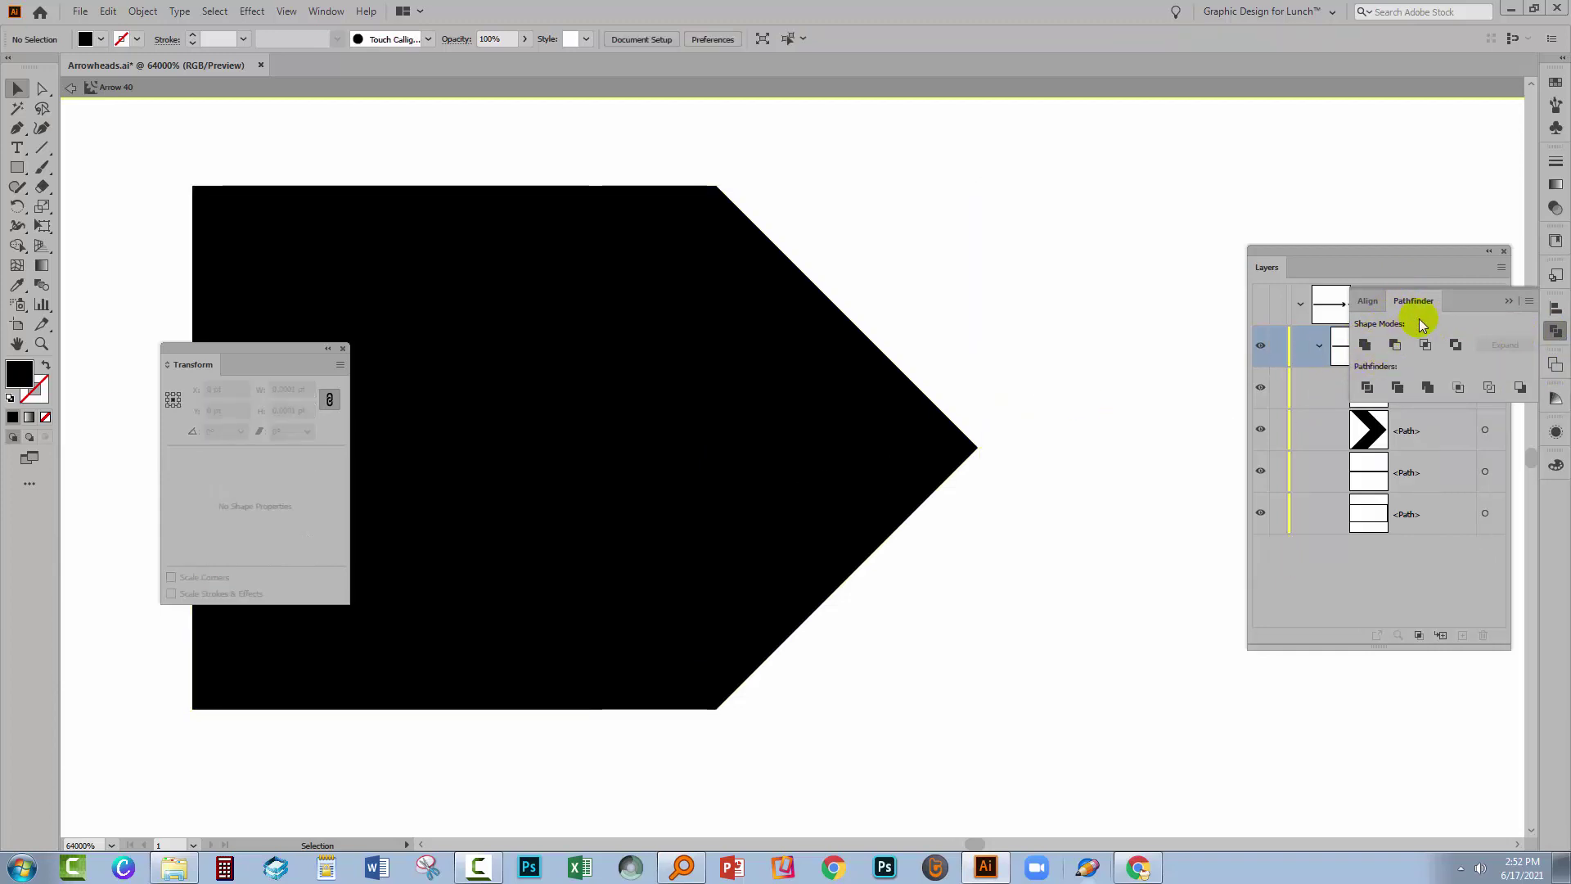
{"action": "left_click_drag", "start_coordinate": [1348, 257], "coordinate": [1135, 341]}
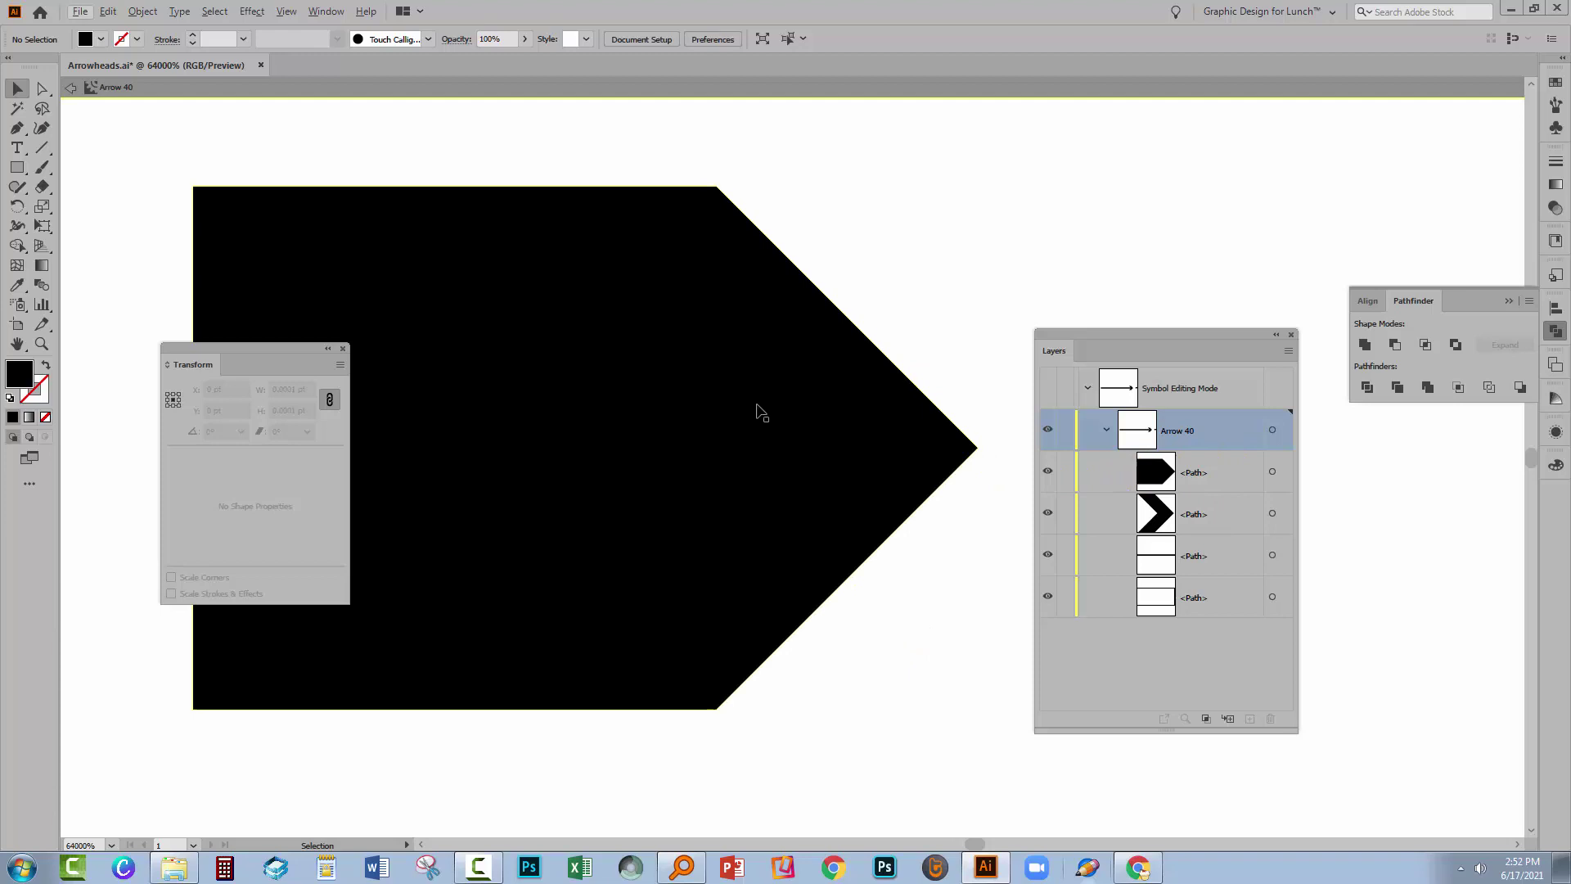
Zoom out and pan until the large arrow is back in view
{"action": "key", "text": "z"}
{"action": "left_click", "coordinate": [729, 439], "text": "alt"}
{"action": "left_click", "coordinate": [720, 450], "text": "alt"}
{"action": "left_click", "coordinate": [712, 450], "text": "alt"}
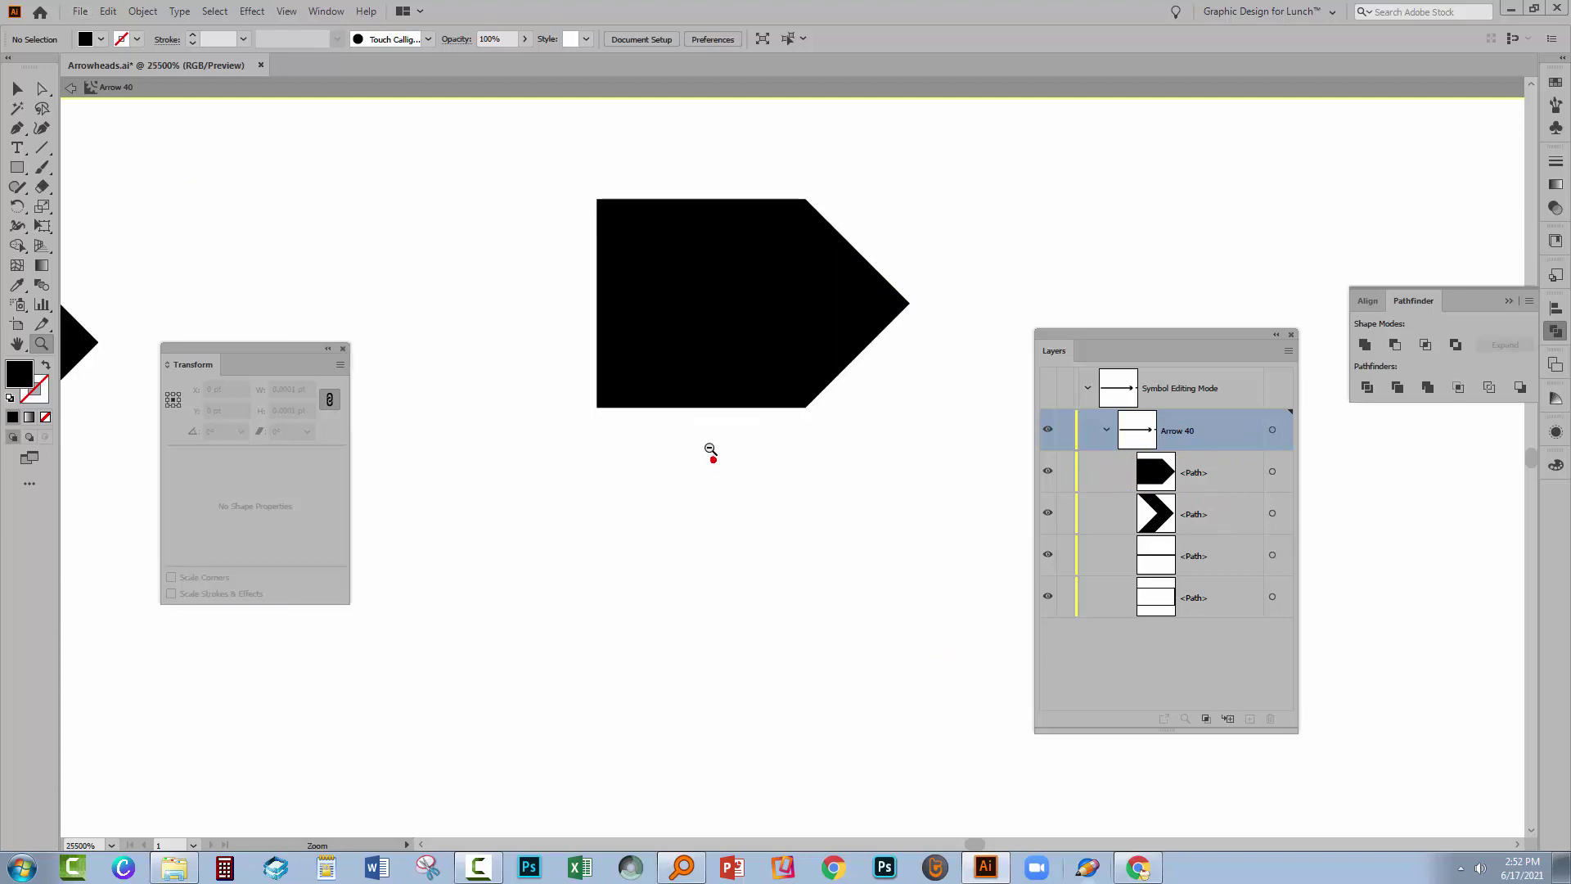
{"action": "left_click", "coordinate": [710, 450], "text": "alt"}
{"action": "left_click_drag", "start_coordinate": [635, 480], "coordinate": [932, 513]}
{"action": "left_click_drag", "start_coordinate": [1077, 396], "coordinate": [1223, 437]}
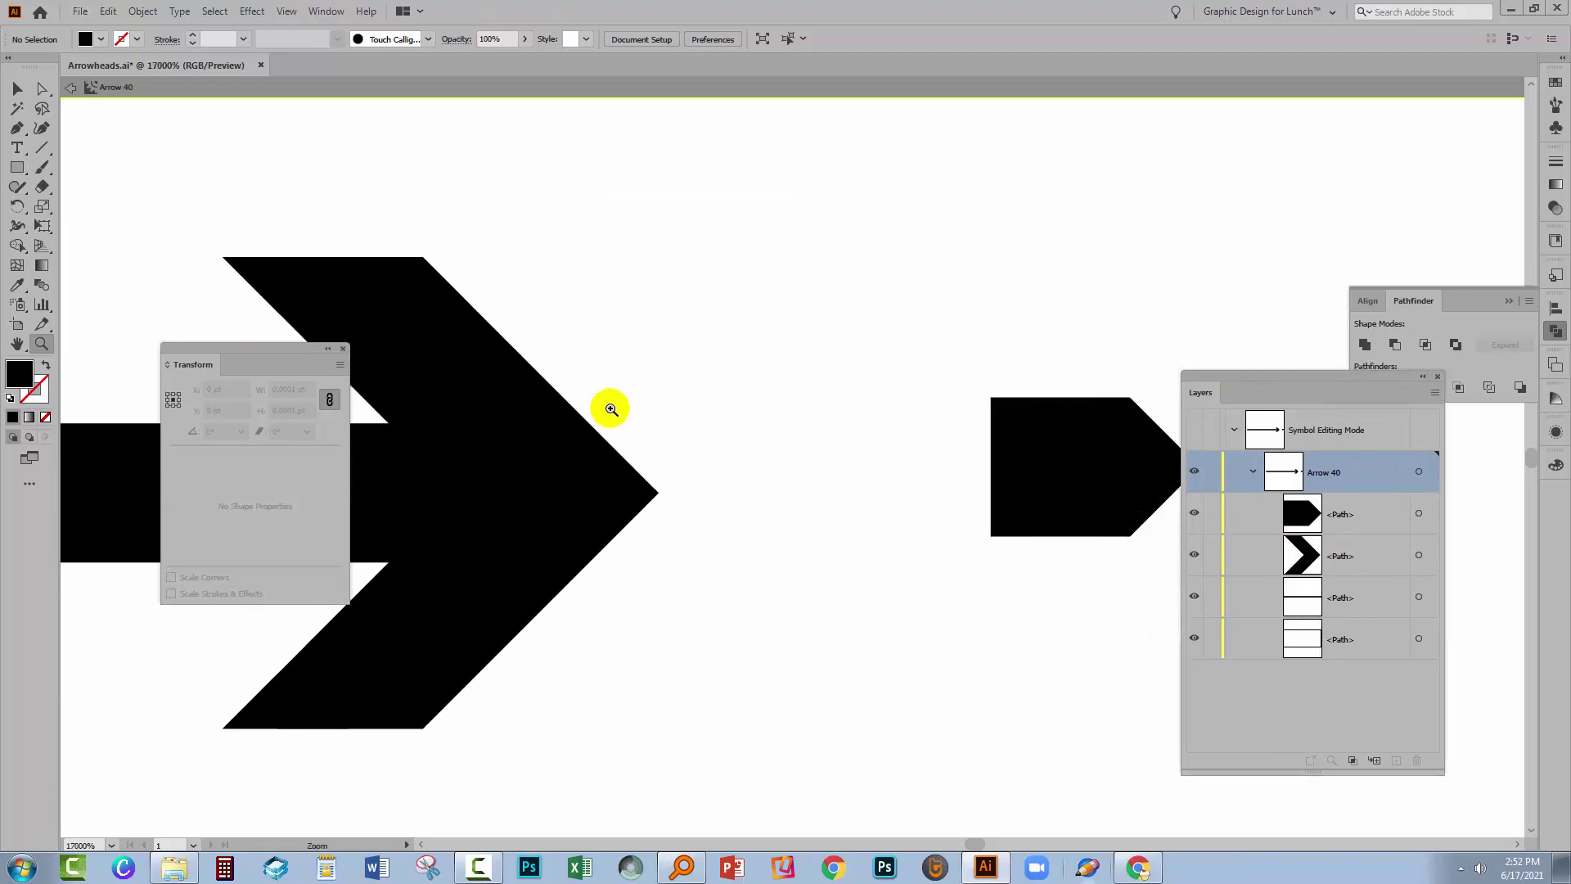
Move the new arrowhead onto the large arrow's tip and delete the old chevron path
{"action": "left_click", "coordinate": [17, 88]}
{"action": "left_click_drag", "start_coordinate": [1067, 467], "coordinate": [475, 494]}
{"action": "left_click", "coordinate": [631, 533]}
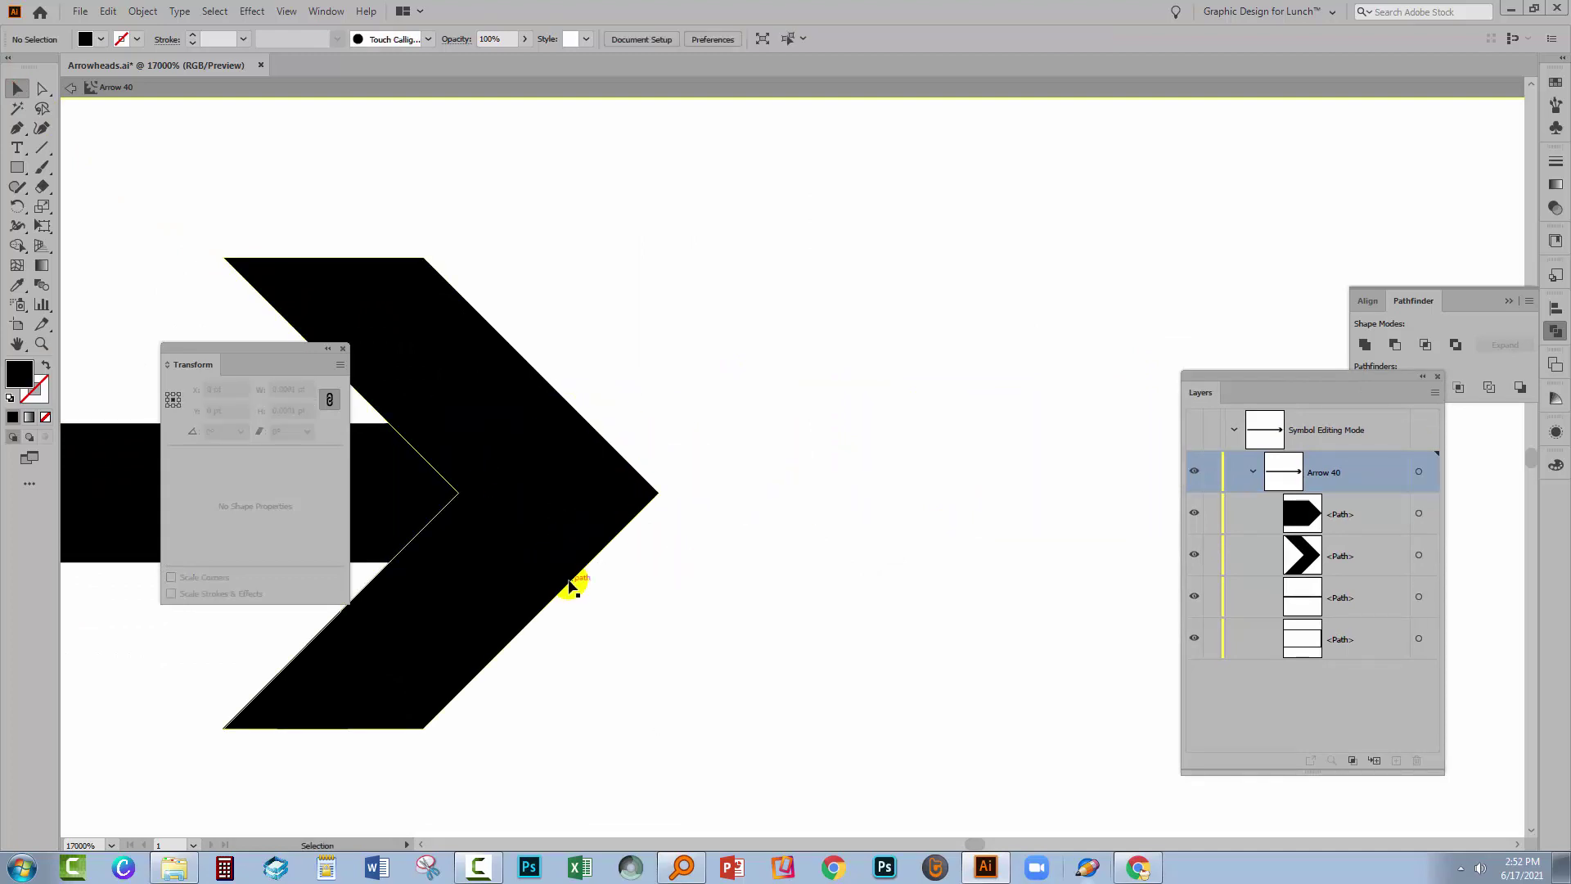
{"action": "left_click", "coordinate": [1145, 746]}
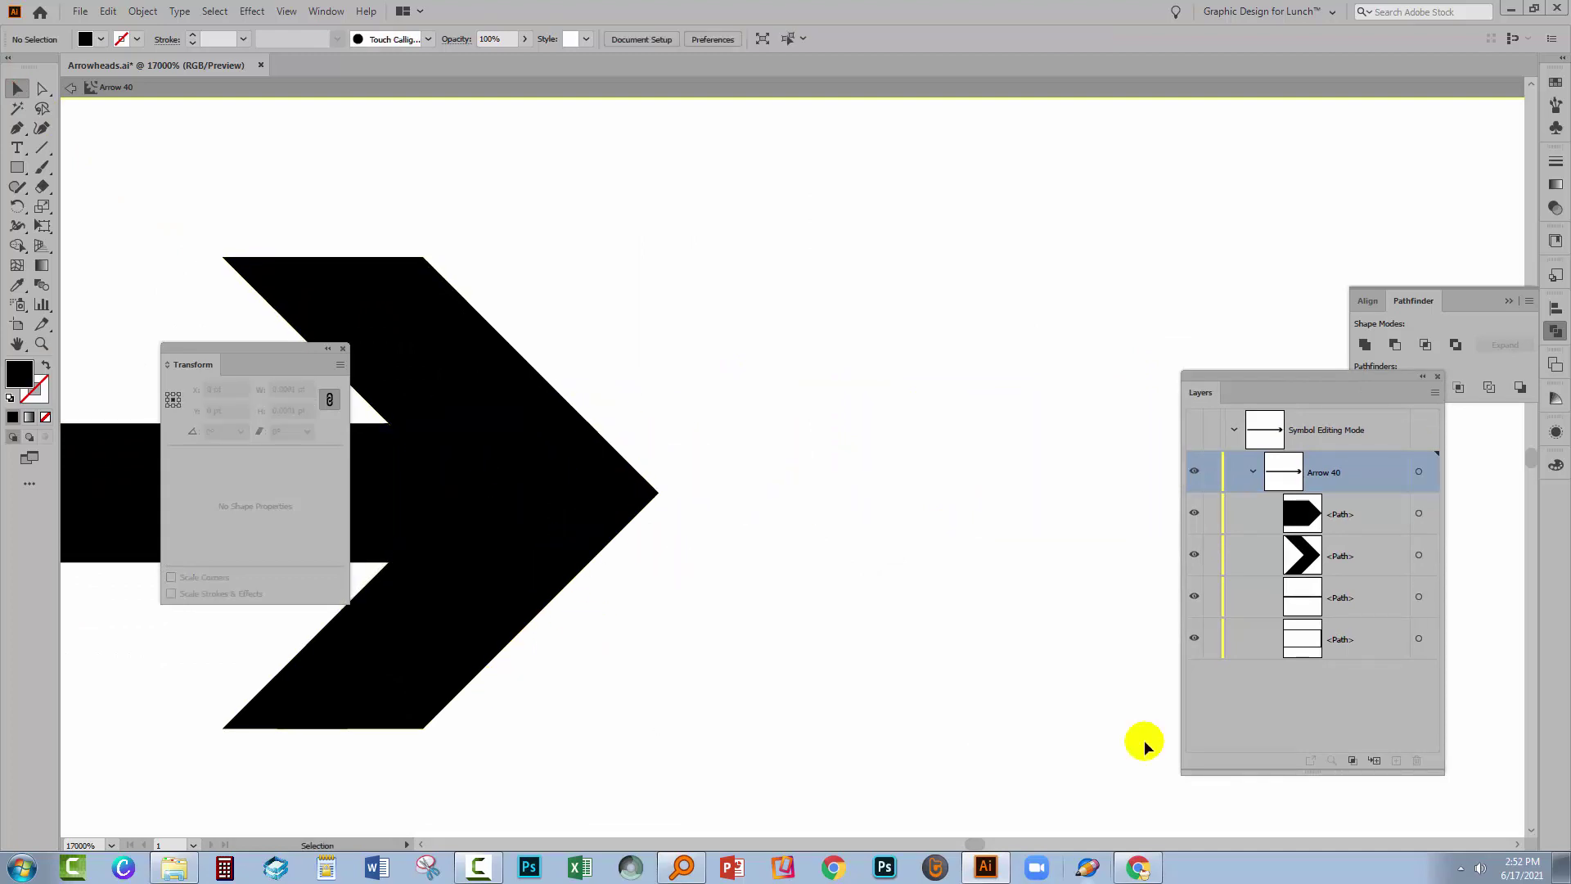
{"action": "left_click", "coordinate": [1363, 559]}
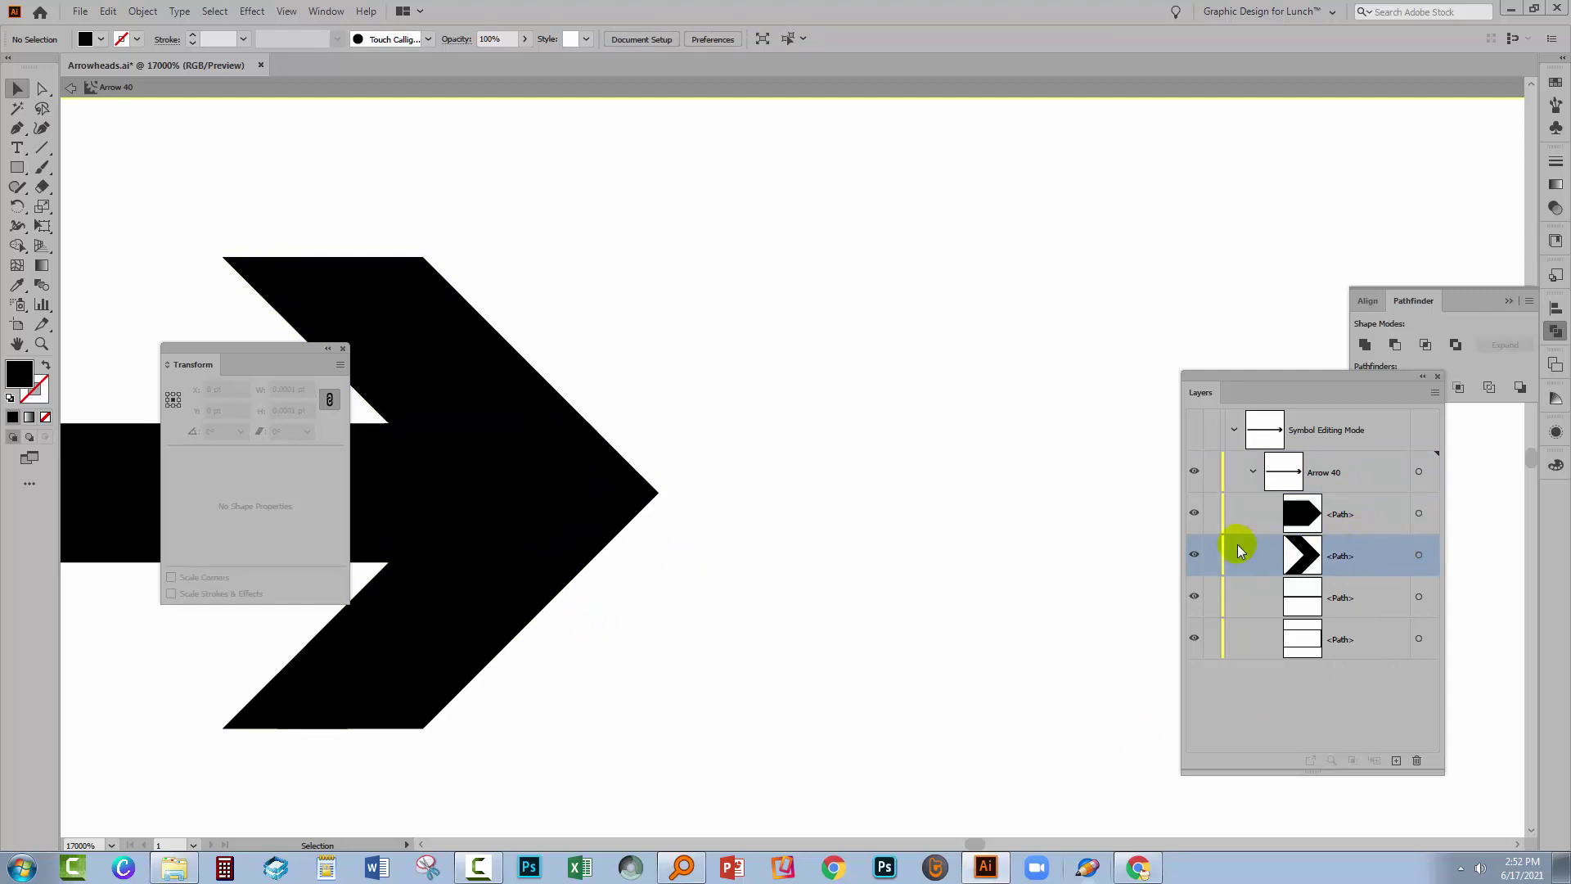
{"action": "left_click_drag", "start_coordinate": [1378, 543], "coordinate": [1416, 760]}
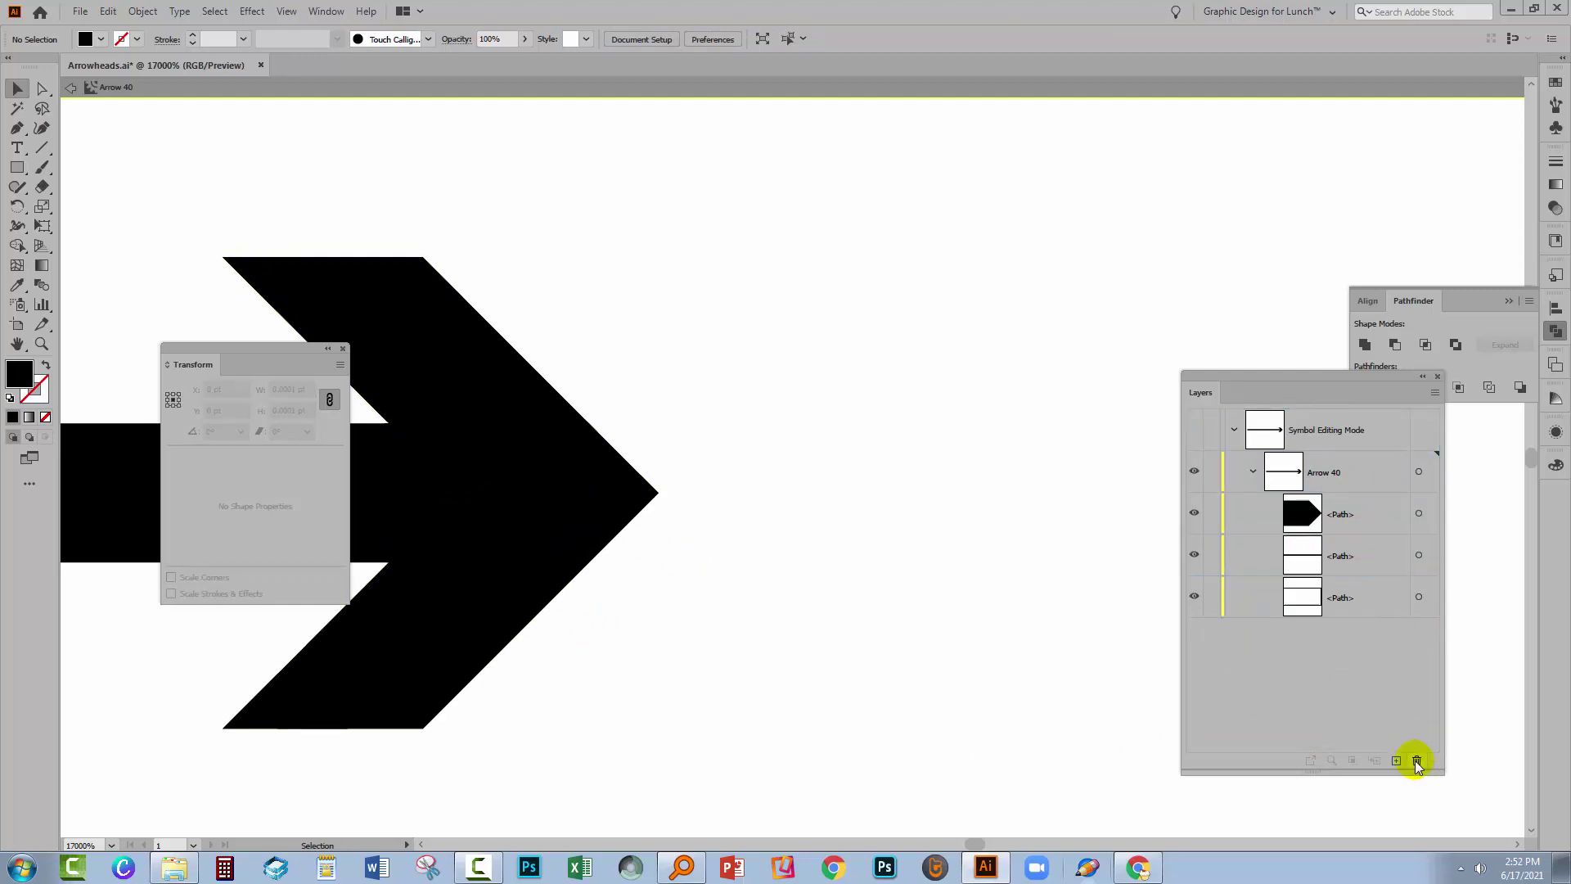
Zoom to about 55805% on the line's join and select the black arrowhead
{"action": "key", "text": "z"}
{"action": "left_click_drag", "start_coordinate": [401, 515], "coordinate": [417, 519]}
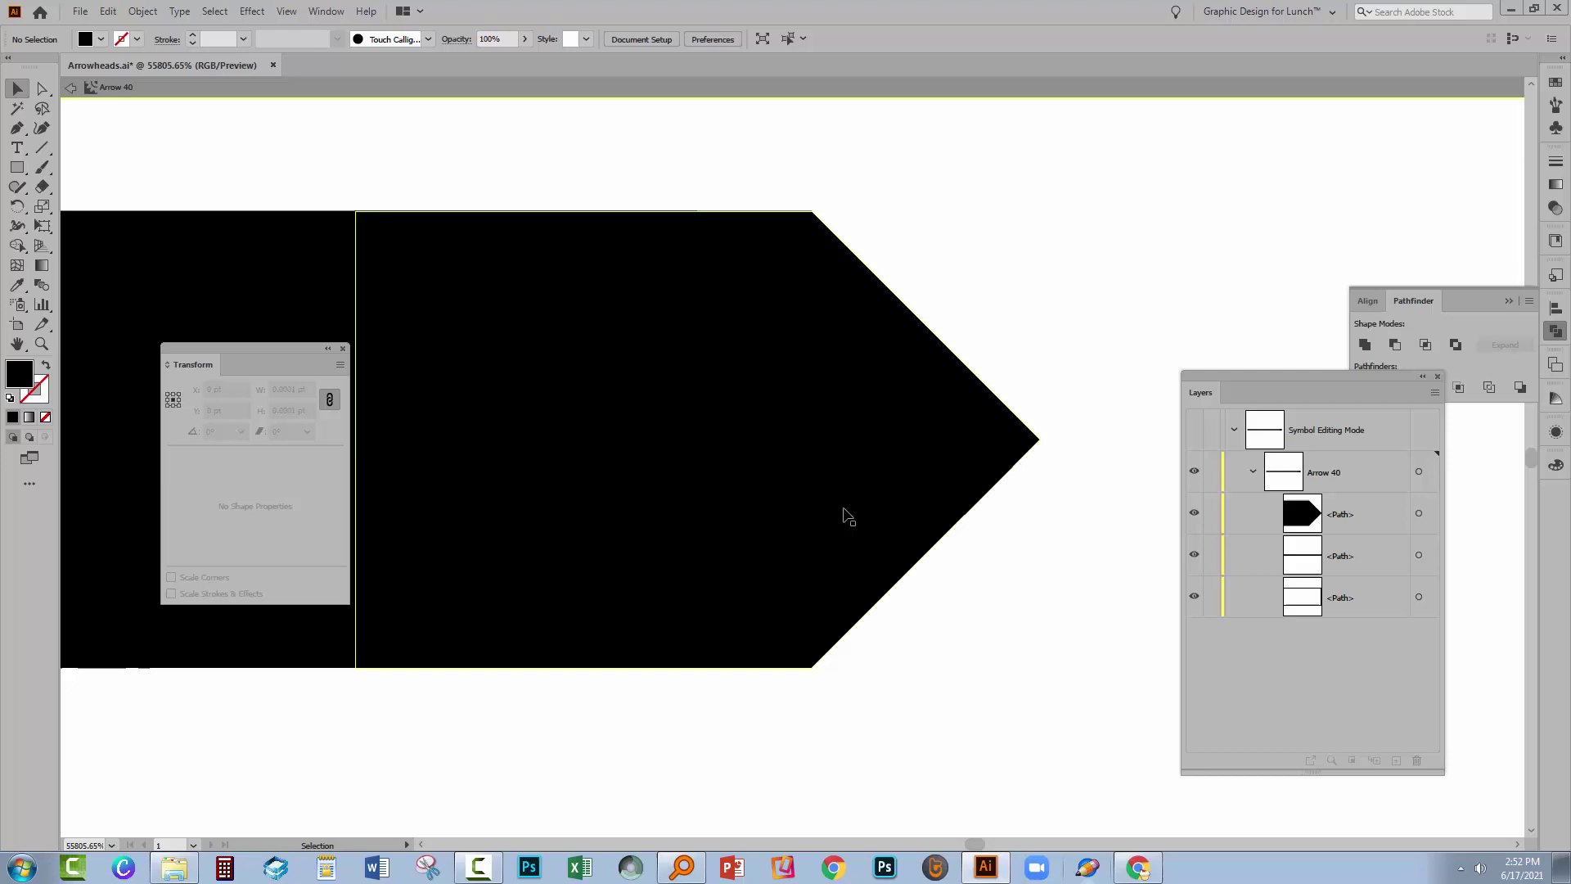
{"action": "left_click", "coordinate": [843, 518]}
{"action": "left_click", "coordinate": [575, 720]}
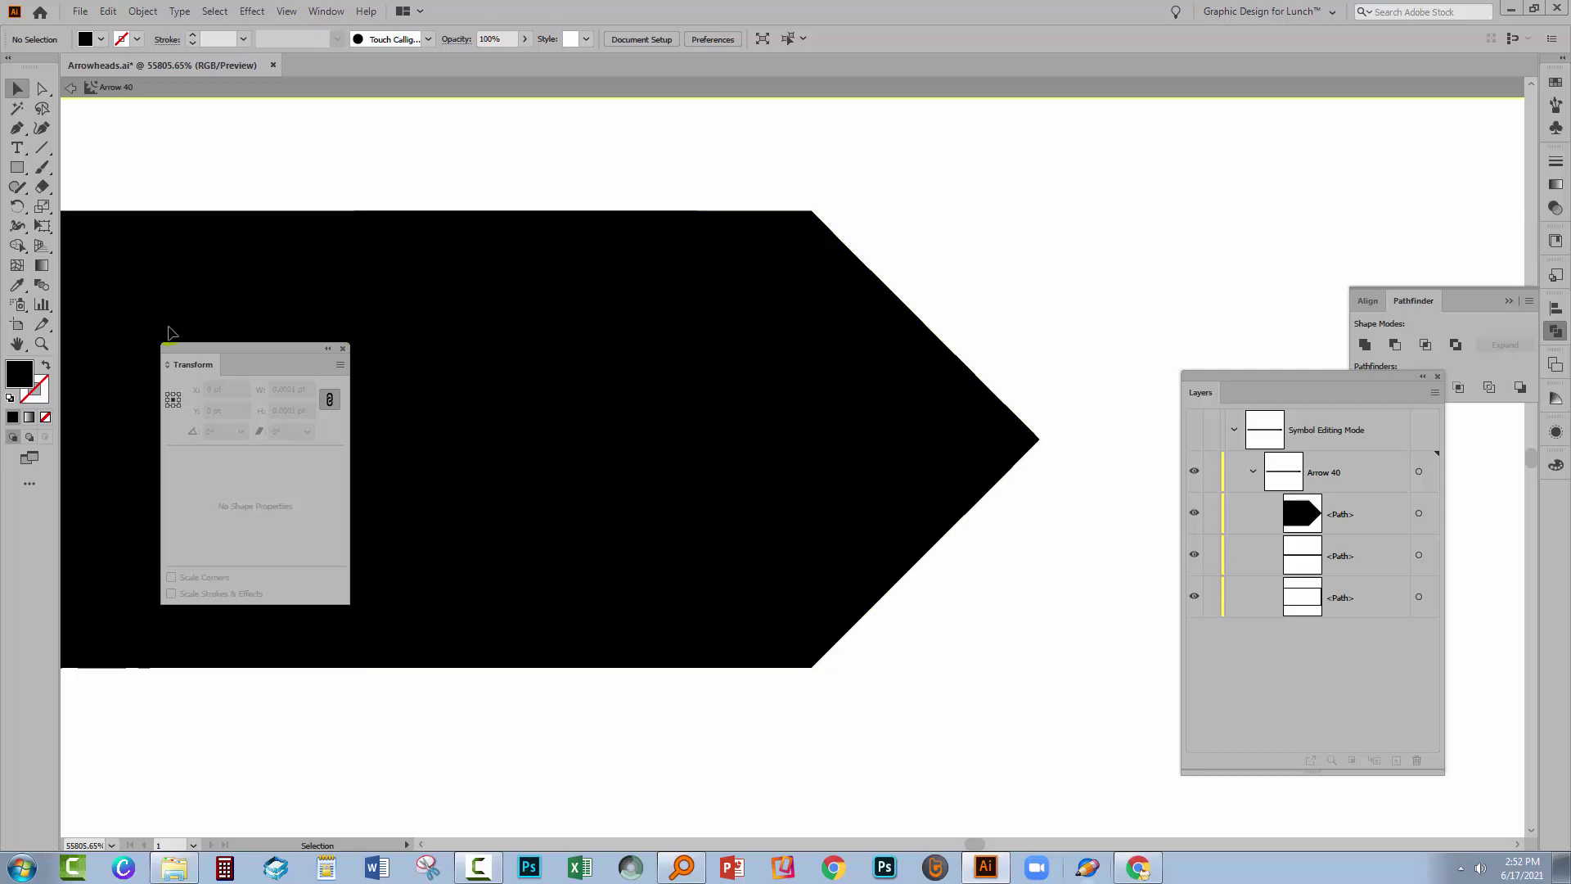
{"action": "left_click_drag", "start_coordinate": [189, 356], "coordinate": [888, 518]}
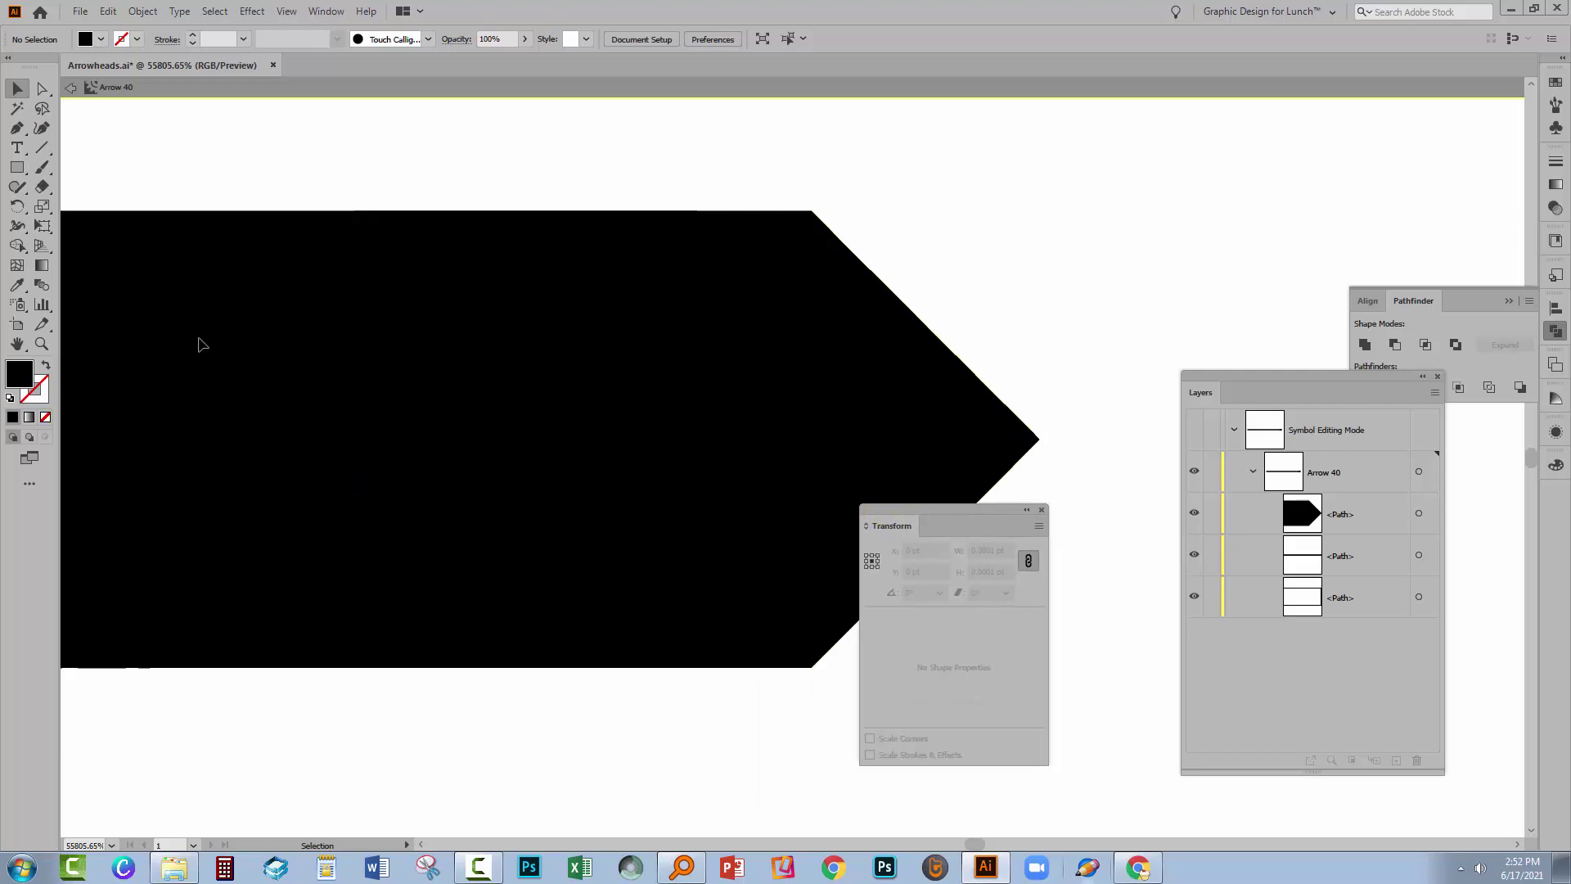
{"action": "left_click_drag", "start_coordinate": [199, 338], "coordinate": [255, 577]}
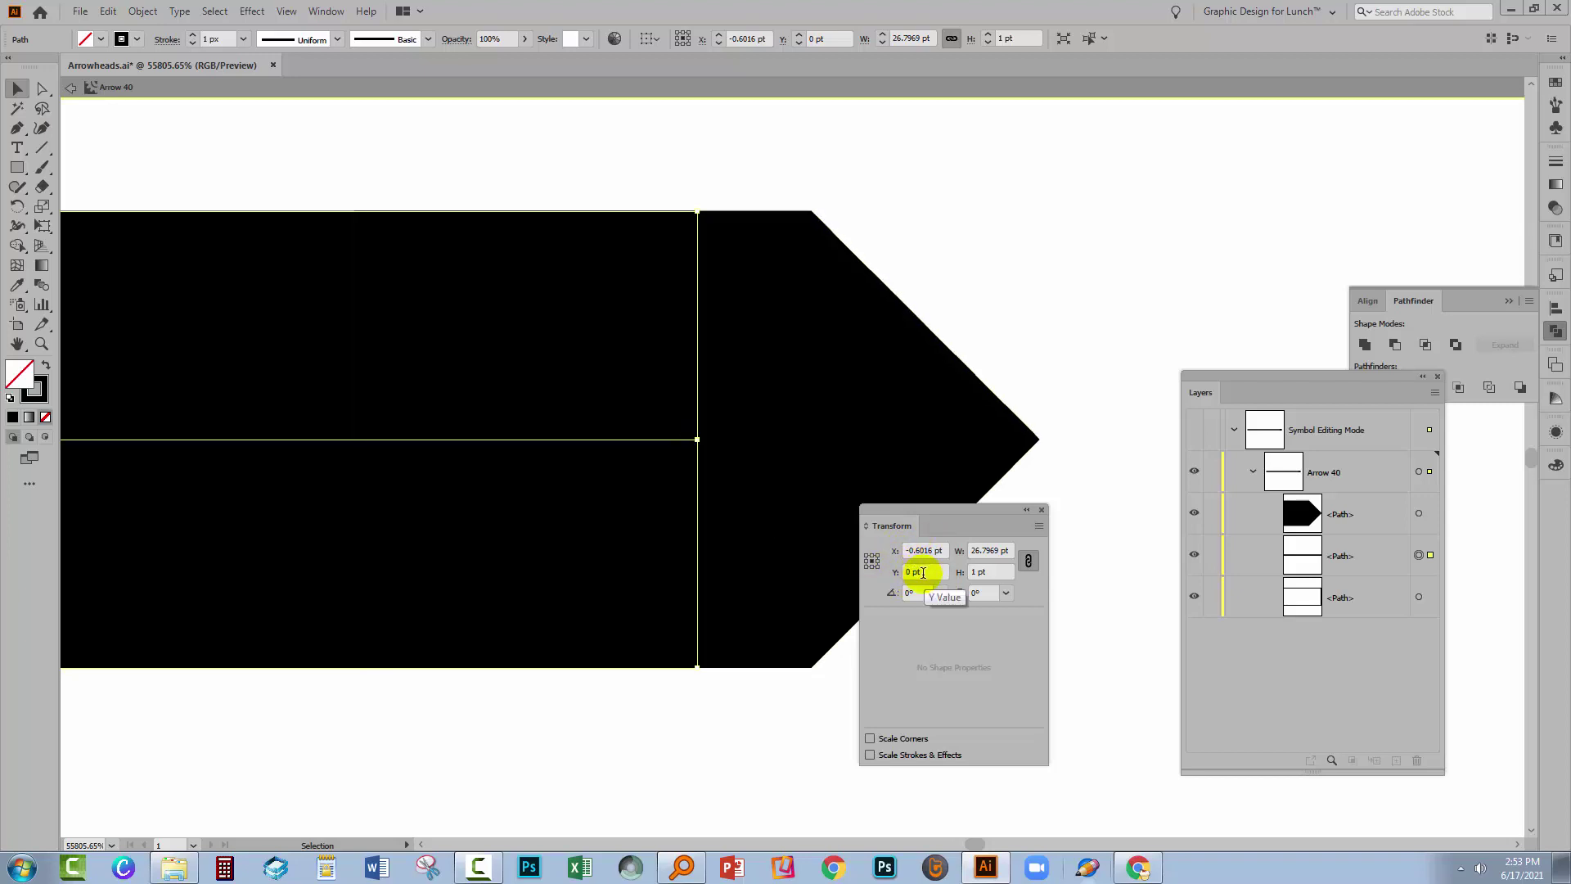
{"action": "left_click", "coordinate": [965, 456]}
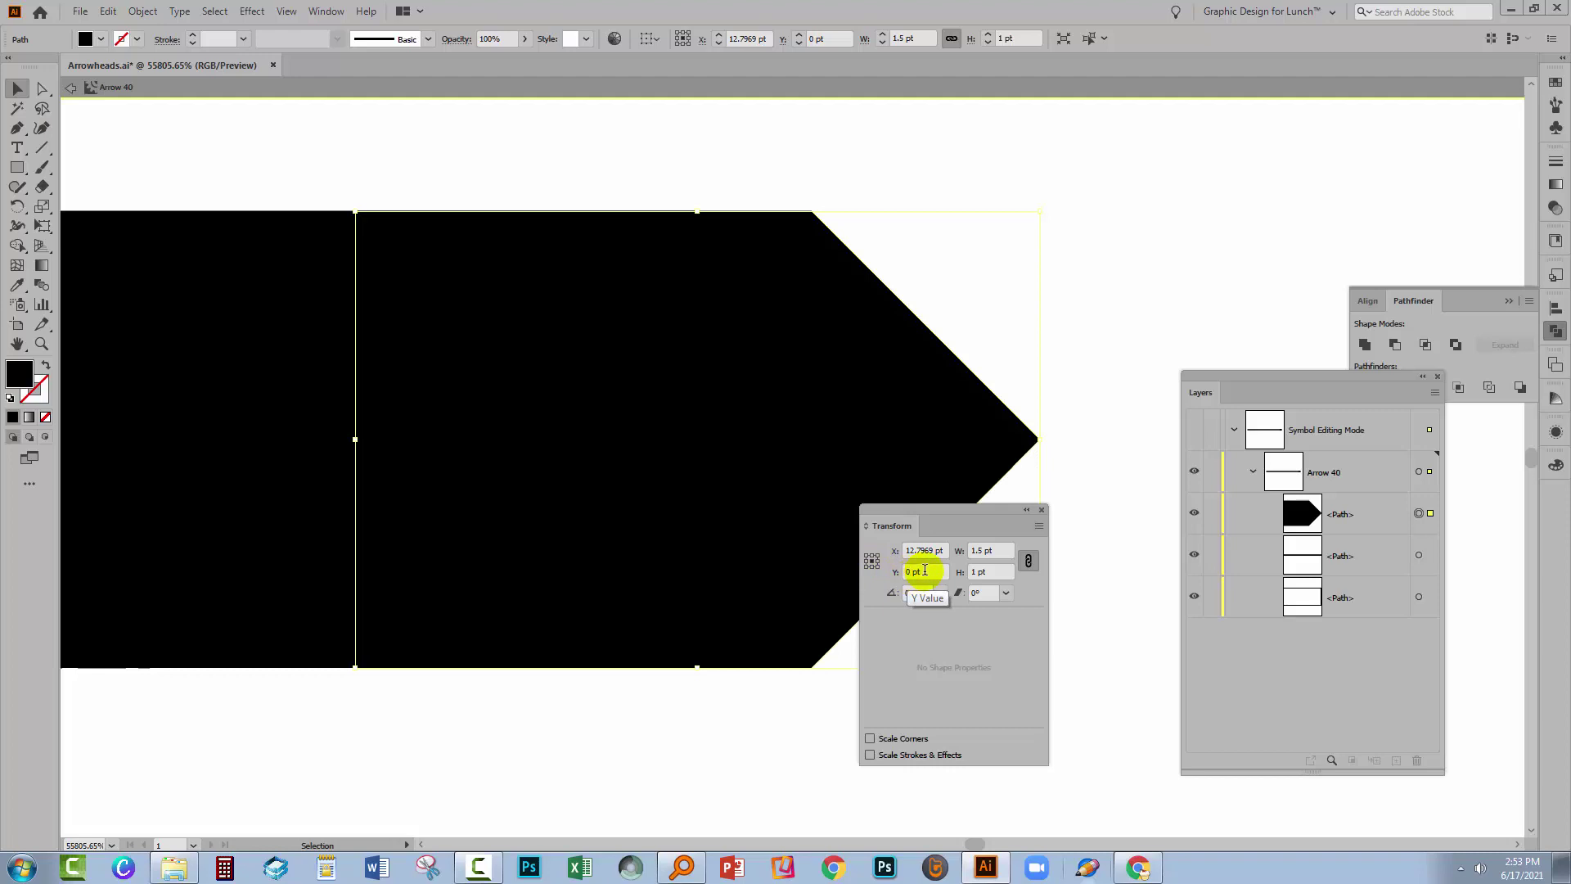
{"action": "left_click", "coordinate": [899, 652]}
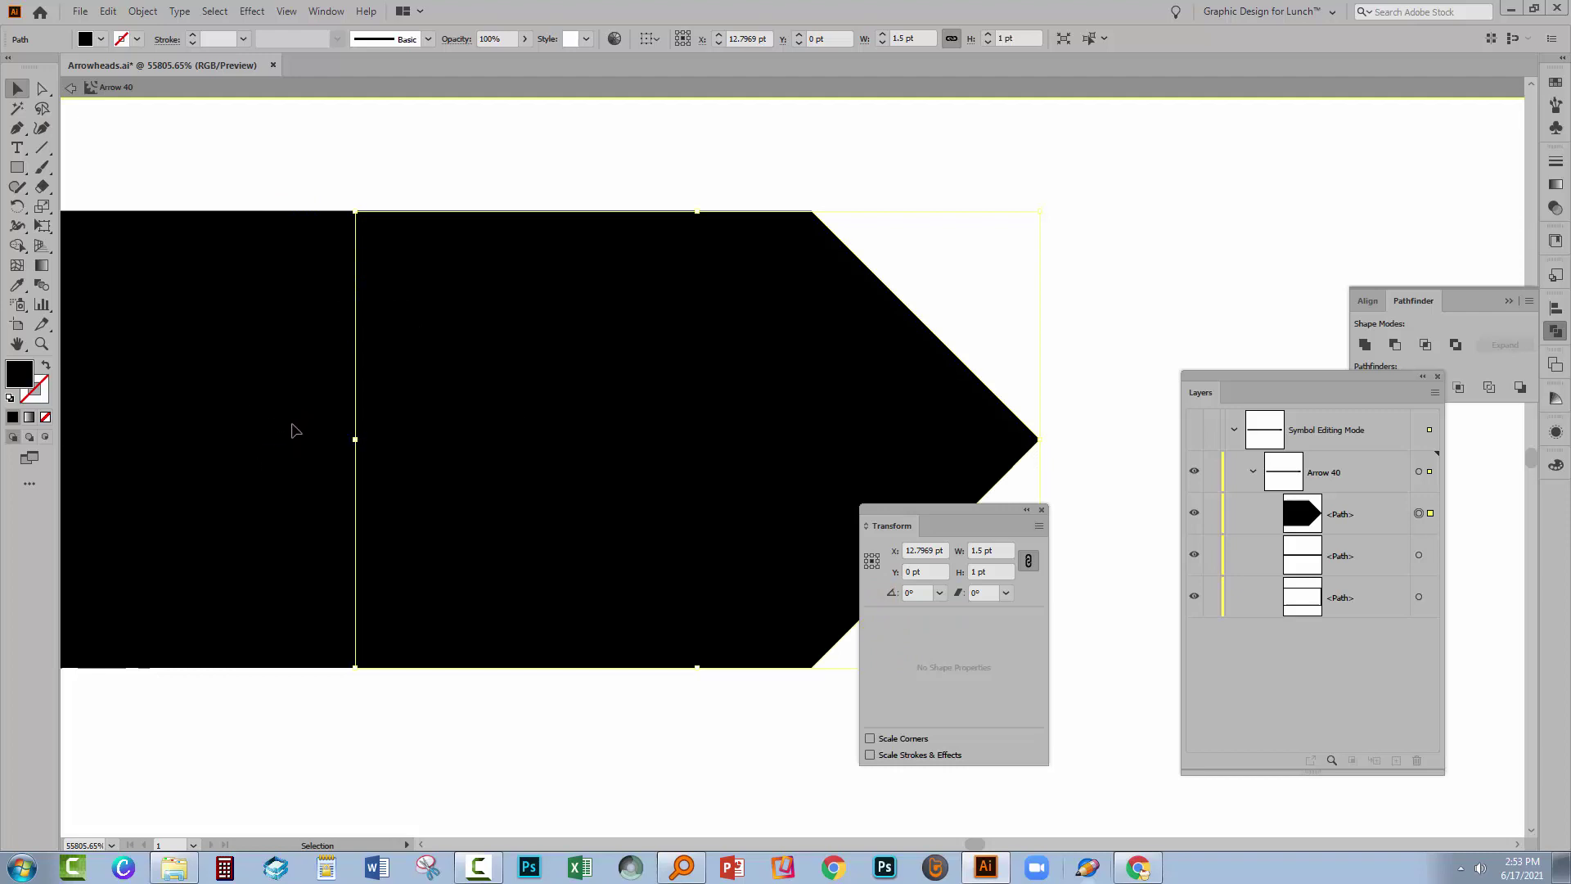
{"action": "left_click", "coordinate": [482, 729]}
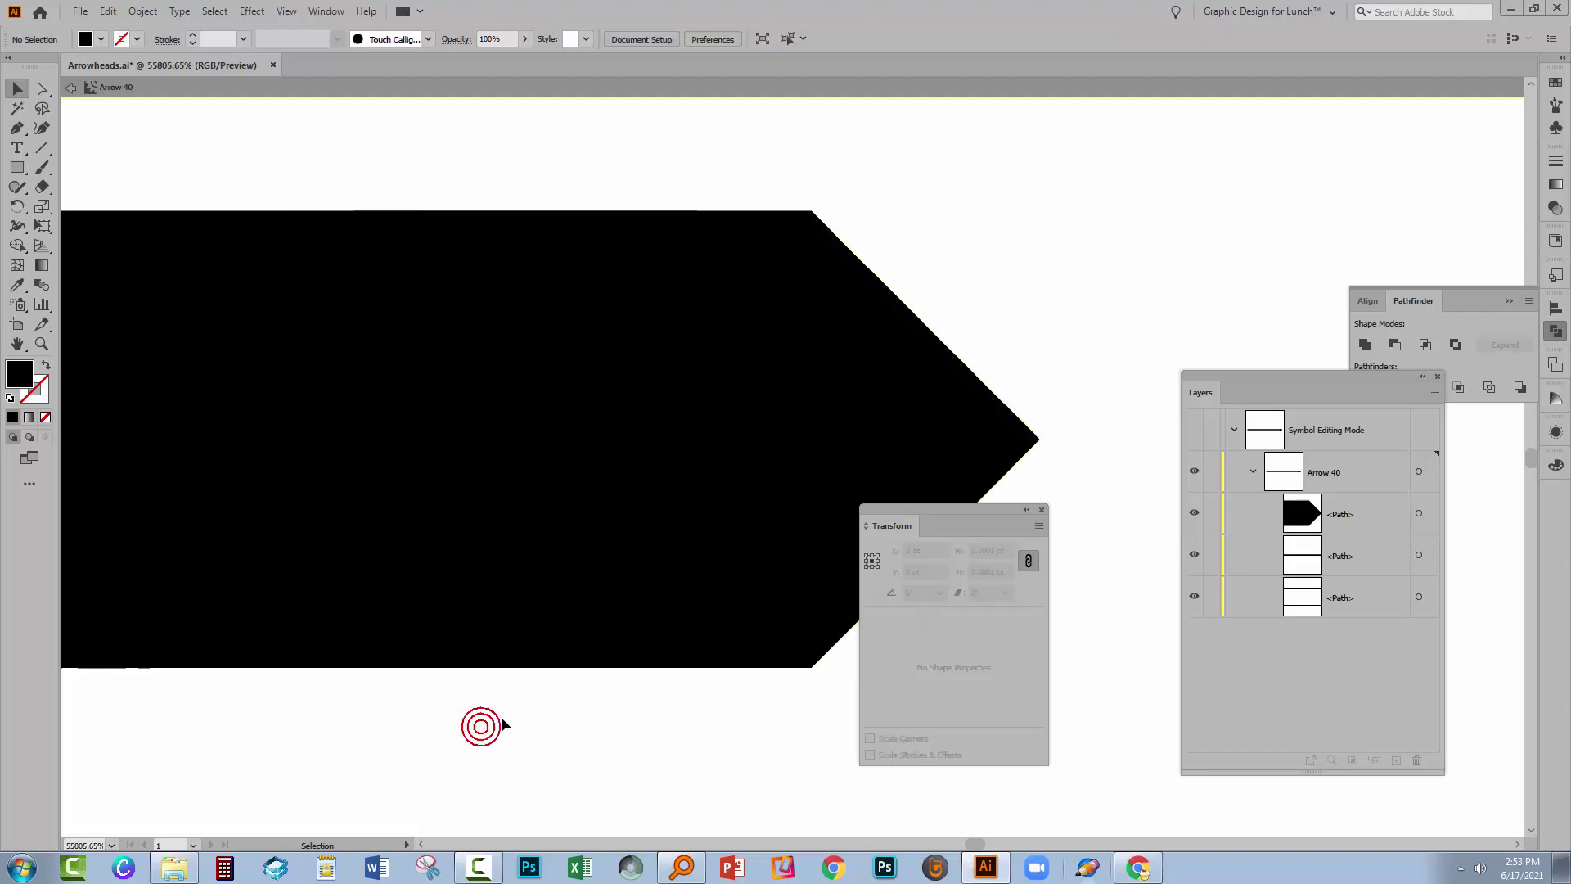
{"action": "left_click_drag", "start_coordinate": [898, 521], "coordinate": [1421, 518]}
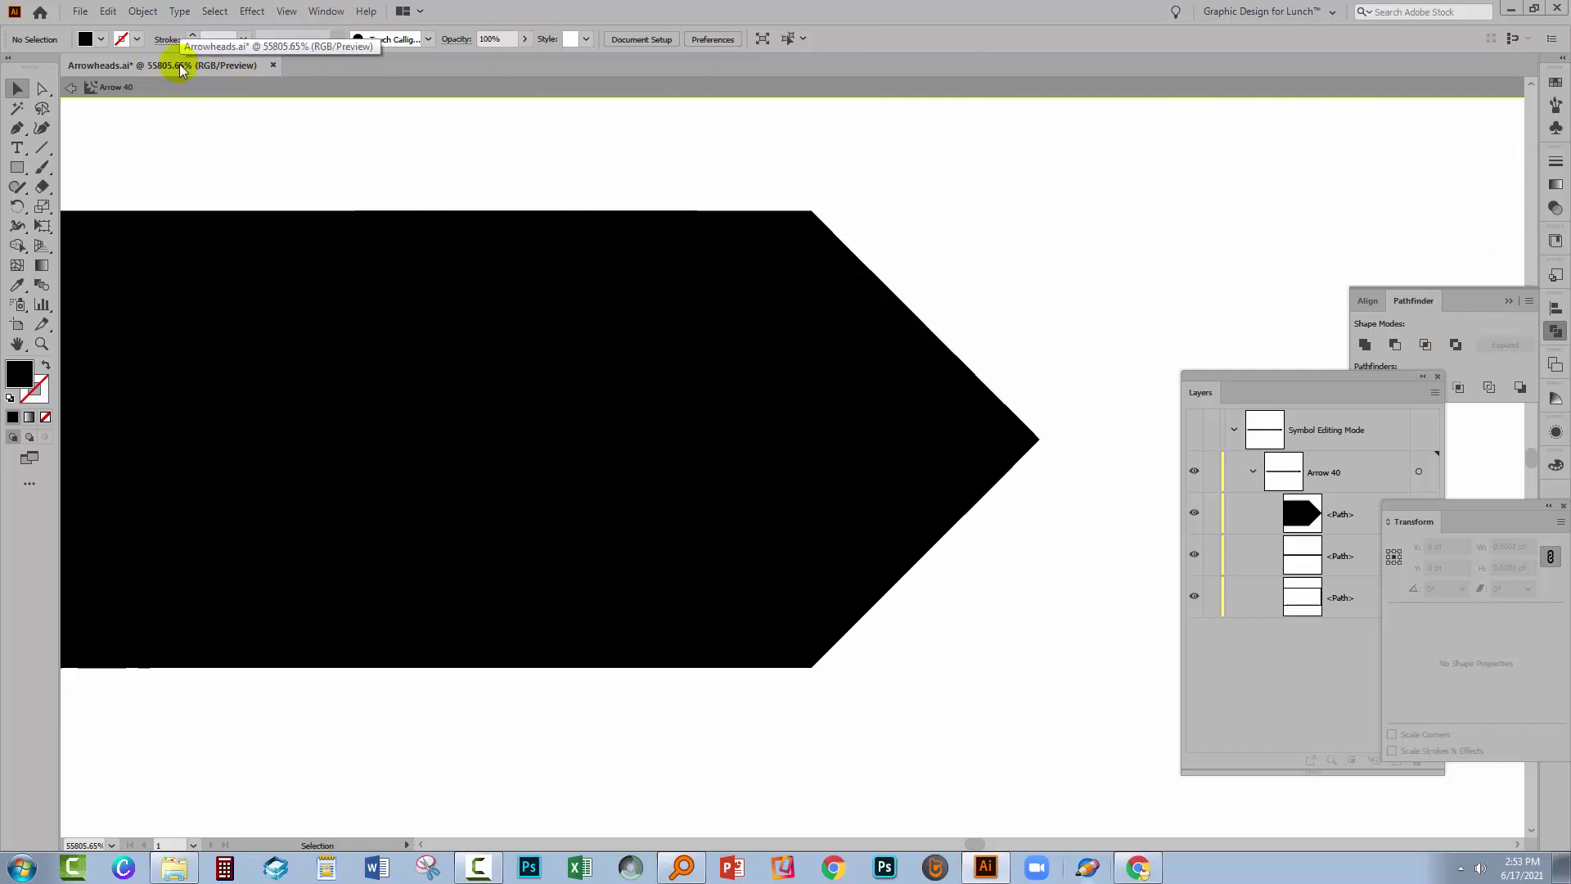
Try saving the edited arrowheads file and dismiss the can't-save error
{"action": "left_click", "coordinate": [78, 11]}
{"action": "left_click", "coordinate": [105, 140]}
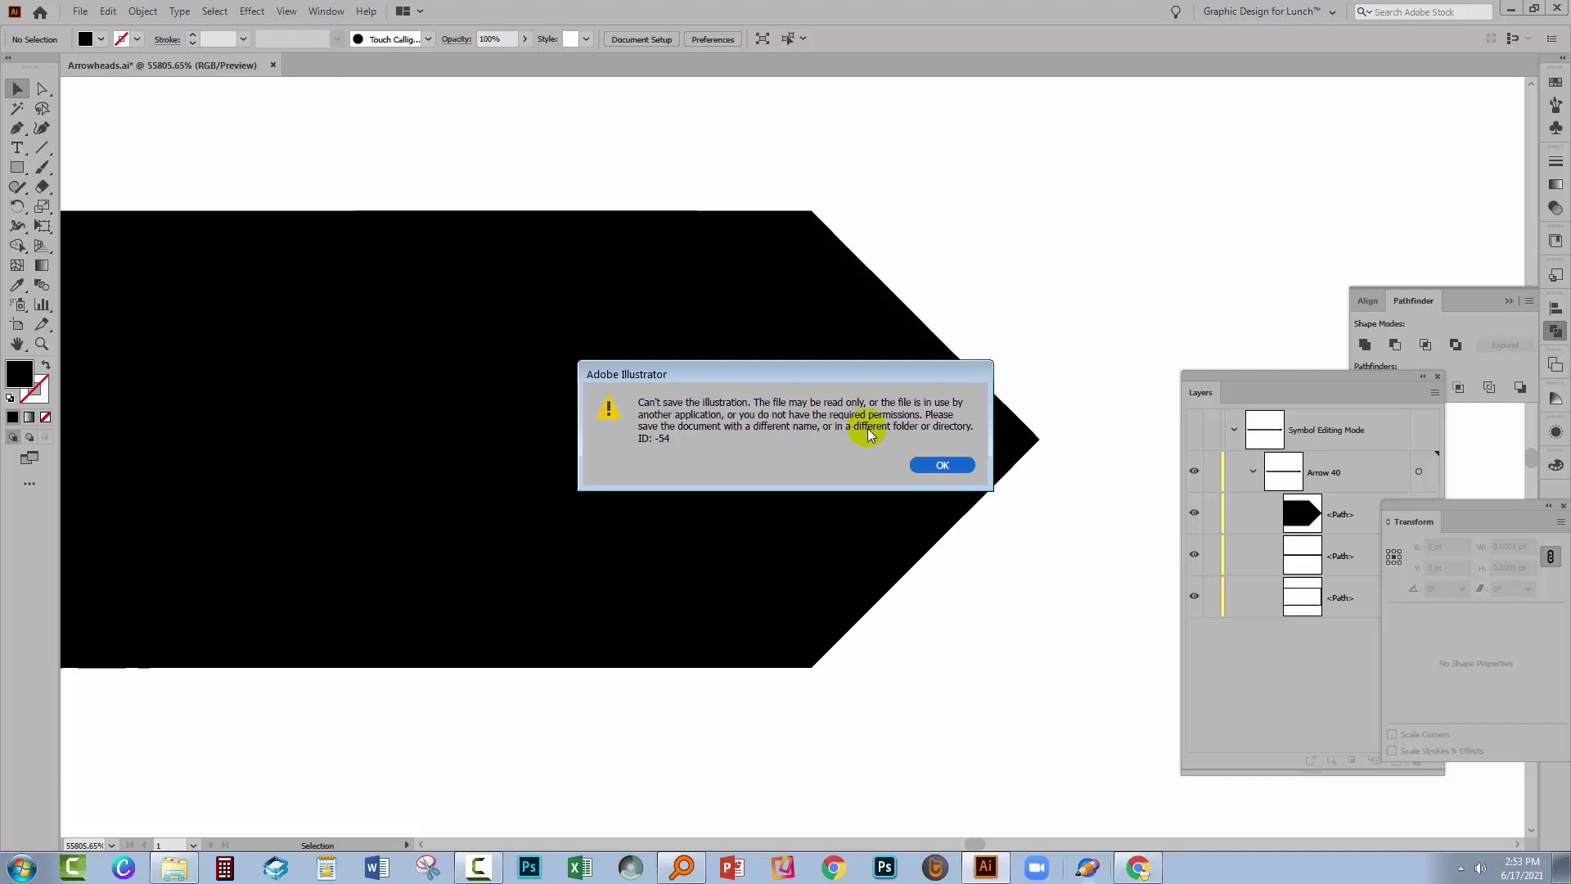
{"action": "left_click", "coordinate": [942, 466]}
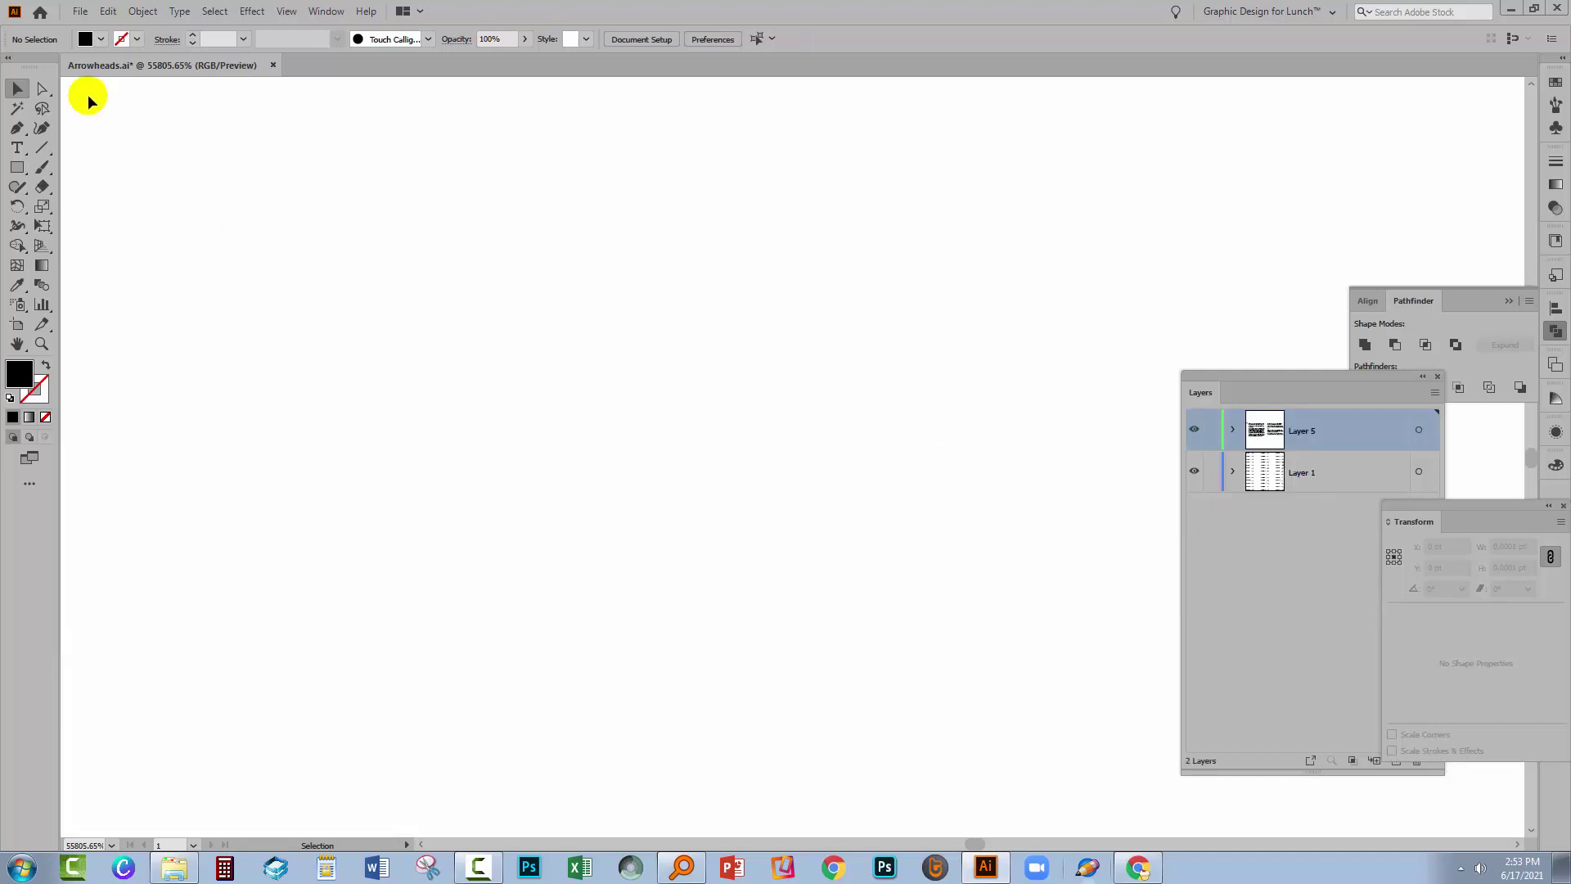
Save the file as Arrowheads.ai on the Desktop with default Illustrator options, then minimize Illustrator
{"action": "left_click", "coordinate": [79, 11]}
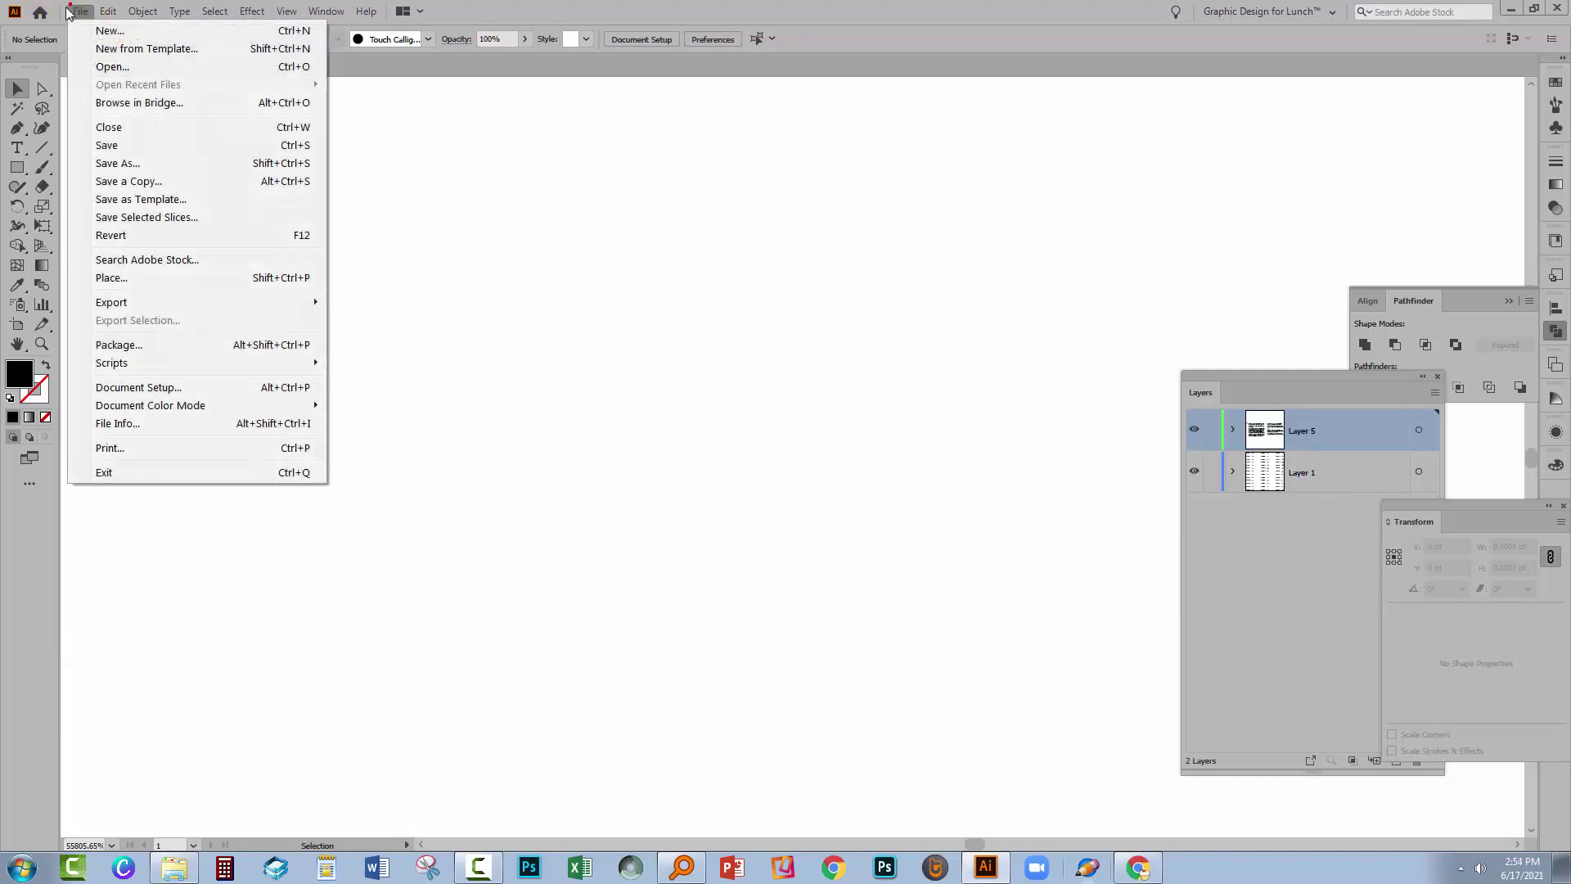
{"action": "left_click", "coordinate": [104, 162]}
{"action": "scroll", "coordinate": [256, 298], "scroll_direction": "up", "scroll_amount": 5}
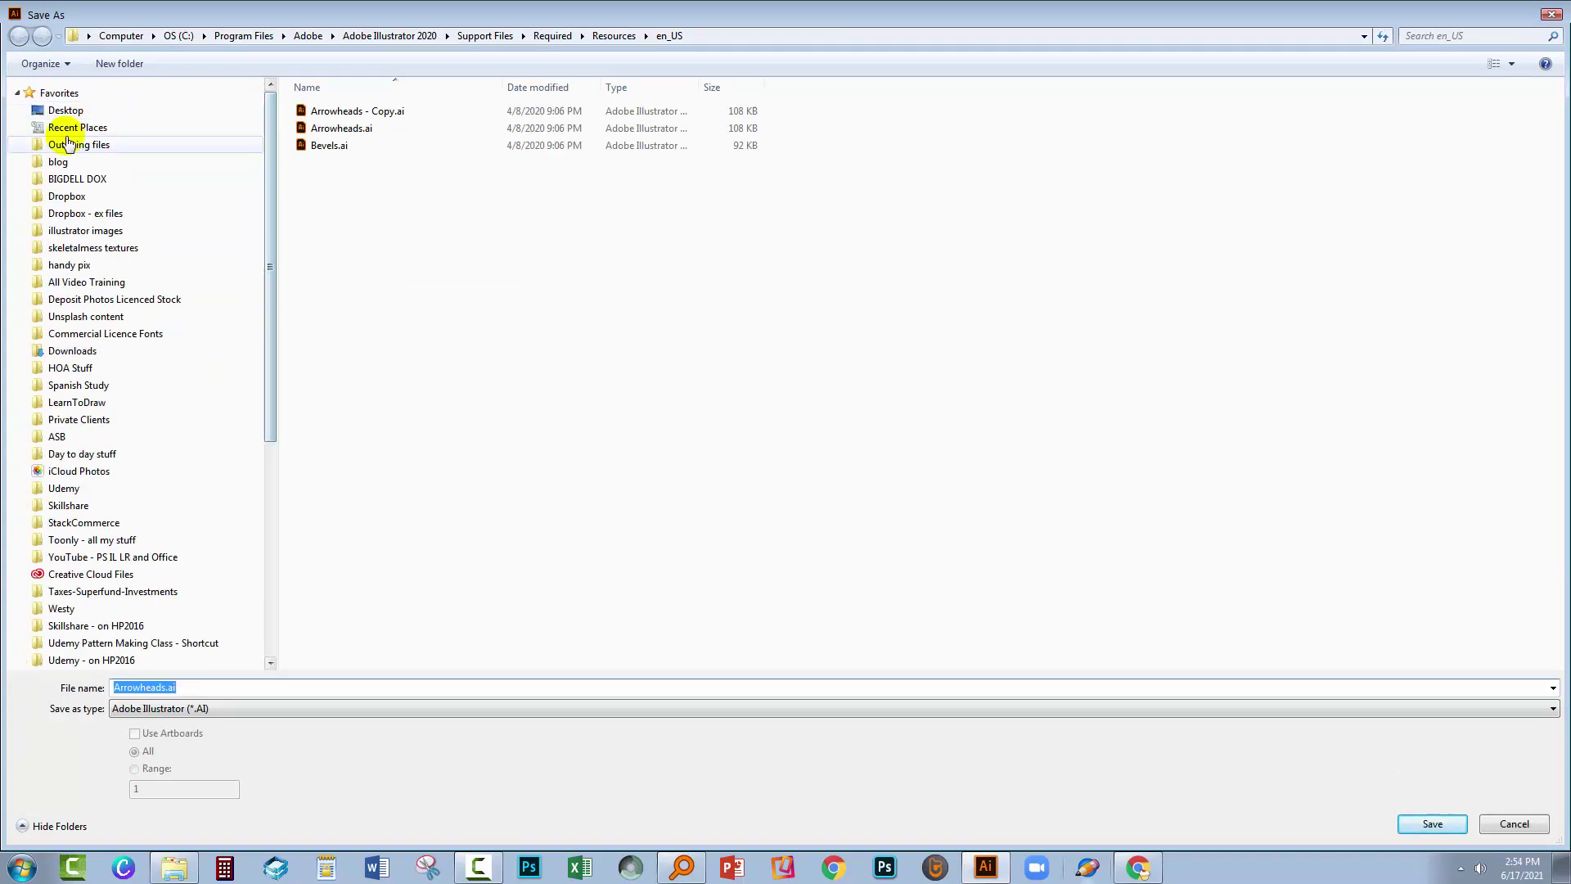
{"action": "scroll", "coordinate": [228, 210], "scroll_direction": "down", "scroll_amount": 5}
{"action": "scroll", "coordinate": [163, 204], "scroll_direction": "up", "scroll_amount": 5}
{"action": "left_click", "coordinate": [65, 109]}
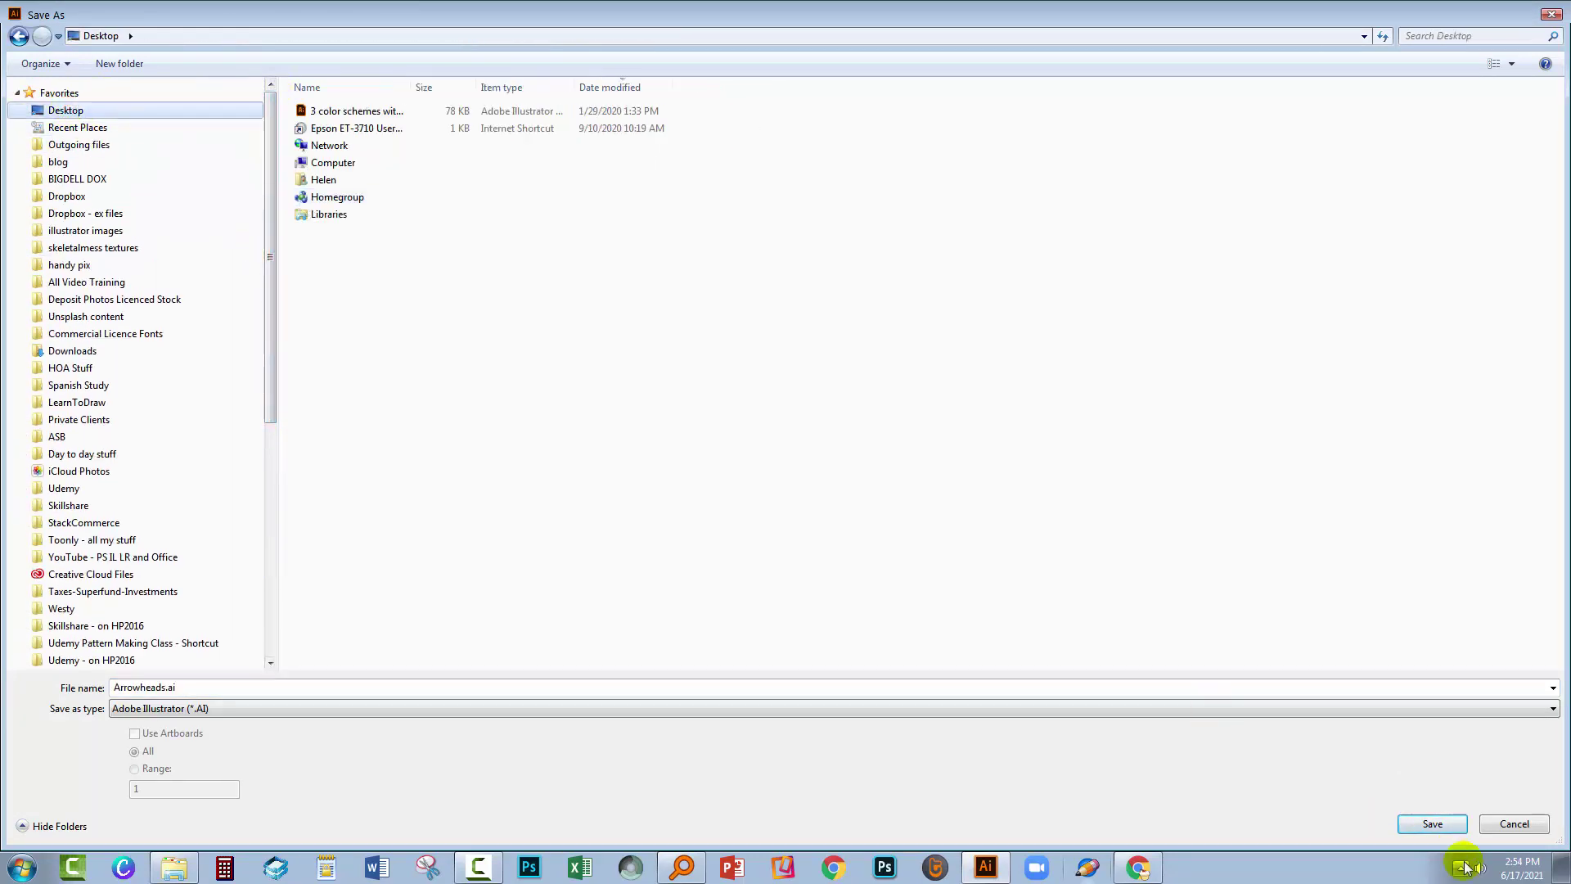
{"action": "left_click", "coordinate": [1429, 824]}
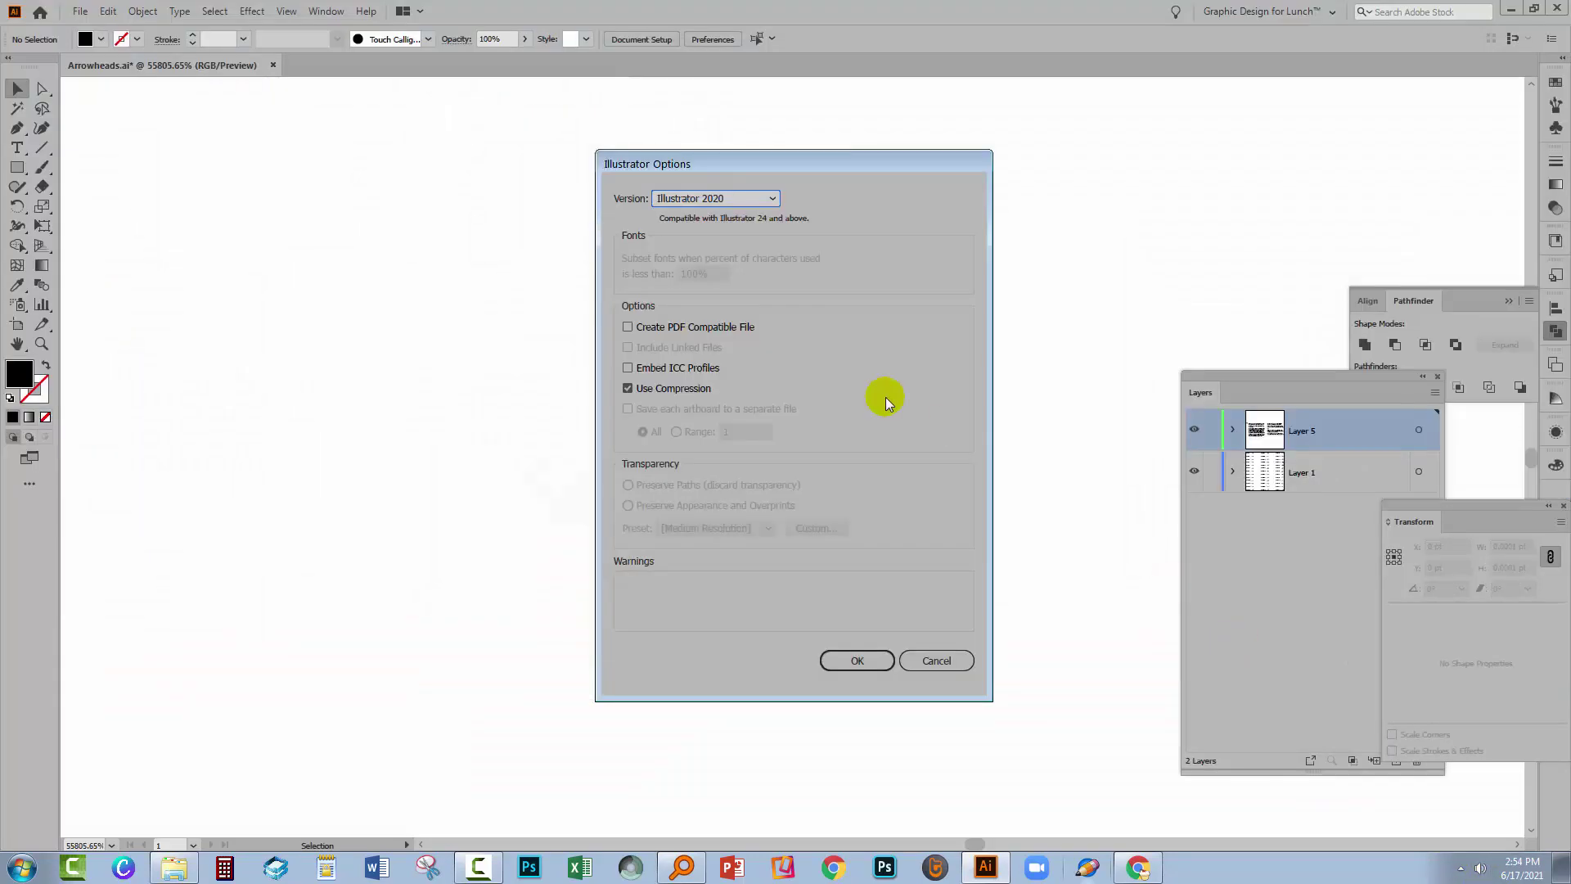
{"action": "left_click", "coordinate": [846, 660]}
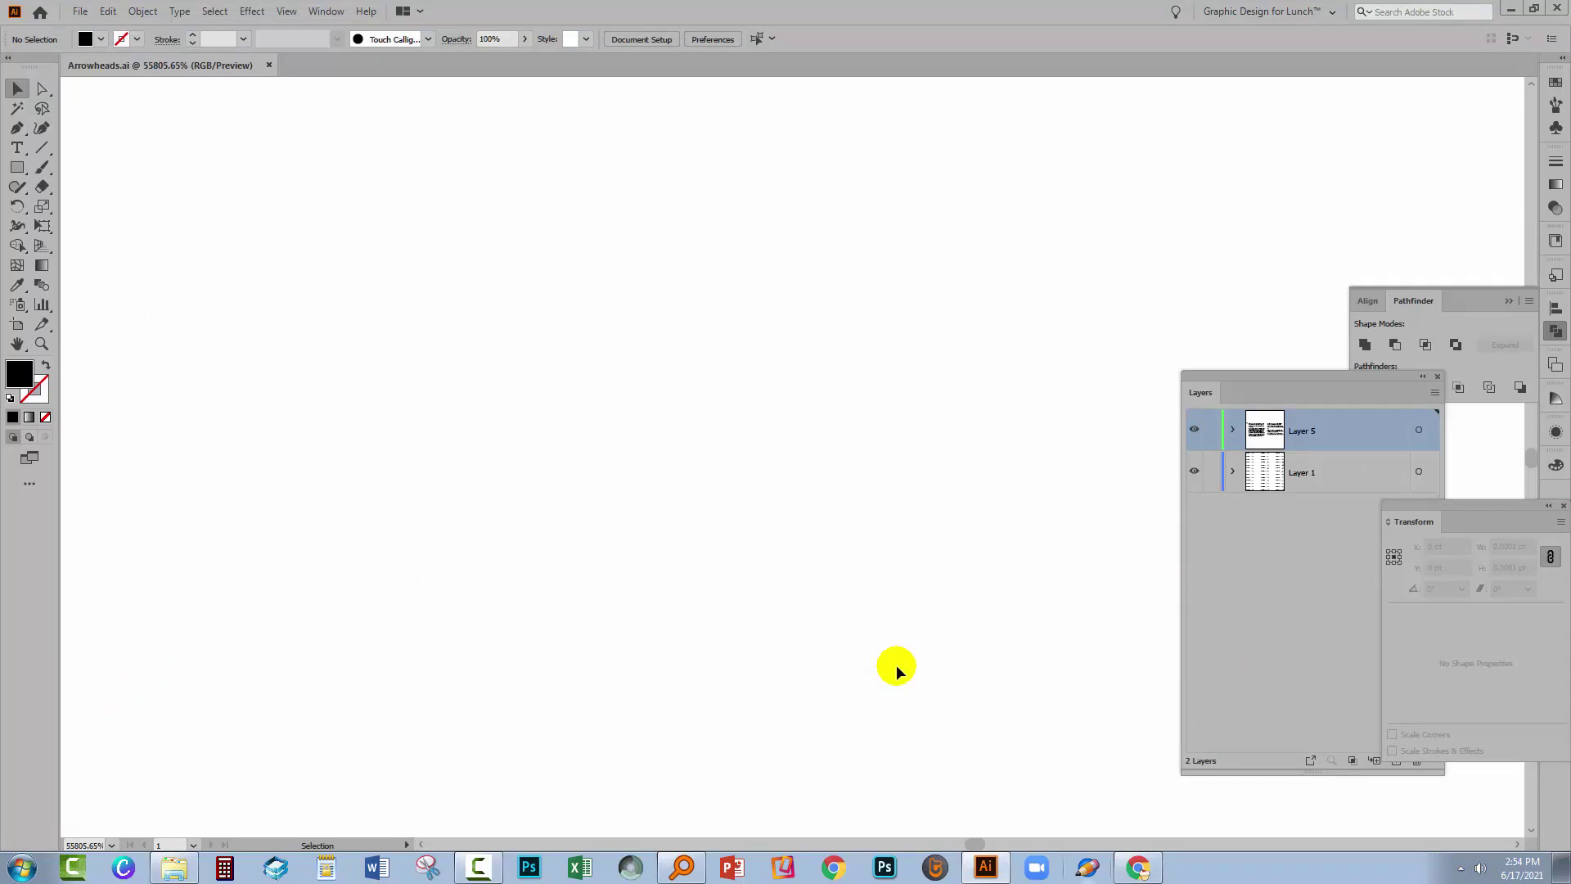
{"action": "left_click", "coordinate": [1558, 8]}
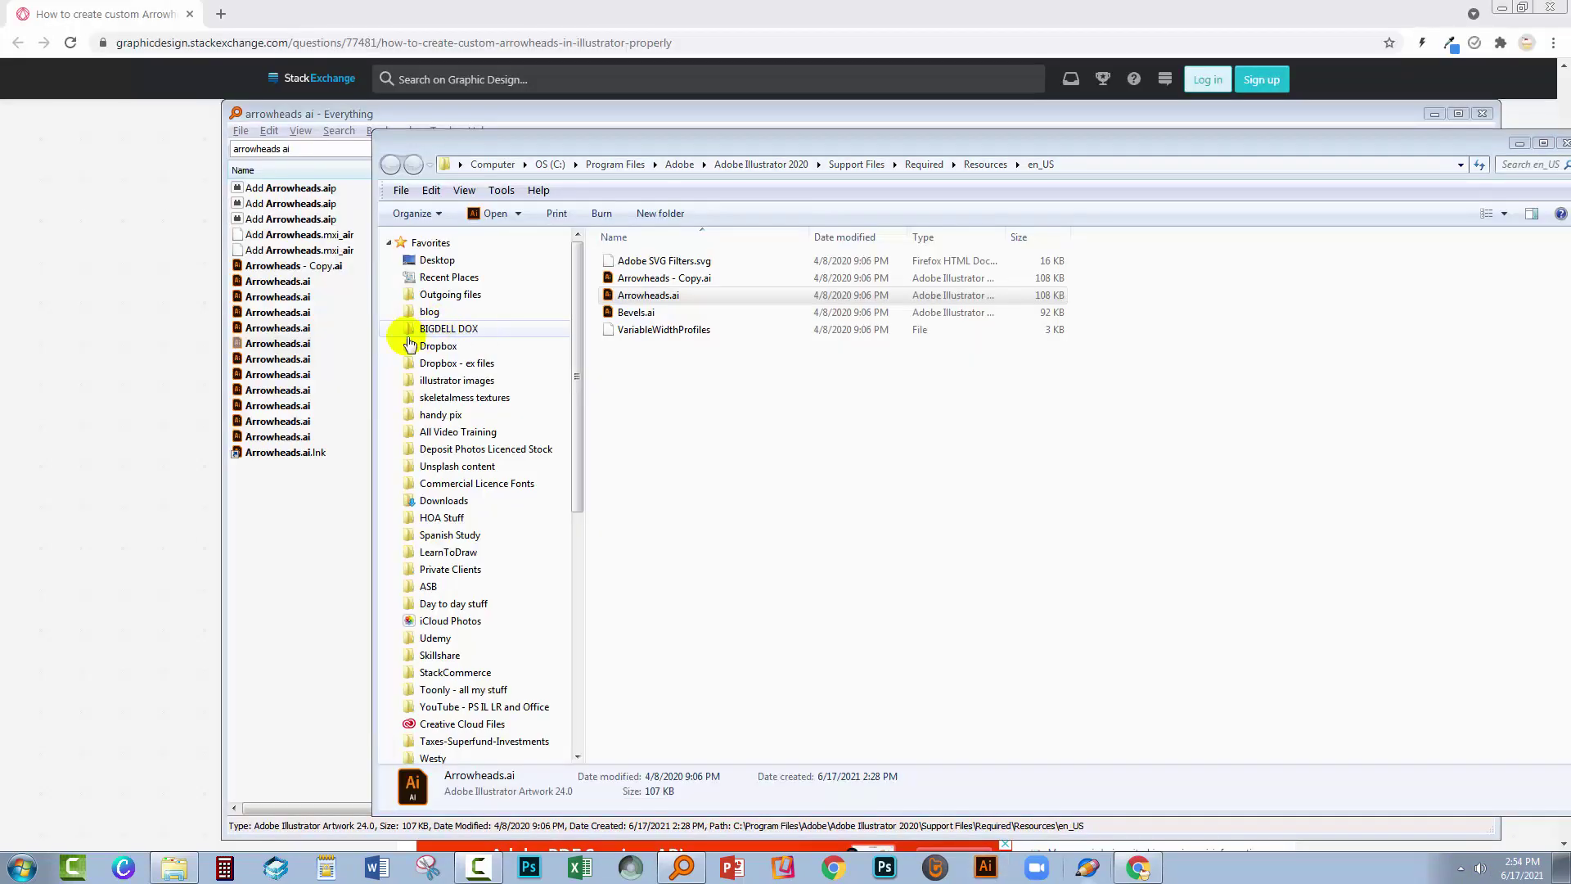
Open a second Explorer window on the Desktop, arranged beside the en_US folder window
{"action": "right_click", "coordinate": [169, 868]}
{"action": "left_click", "coordinate": [165, 804]}
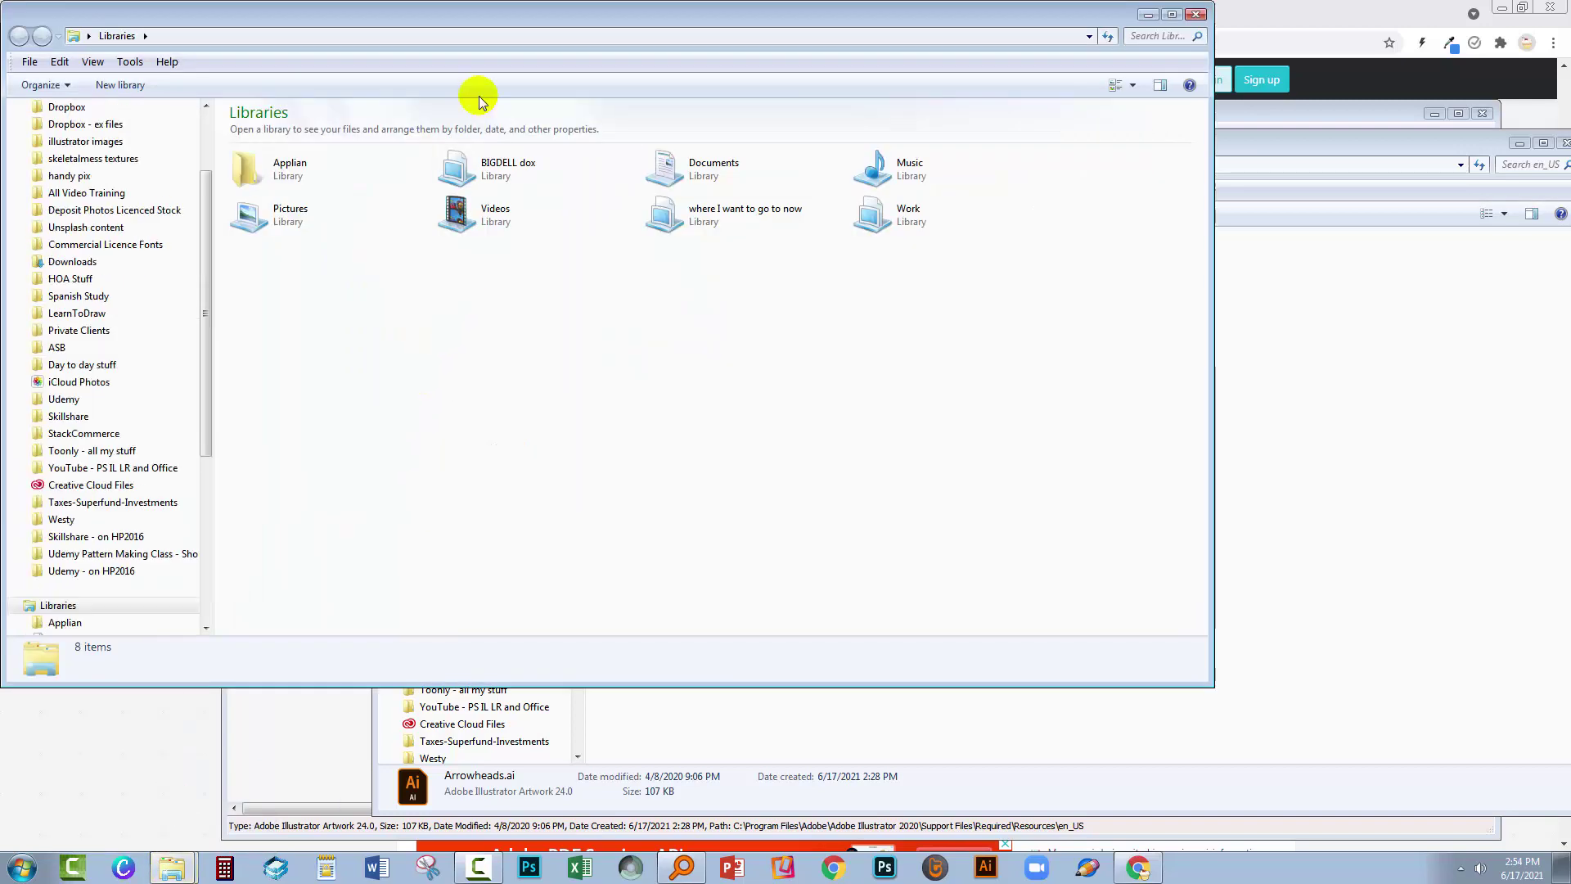
{"action": "left_click_drag", "start_coordinate": [344, 17], "coordinate": [1291, 174]}
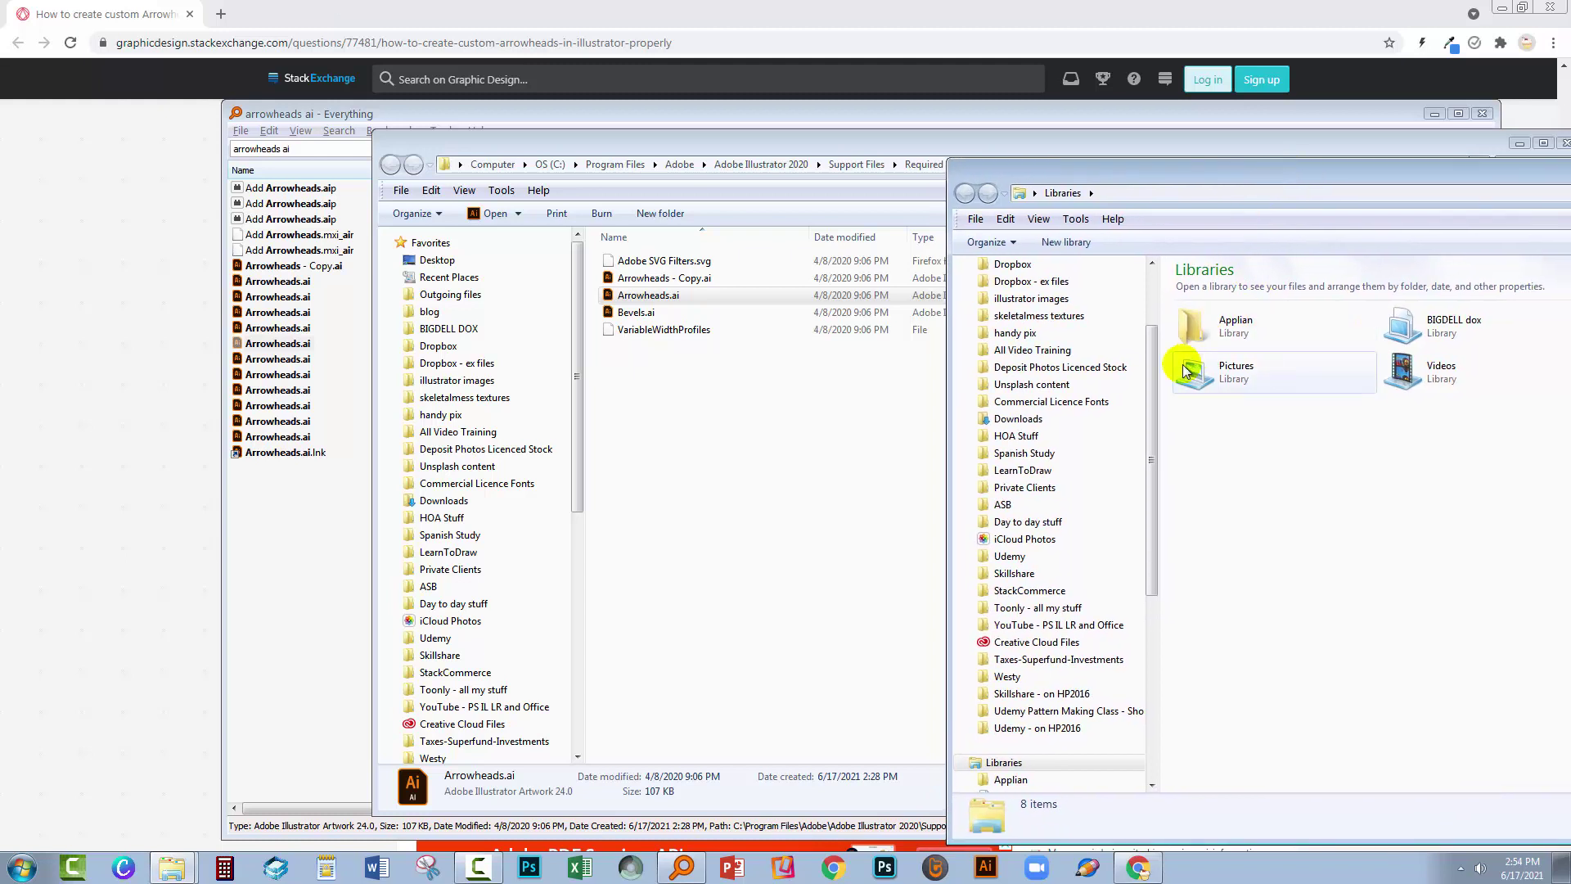
{"action": "scroll", "coordinate": [1146, 361], "scroll_direction": "up", "scroll_amount": 3}
{"action": "left_click", "coordinate": [1012, 288]}
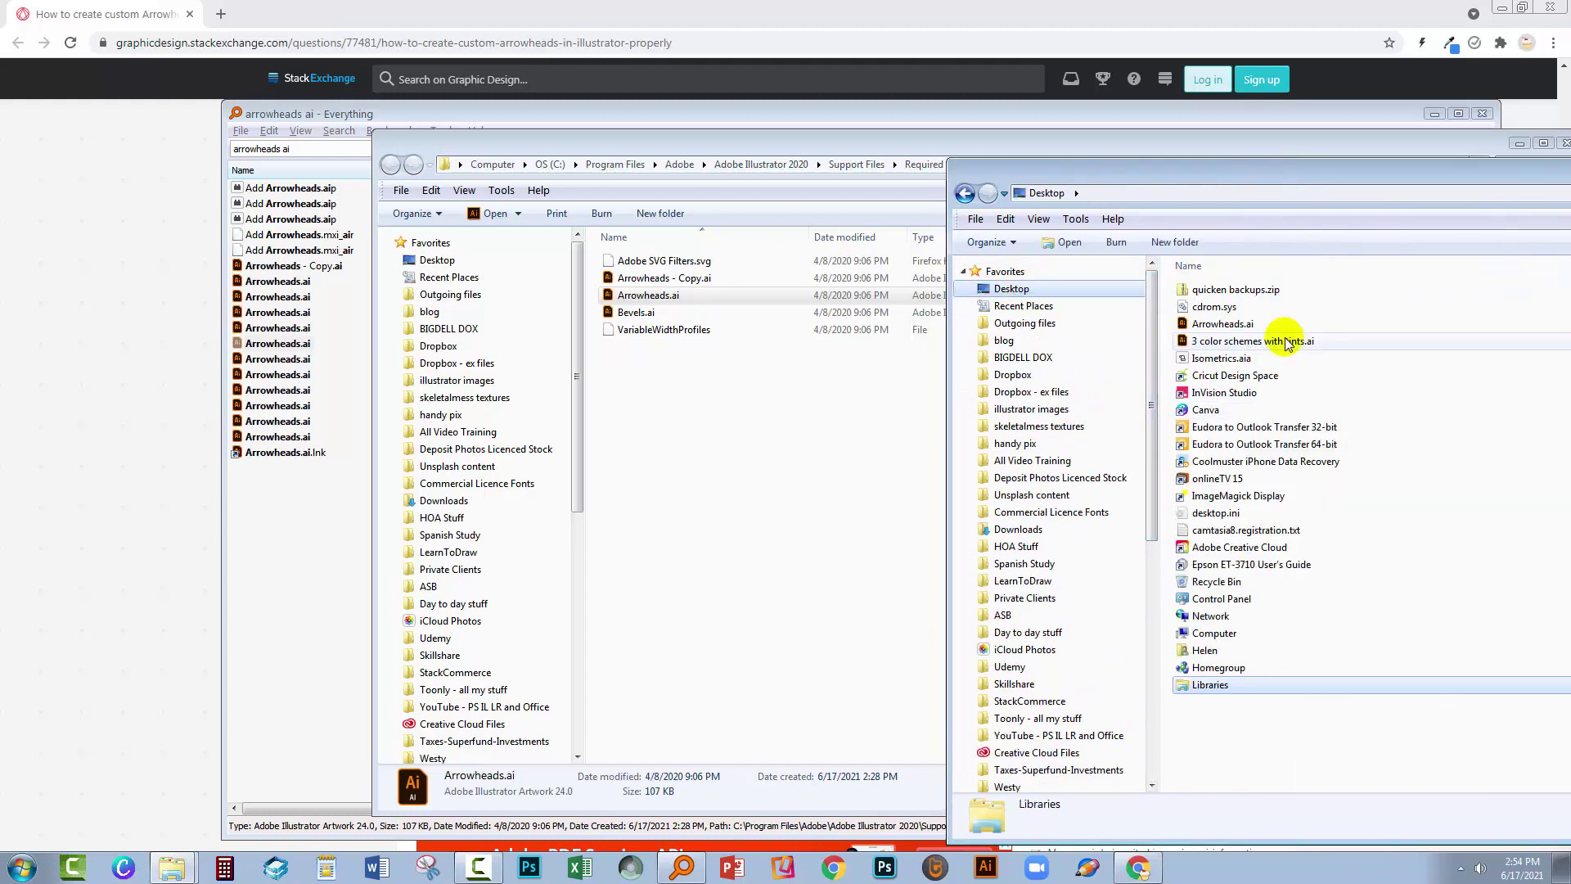
{"action": "left_click", "coordinate": [1223, 323]}
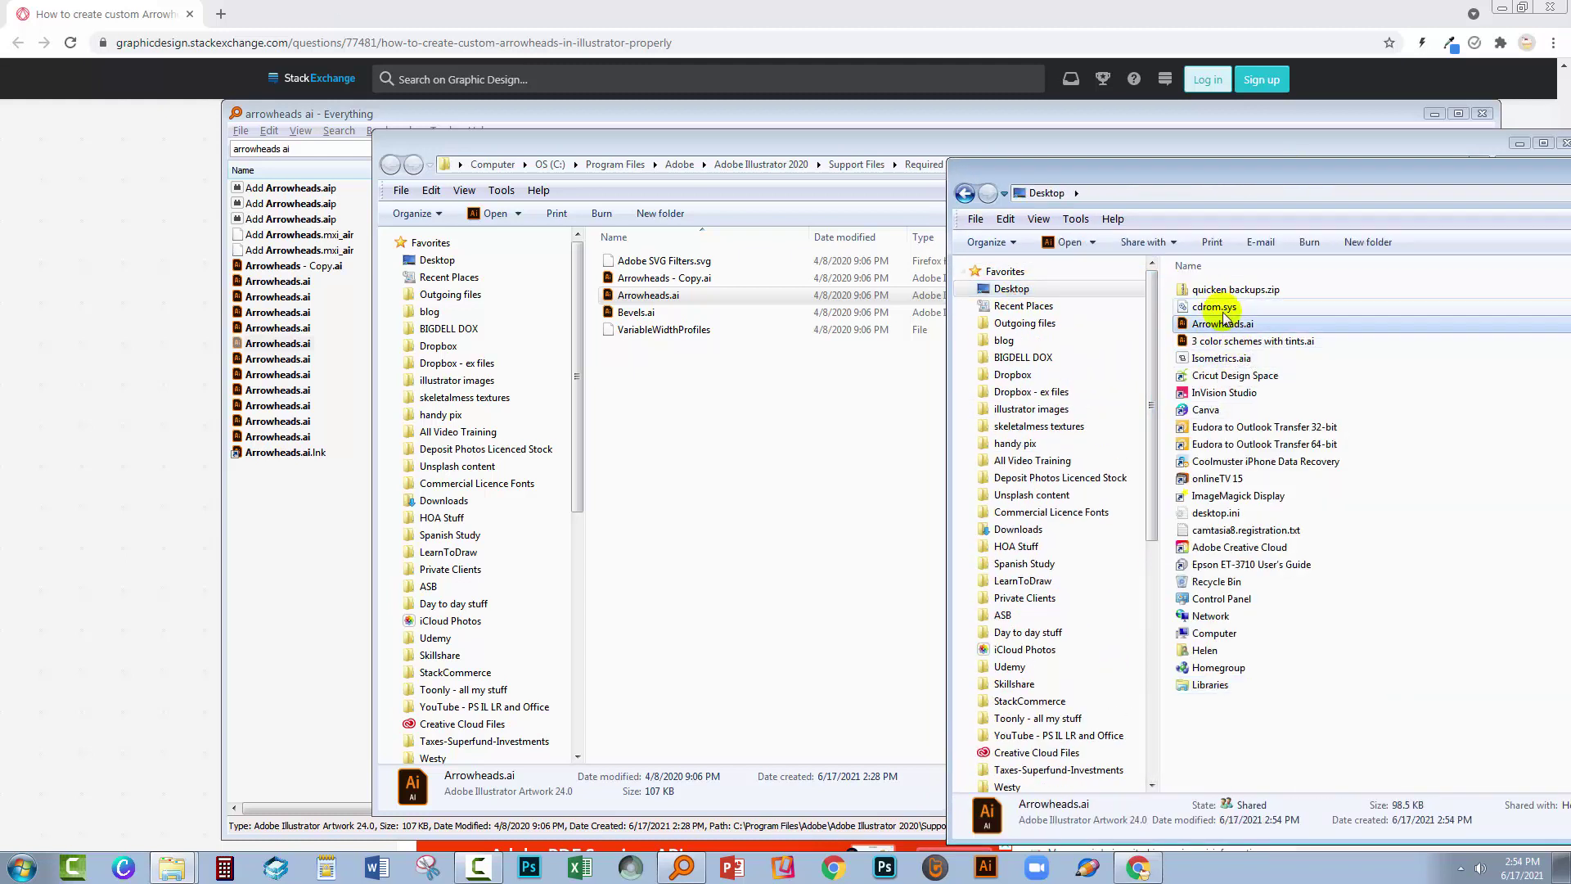
{"action": "left_click_drag", "start_coordinate": [573, 156], "coordinate": [288, 161]}
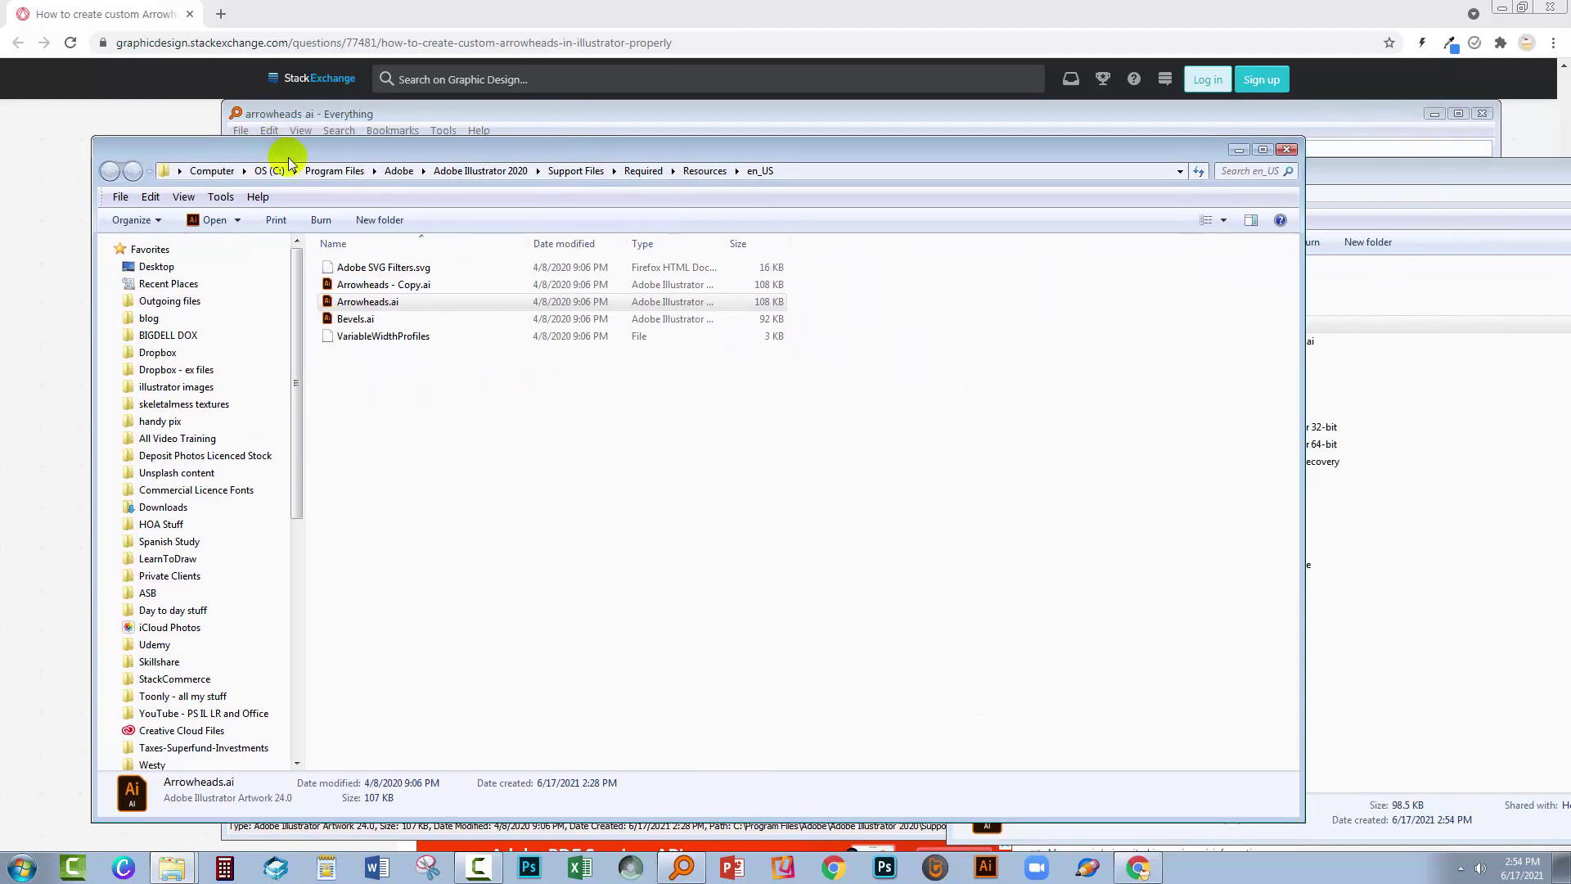
{"action": "left_click_drag", "start_coordinate": [1301, 534], "coordinate": [902, 550]}
Move Desktop's Arrowheads.ai into en_US, replacing the original, then close both windows
{"action": "left_click_drag", "start_coordinate": [1235, 327], "coordinate": [691, 532]}
{"action": "left_click", "coordinate": [688, 565]}
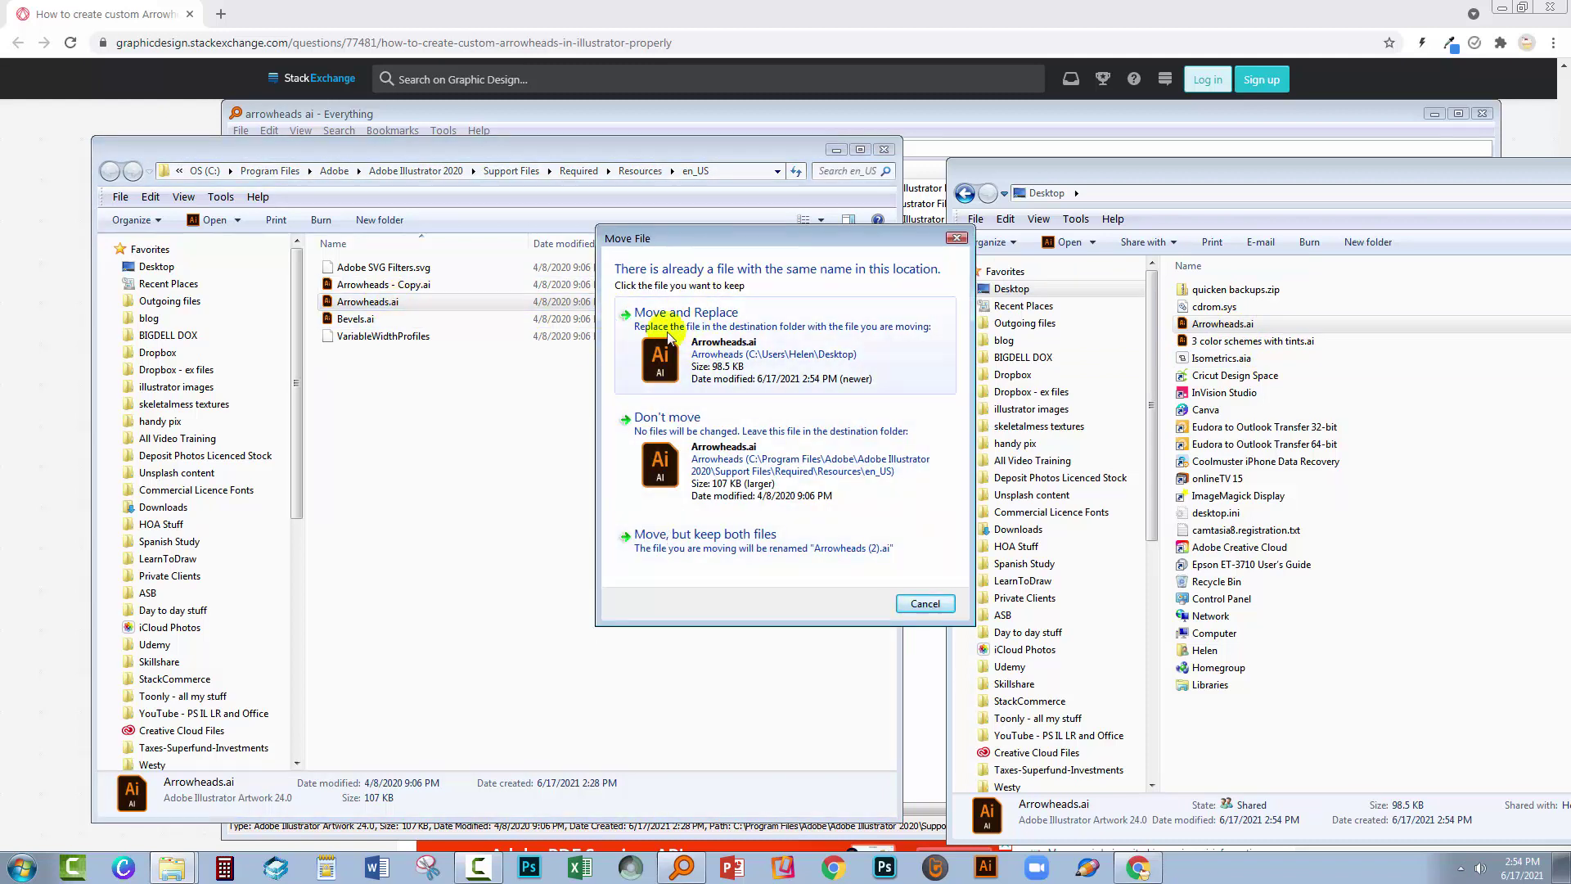
{"action": "left_click", "coordinate": [703, 350]}
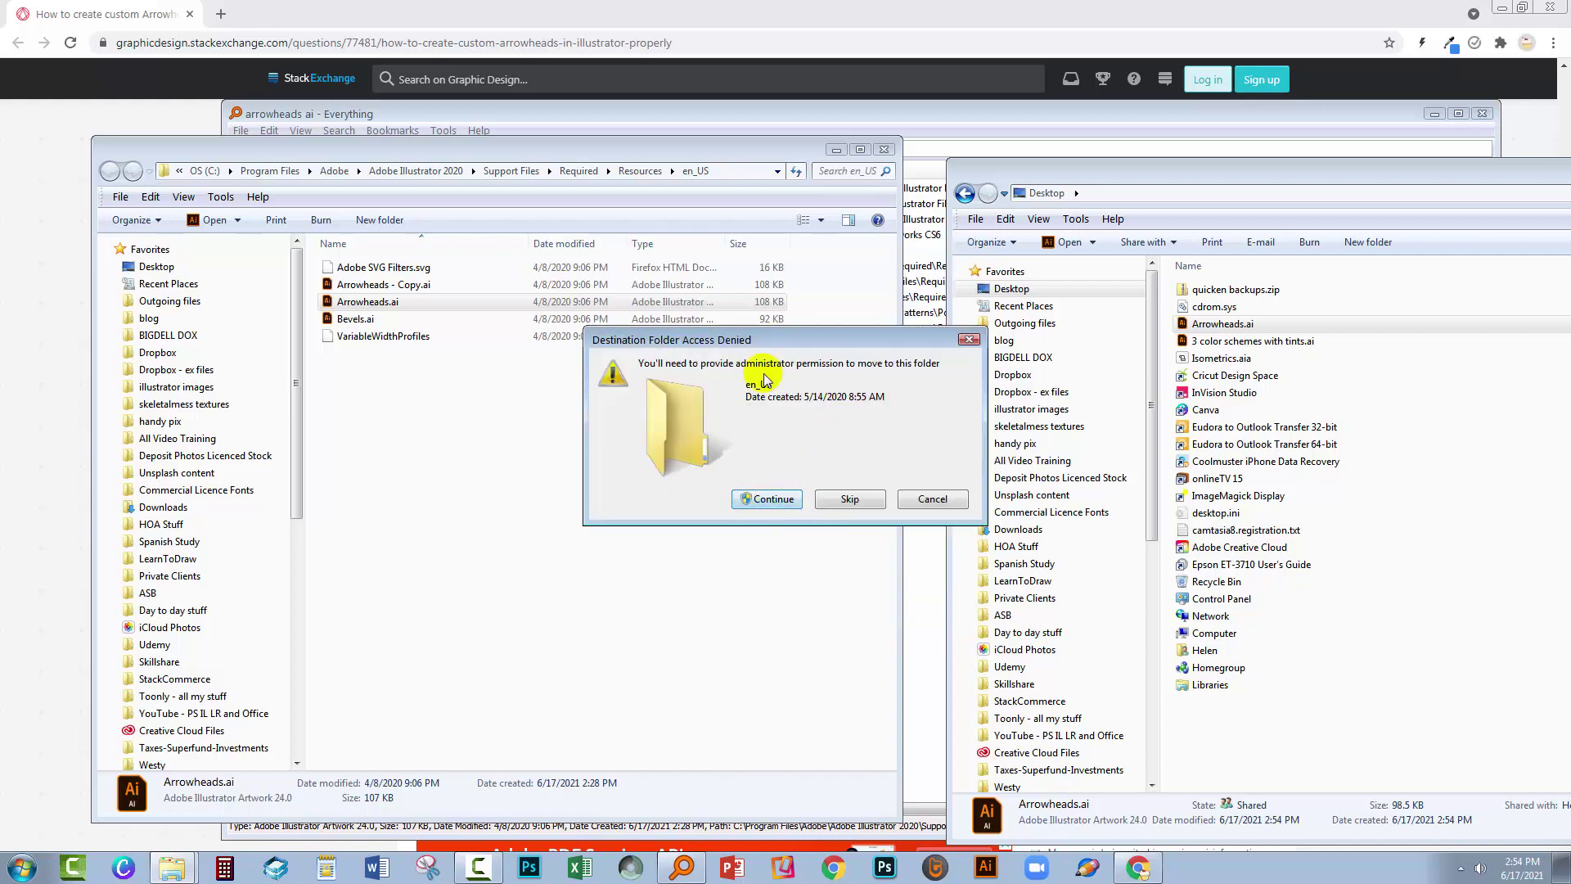
{"action": "left_click", "coordinate": [769, 499]}
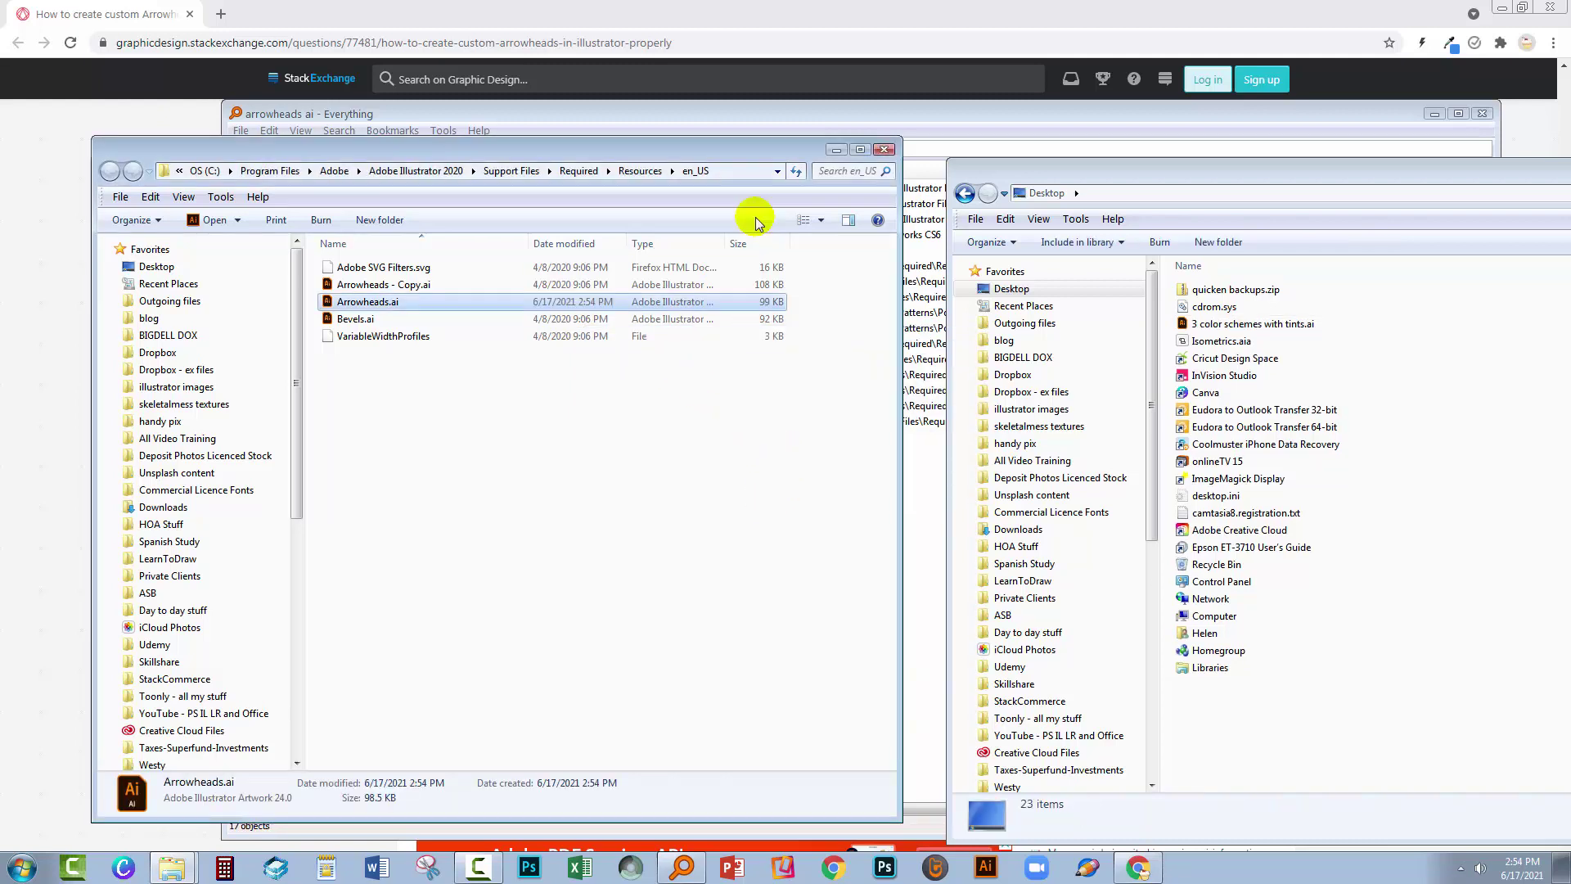
{"action": "left_click", "coordinate": [885, 151]}
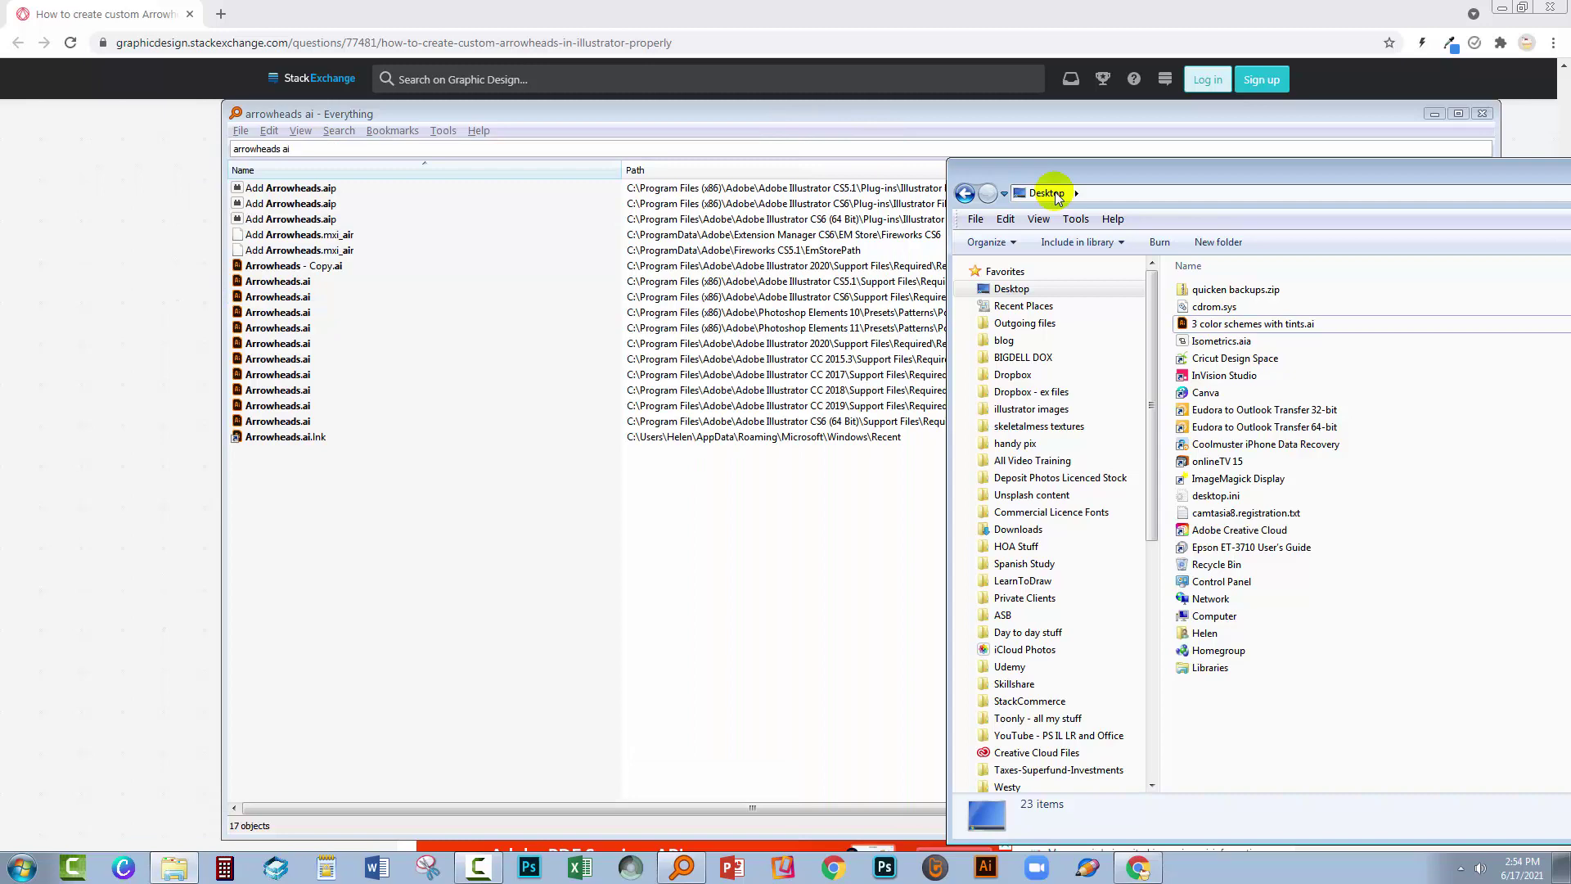
{"action": "double_click", "coordinate": [1059, 172]}
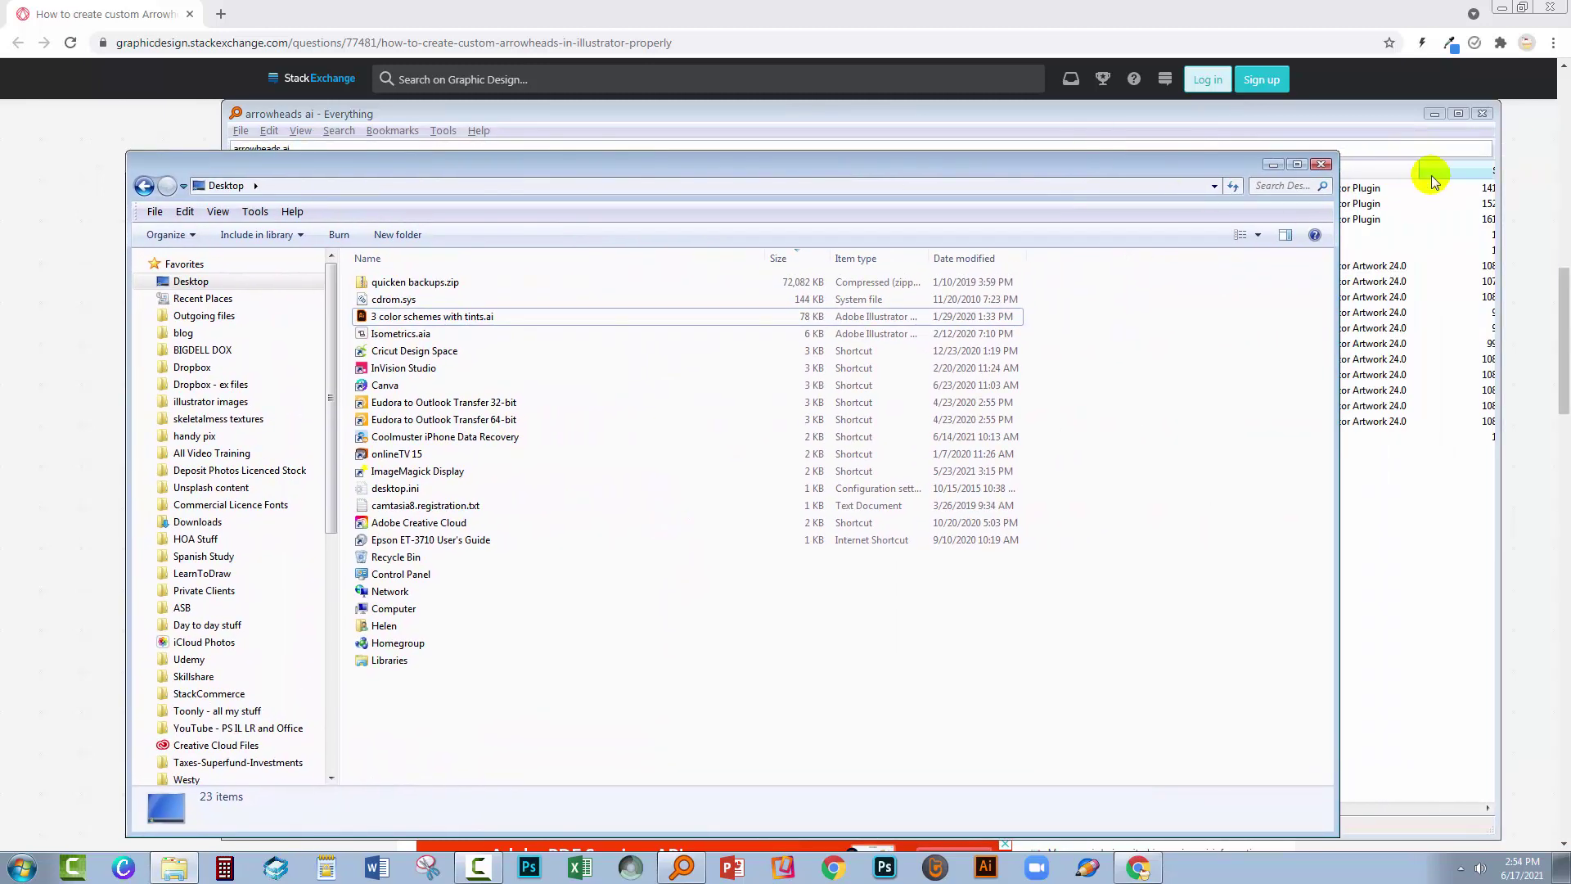
{"action": "left_click", "coordinate": [1325, 165]}
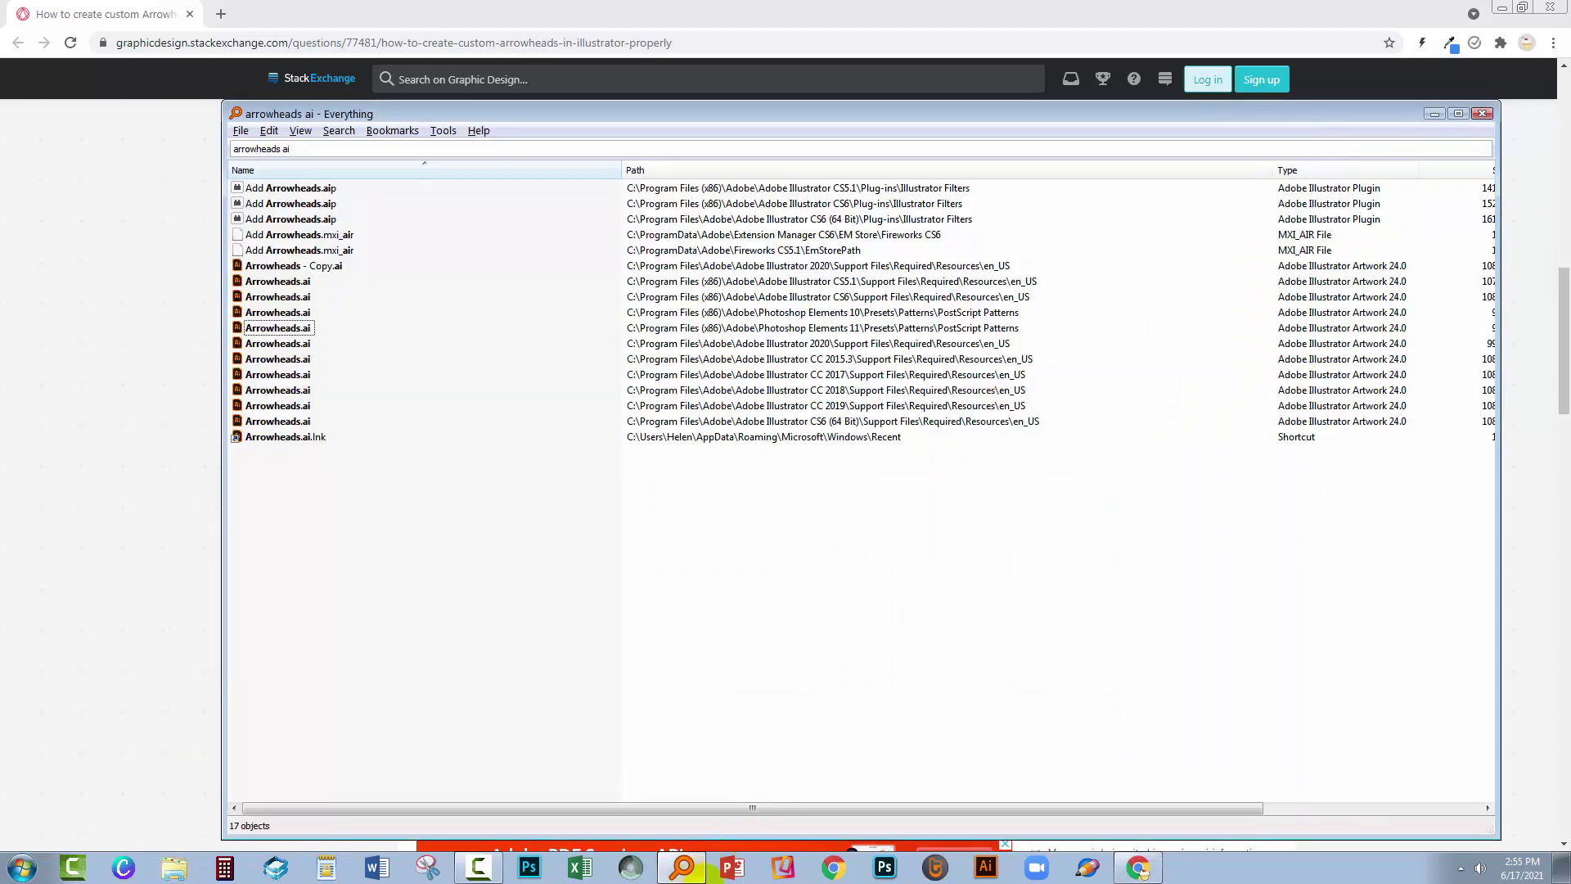
Close the Everything search window, review the Stack Exchange answer, and bring Illustrator back to the front
{"action": "key", "text": "Escape"}
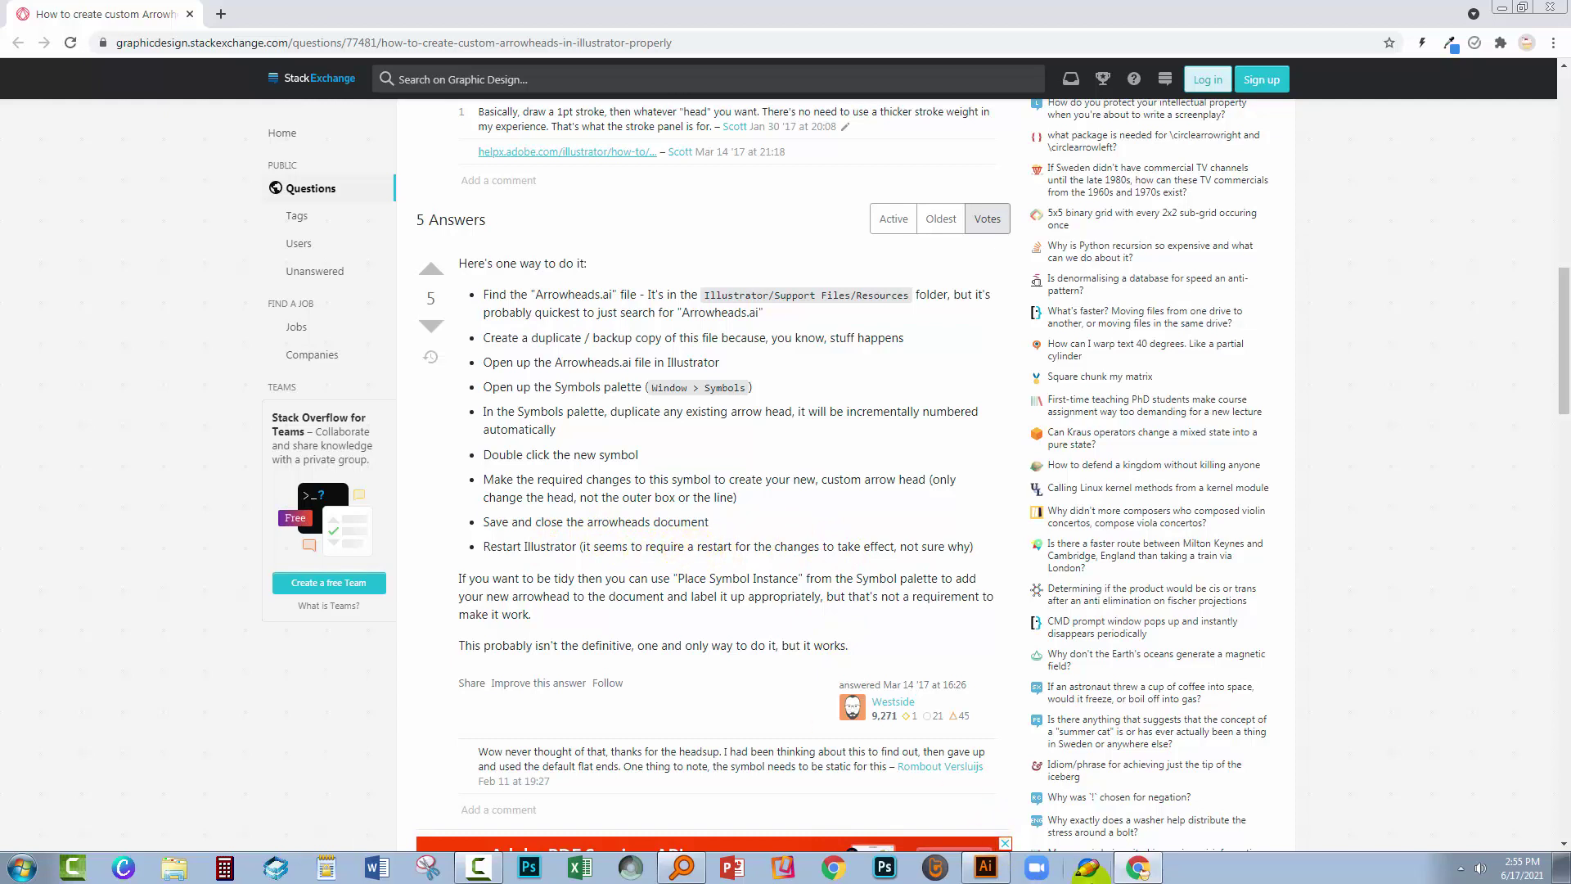
{"action": "left_click", "coordinate": [987, 868]}
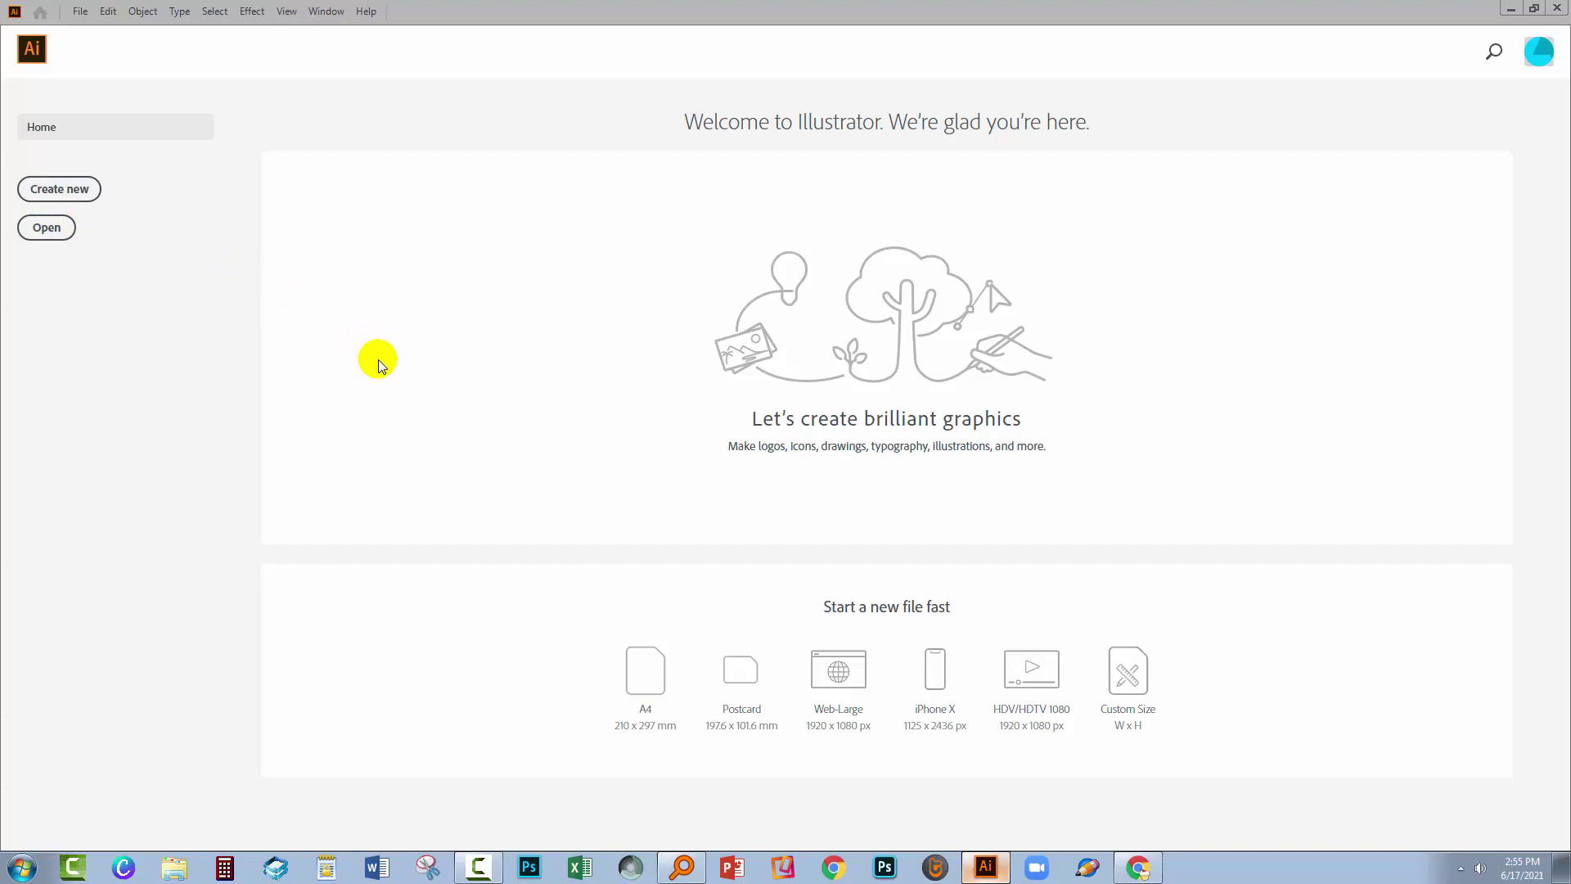
Create a new 1000 × 1000 px document and draw an unfilled 512 × 512 px square
{"action": "key", "text": "ctrl+n"}
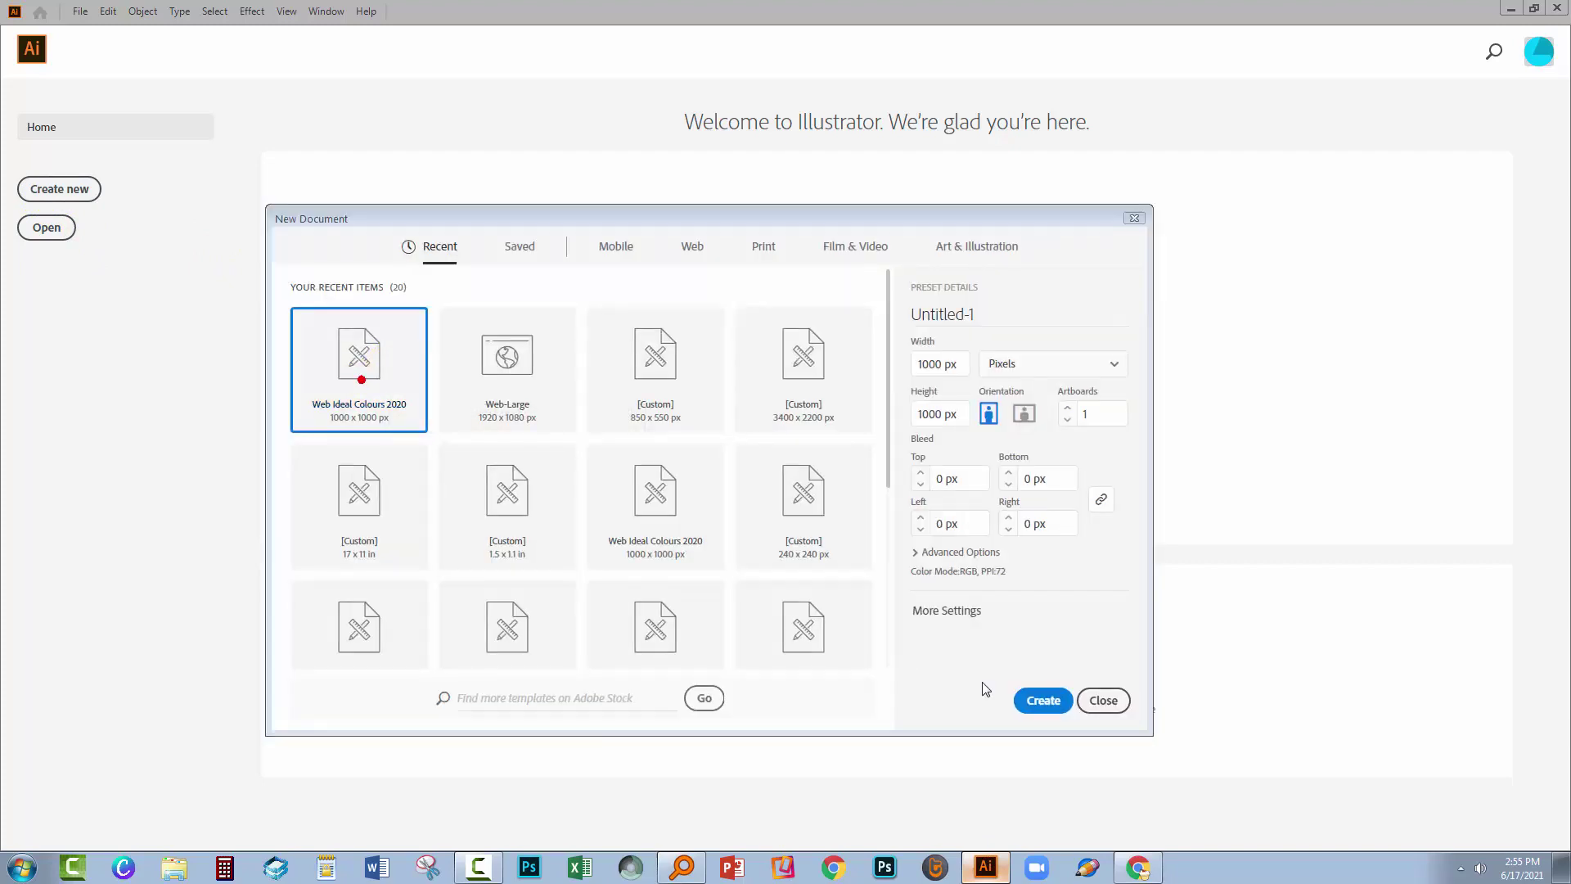
{"action": "left_click", "coordinate": [1041, 701]}
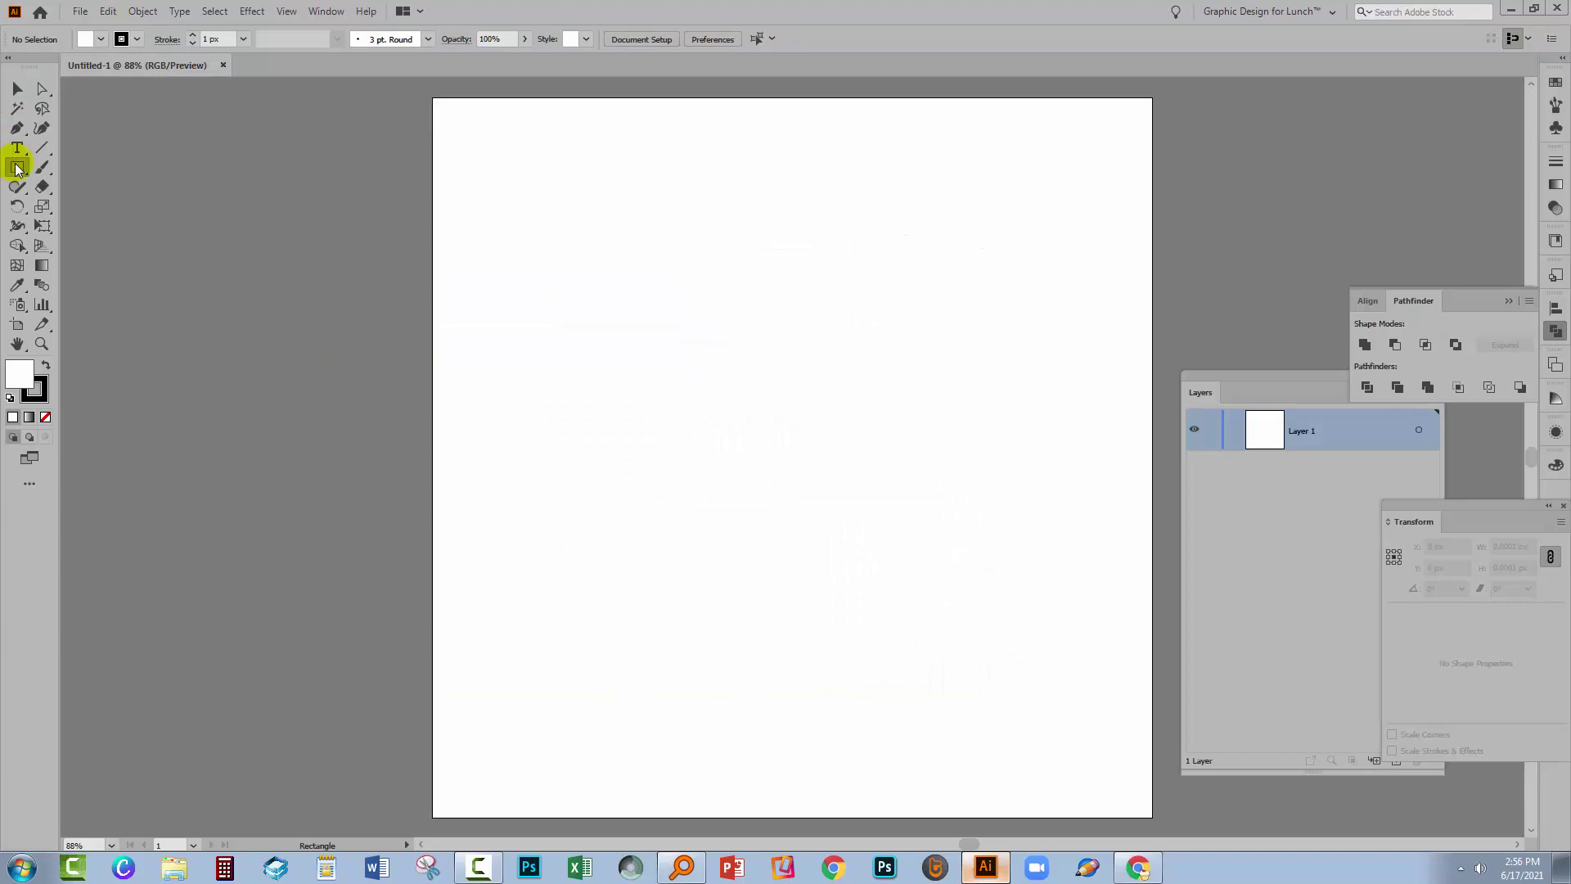
{"action": "left_click", "coordinate": [34, 393]}
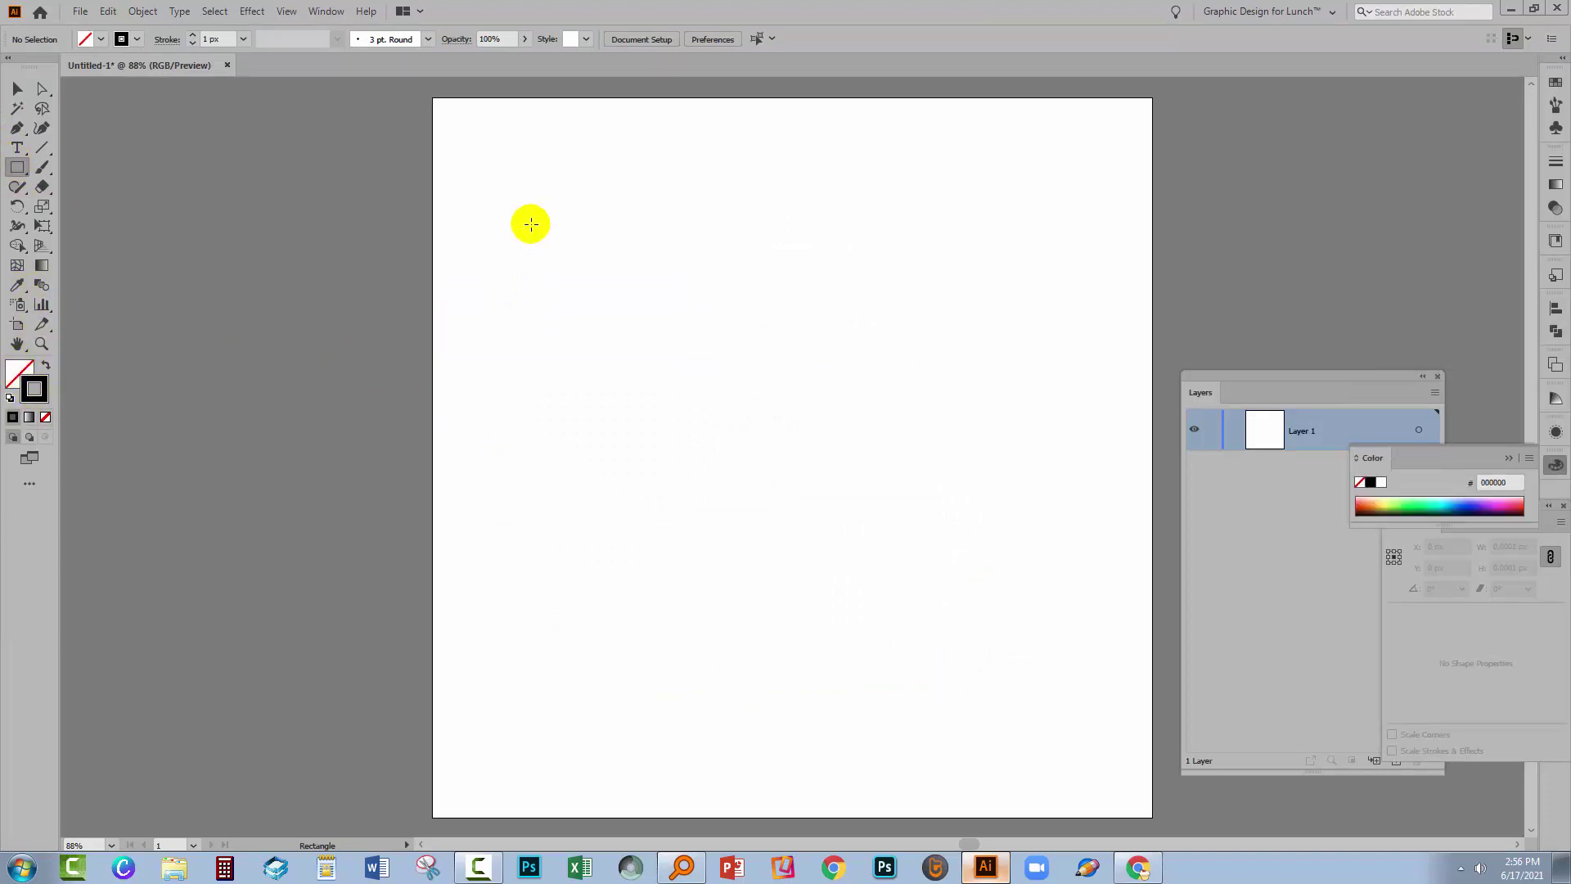
{"action": "left_click_drag", "start_coordinate": [549, 219], "coordinate": [919, 572]}
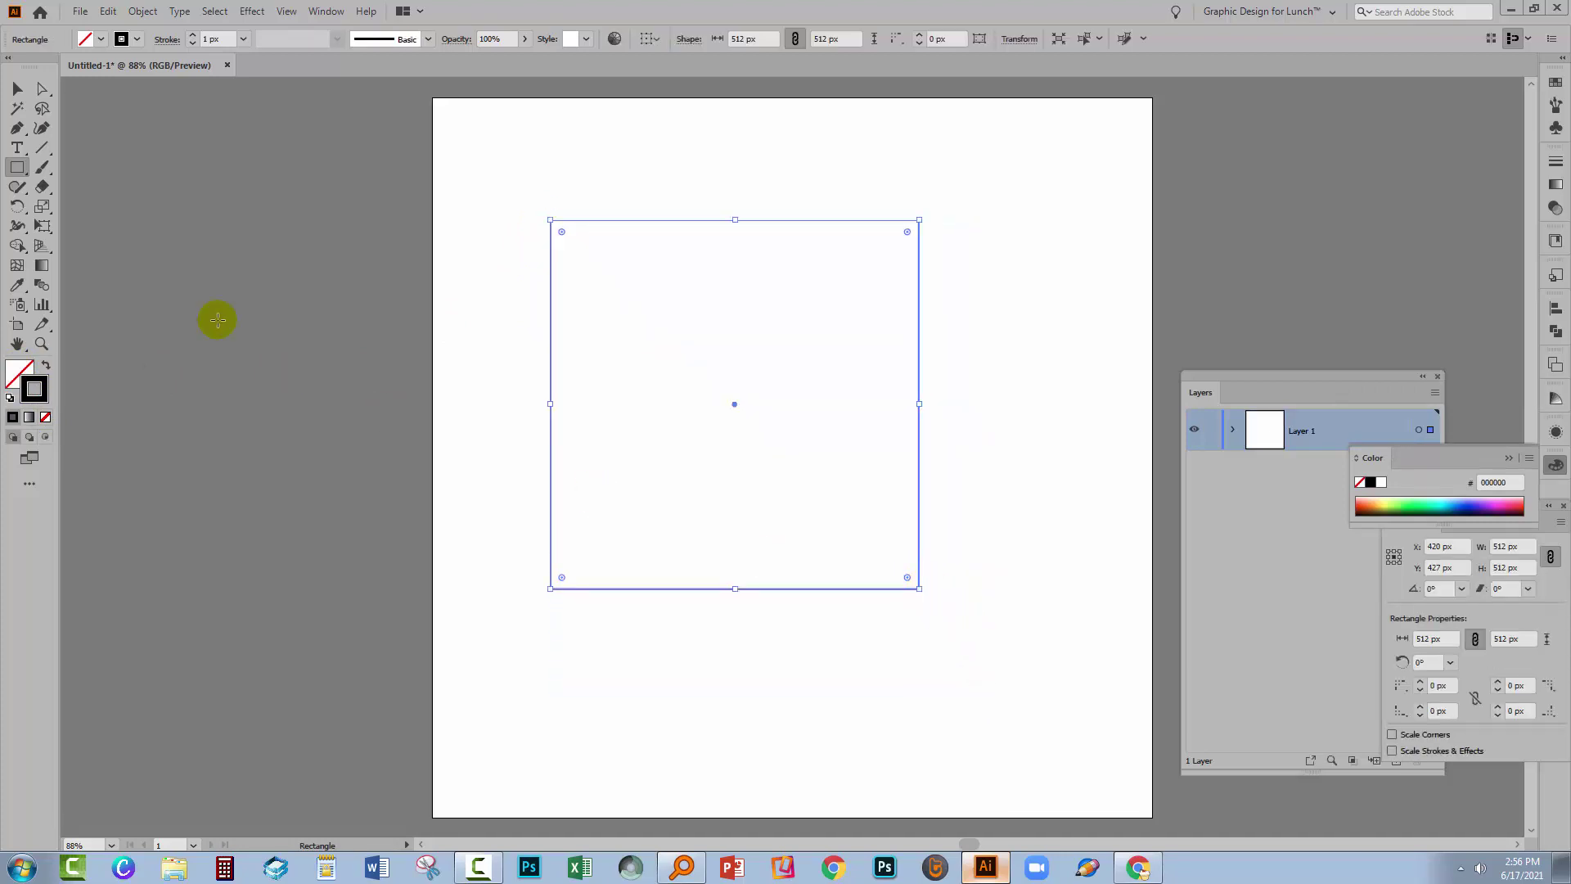
{"action": "key", "text": "v"}
{"action": "left_click", "coordinate": [526, 237]}
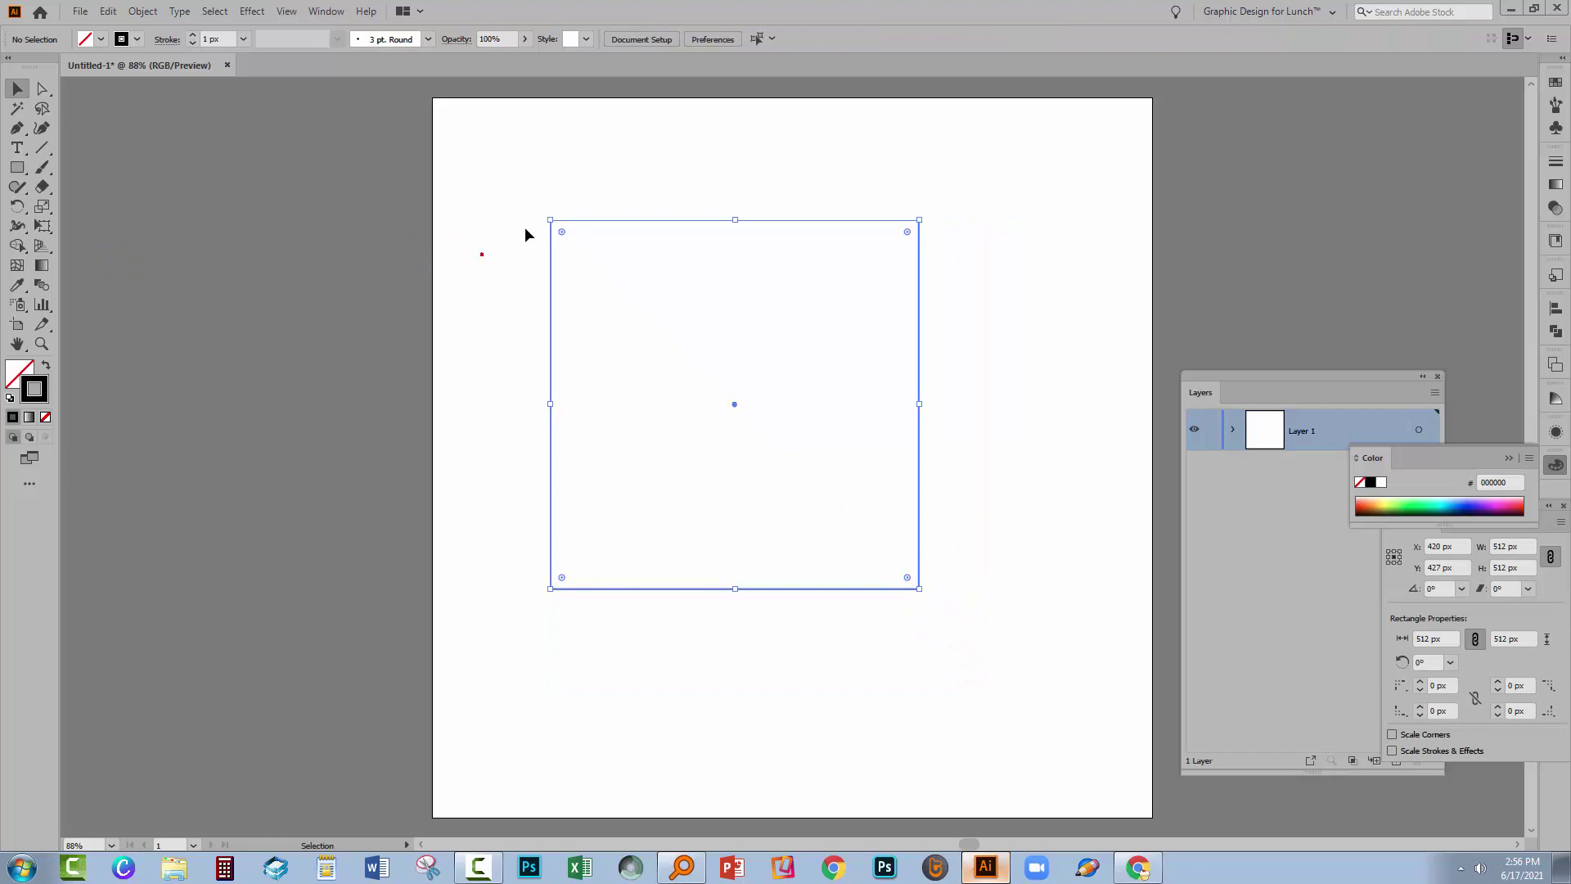
Draw an 18 px black line from the square's top-left to bottom-right corner, then deselect it
{"action": "left_click", "coordinate": [43, 149]}
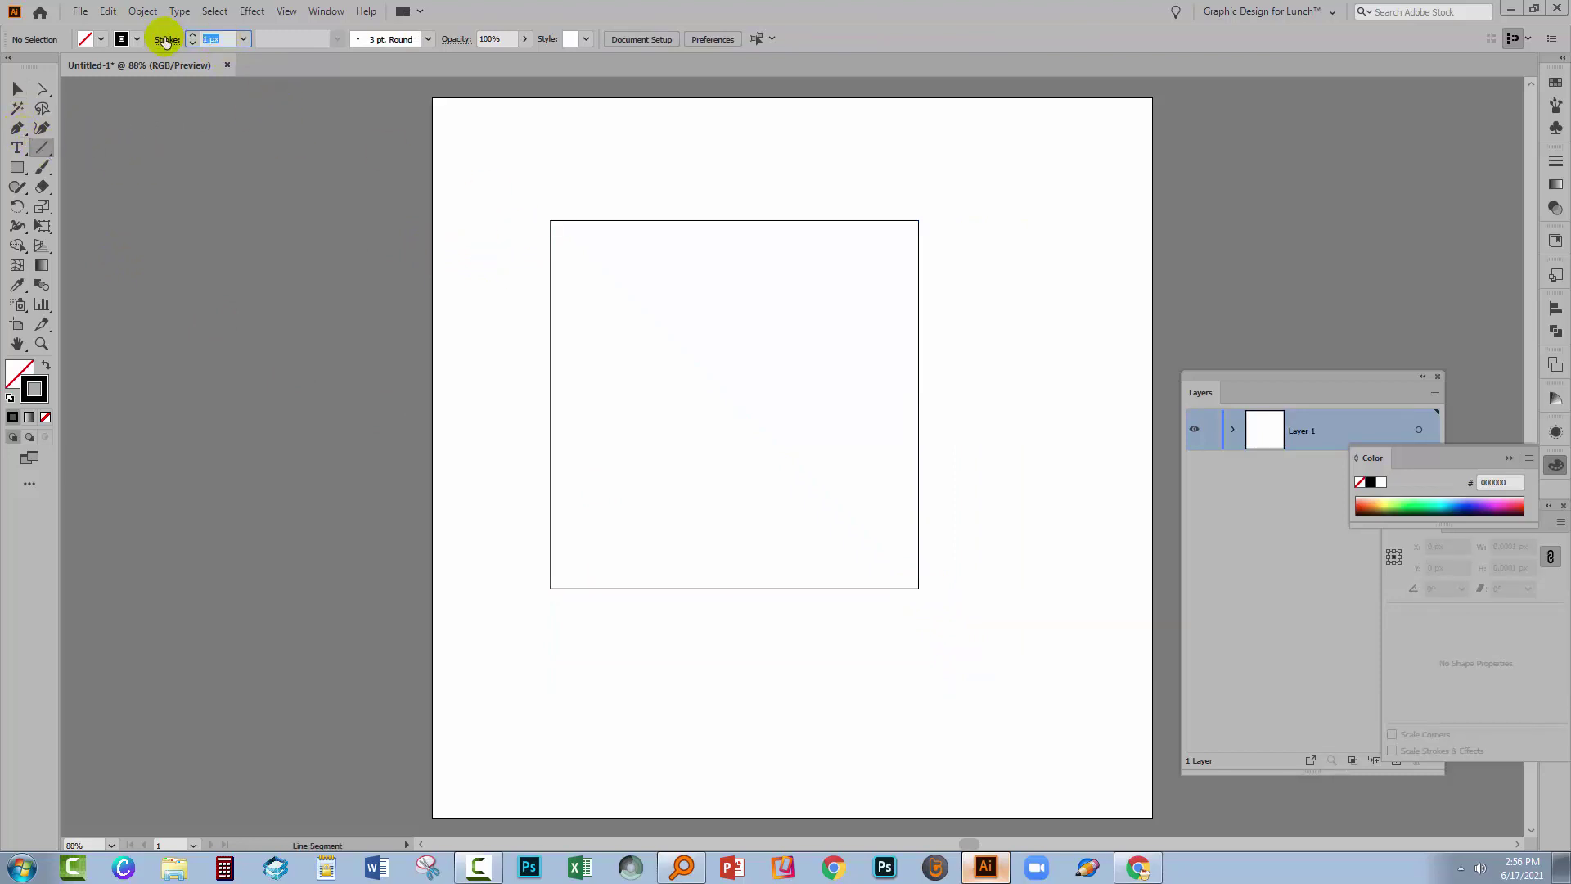
{"action": "type", "text": "18"}
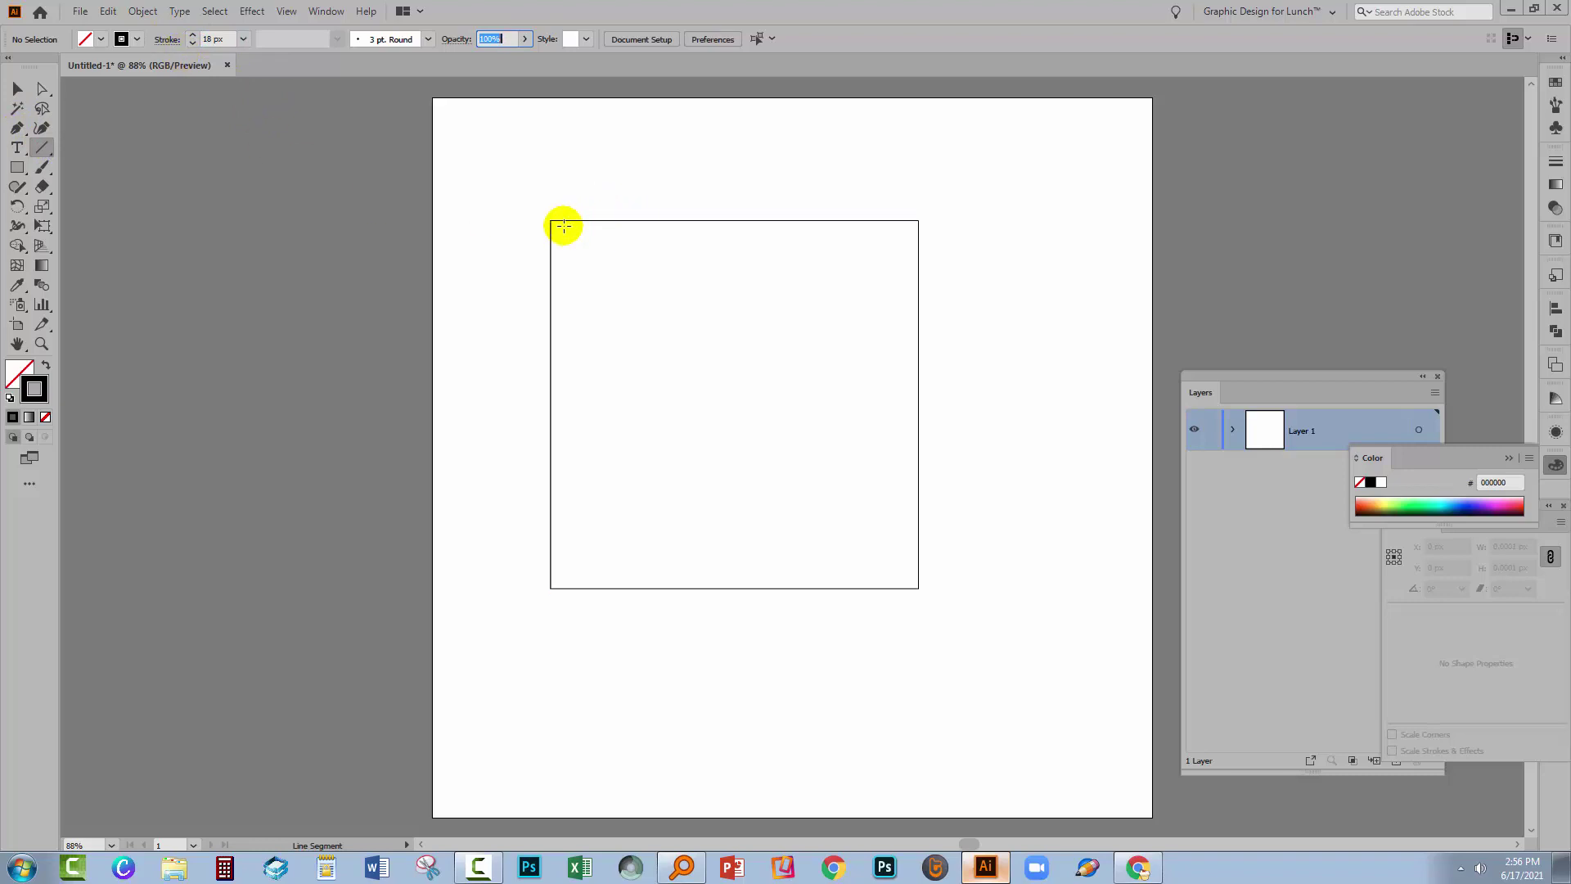
{"action": "left_click", "coordinate": [550, 221]}
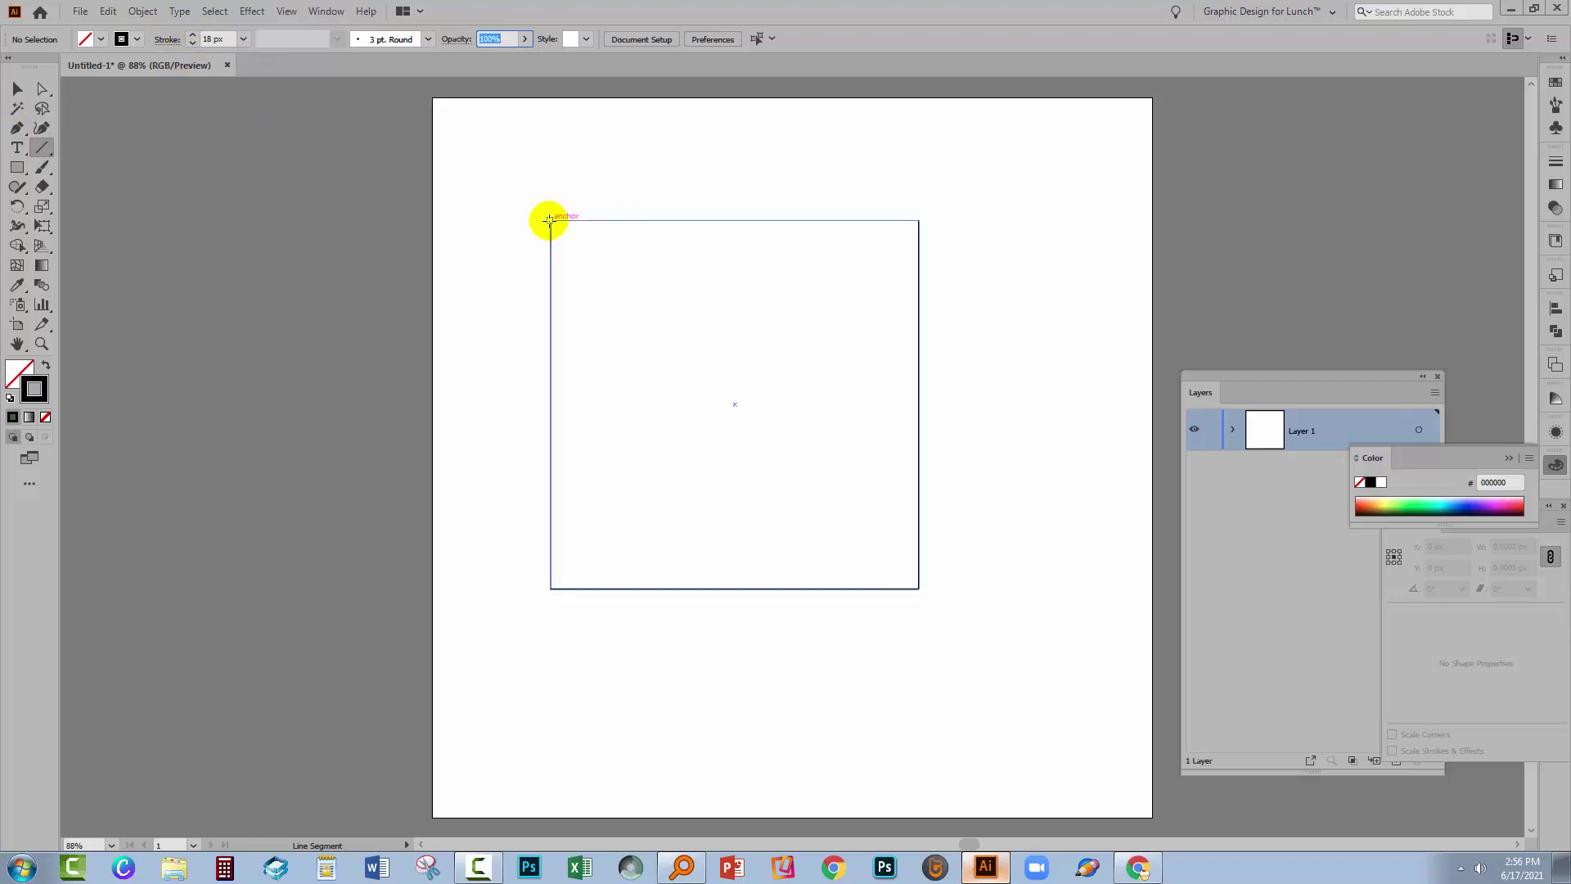
{"action": "left_click_drag", "start_coordinate": [549, 219], "coordinate": [897, 604]}
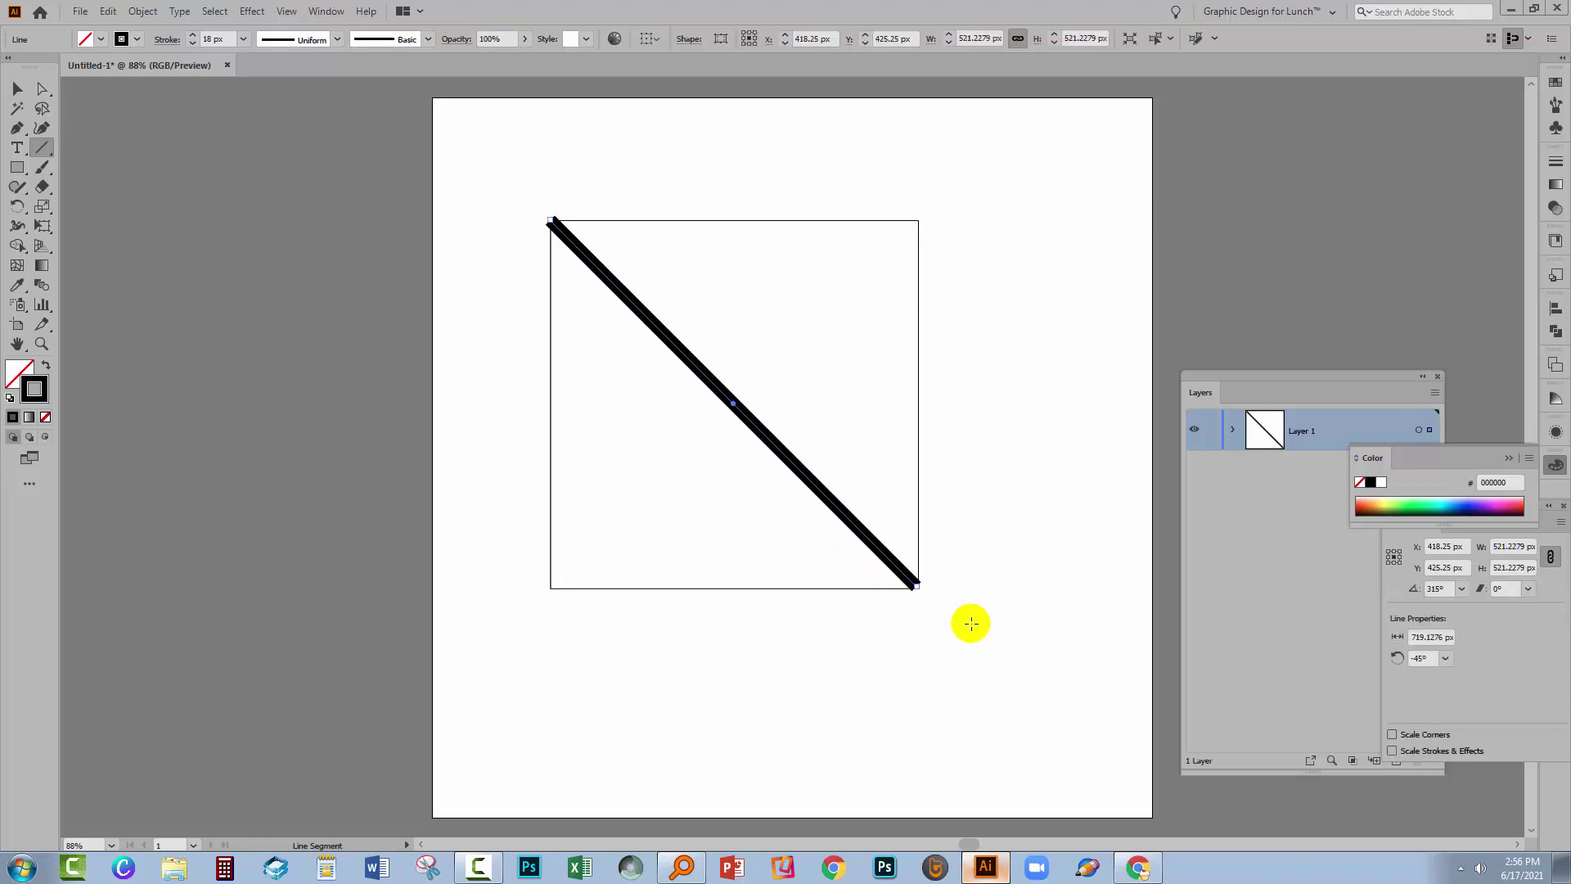
{"action": "key", "text": "v"}
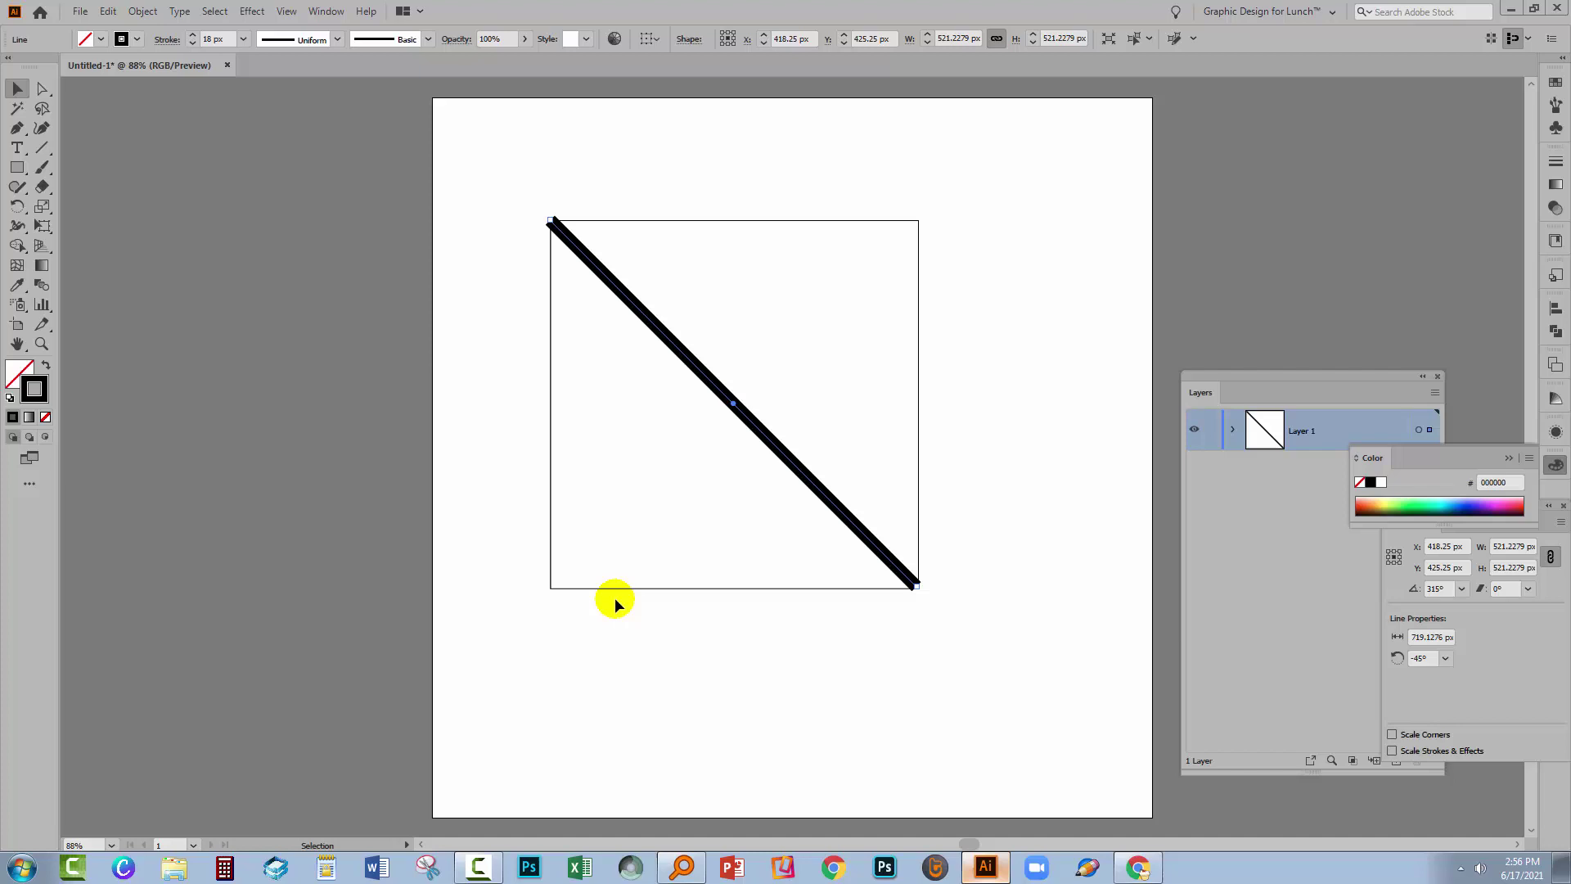
{"action": "left_click", "coordinate": [480, 357]}
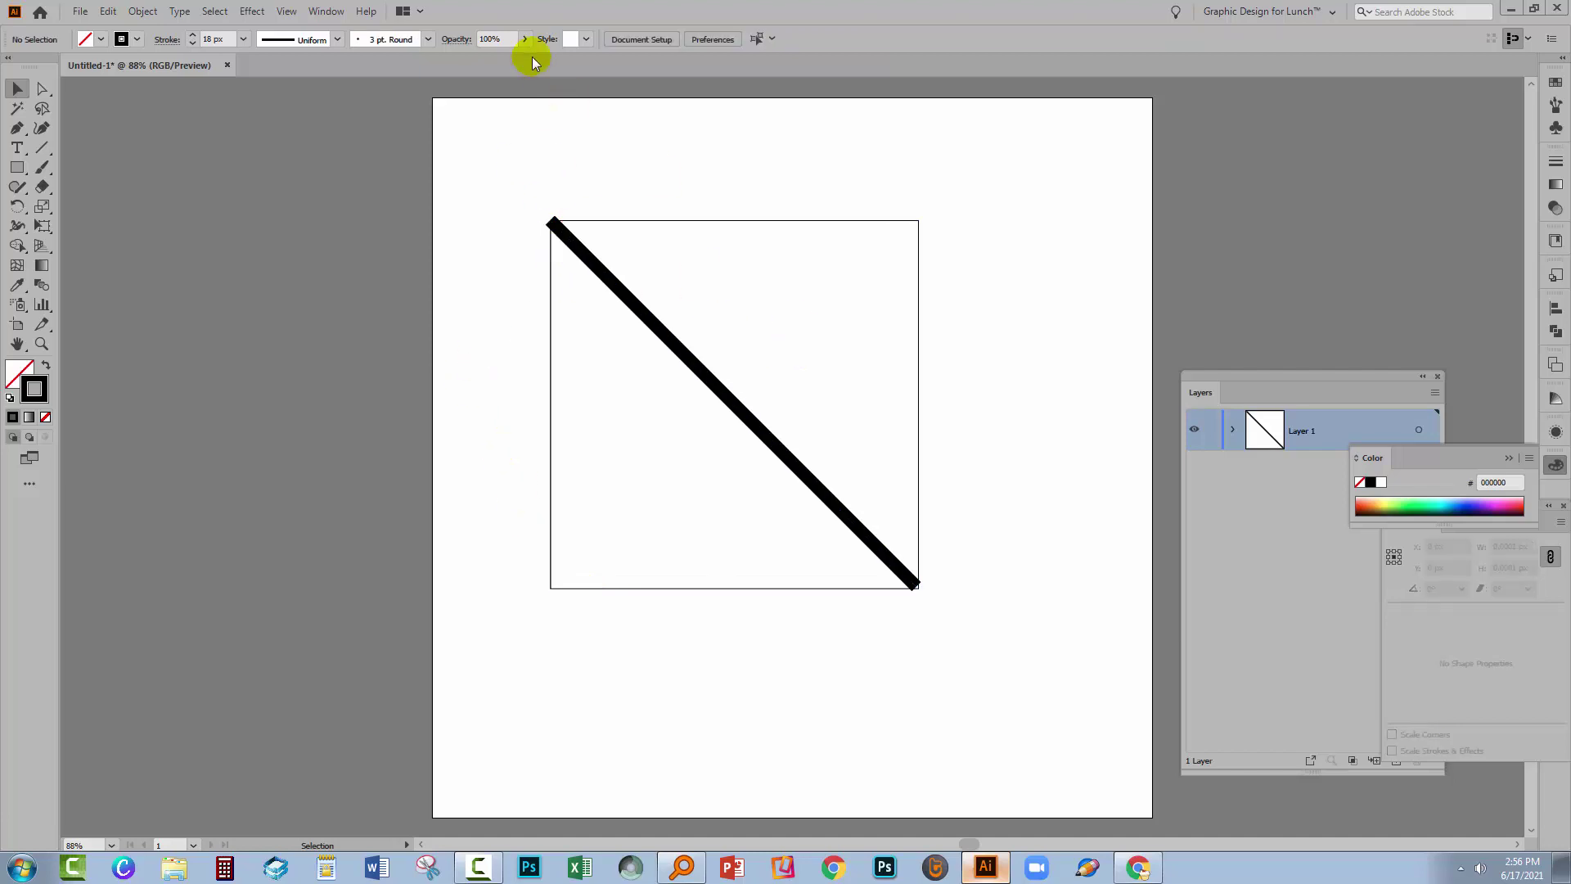
Switch to Outline view and zoom in on the square's bottom-right corner
{"action": "left_click", "coordinate": [289, 11]}
{"action": "left_click", "coordinate": [323, 31]}
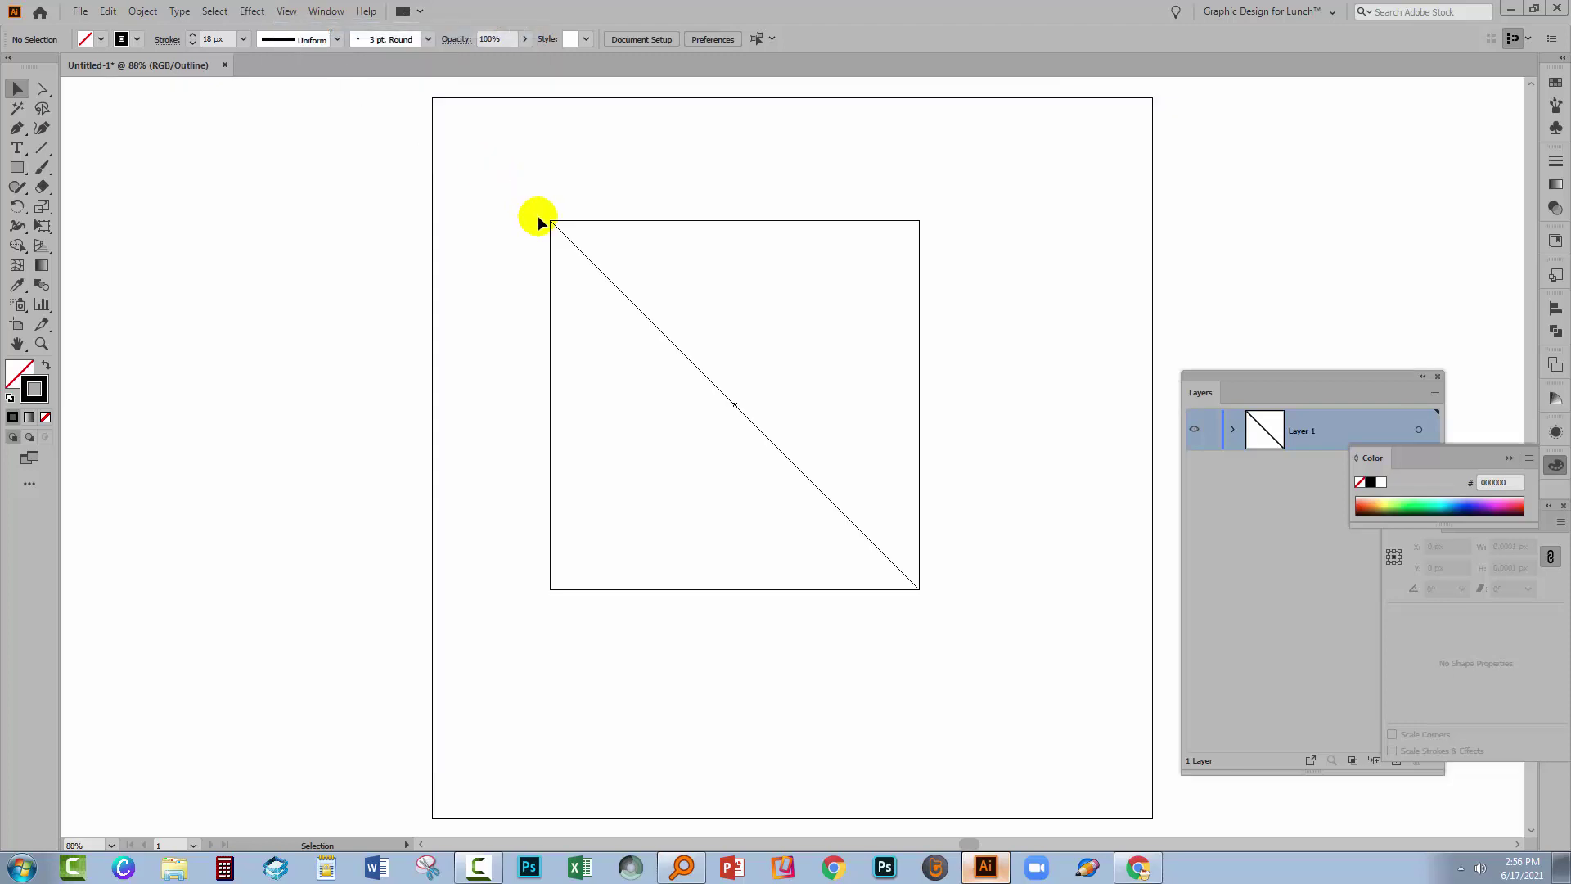
{"action": "key", "text": "z"}
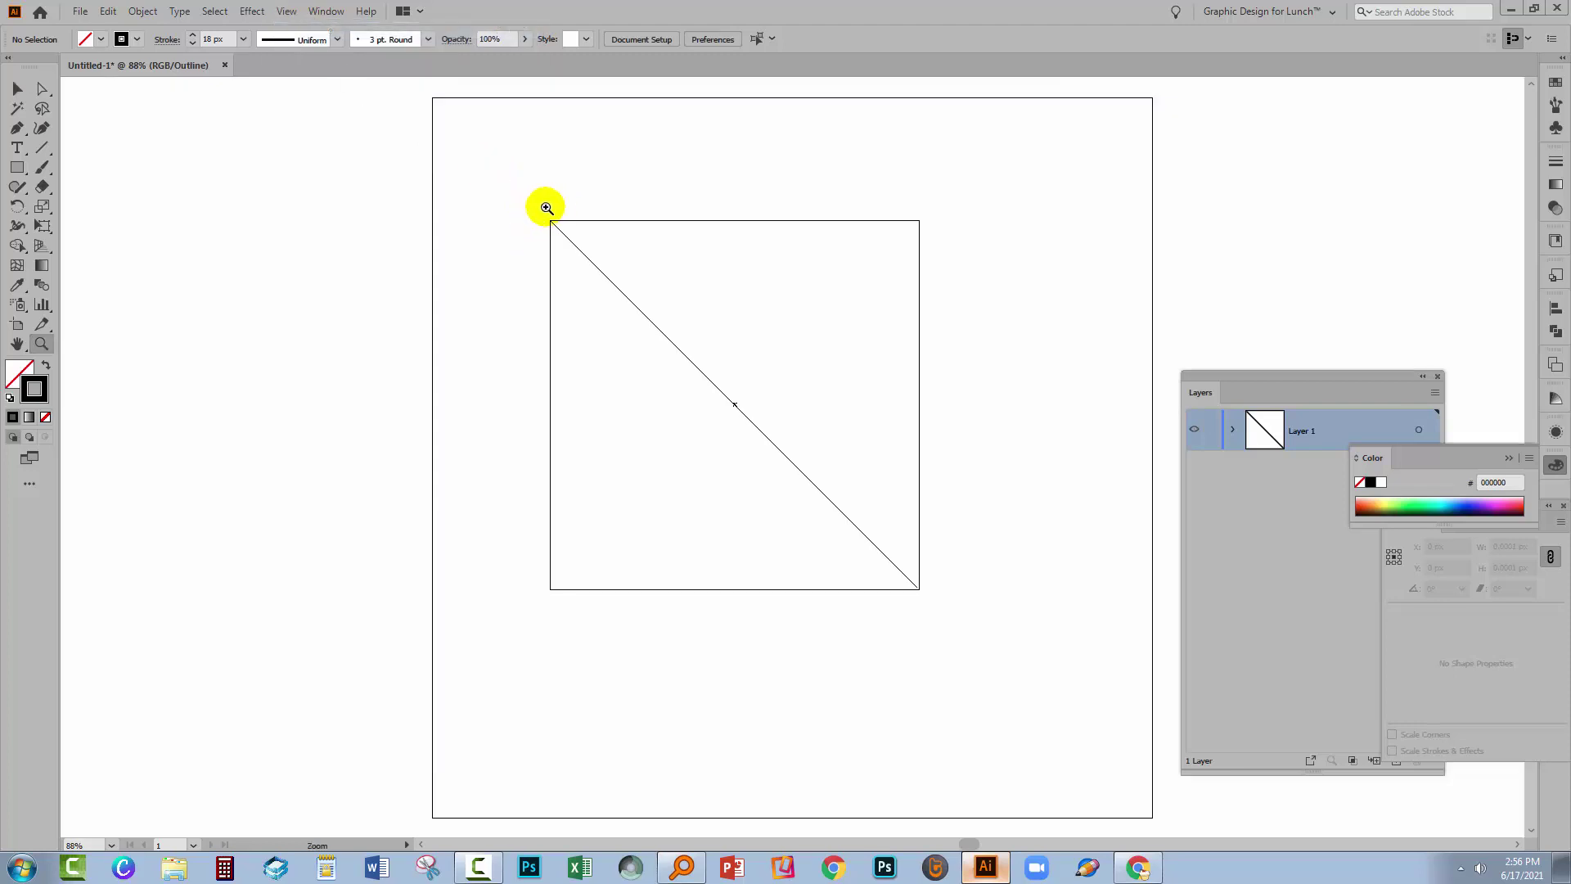
{"action": "left_click_drag", "start_coordinate": [546, 208], "coordinate": [579, 284]}
{"action": "left_click_drag", "start_coordinate": [713, 266], "coordinate": [714, 267]}
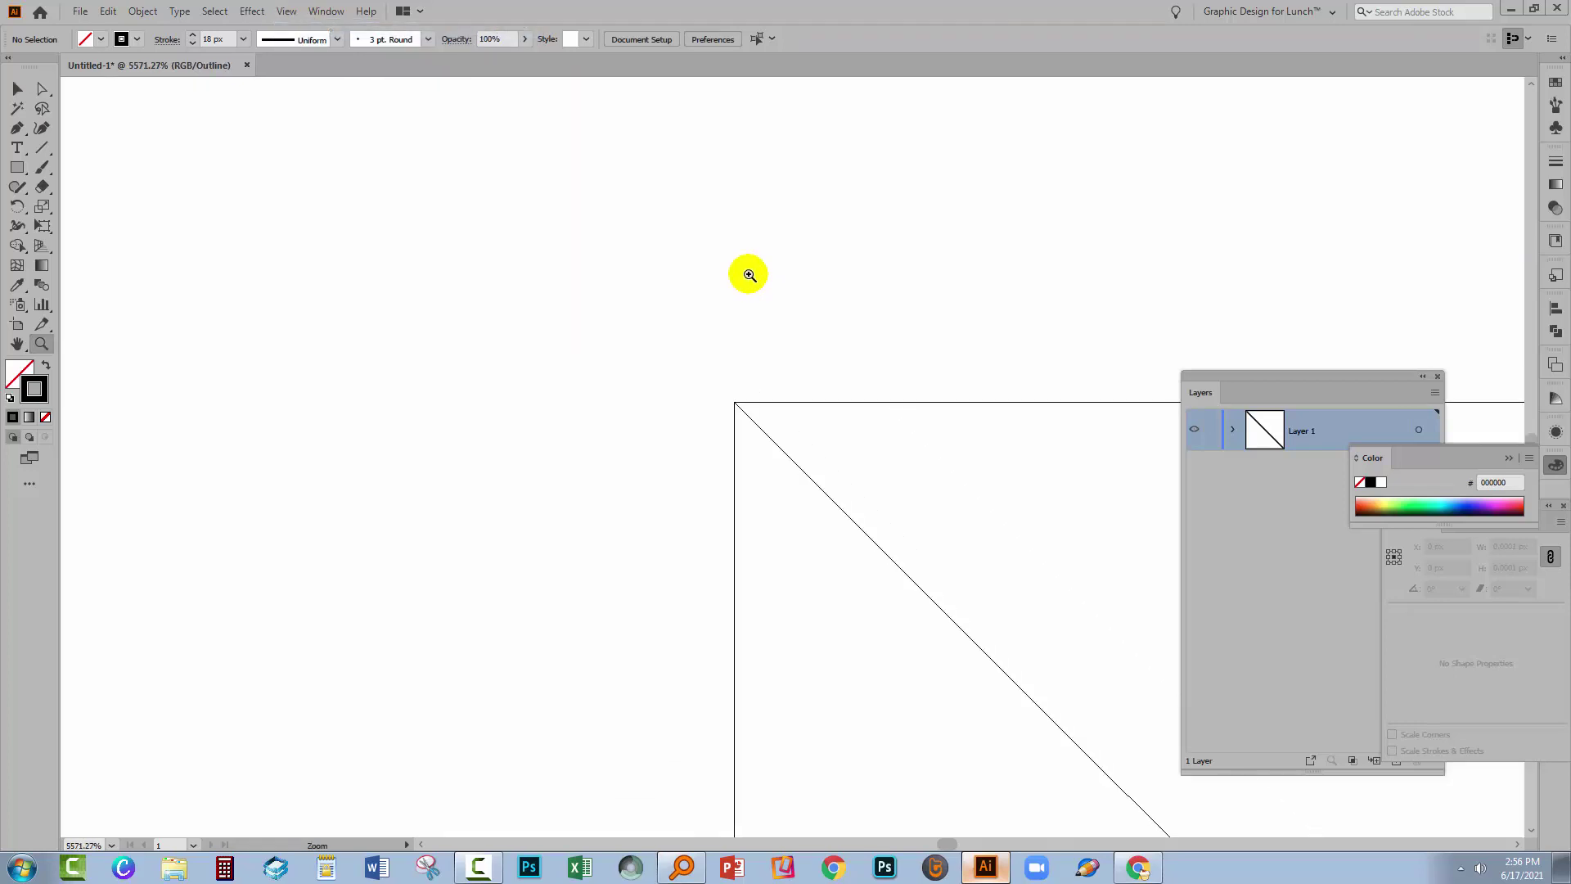
{"action": "left_click", "coordinate": [717, 412], "text": "alt"}
{"action": "left_click", "coordinate": [965, 567], "text": "alt"}
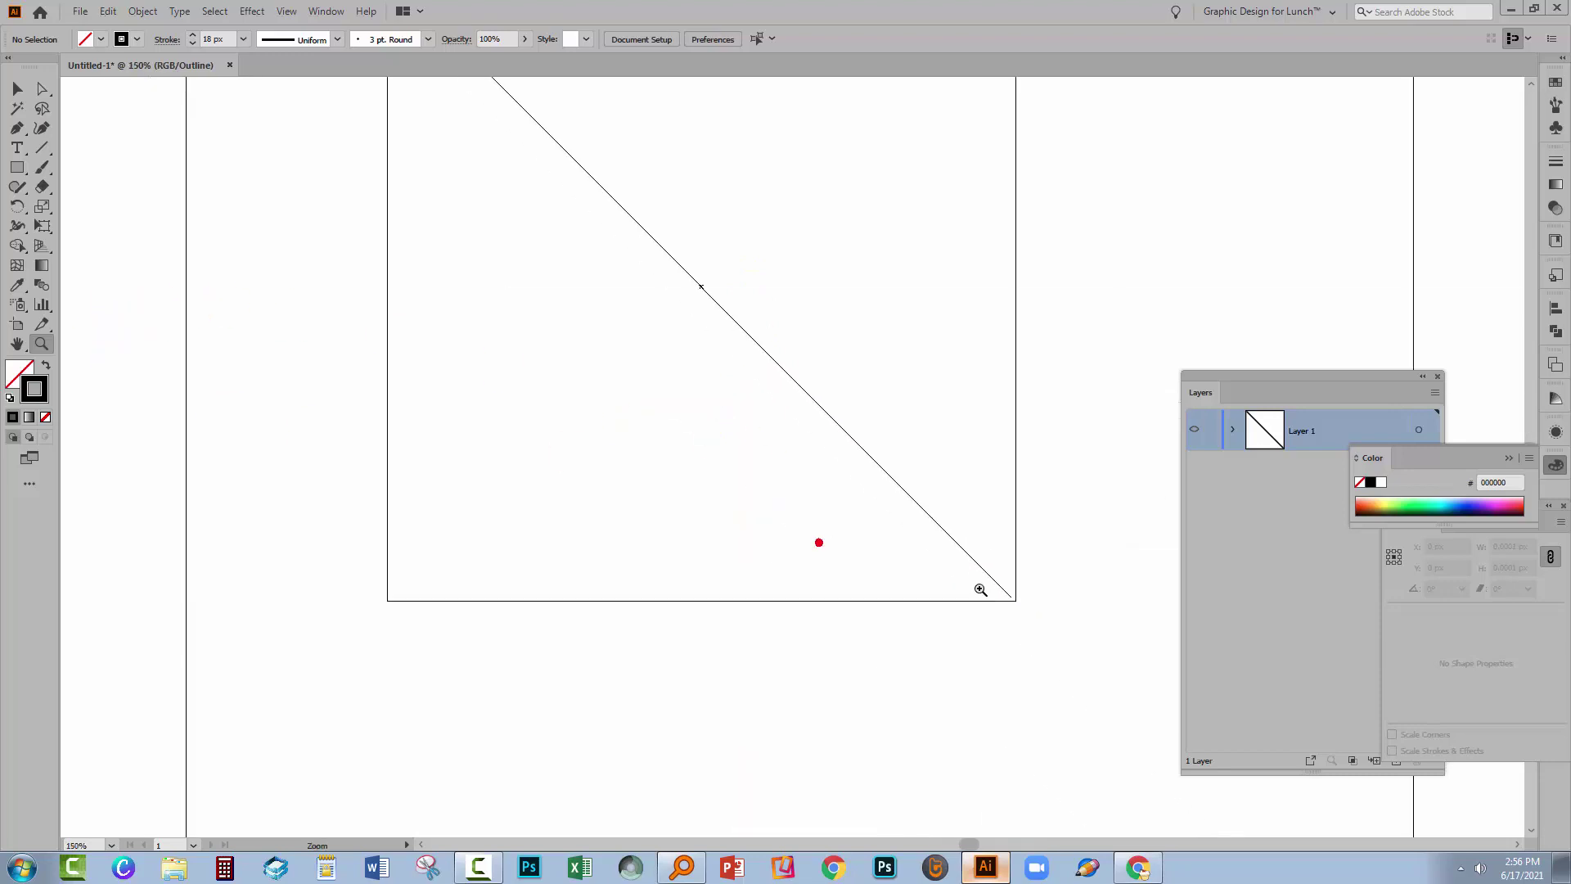
{"action": "left_click_drag", "start_coordinate": [993, 562], "coordinate": [1037, 635]}
{"action": "left_click", "coordinate": [42, 88]}
Drag the line's lower end anchor onto the square's bottom-right corner, then fit the artboard
{"action": "left_click", "coordinate": [750, 450]}
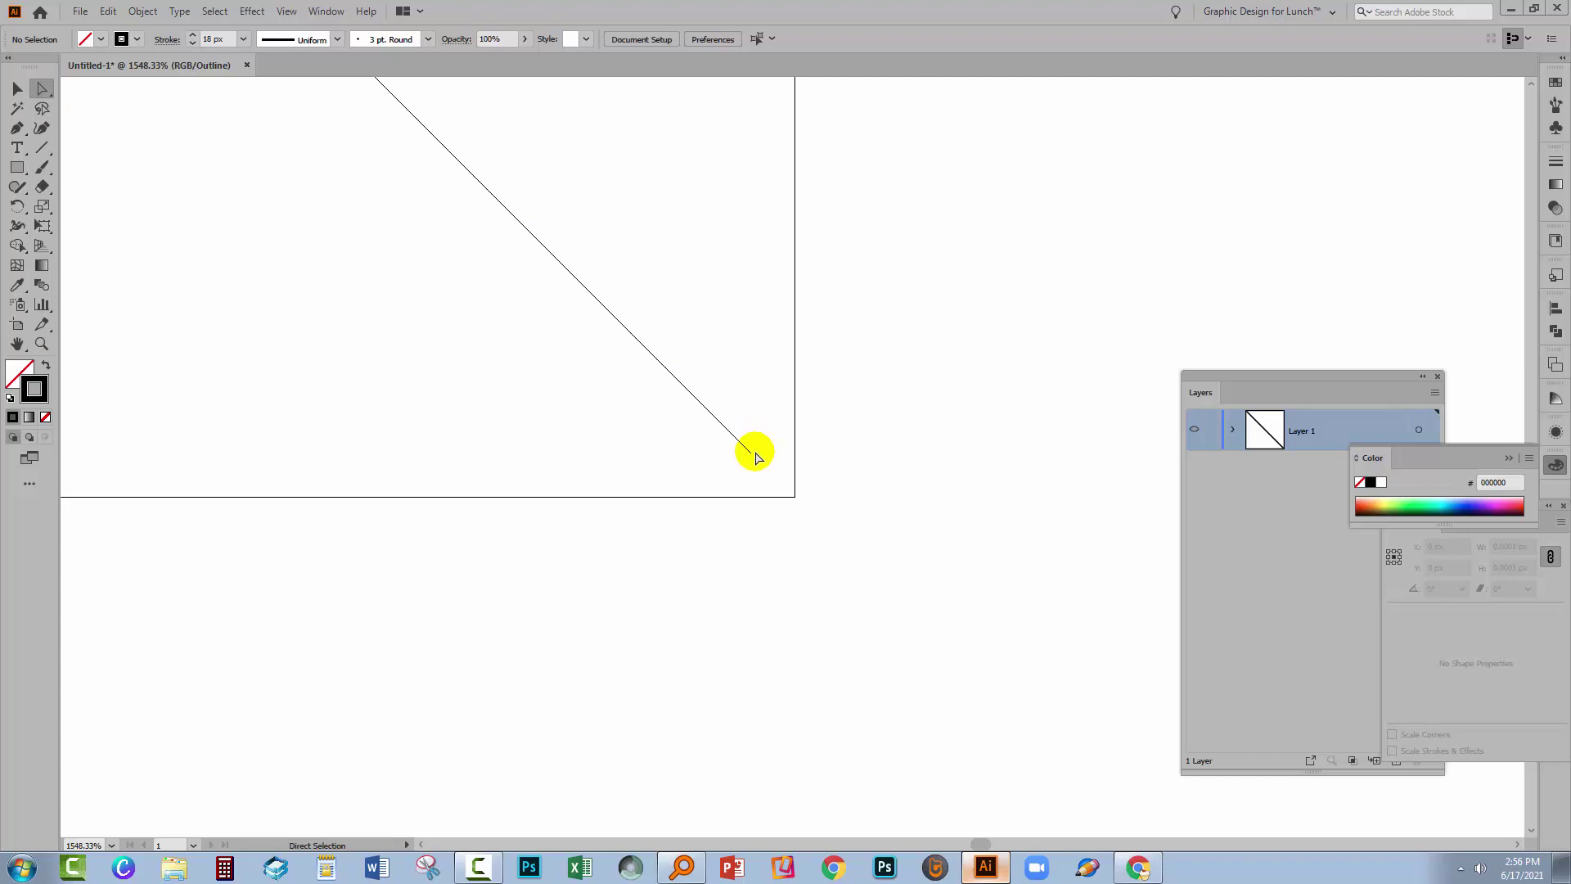
{"action": "left_click", "coordinate": [750, 453]}
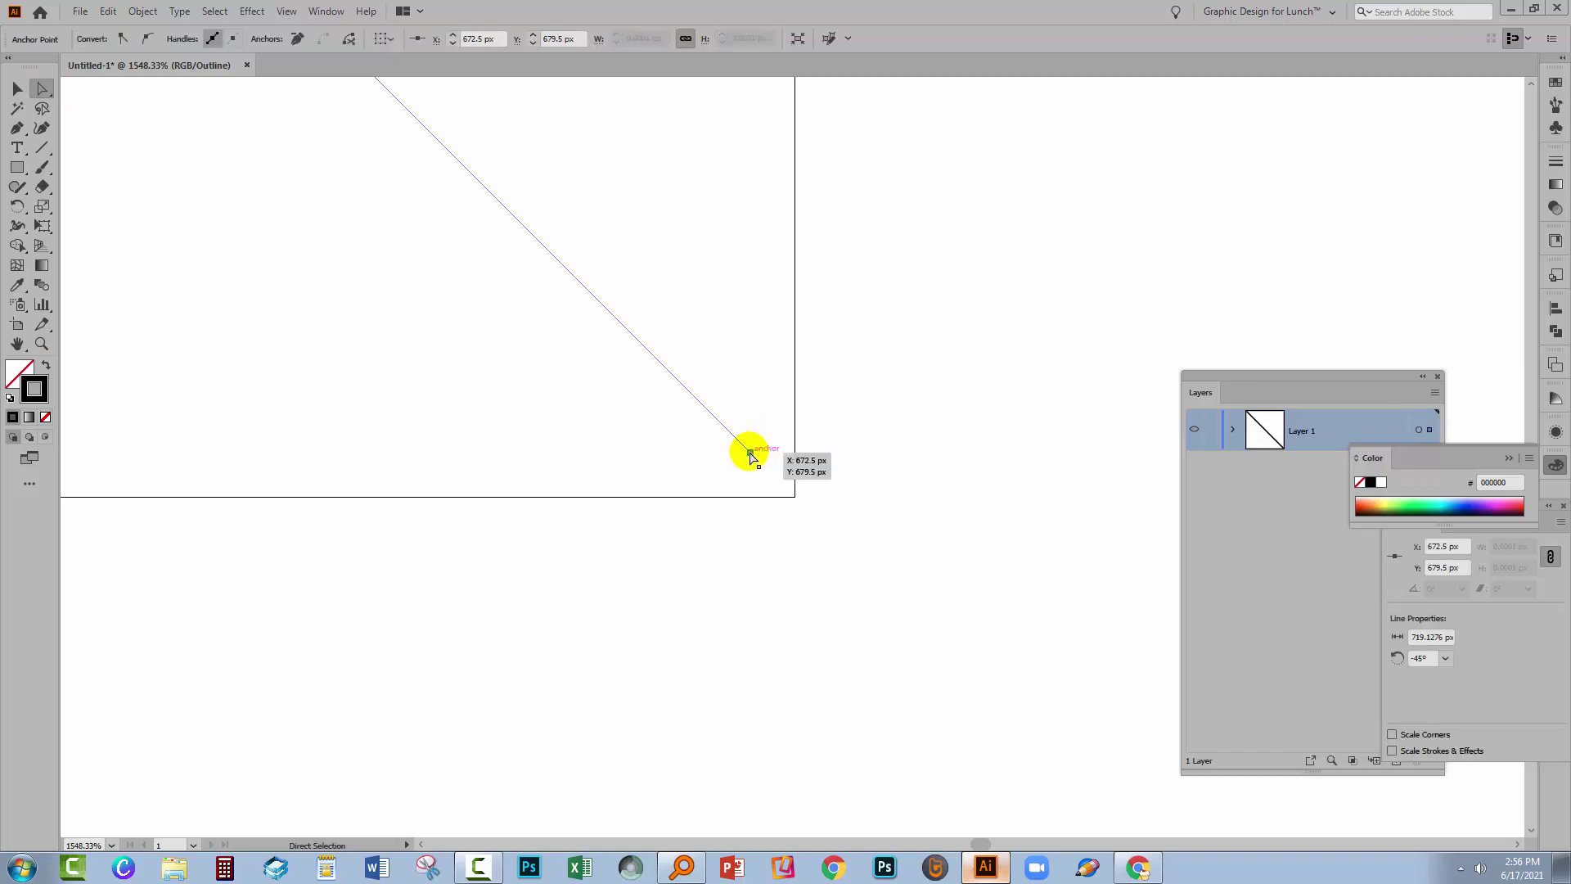
{"action": "left_click_drag", "start_coordinate": [751, 453], "coordinate": [794, 496]}
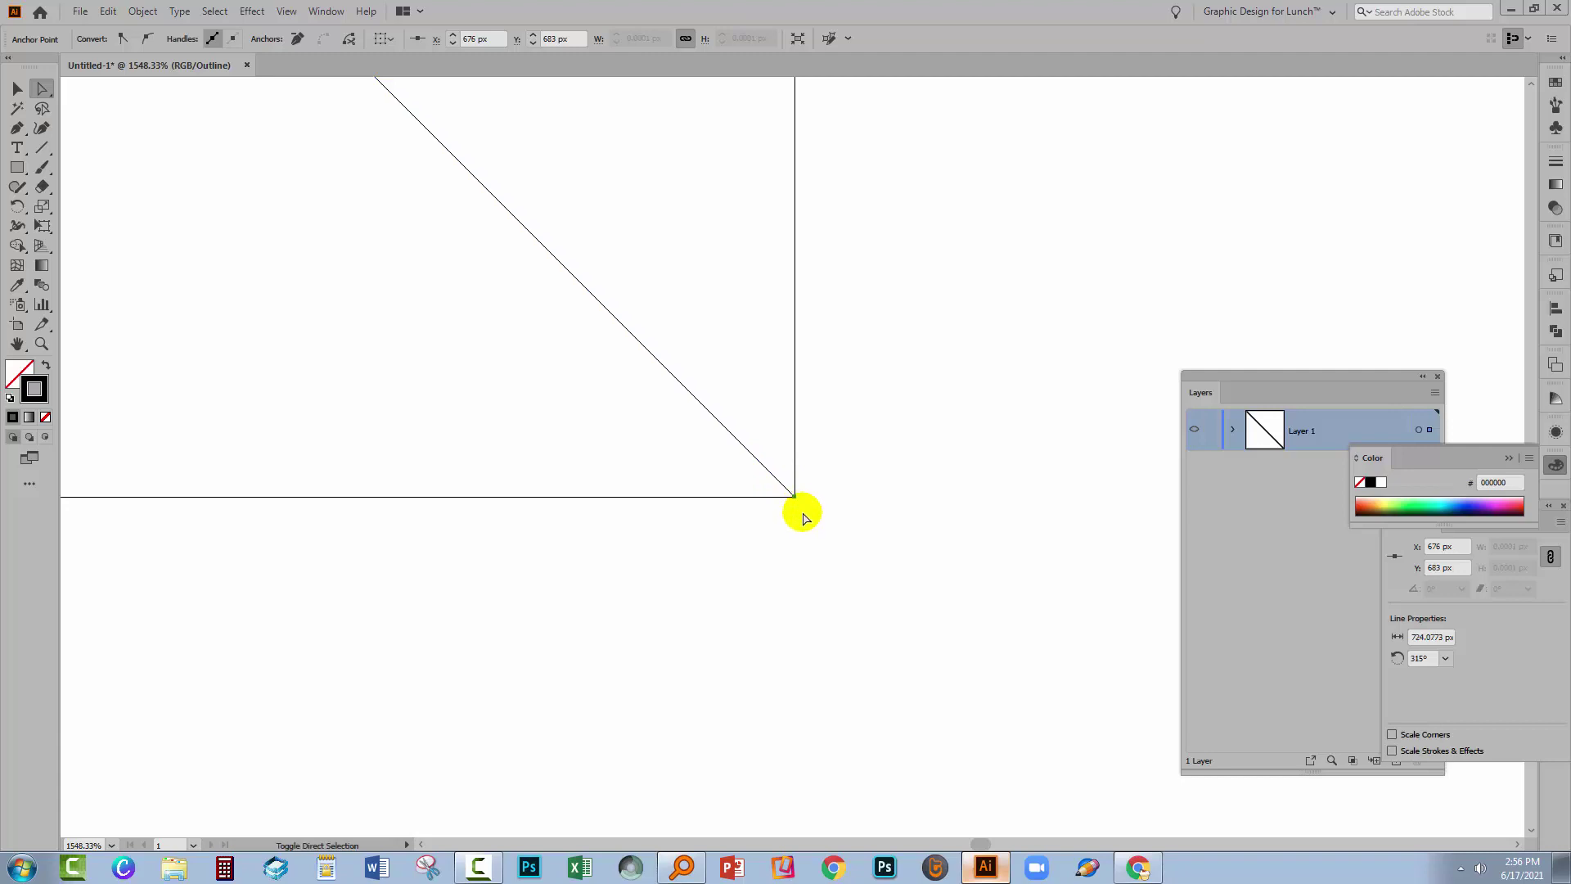
{"action": "left_click", "coordinate": [798, 517]}
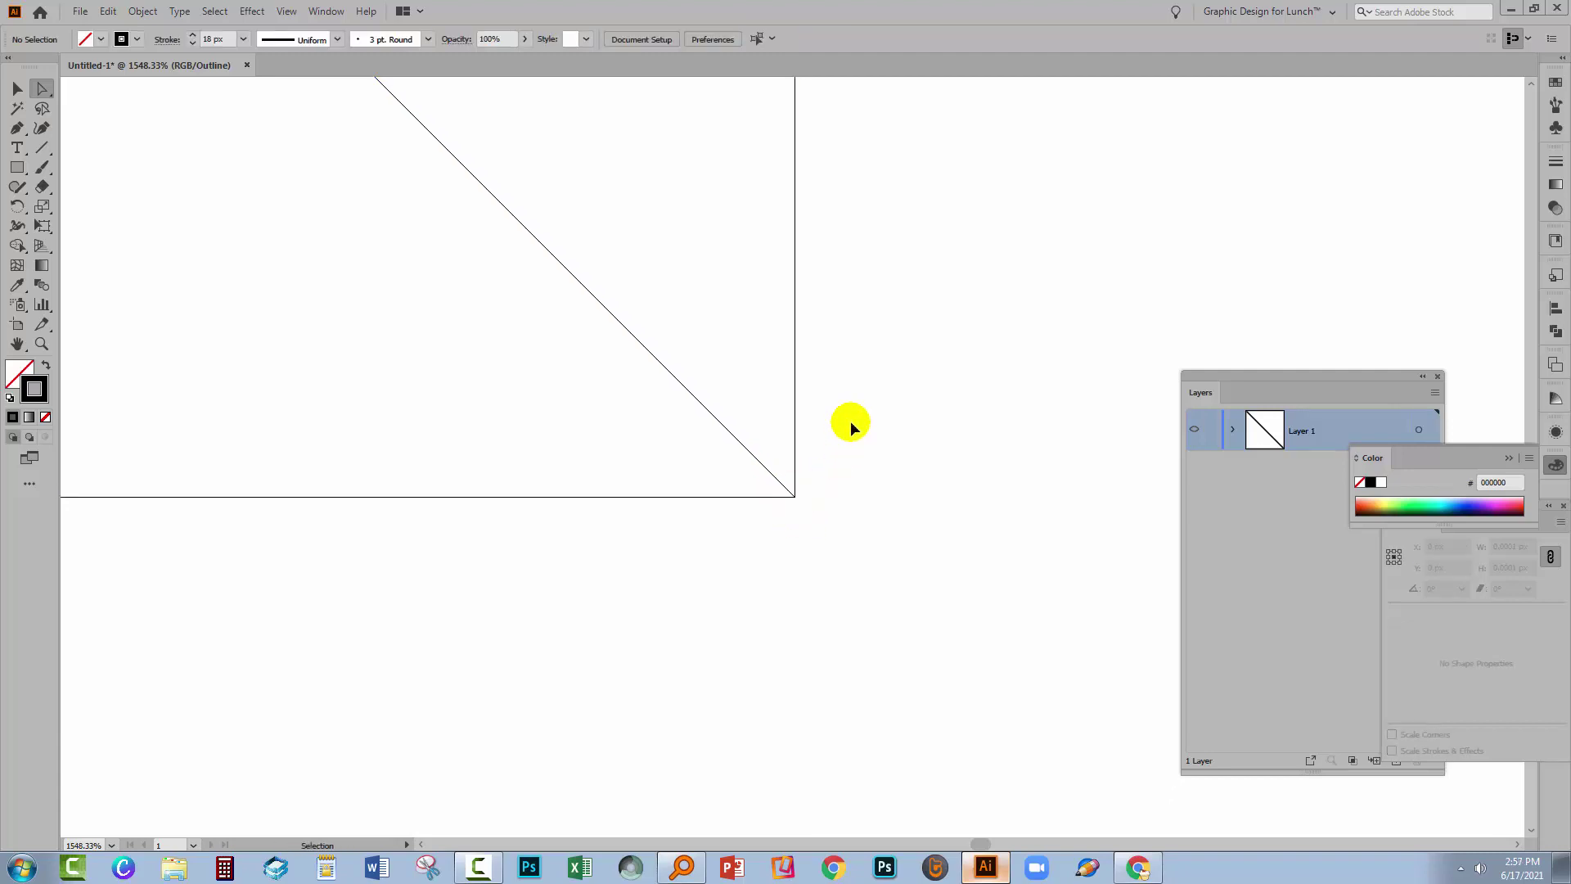
{"action": "key", "text": "ctrl+0"}
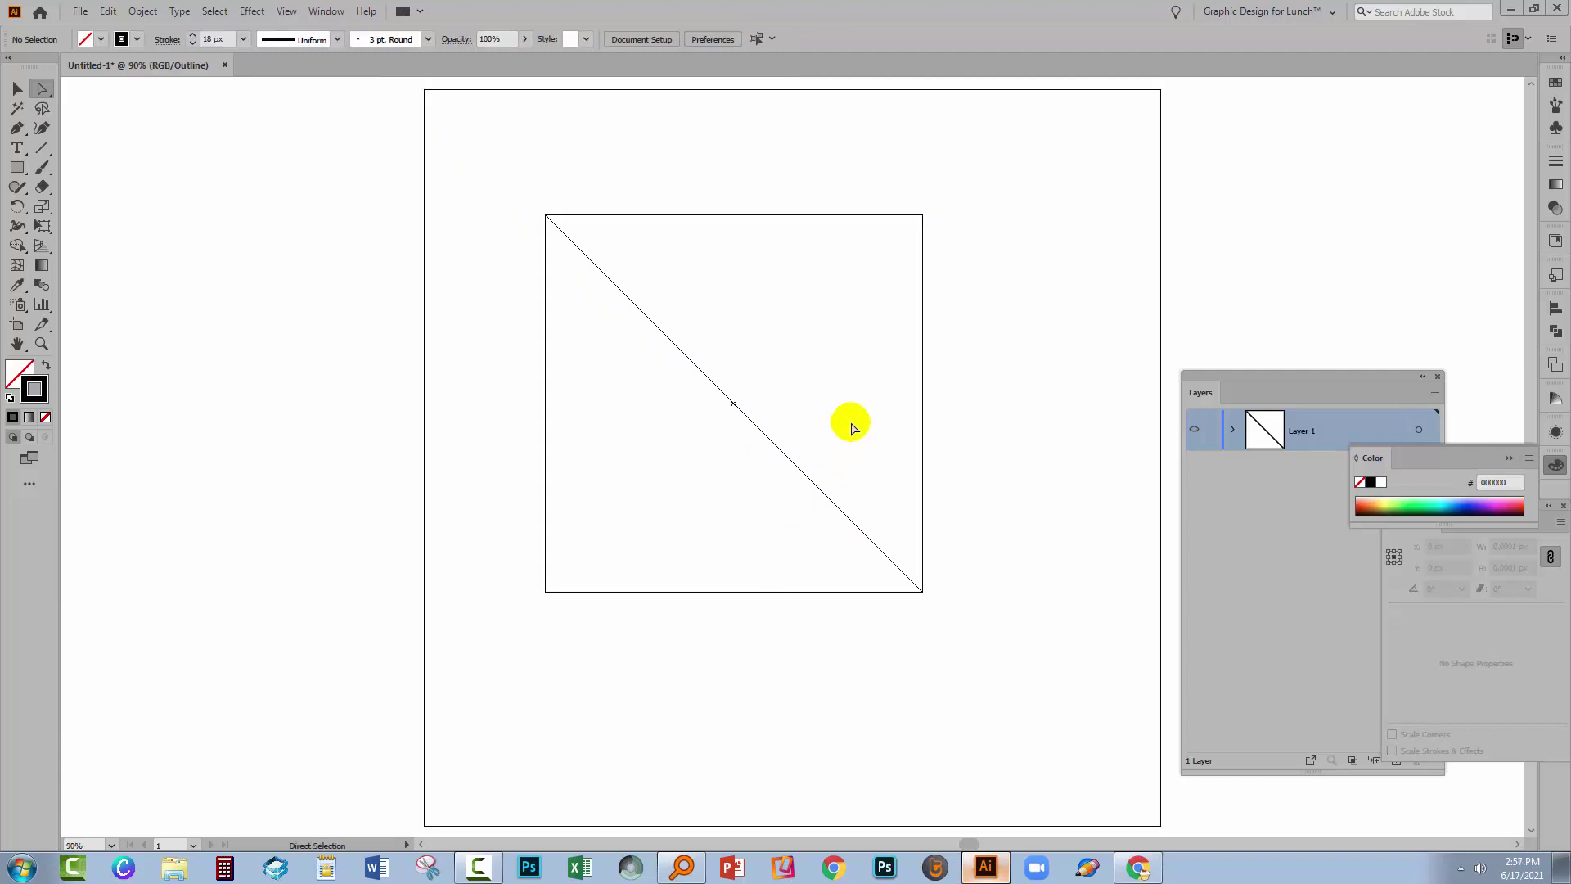
Return to Preview mode and zoom in on the thick line's end past the square's top-left corner
{"action": "left_click", "coordinate": [291, 10]}
{"action": "left_click", "coordinate": [310, 24]}
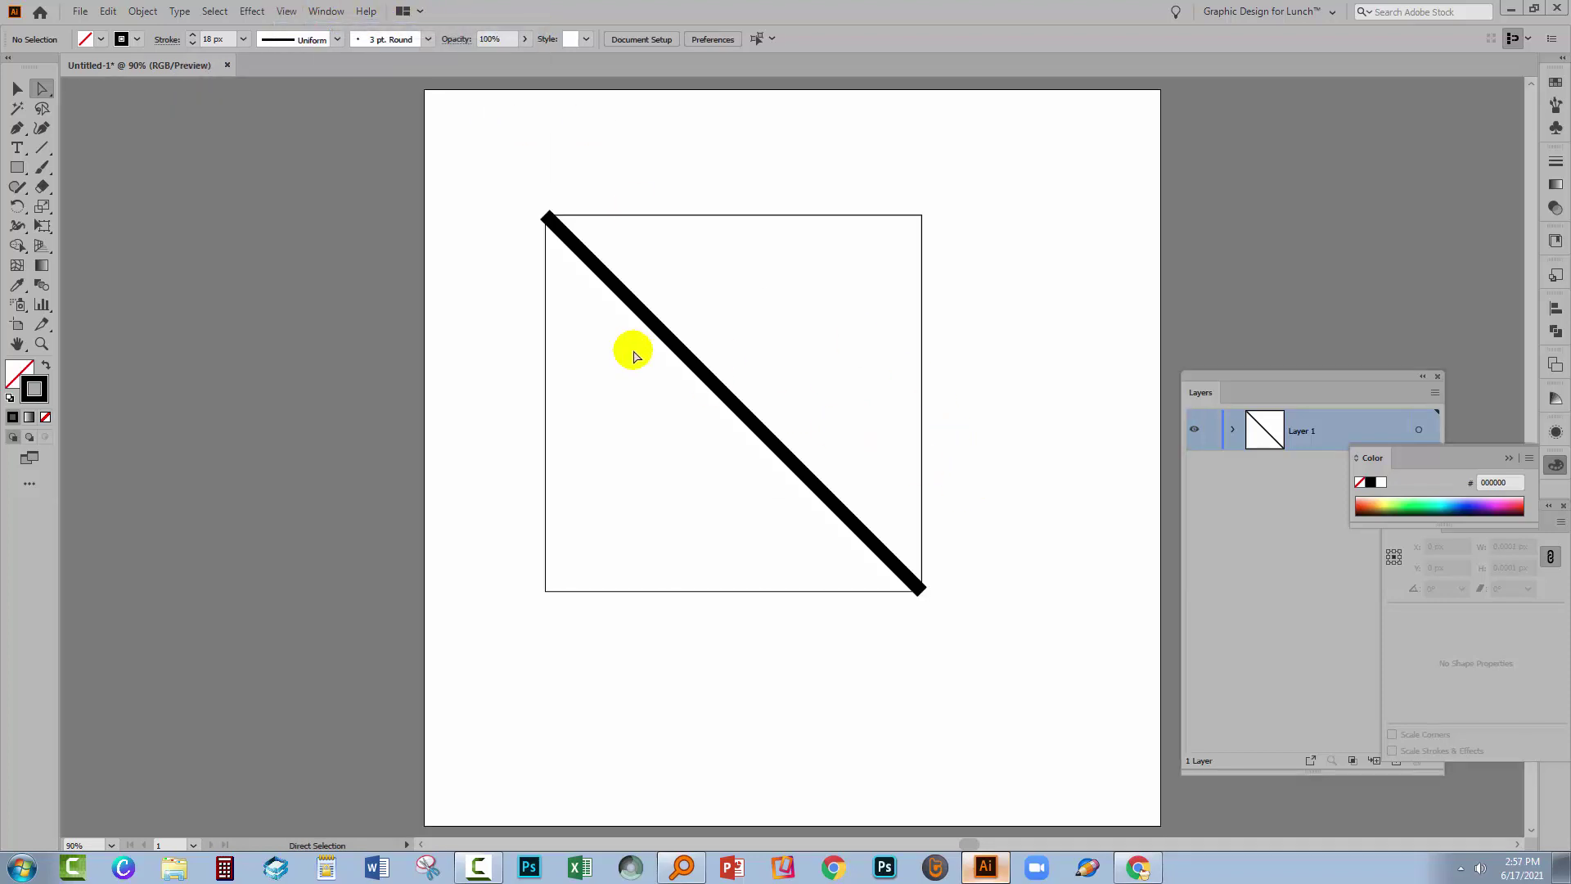
{"action": "left_click", "coordinate": [41, 343]}
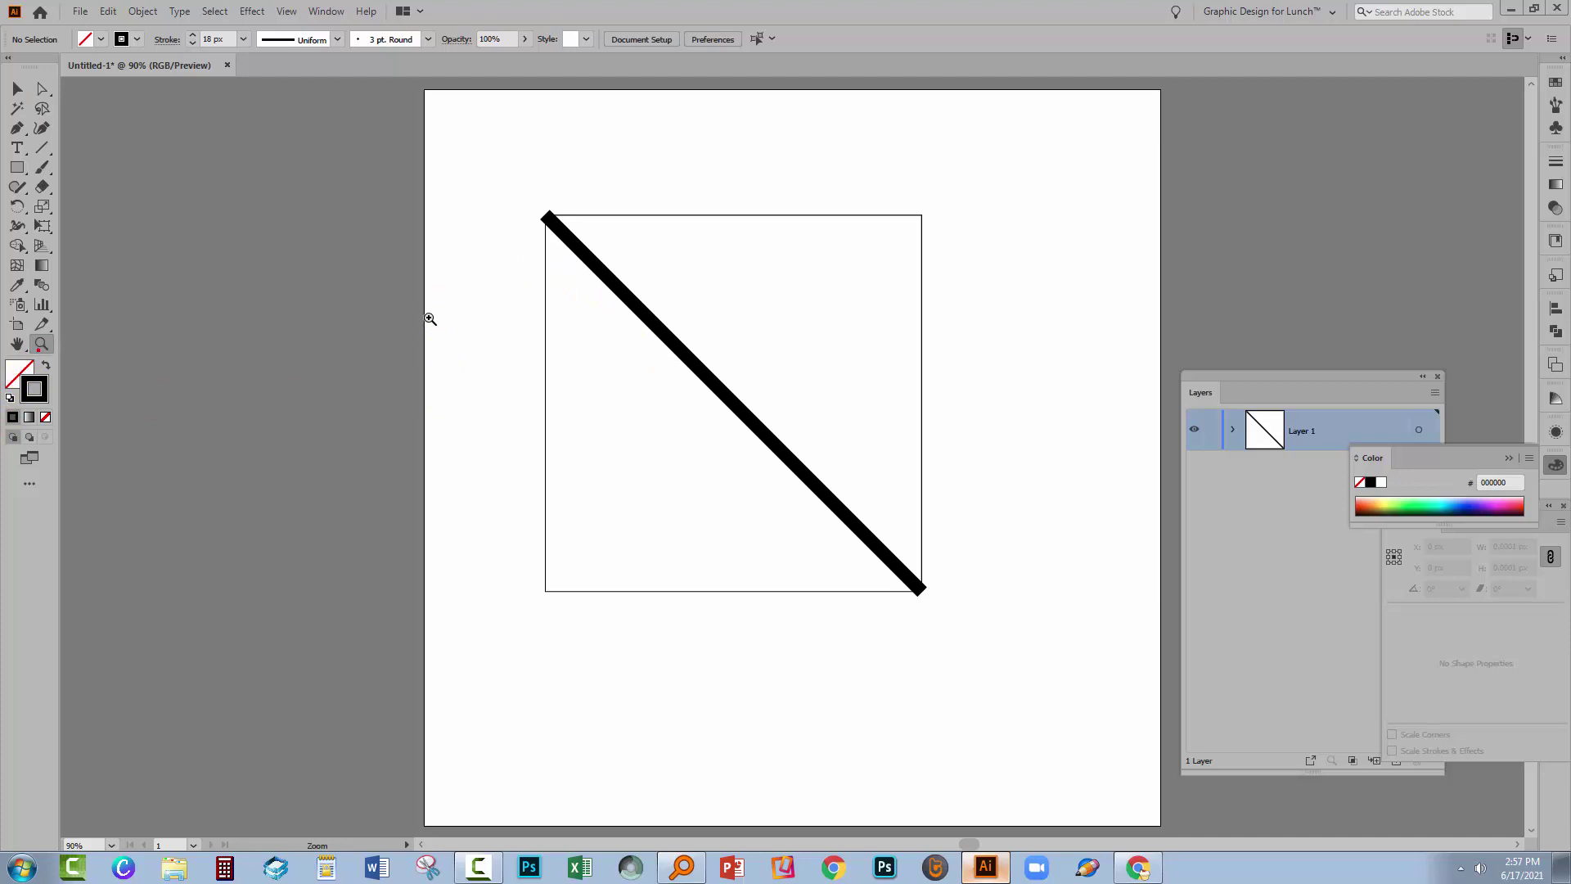
{"action": "left_click_drag", "start_coordinate": [529, 167], "coordinate": [589, 292]}
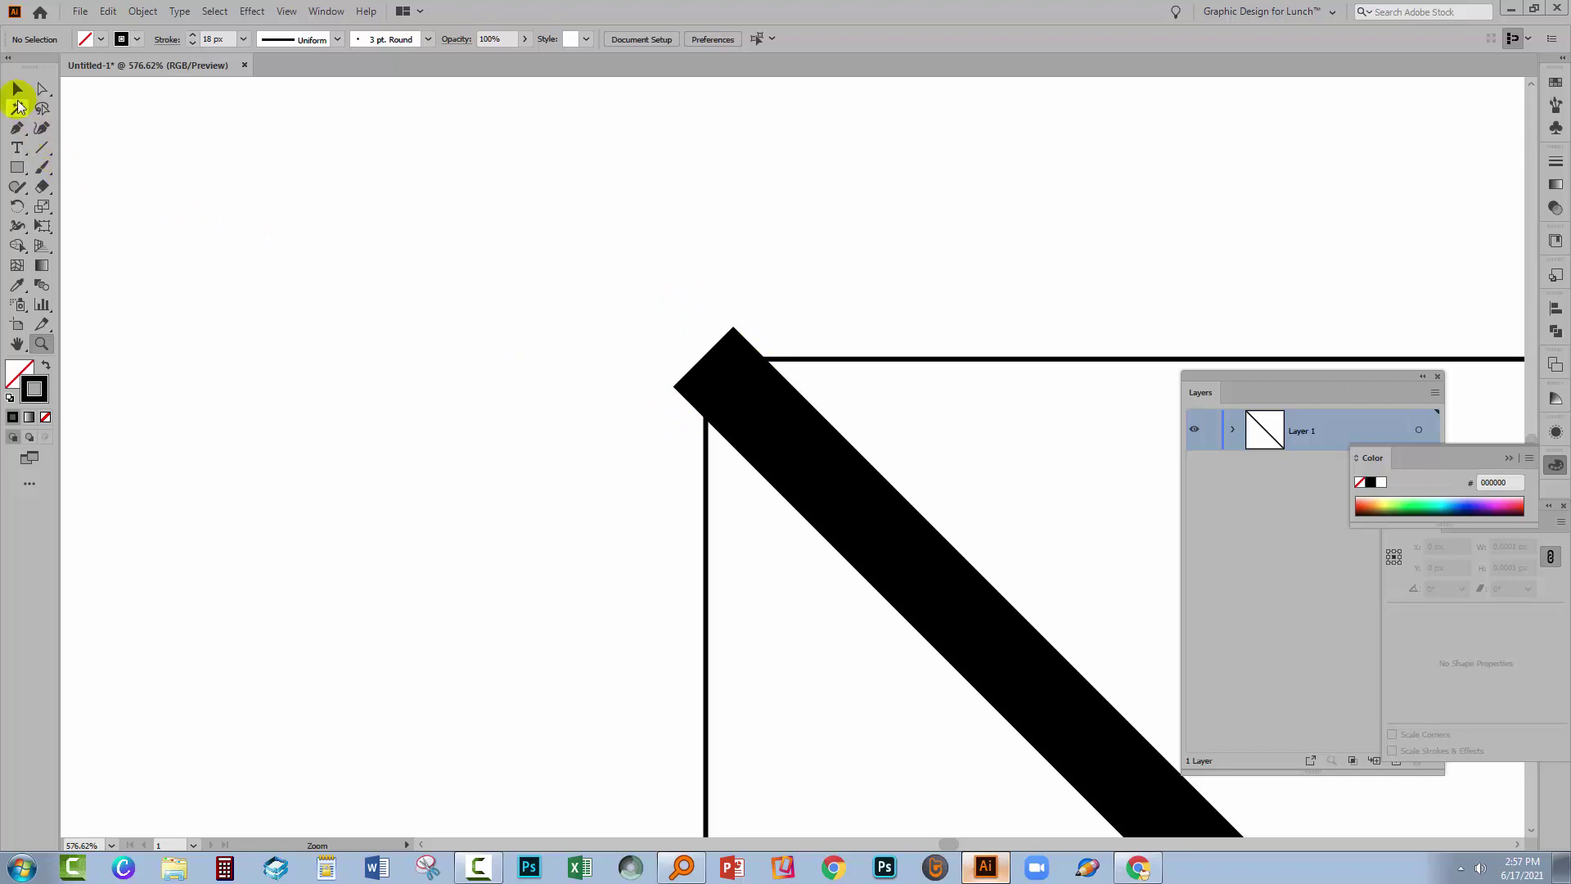
{"action": "left_click", "coordinate": [15, 90]}
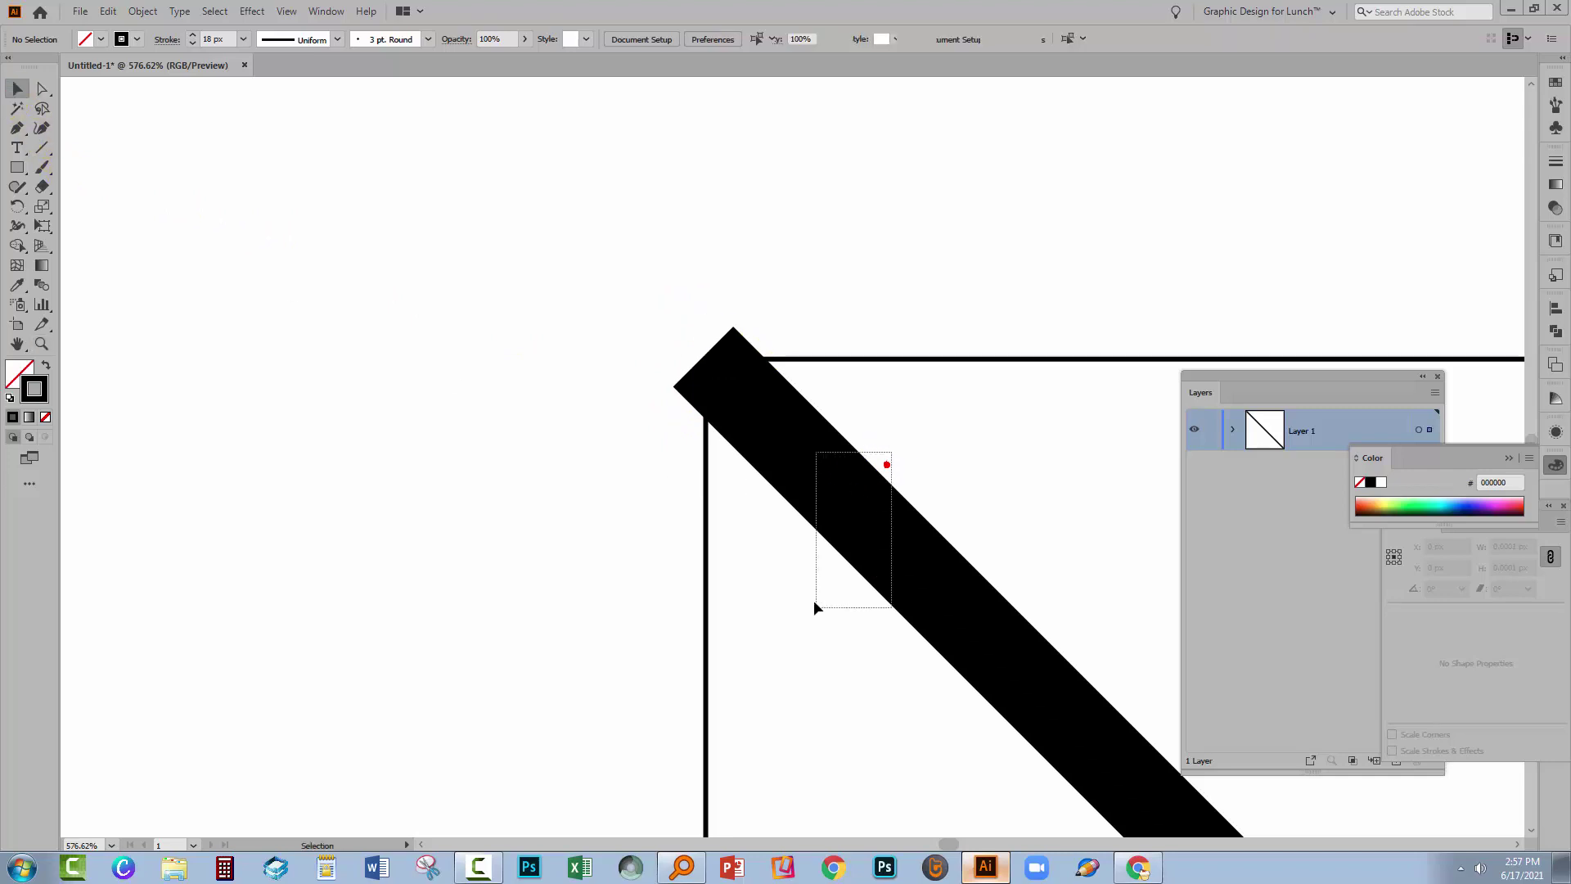
Apply start and end arrowheads to the diagonal line in the Stroke panel, then fit the artboard
{"action": "left_click_drag", "start_coordinate": [815, 608], "coordinate": [815, 605]}
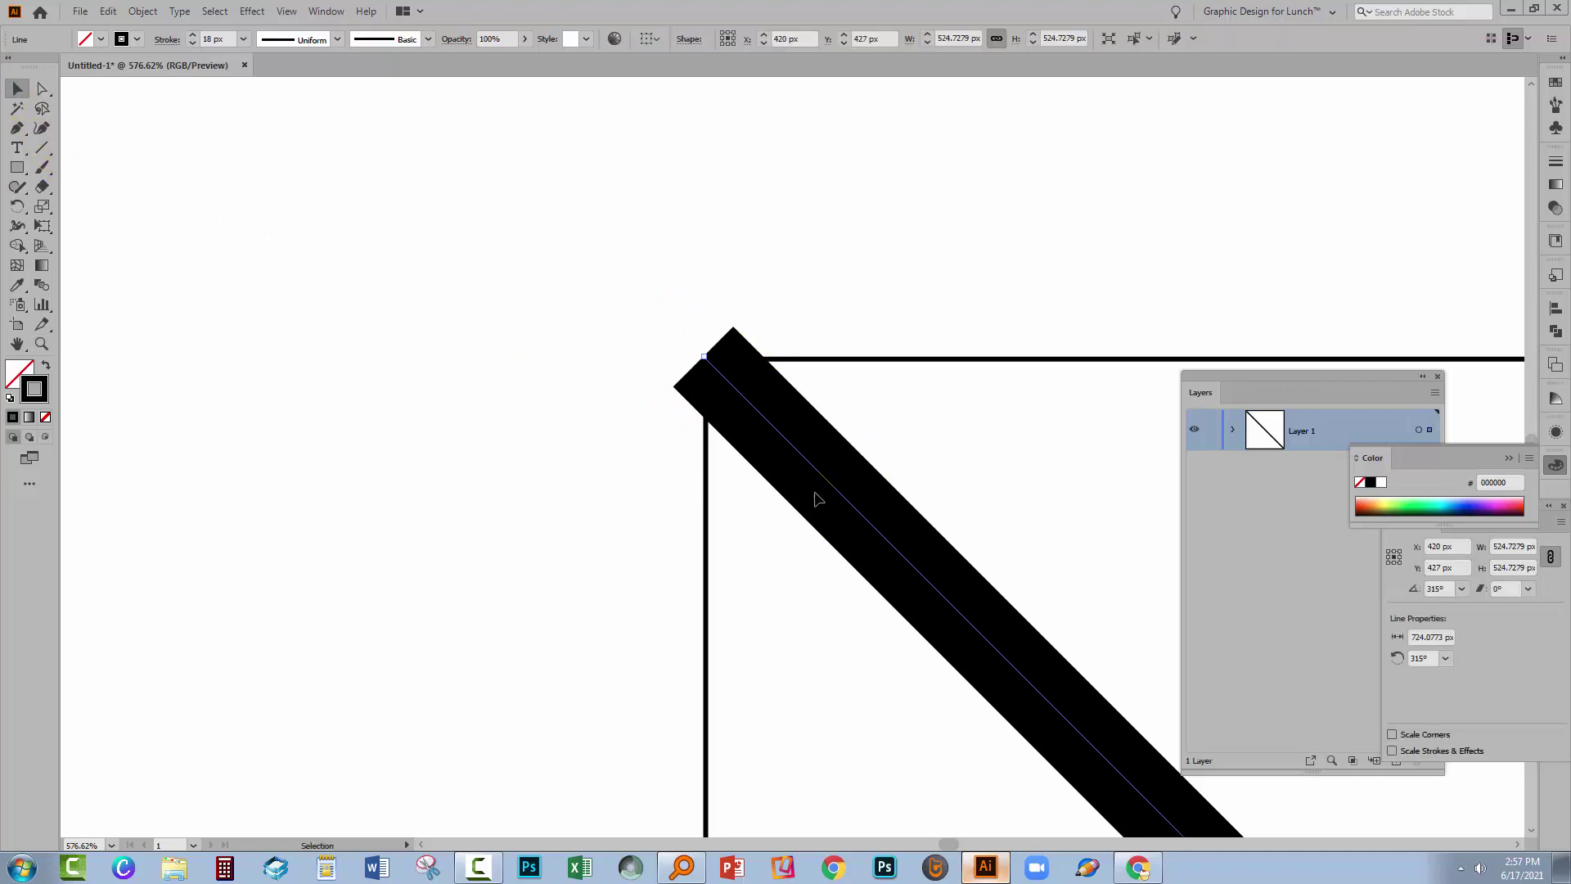
{"action": "left_click", "coordinate": [166, 41]}
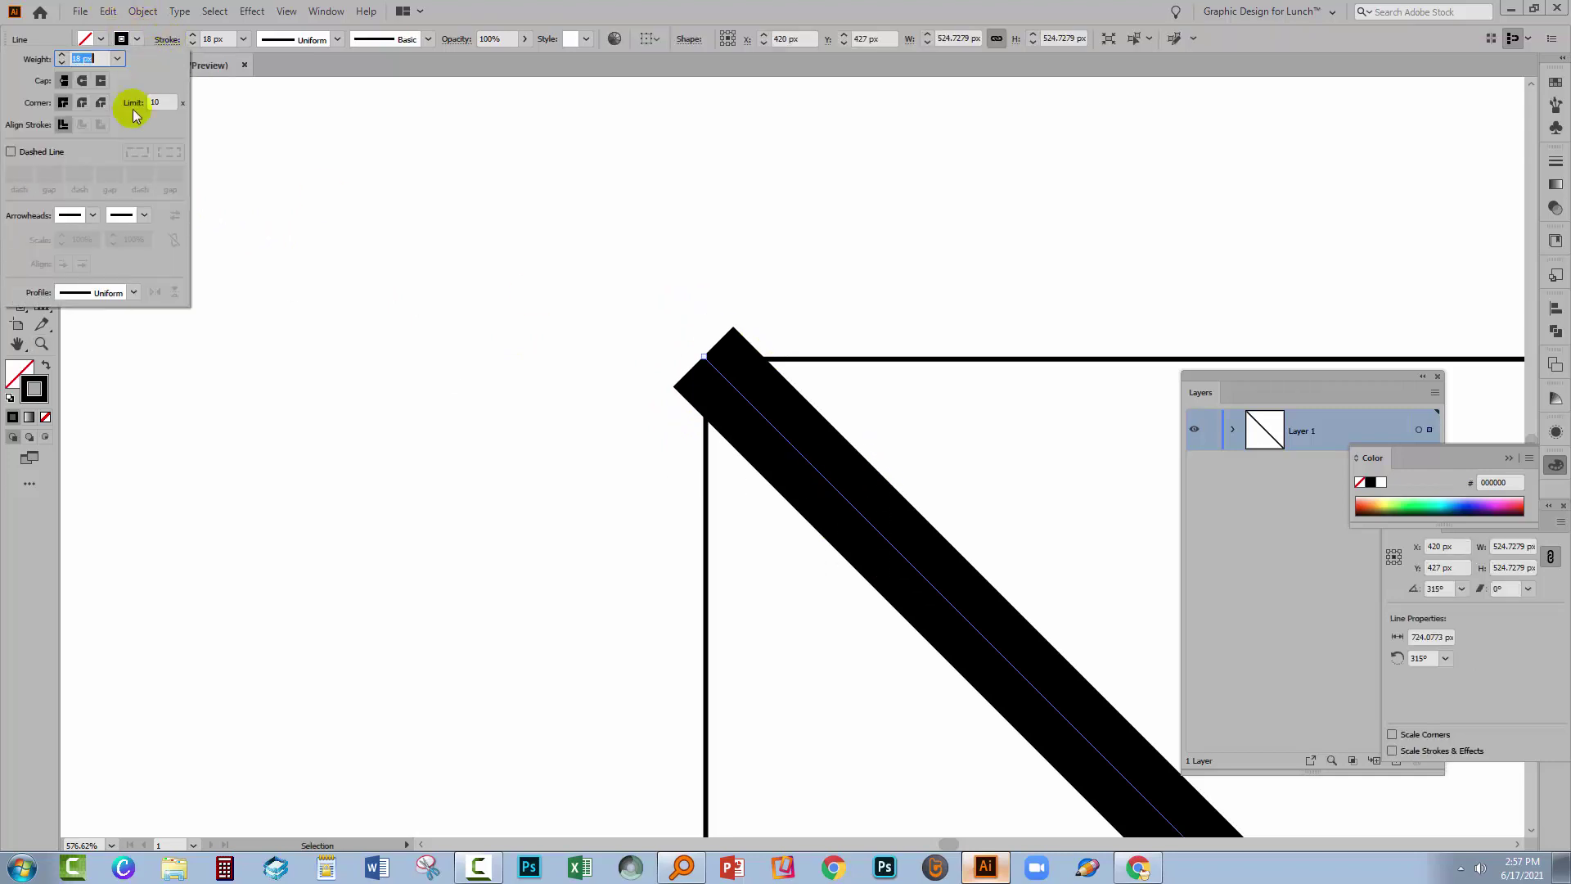
{"action": "left_click", "coordinate": [95, 216]}
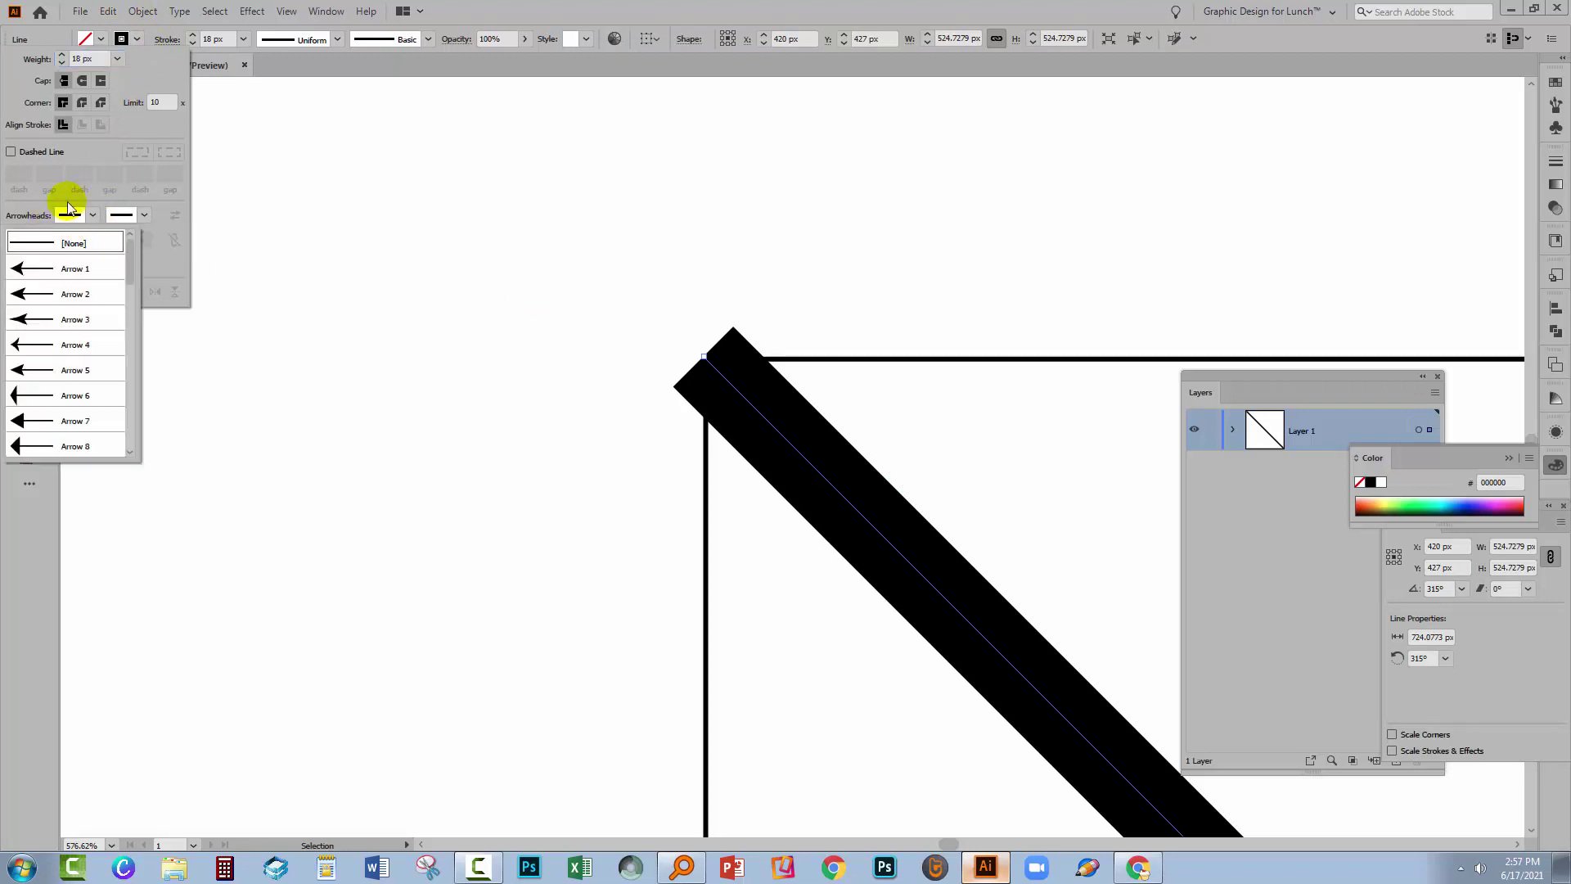
{"action": "scroll", "coordinate": [133, 245], "scroll_direction": "down", "scroll_amount": 10}
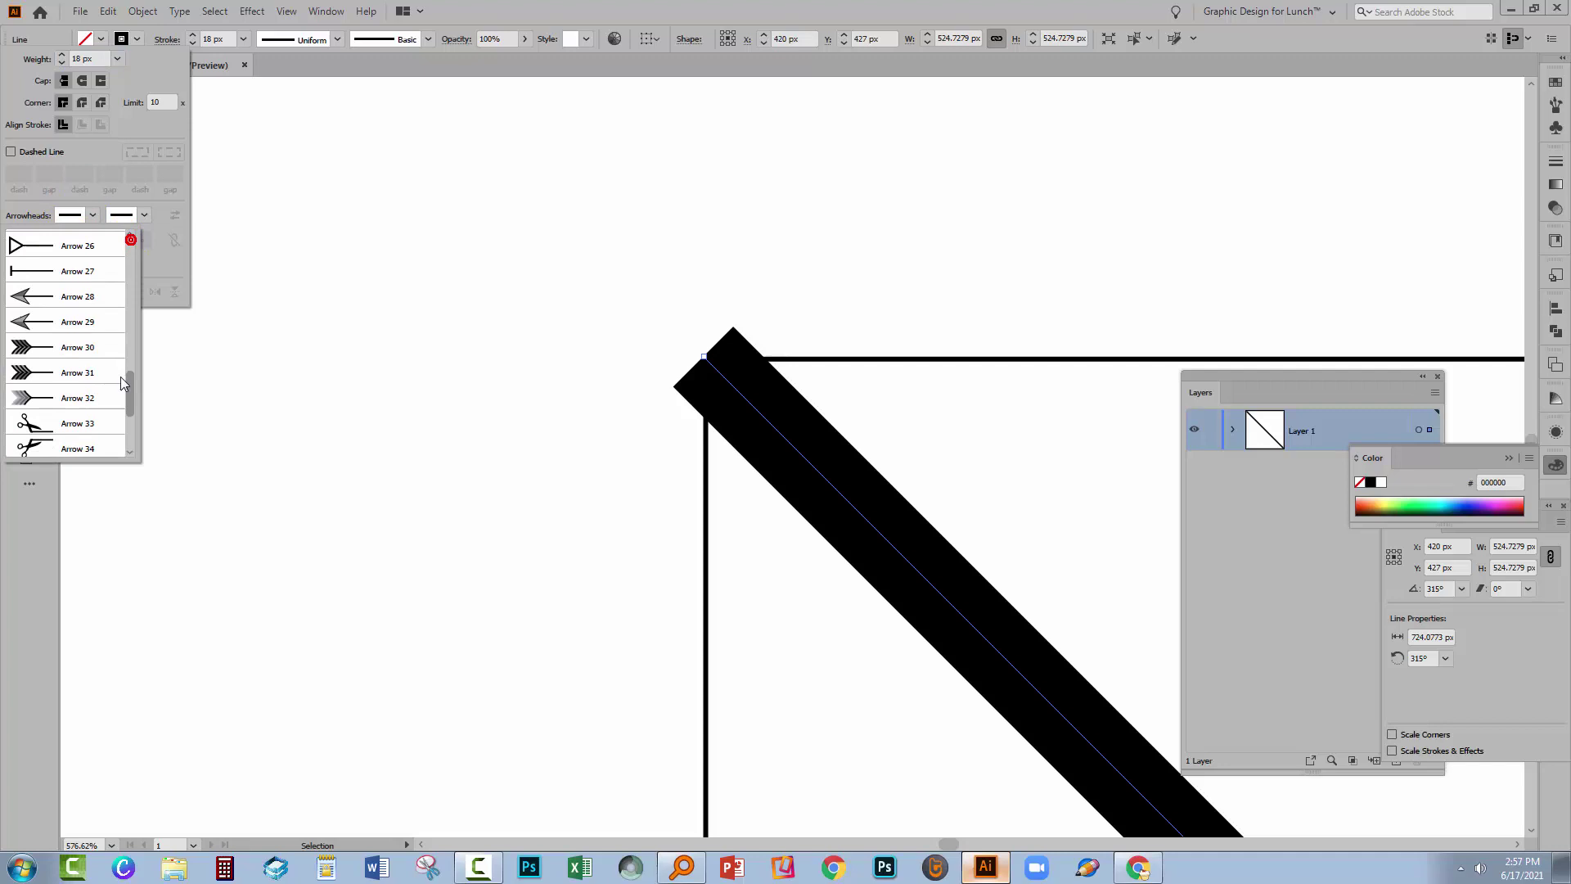
{"action": "left_click", "coordinate": [40, 442]}
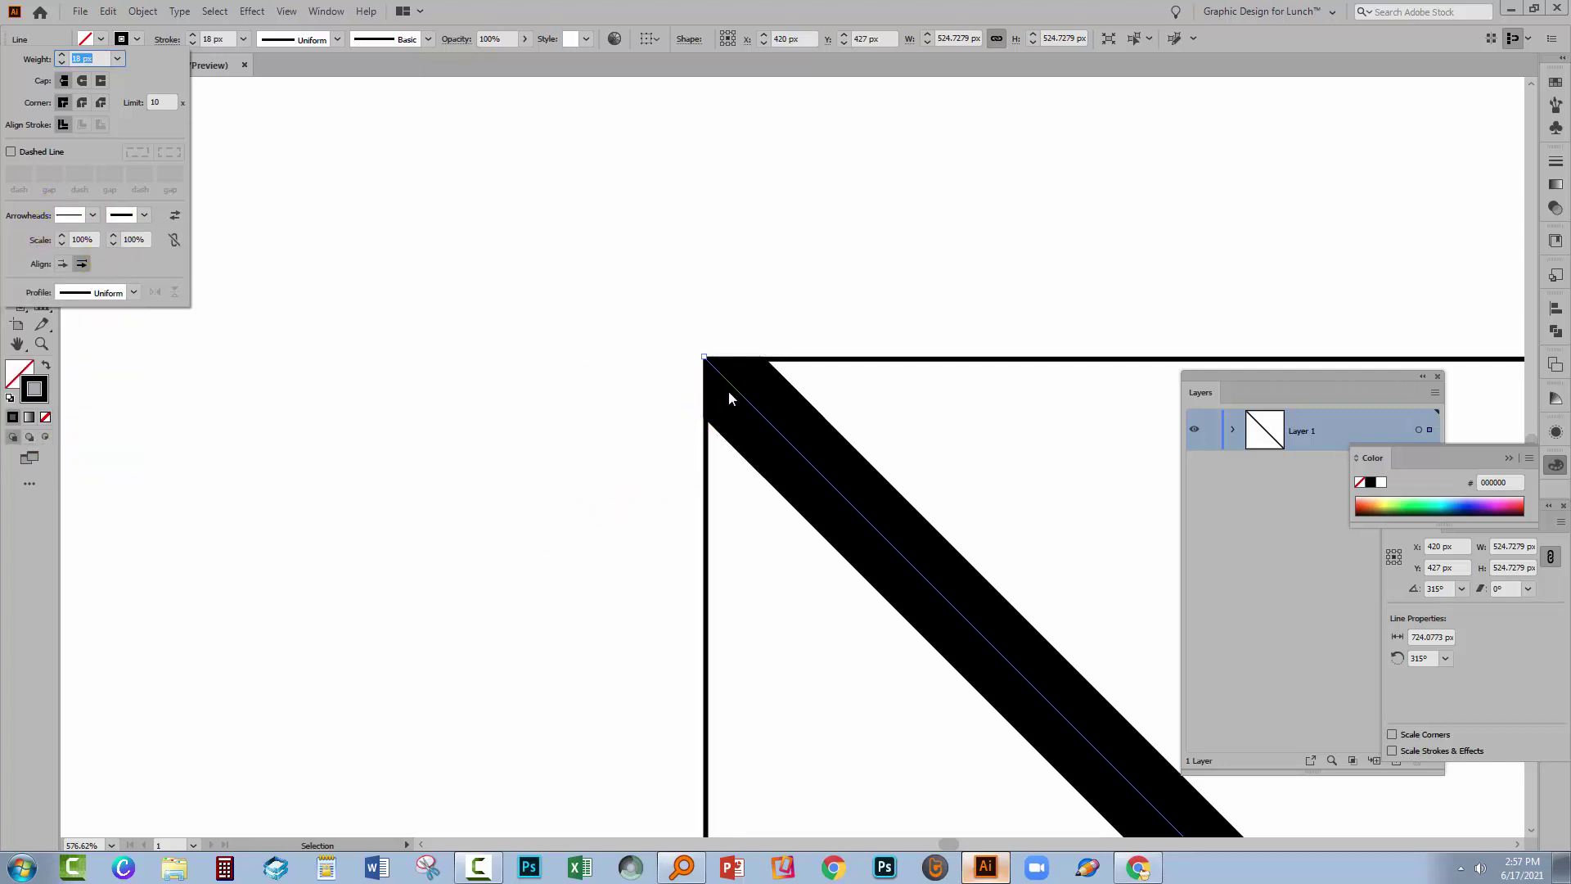
{"action": "left_click", "coordinate": [146, 217]}
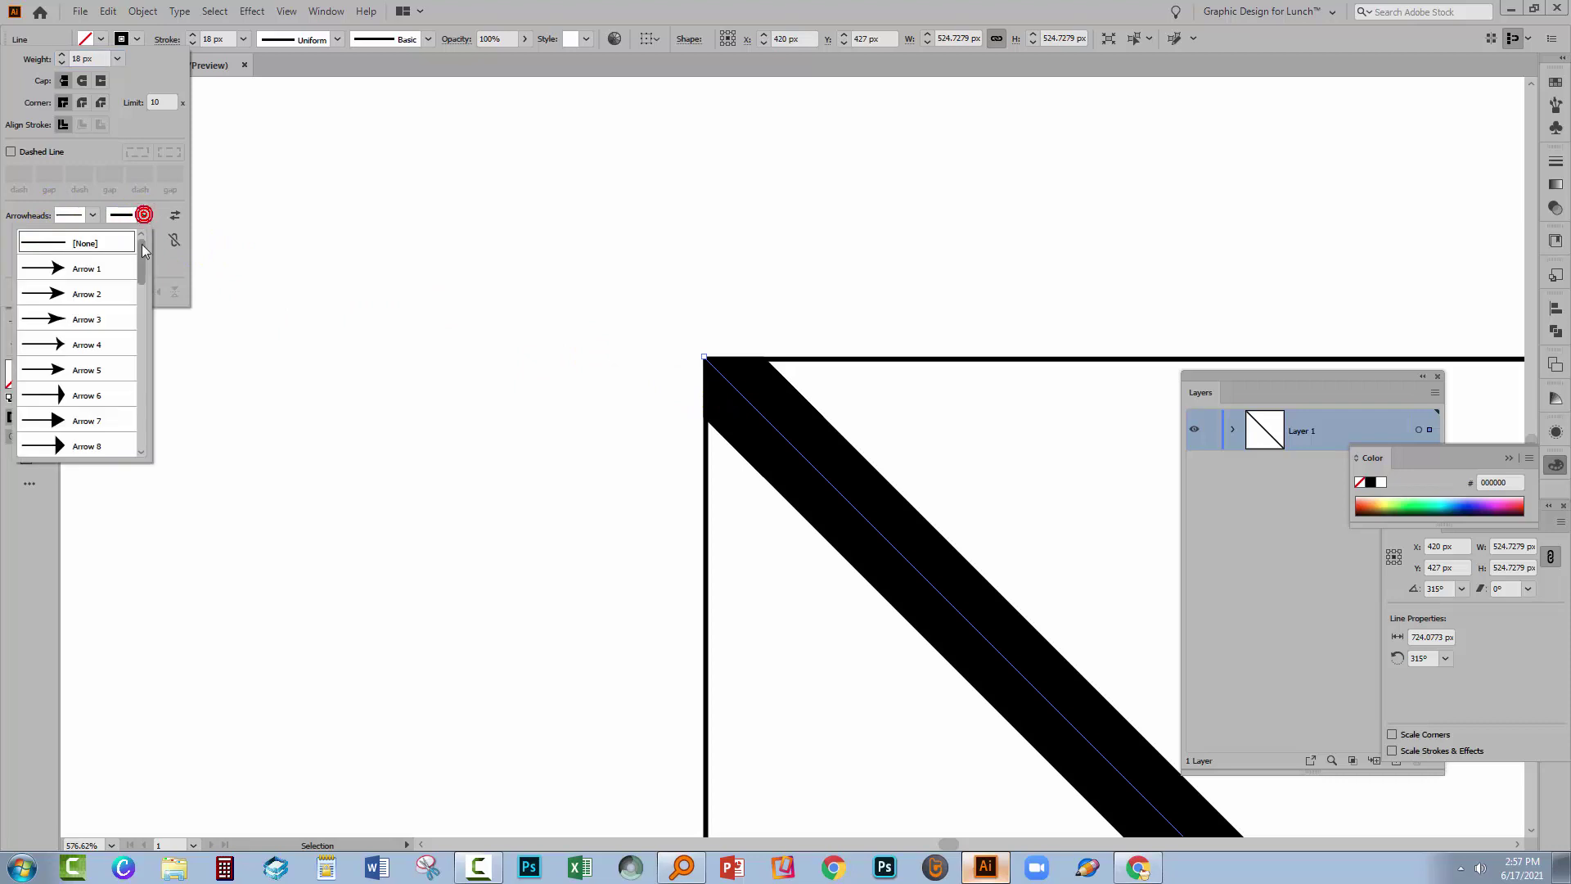
{"action": "scroll", "coordinate": [82, 368], "scroll_direction": "down", "scroll_amount": 10}
{"action": "left_click", "coordinate": [72, 446]}
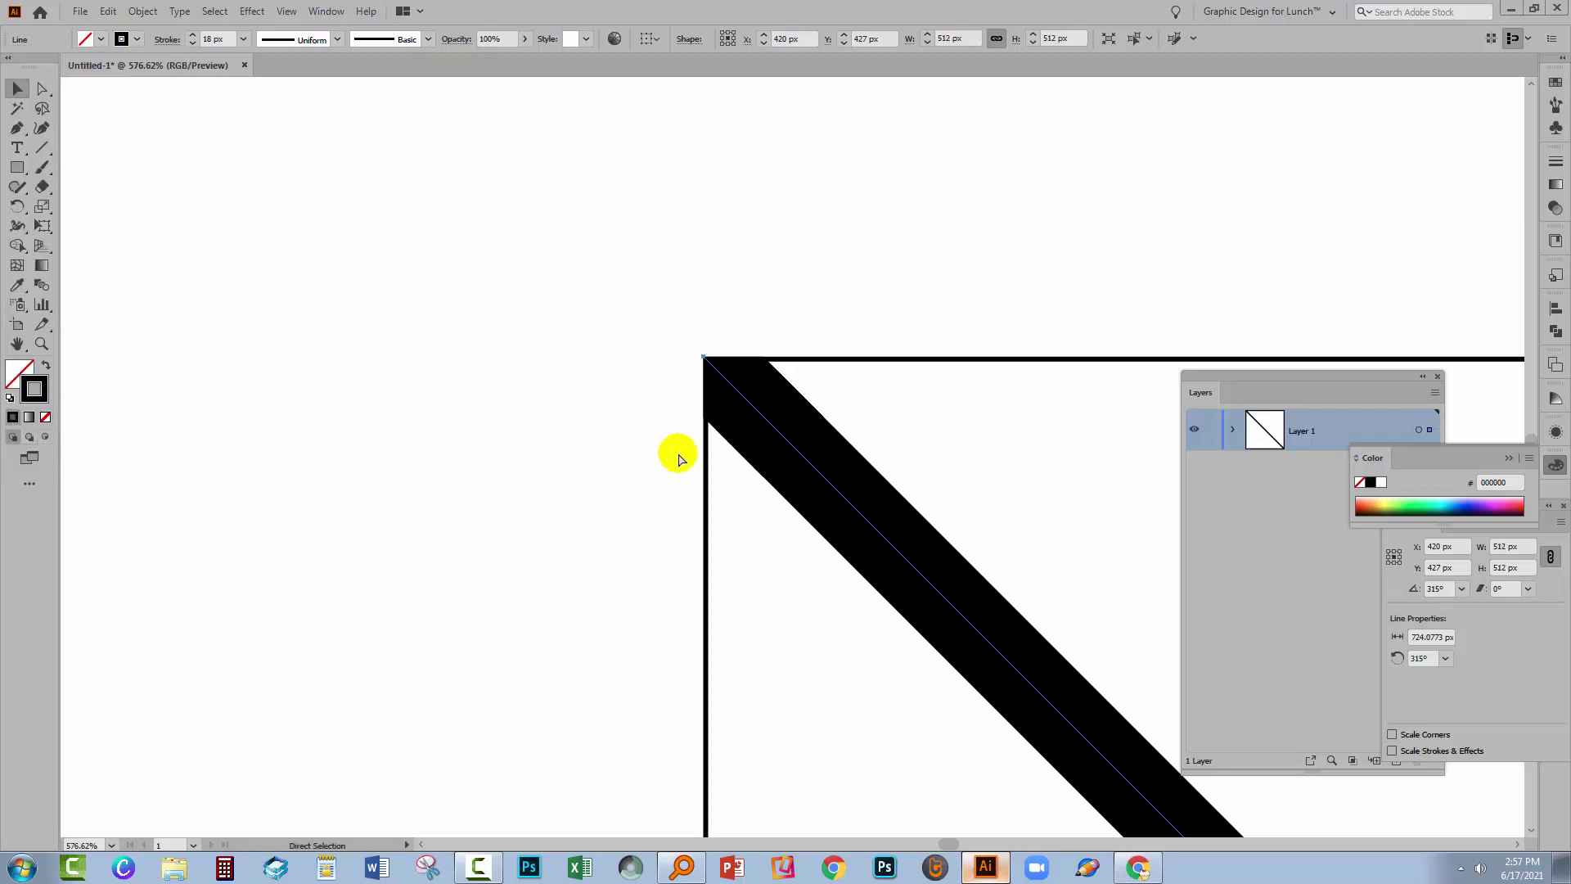
{"action": "key", "text": "ctrl+0"}
{"action": "left_click", "coordinate": [999, 579]}
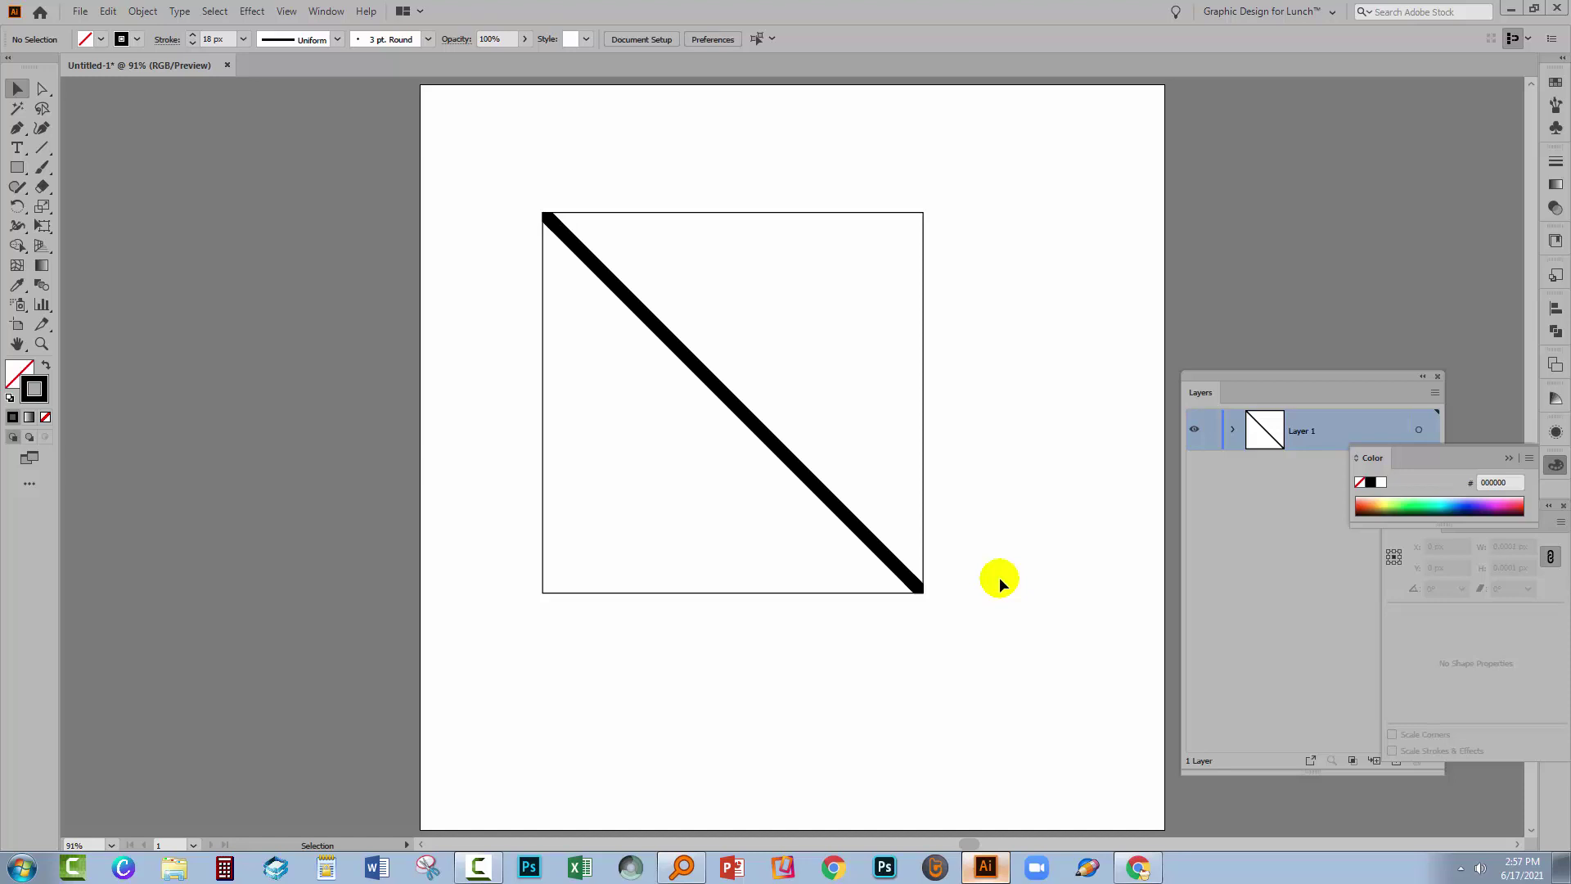
{"action": "key", "text": "a"}
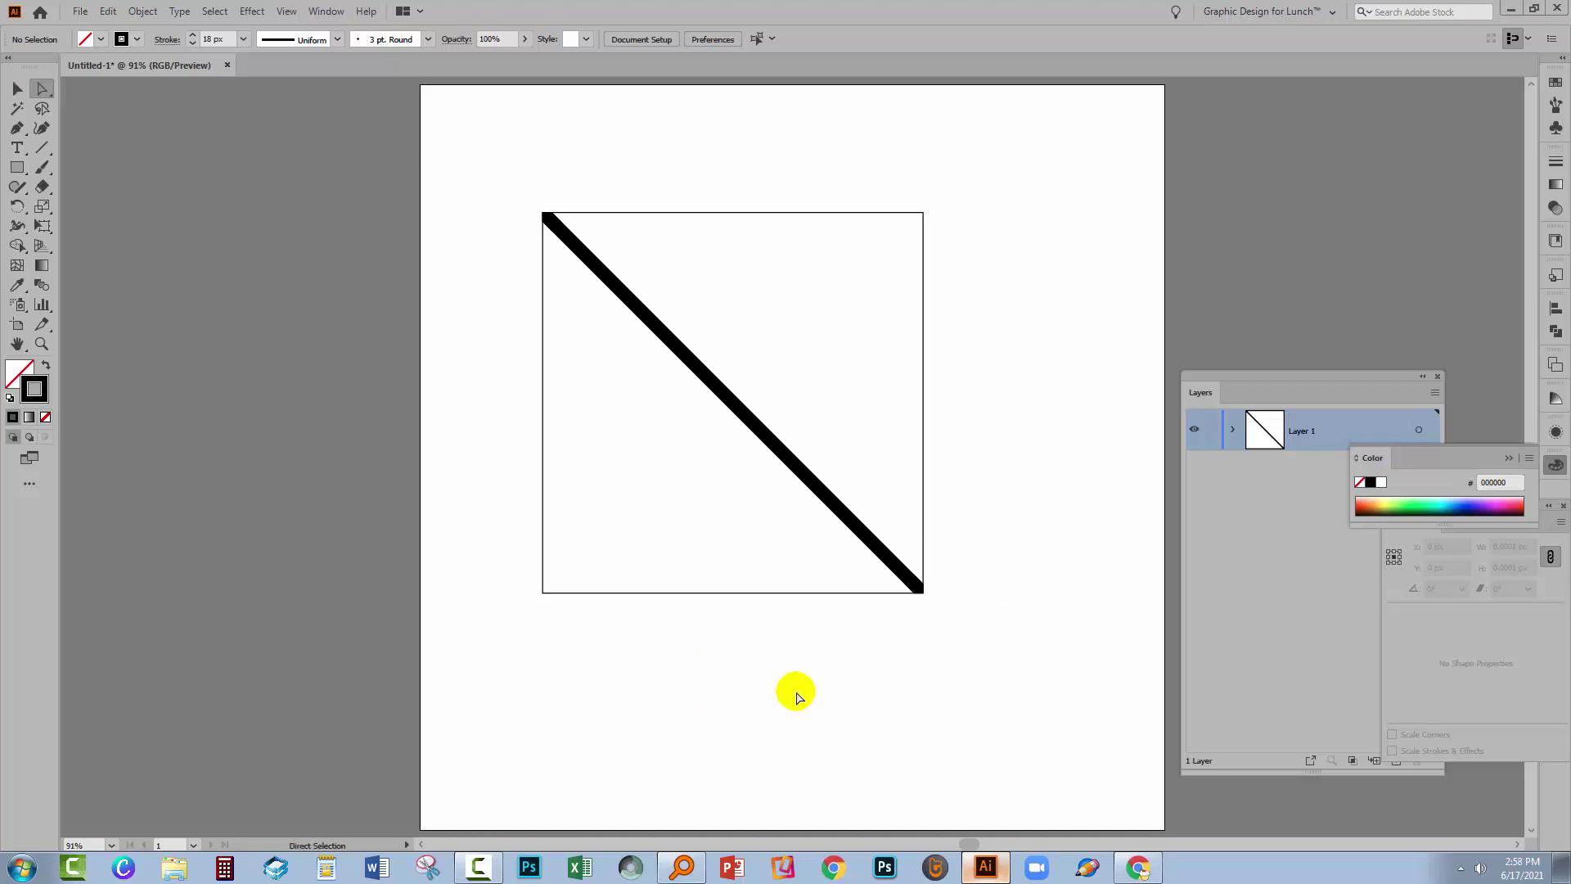
Select the right-side anchors and stretch the square and line wider to the right
{"action": "left_click", "coordinate": [38, 87]}
{"action": "left_click_drag", "start_coordinate": [835, 167], "coordinate": [981, 646]}
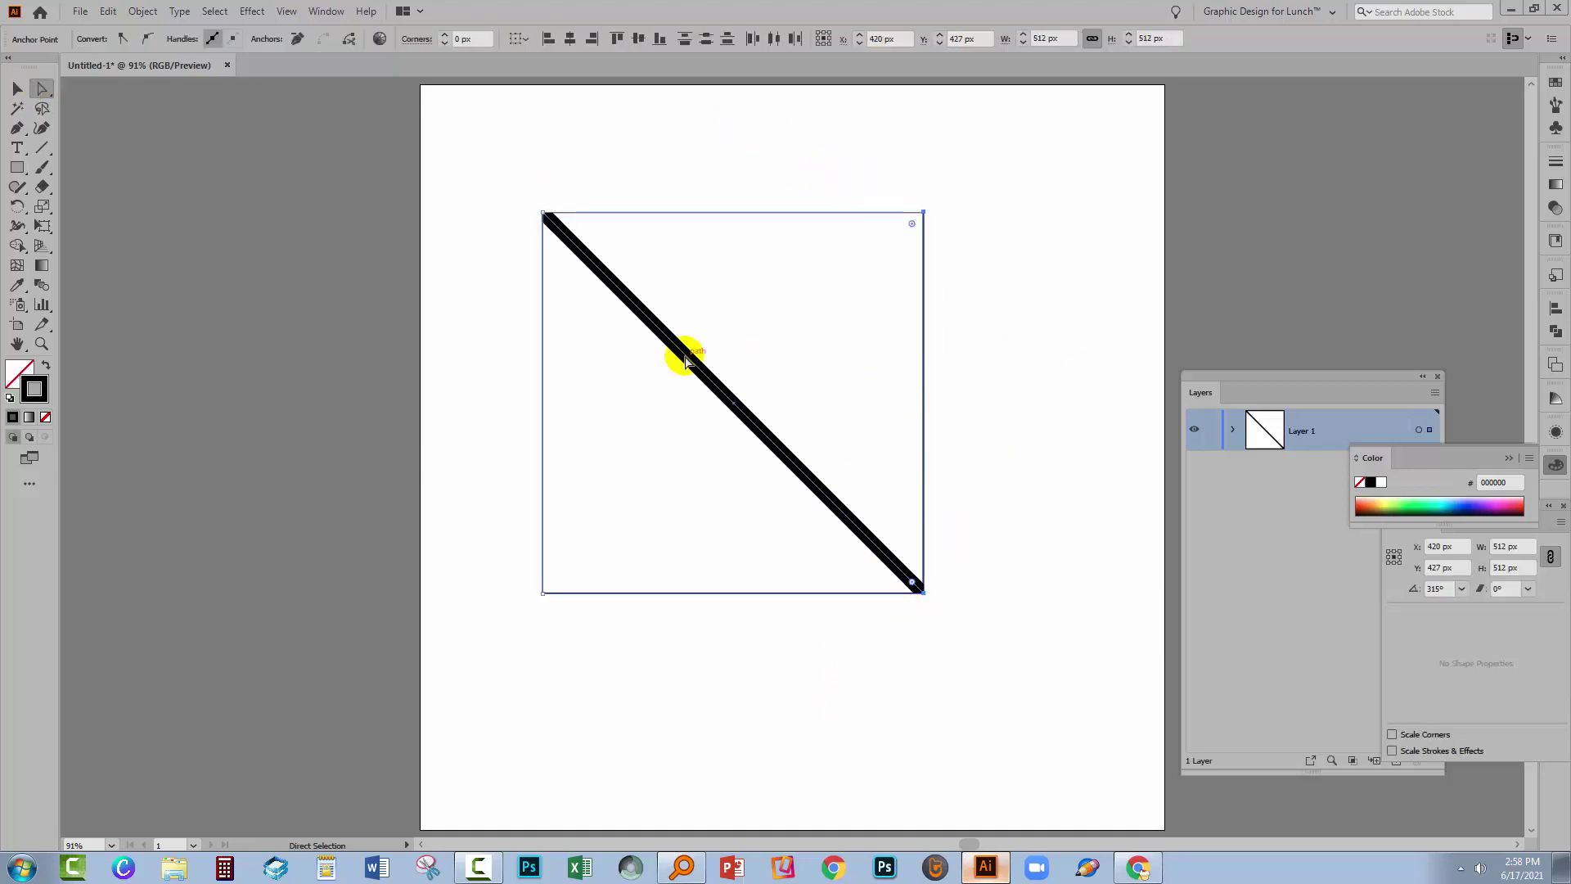
{"action": "left_click", "coordinate": [923, 409]}
{"action": "left_click_drag", "start_coordinate": [922, 404], "coordinate": [1117, 442]}
{"action": "left_click", "coordinate": [1019, 631]}
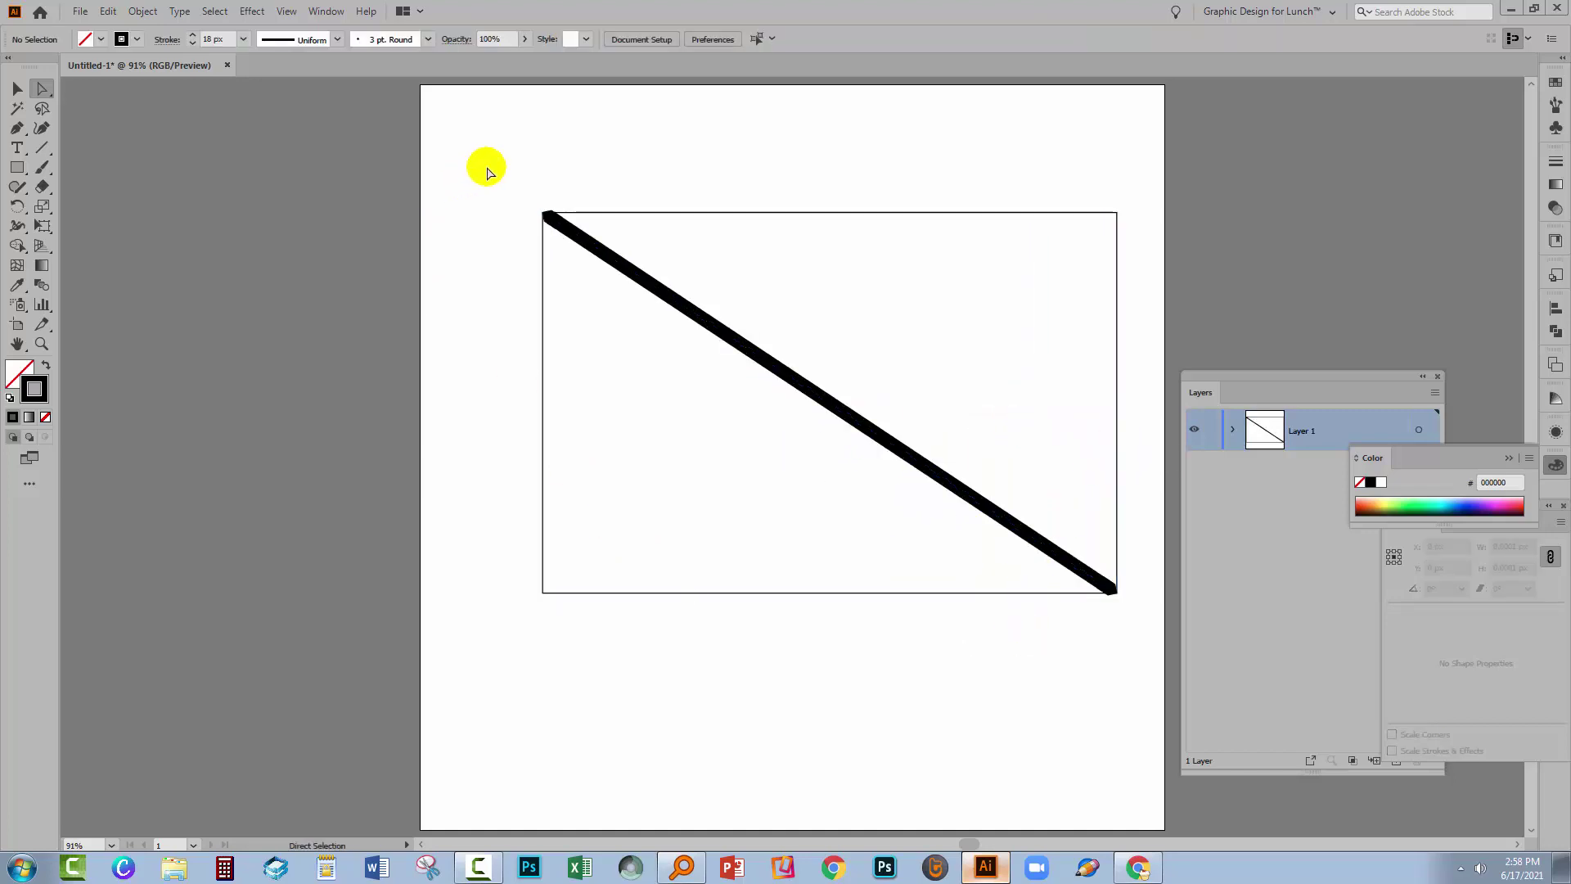
Zoom in and pan to inspect the line's top-left end at the rectangle's corner
{"action": "key", "text": "z"}
{"action": "left_click_drag", "start_coordinate": [506, 177], "coordinate": [561, 262]}
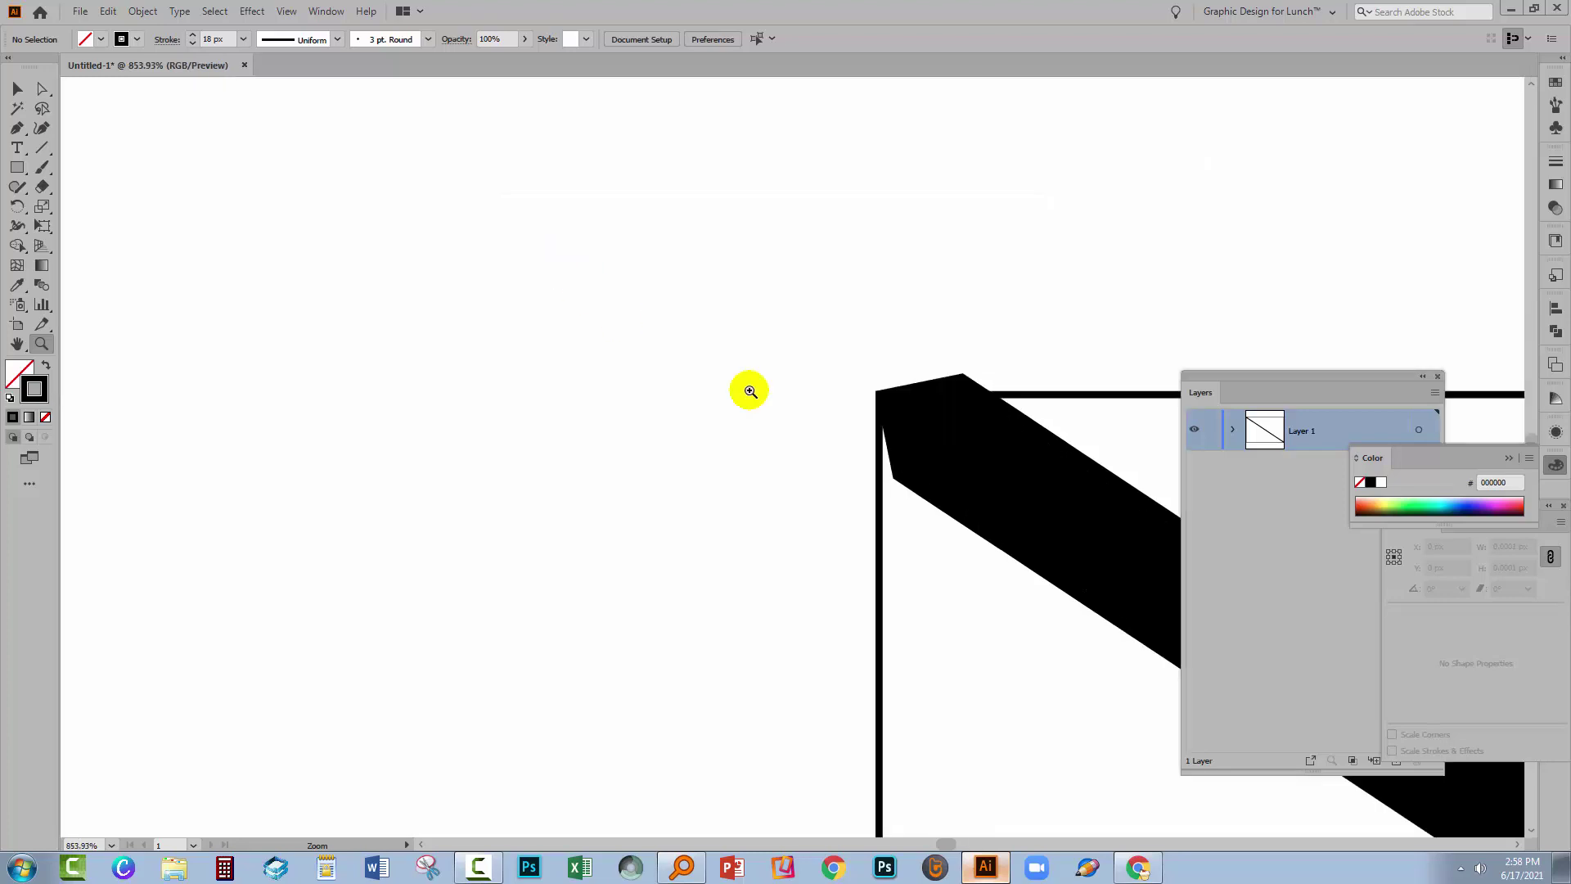
{"action": "left_click_drag", "start_coordinate": [993, 519], "coordinate": [367, 342]}
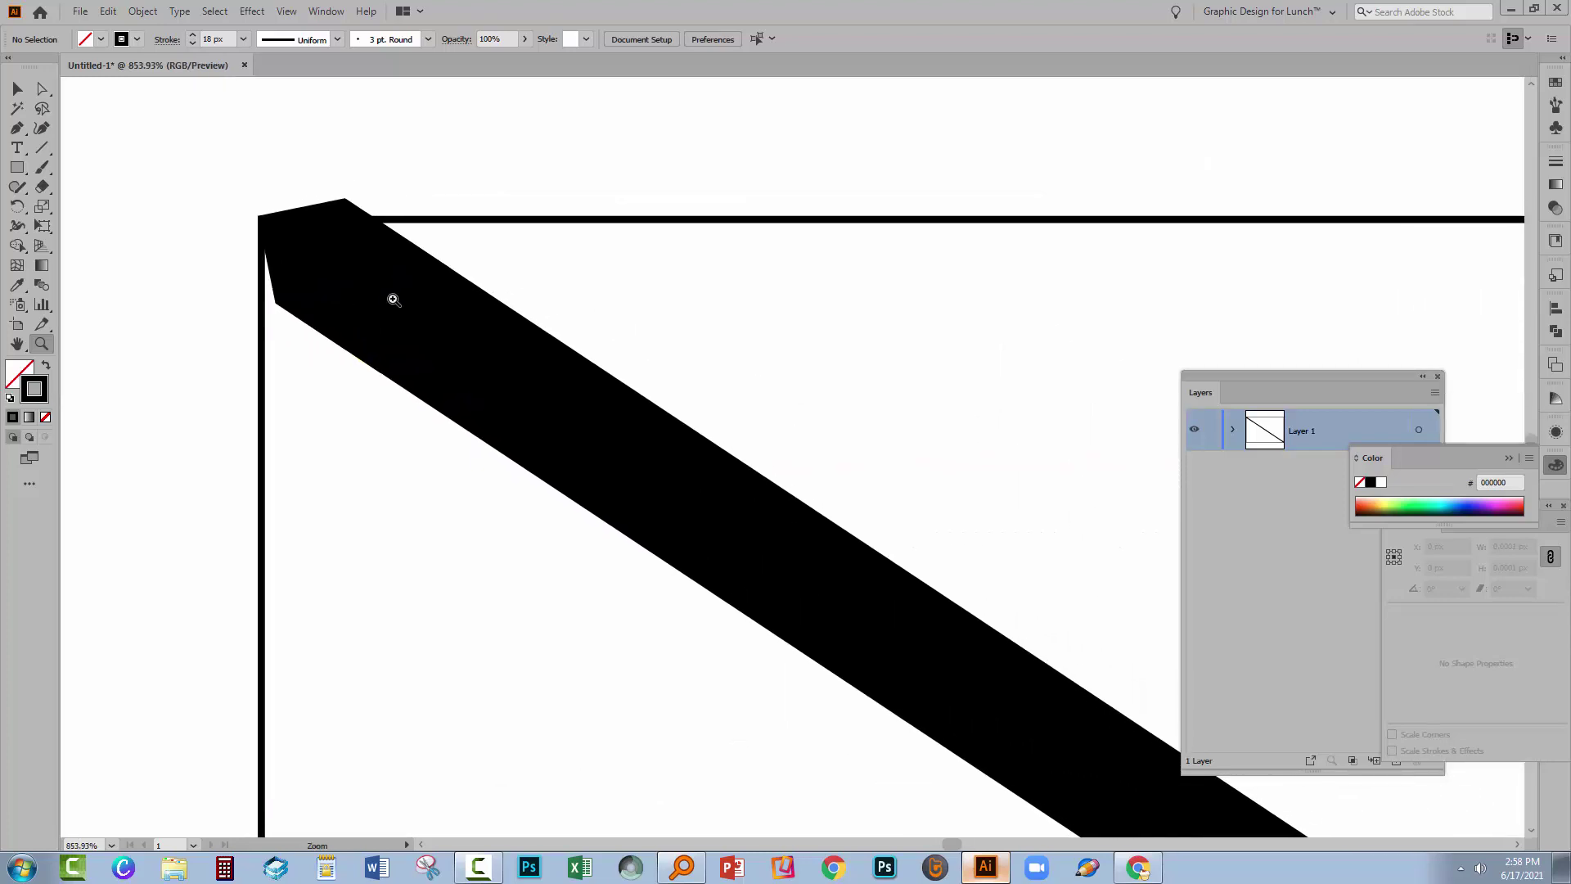
{"action": "left_click_drag", "start_coordinate": [627, 379], "coordinate": [628, 379]}
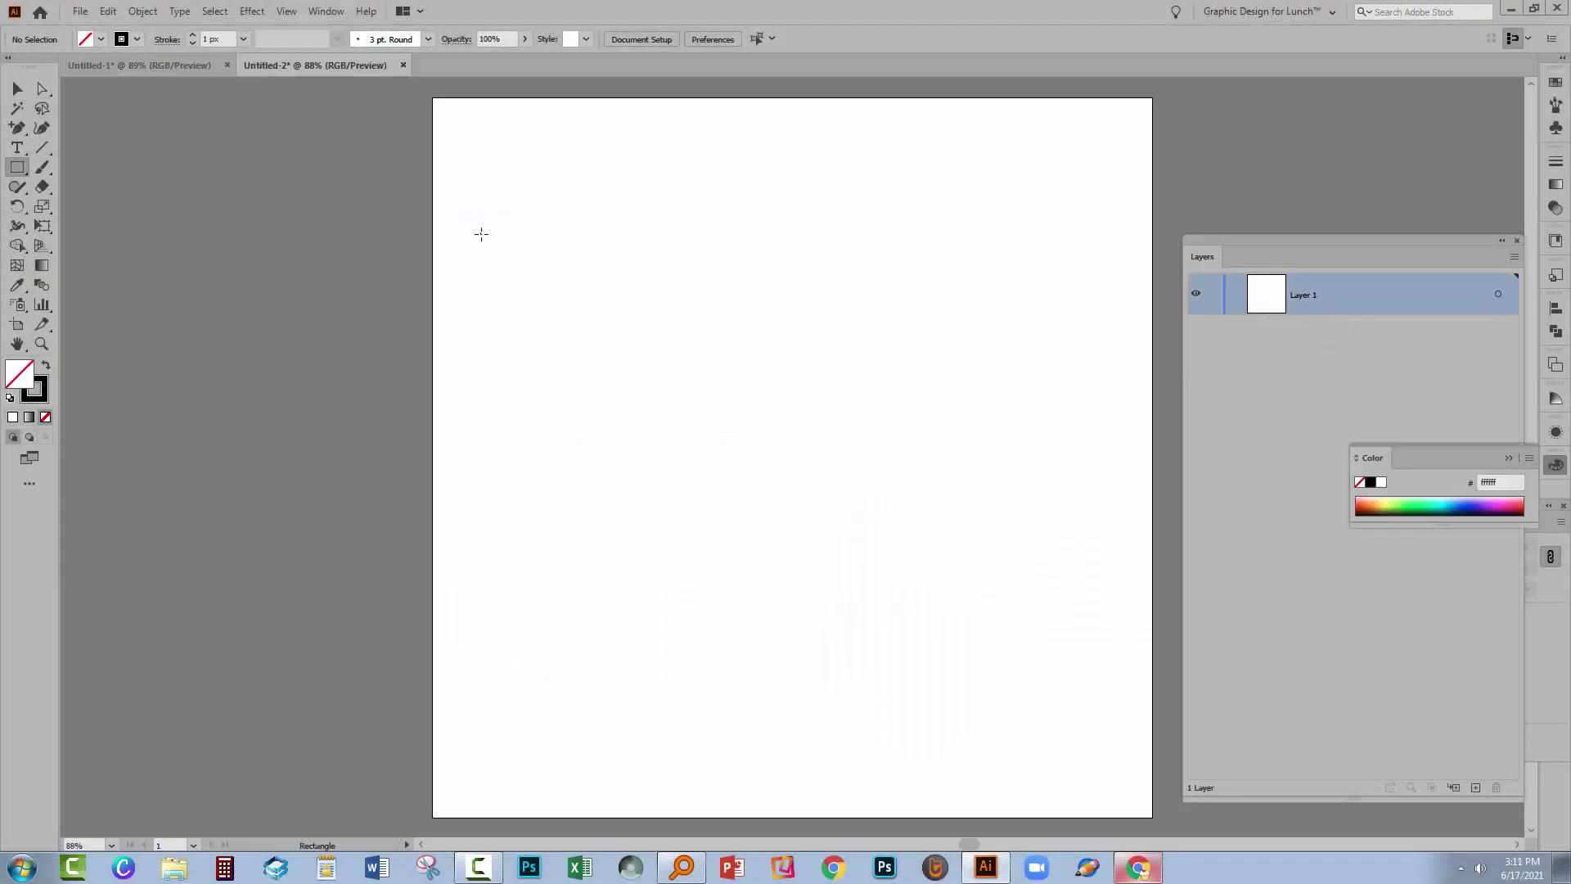
Draw an 815 × 531 px rectangle crossed by an 18 px diagonal from top-left to bottom-right
{"action": "left_click_drag", "start_coordinate": [482, 234], "coordinate": [1068, 616]}
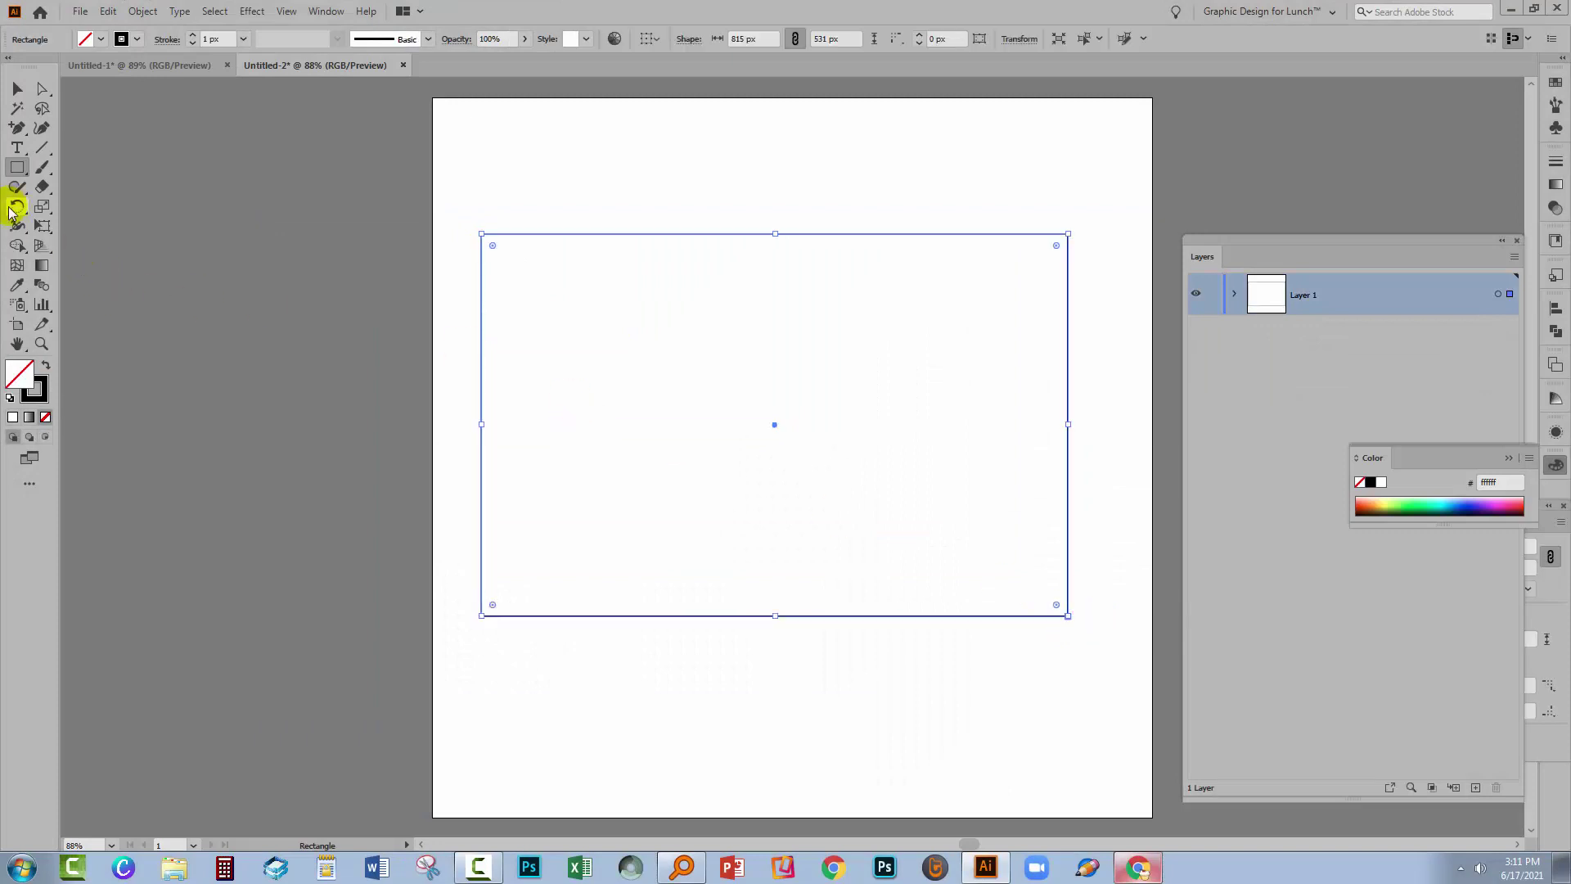
{"action": "key", "text": "v"}
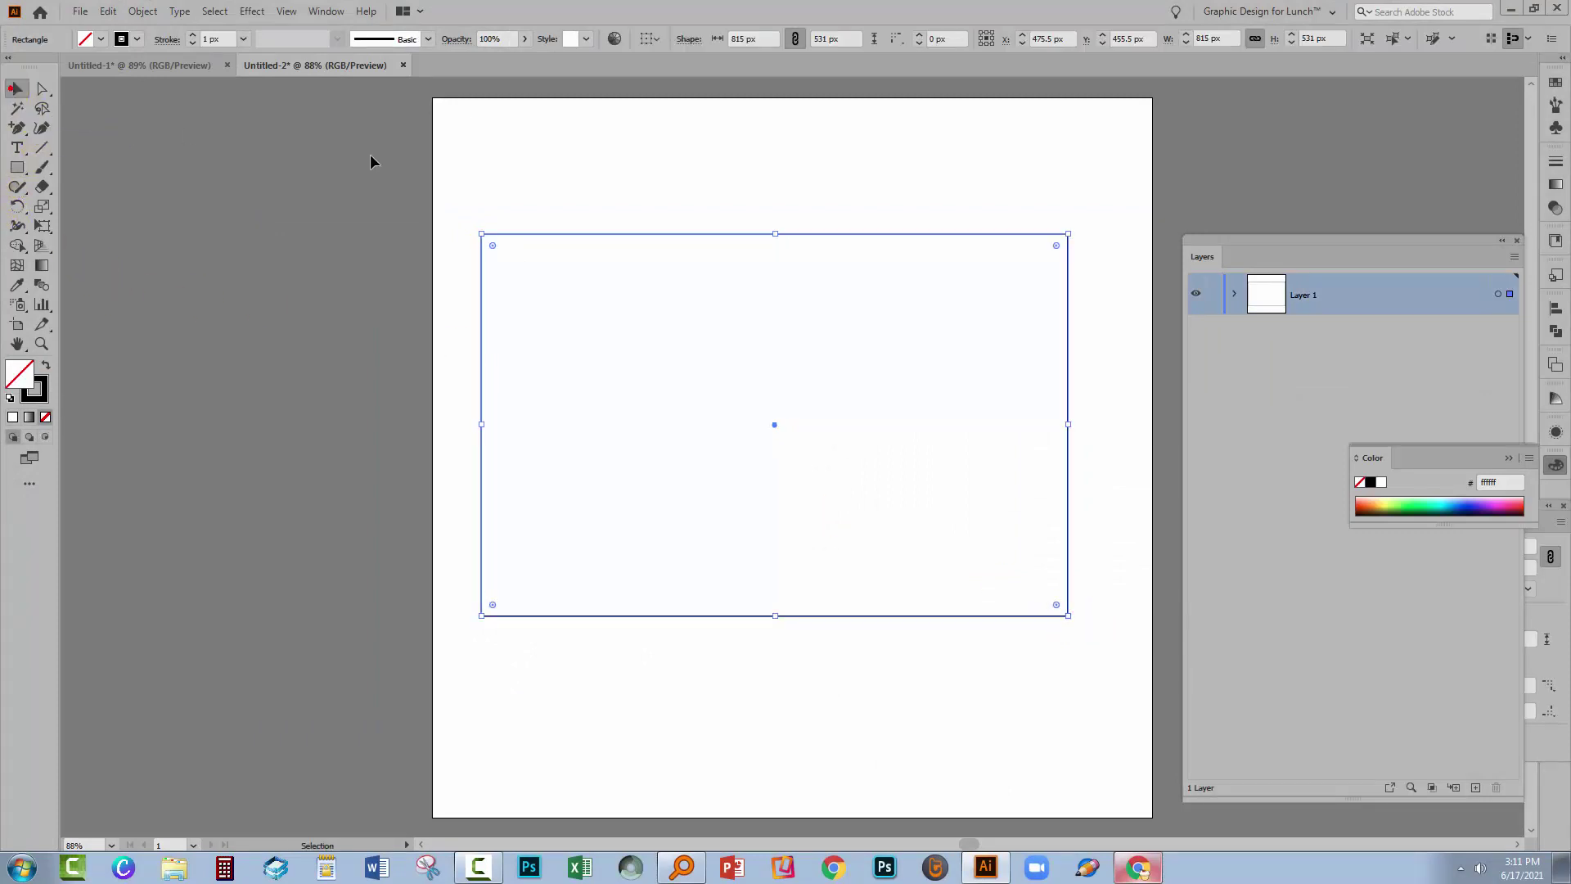
{"action": "left_click", "coordinate": [475, 183]}
{"action": "left_click", "coordinate": [42, 147]}
{"action": "left_click_drag", "start_coordinate": [481, 235], "coordinate": [1068, 615]}
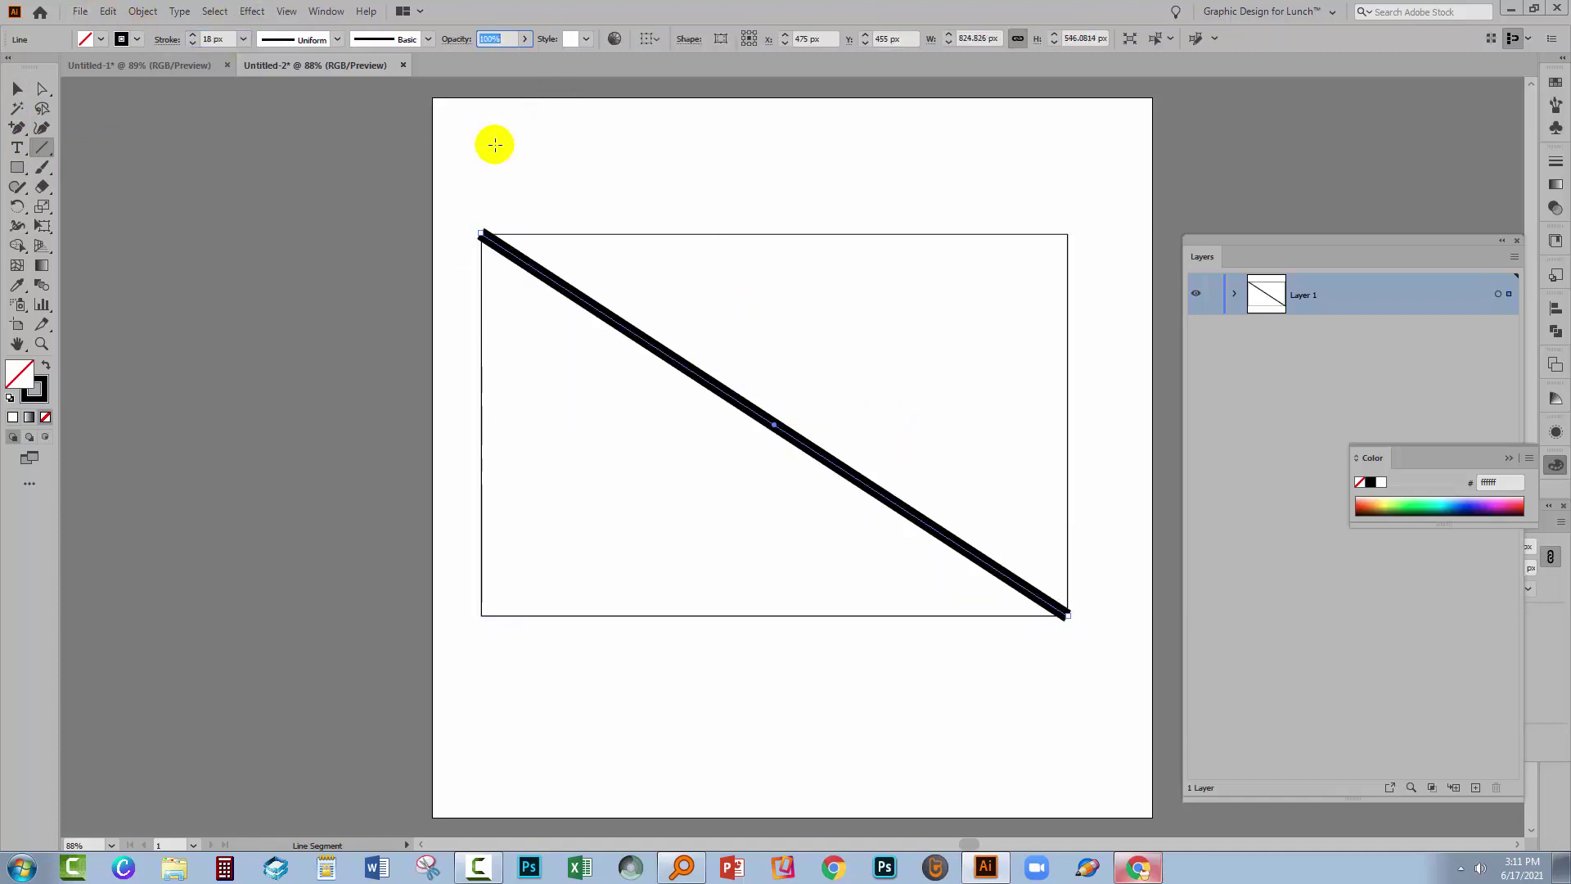
In Outline view, snap the line's top-left end onto the rectangle's top-left corner
{"action": "left_click", "coordinate": [286, 11]}
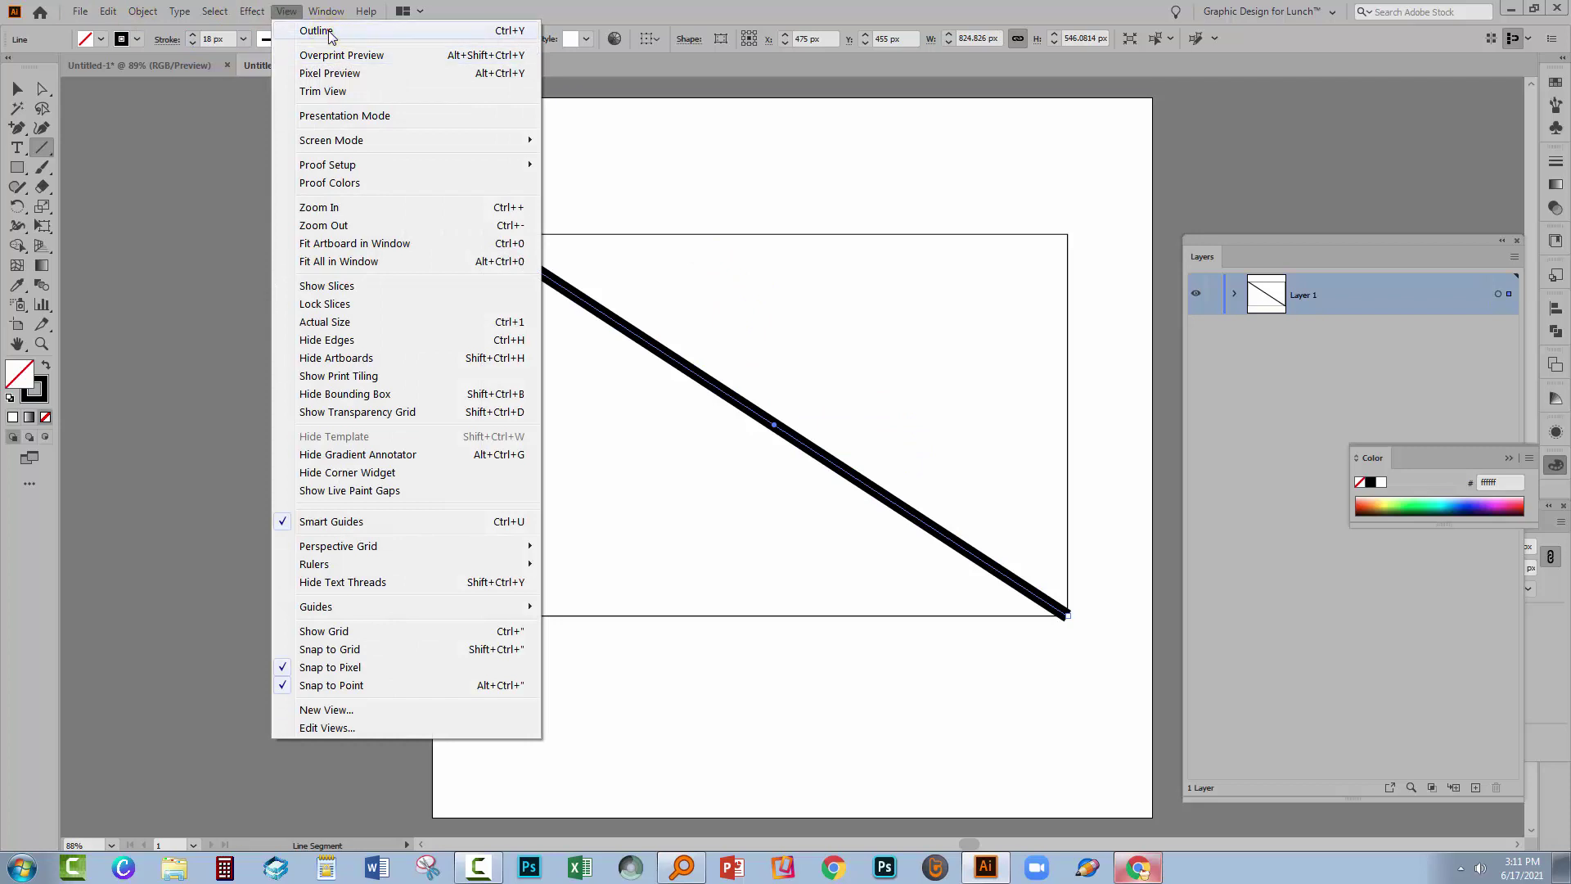
{"action": "left_click", "coordinate": [315, 30]}
{"action": "key", "text": "z"}
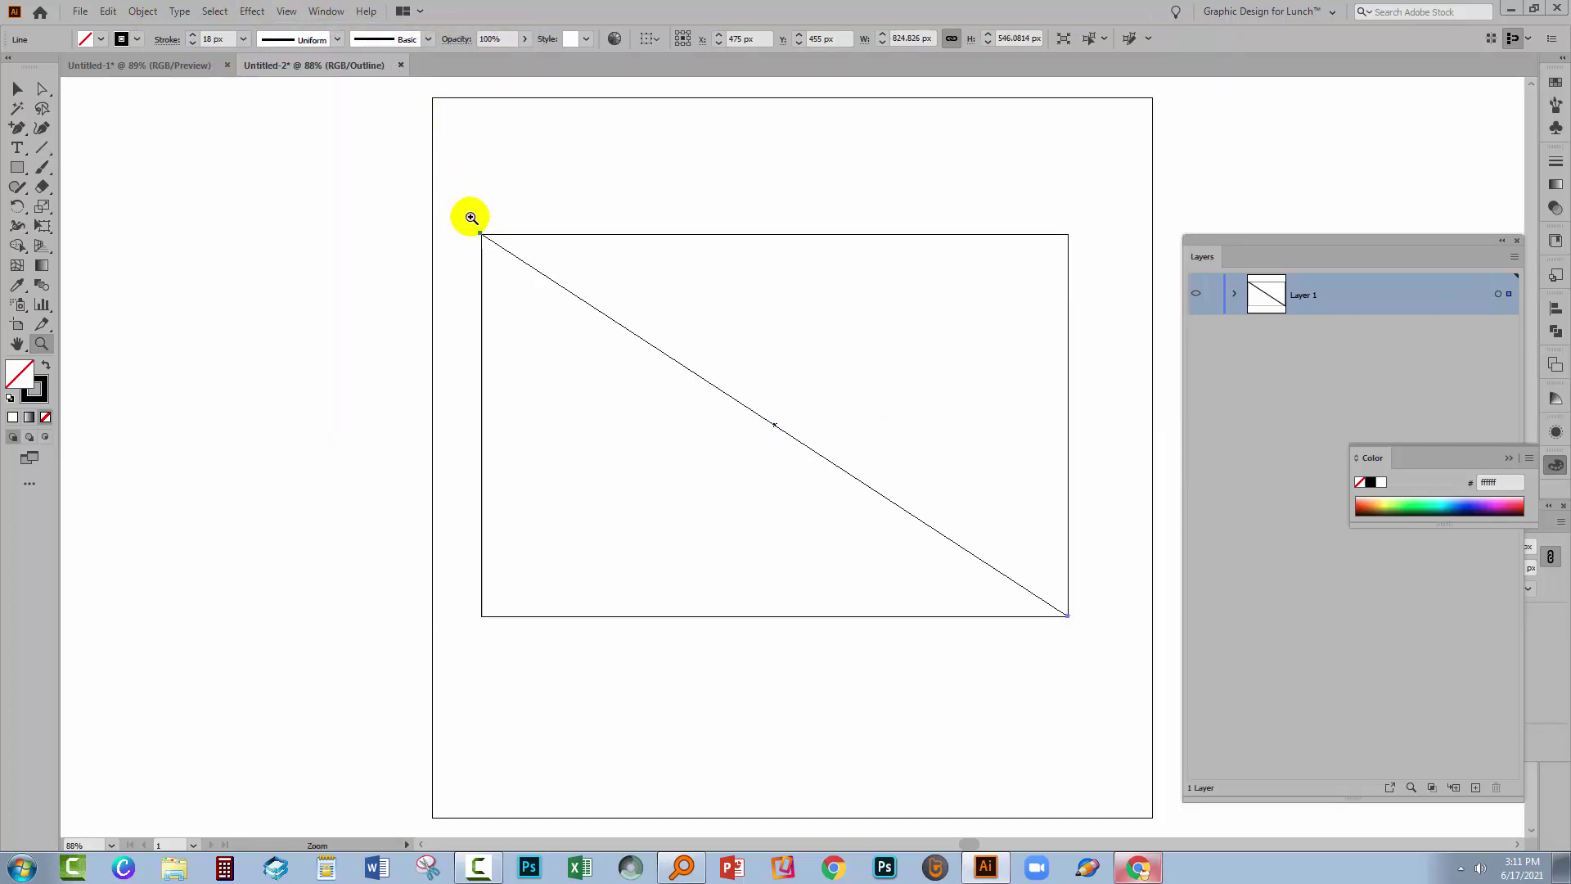
{"action": "left_click_drag", "start_coordinate": [476, 221], "coordinate": [491, 257]}
{"action": "left_click", "coordinate": [42, 89]}
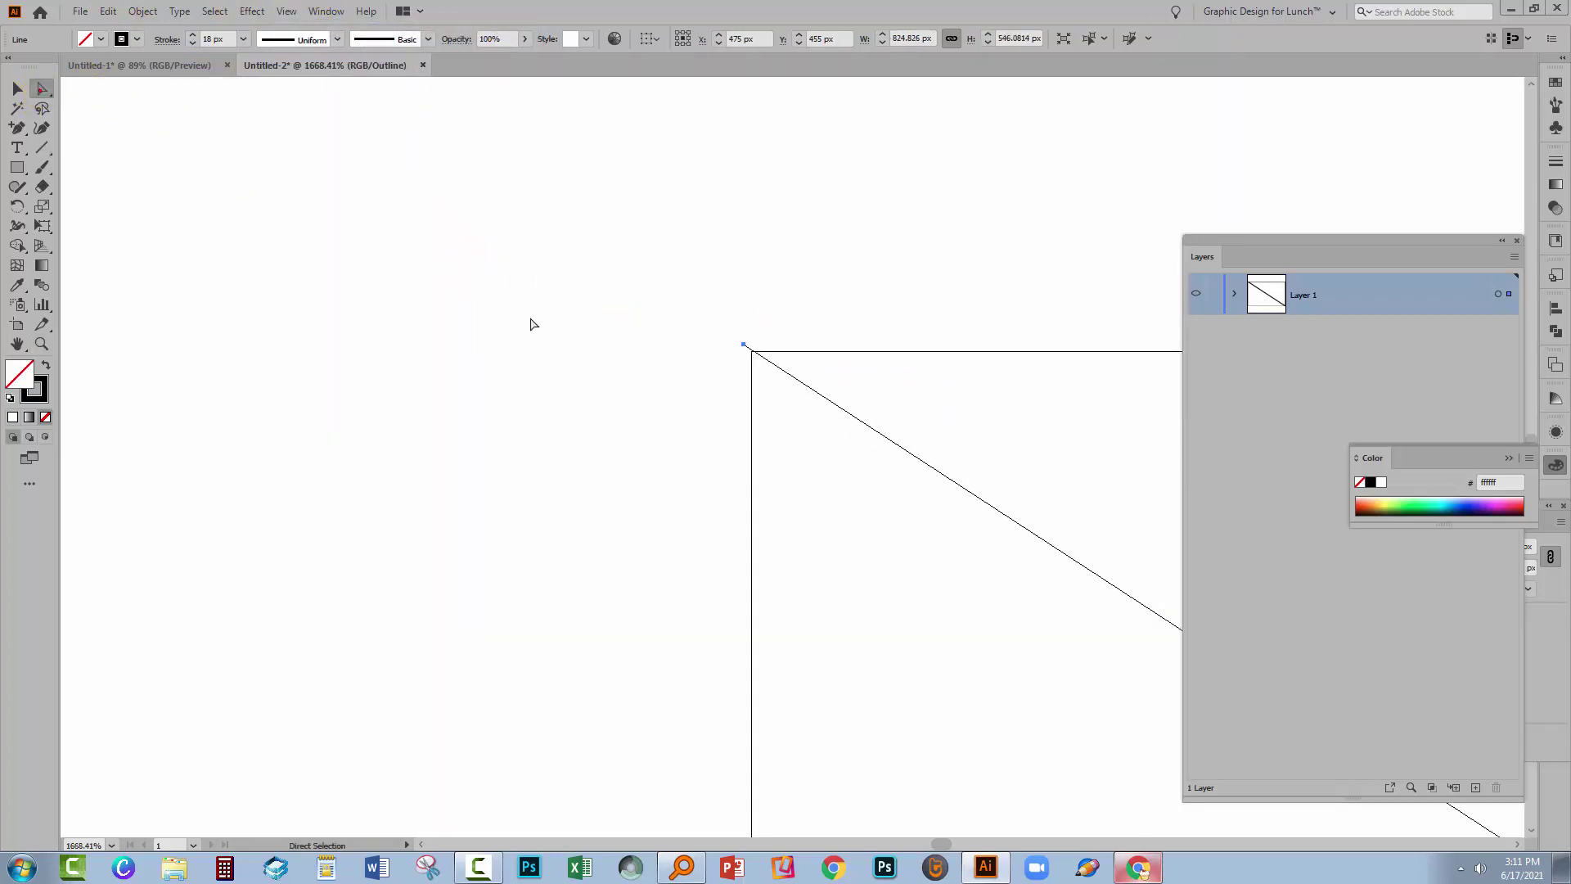
{"action": "left_click", "coordinate": [586, 347]}
{"action": "left_click_drag", "start_coordinate": [746, 350], "coordinate": [751, 352]}
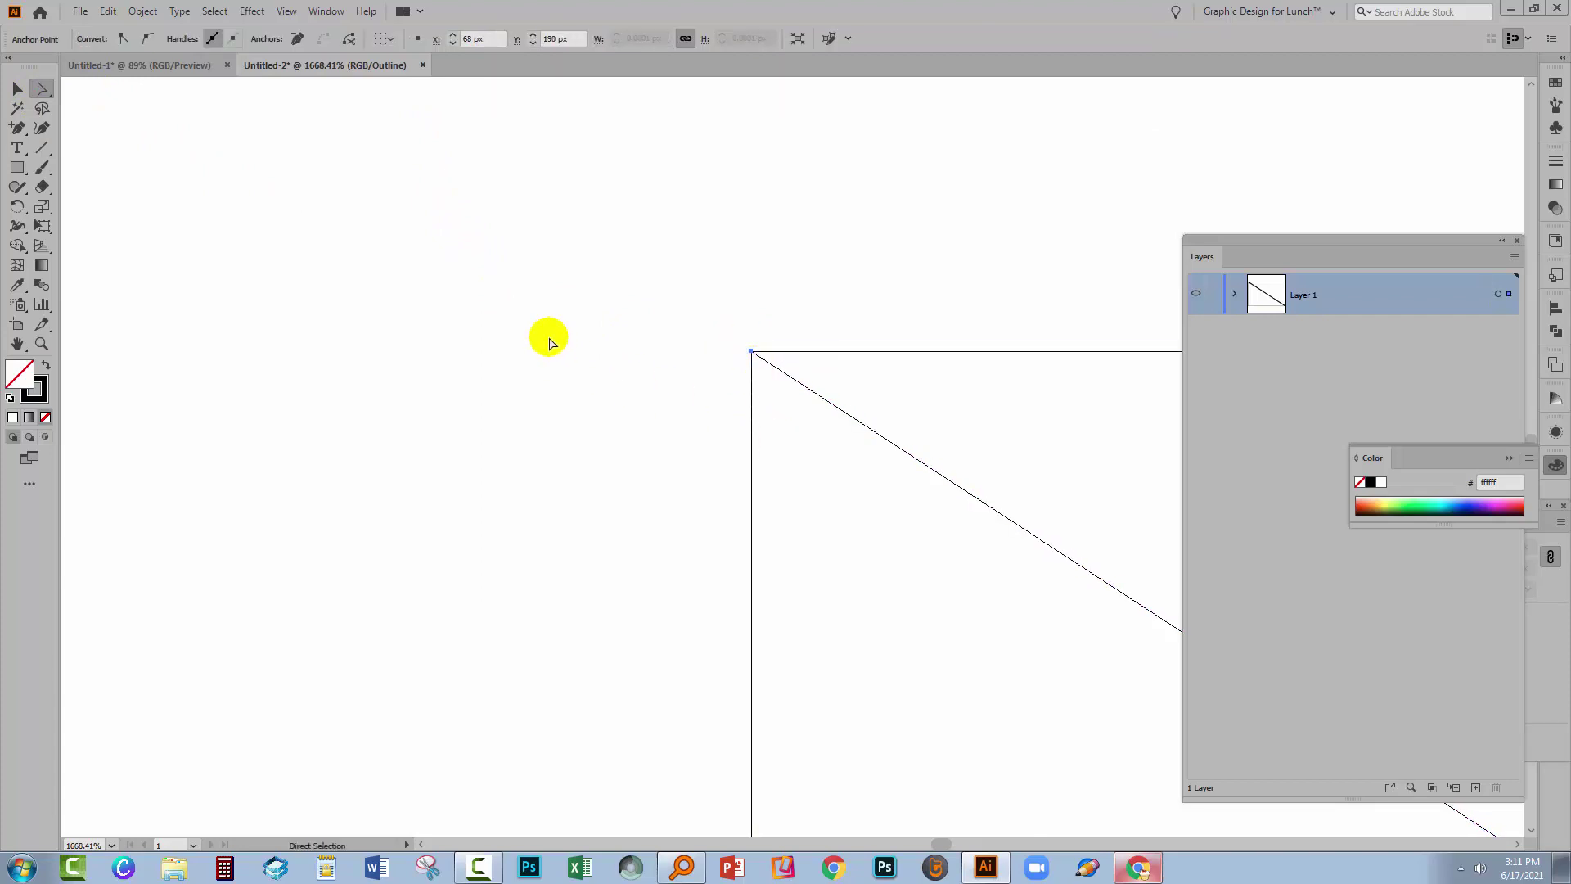
Snap the line's bottom-right end onto the rectangle's bottom-right corner at 882.5, 720.5 px
{"action": "key", "text": "z"}
{"action": "key", "text": "ctrl+1"}
{"action": "left_click", "coordinate": [687, 491]}
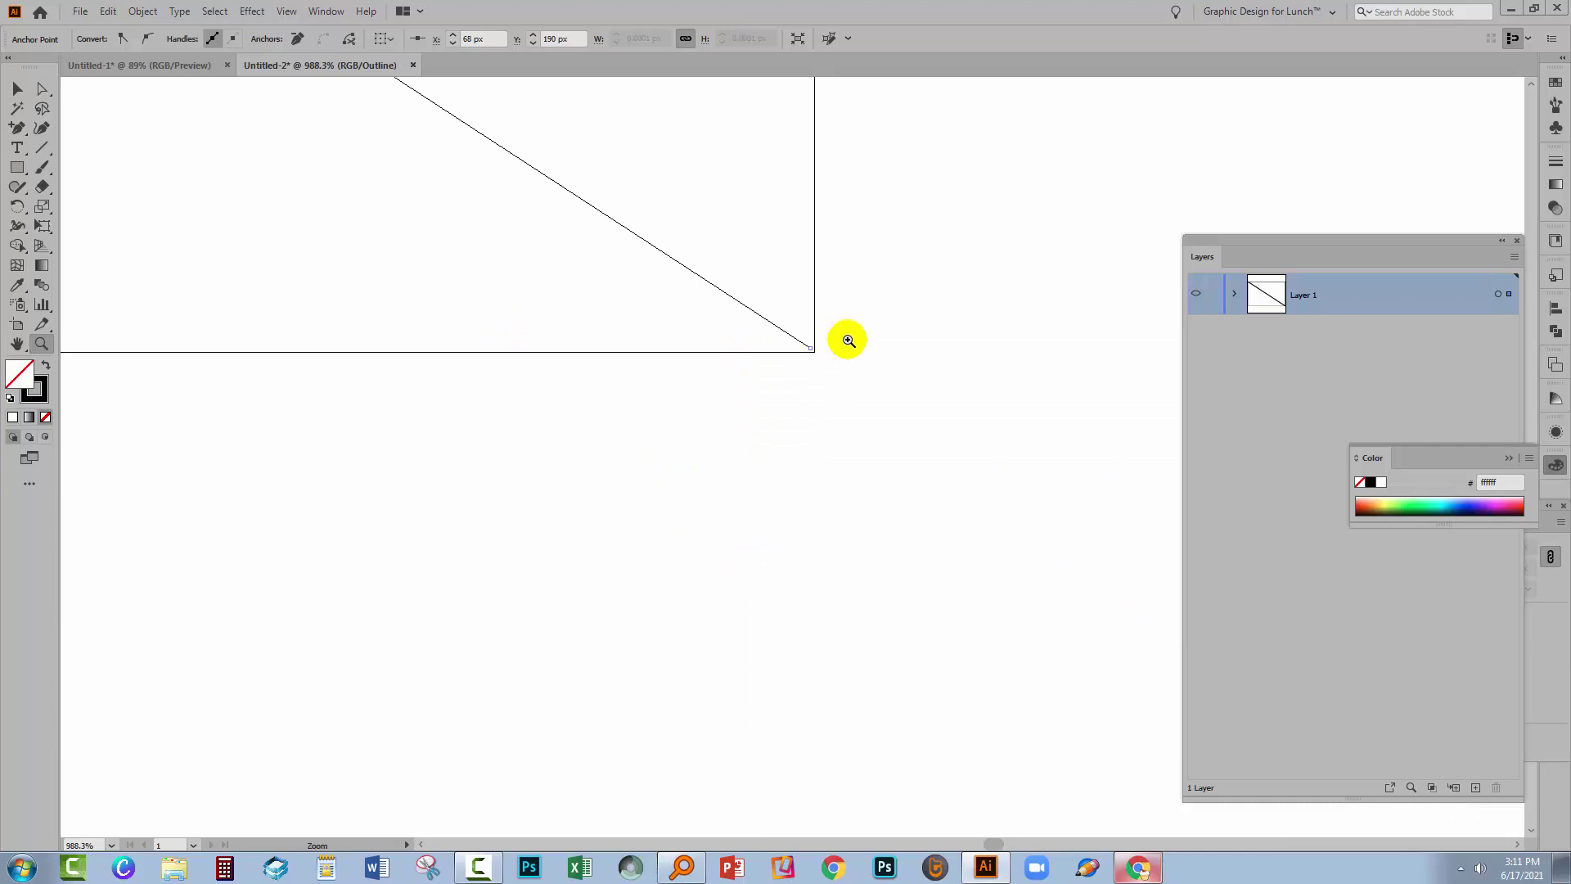
{"action": "key", "text": "a"}
{"action": "left_click", "coordinate": [800, 388]}
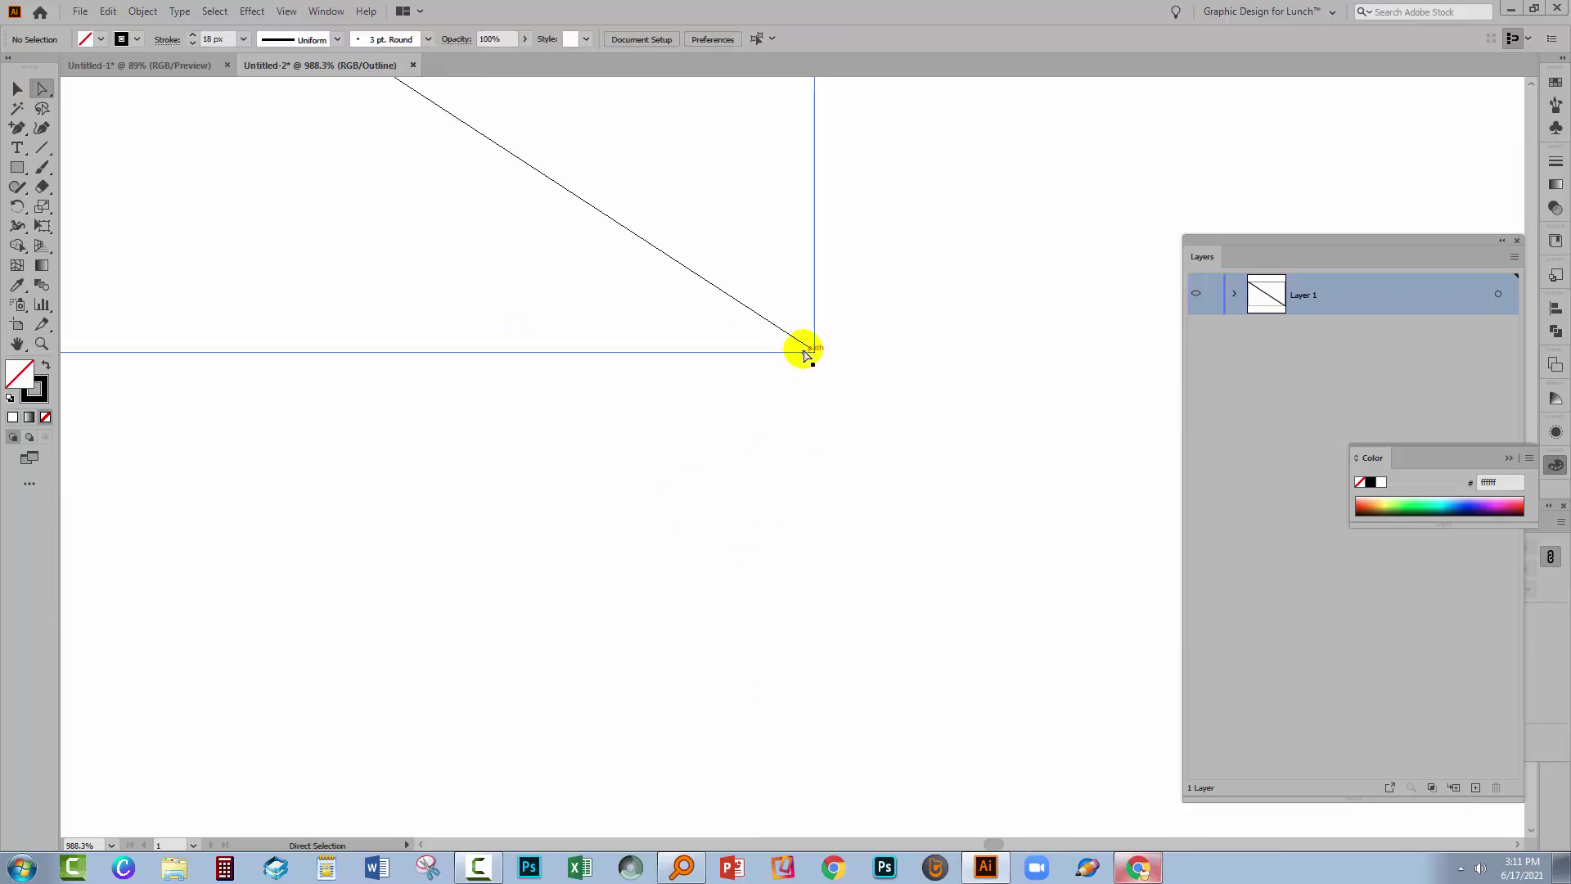
{"action": "left_click", "coordinate": [811, 350]}
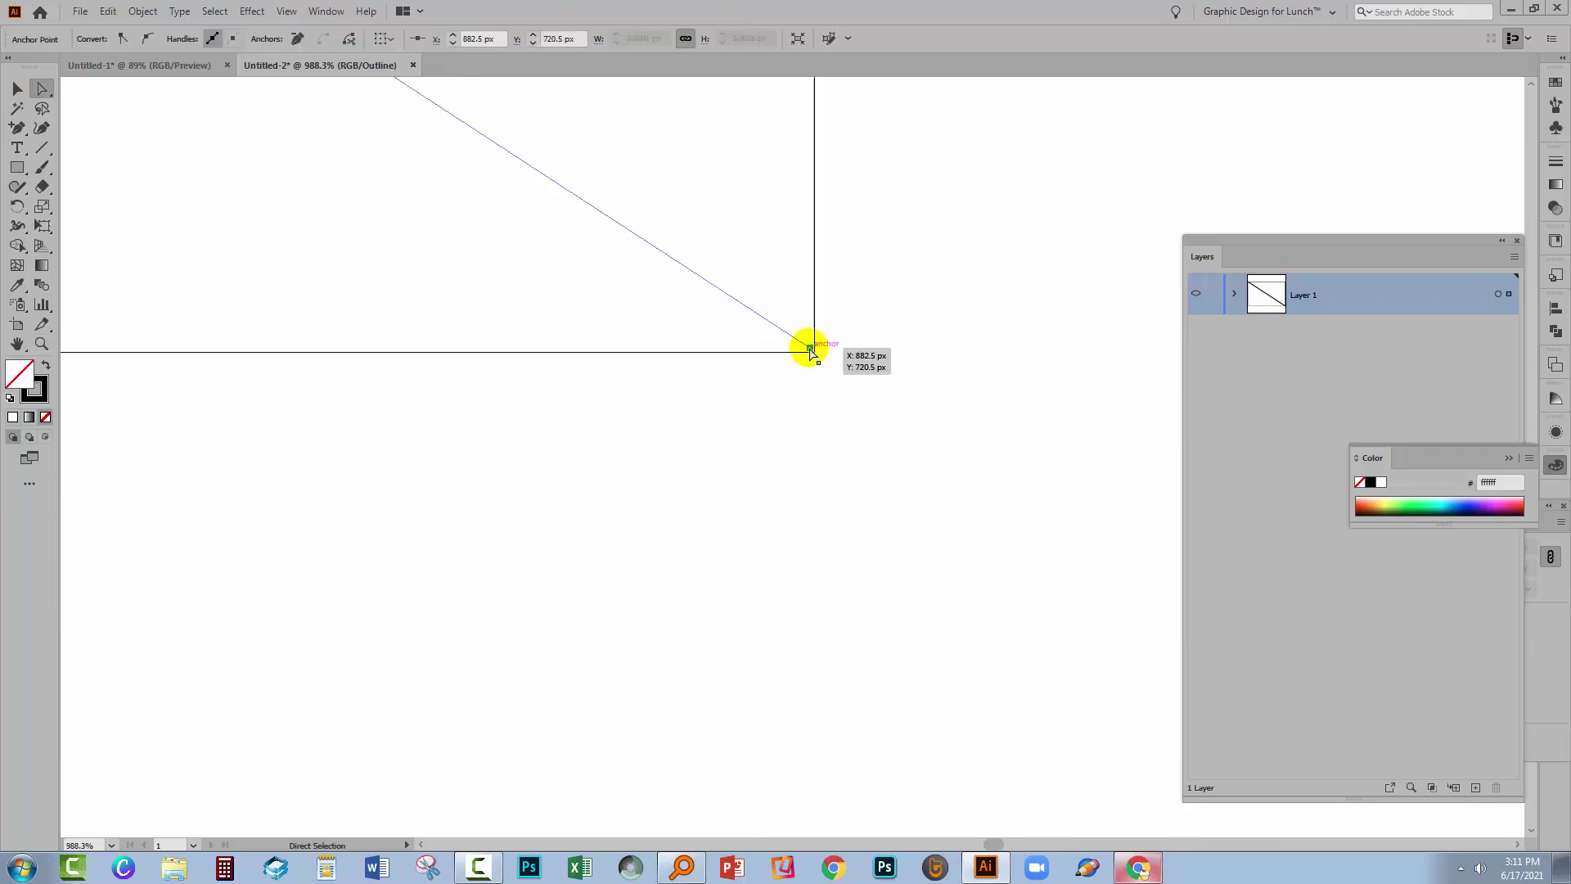
{"action": "left_click_drag", "start_coordinate": [811, 350], "coordinate": [818, 357]}
{"action": "left_click", "coordinate": [827, 354]}
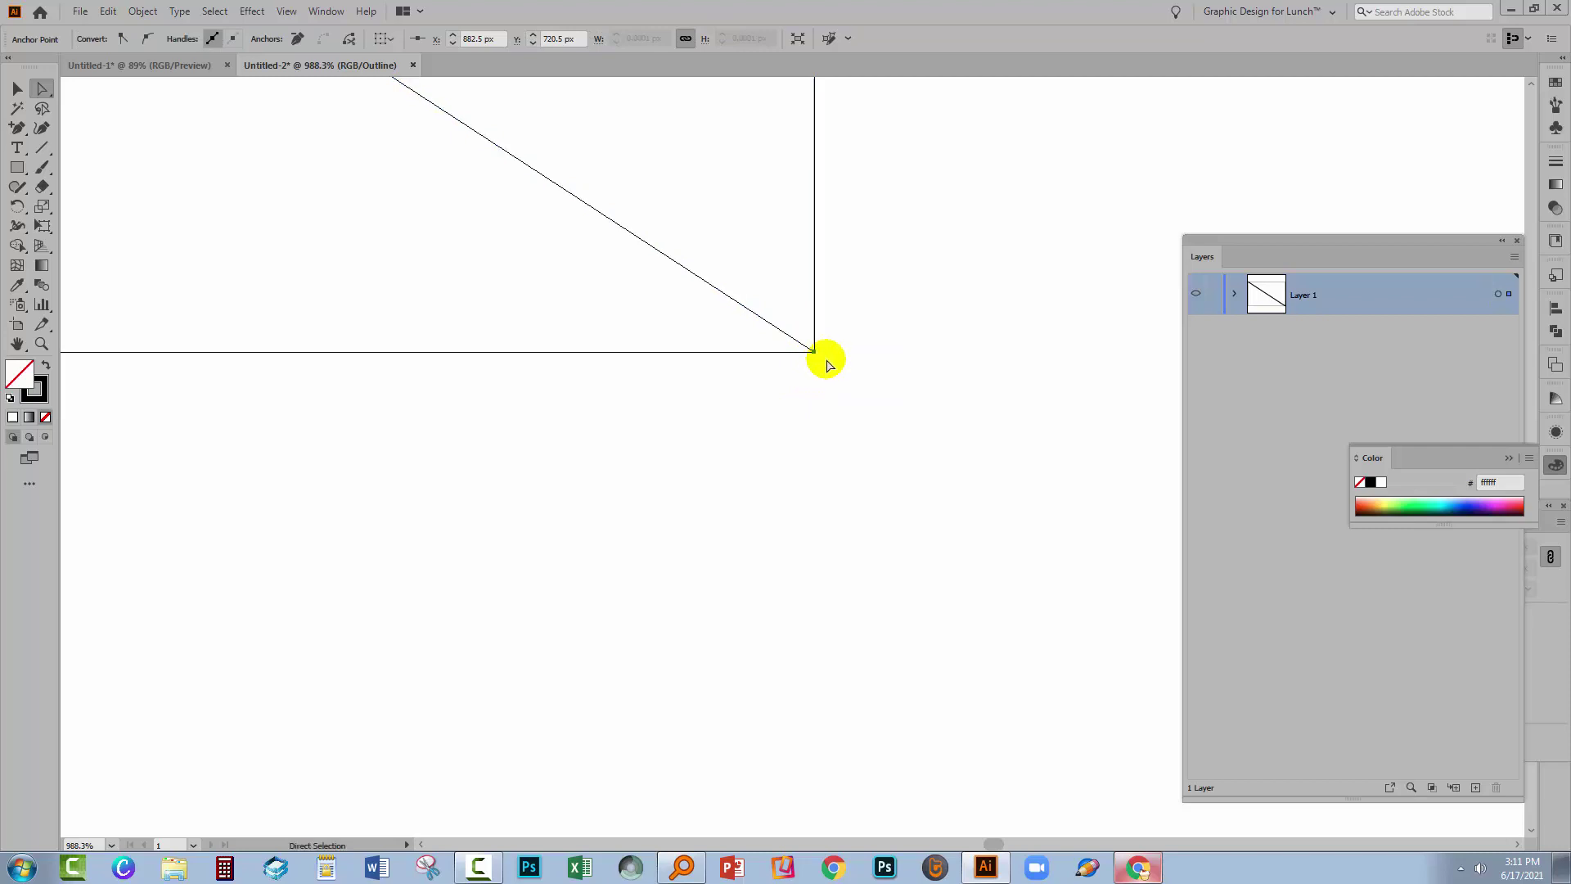
{"action": "left_click", "coordinate": [847, 343]}
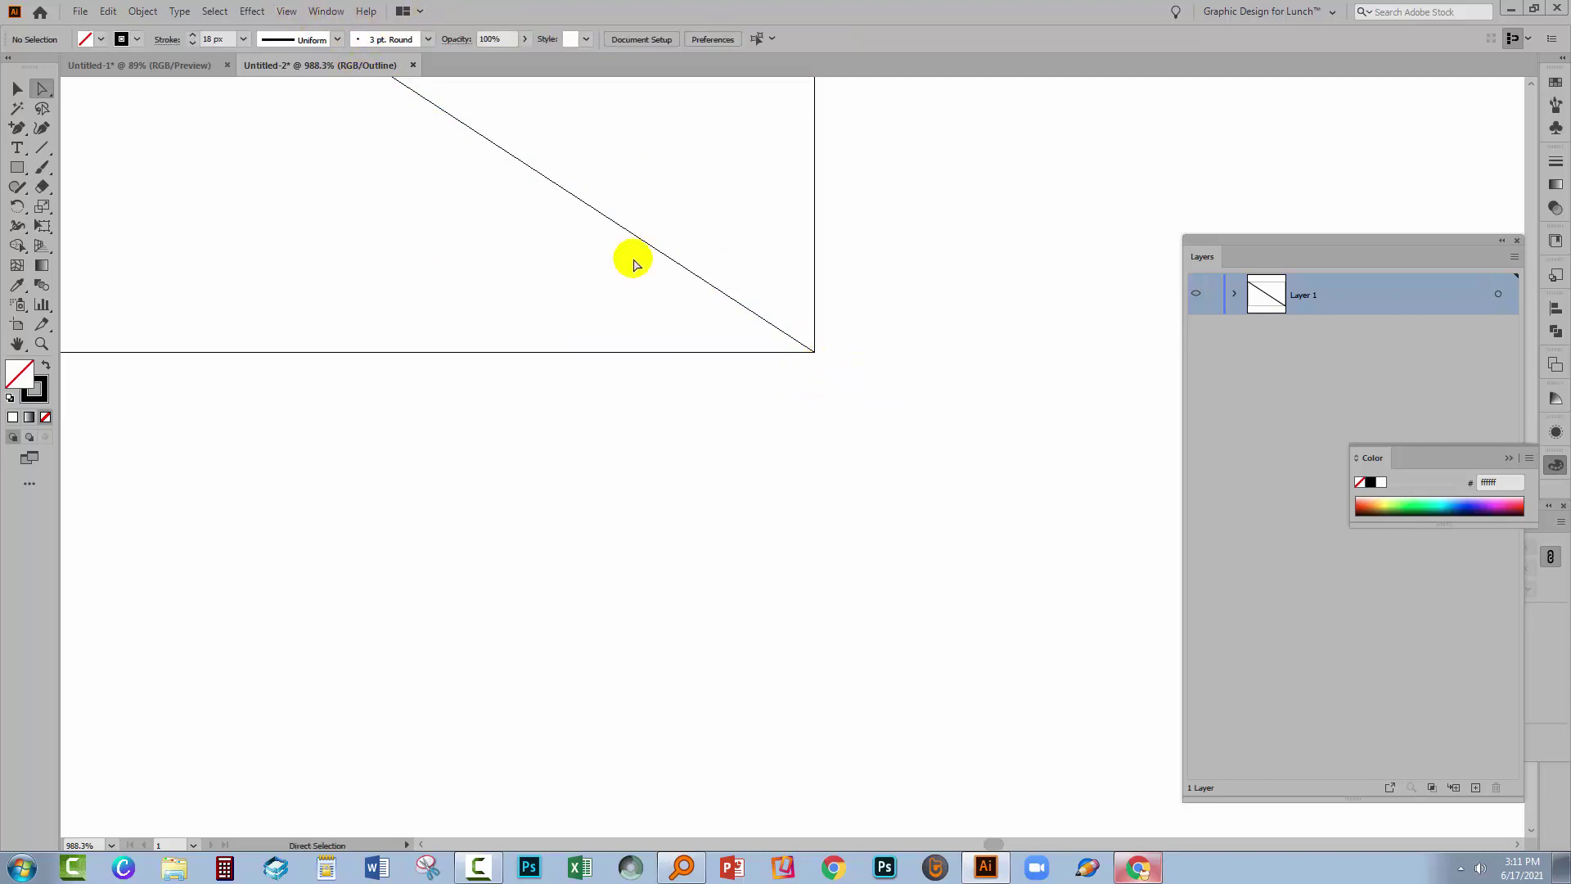
Return to Preview view and fit the whole artboard in the window
{"action": "left_click", "coordinate": [287, 11]}
{"action": "left_click", "coordinate": [323, 34]}
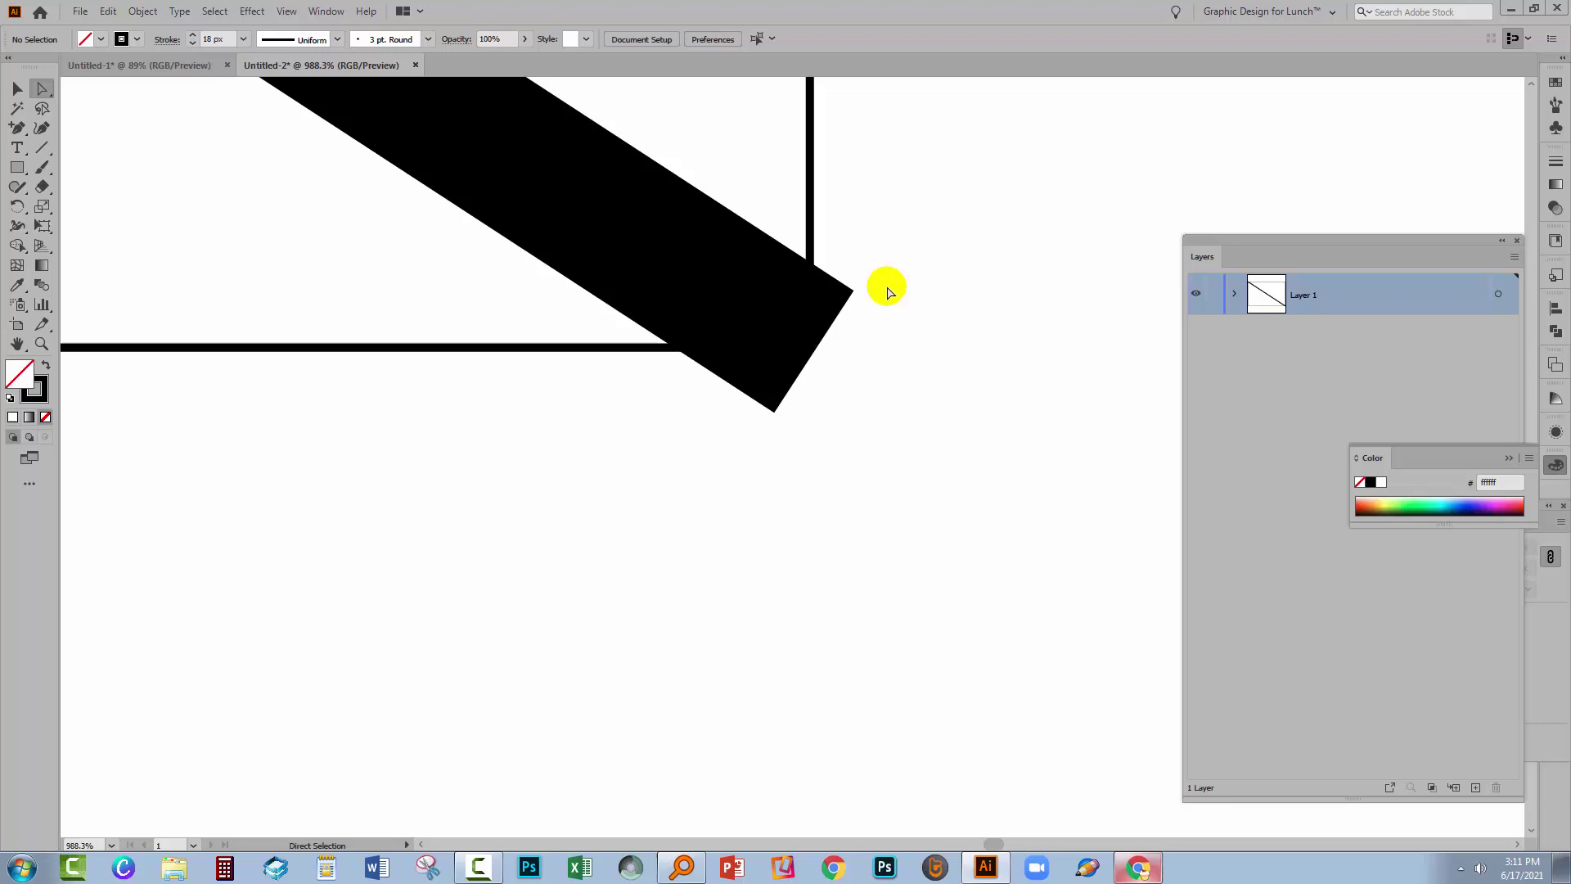
{"action": "key", "text": "ctrl+0"}
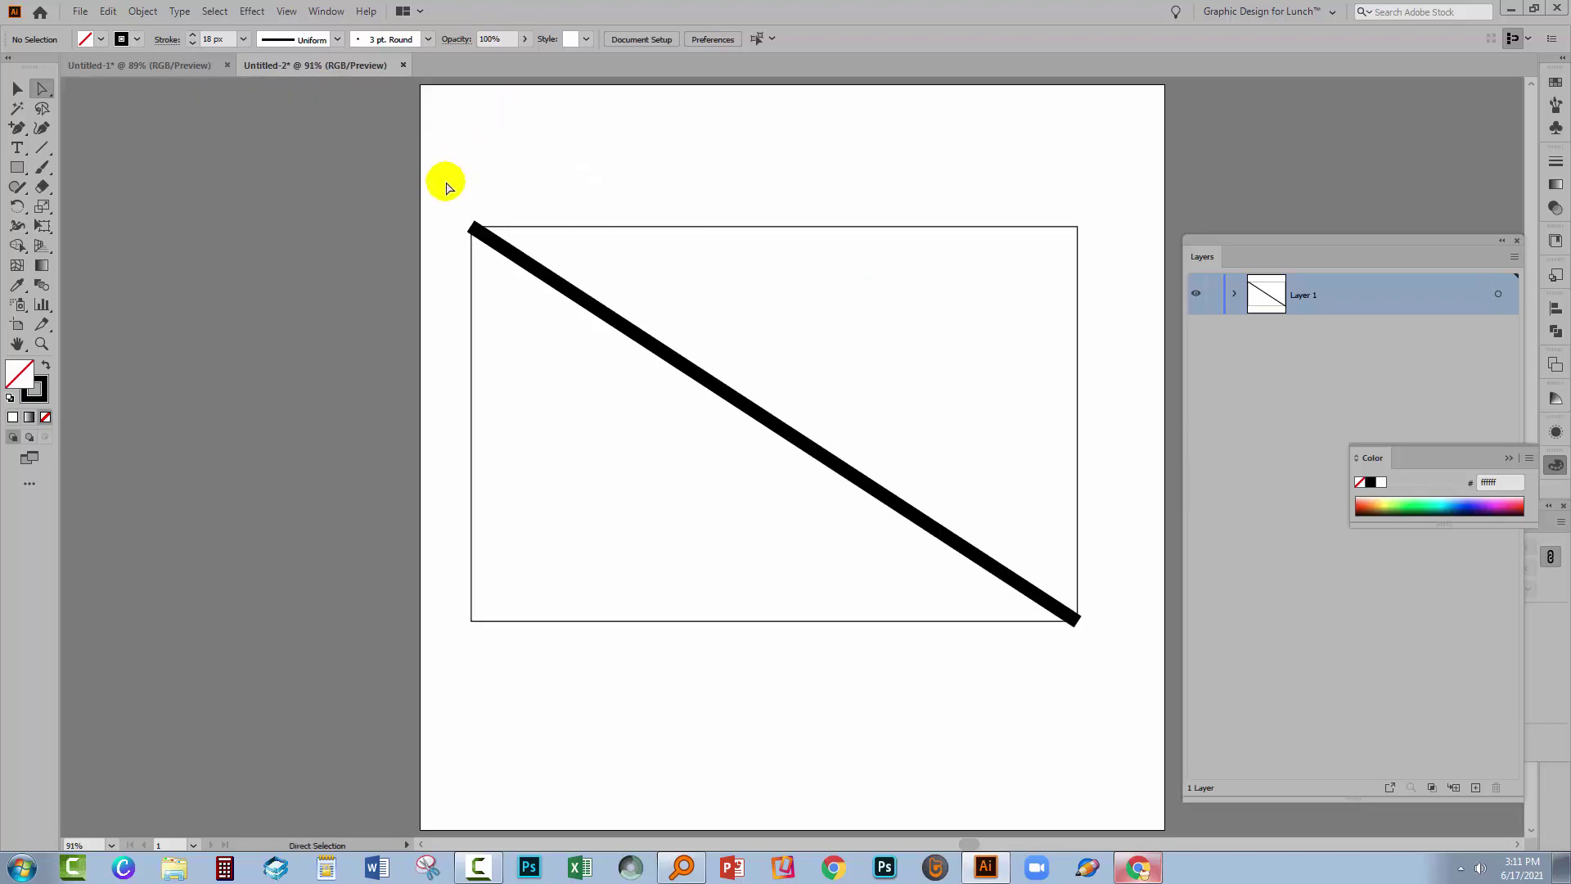
Expand the diagonal's 18 px stroke with Expand Appearance and Expand into a black-filled shape
{"action": "left_click", "coordinate": [443, 191]}
{"action": "left_click", "coordinate": [589, 304]}
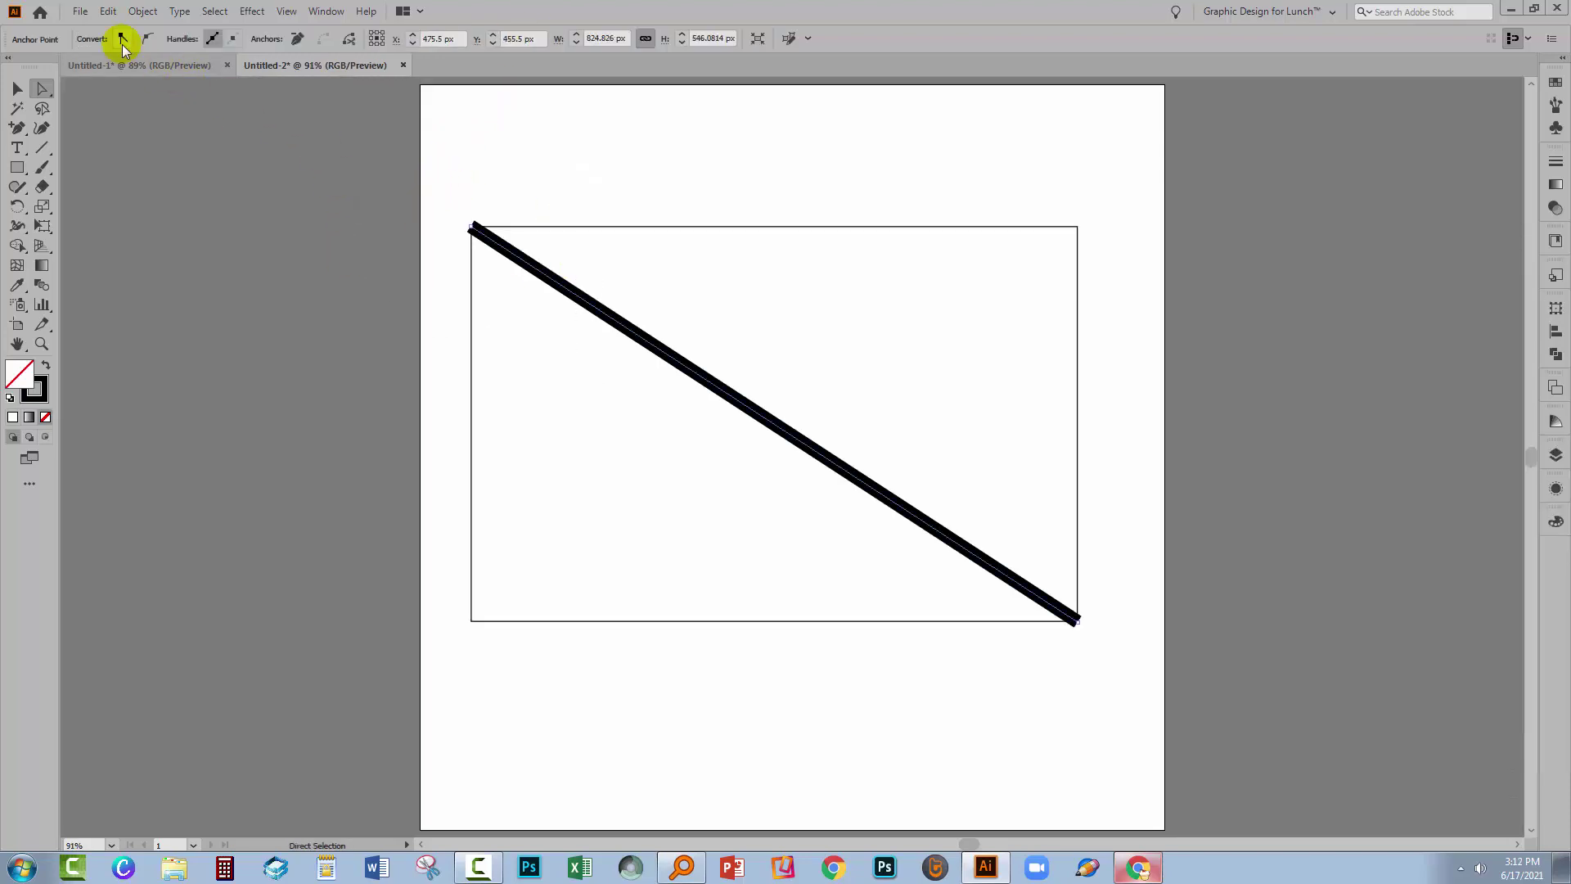
{"action": "left_click", "coordinate": [130, 13]}
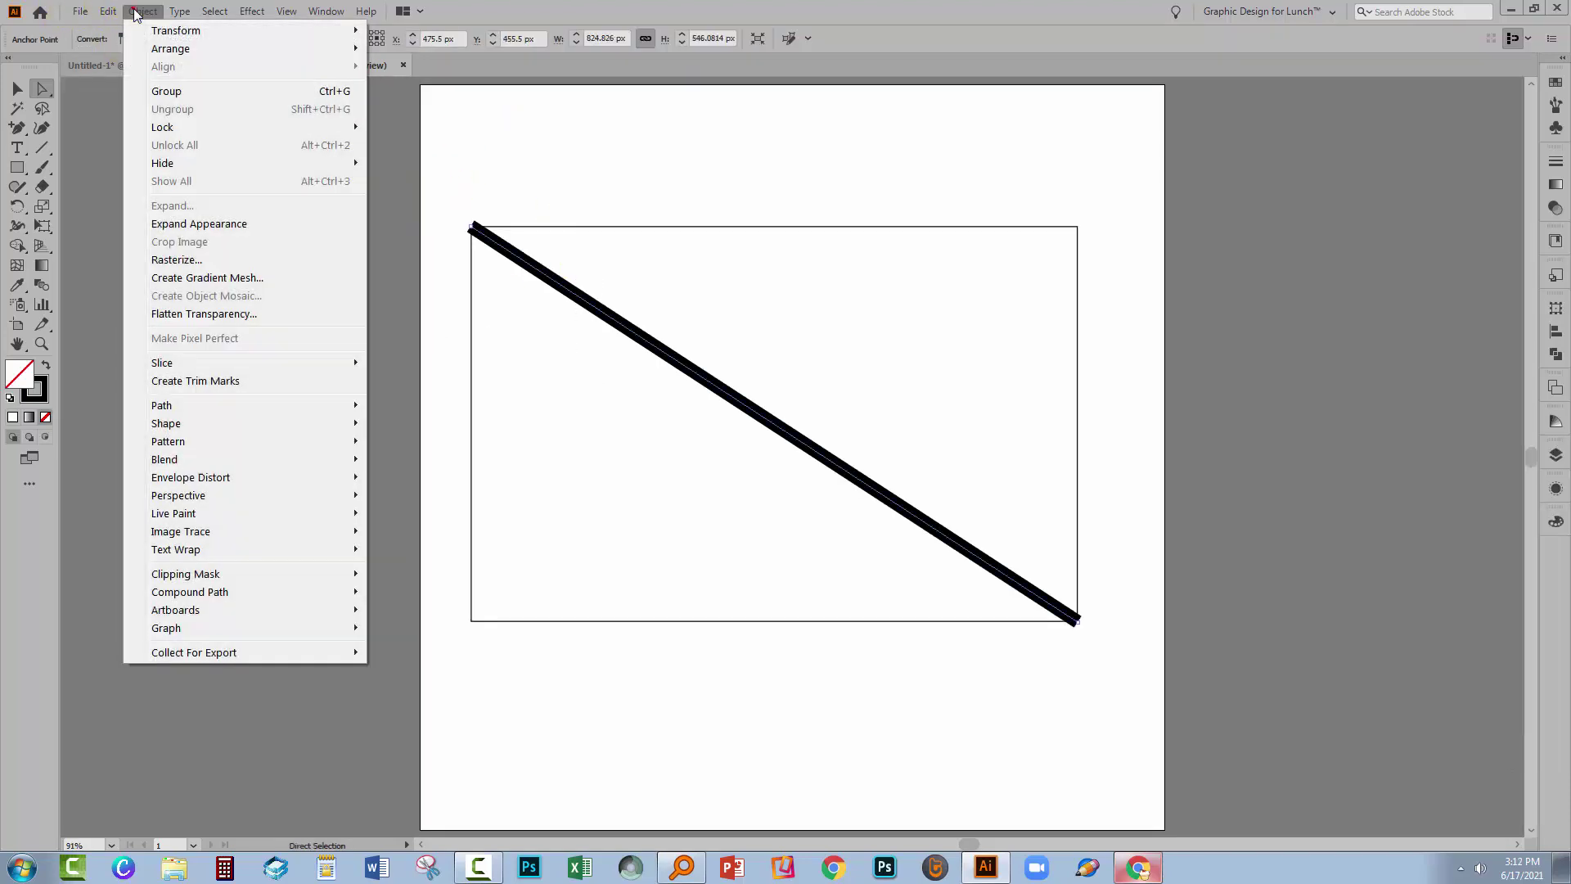
{"action": "left_click", "coordinate": [219, 222]}
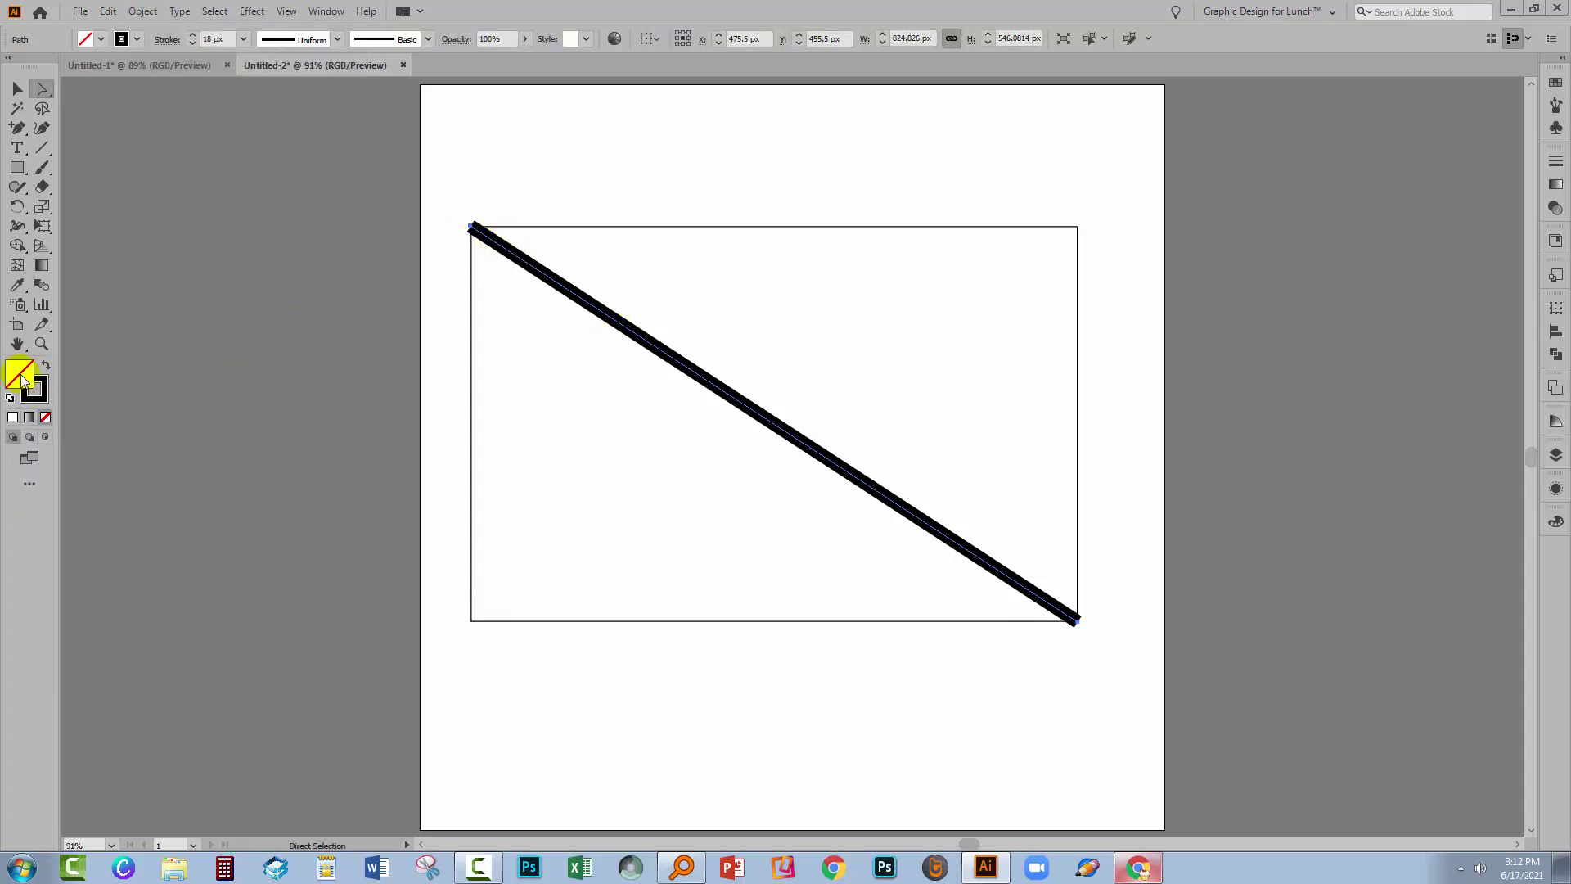
{"action": "left_click", "coordinate": [140, 11]}
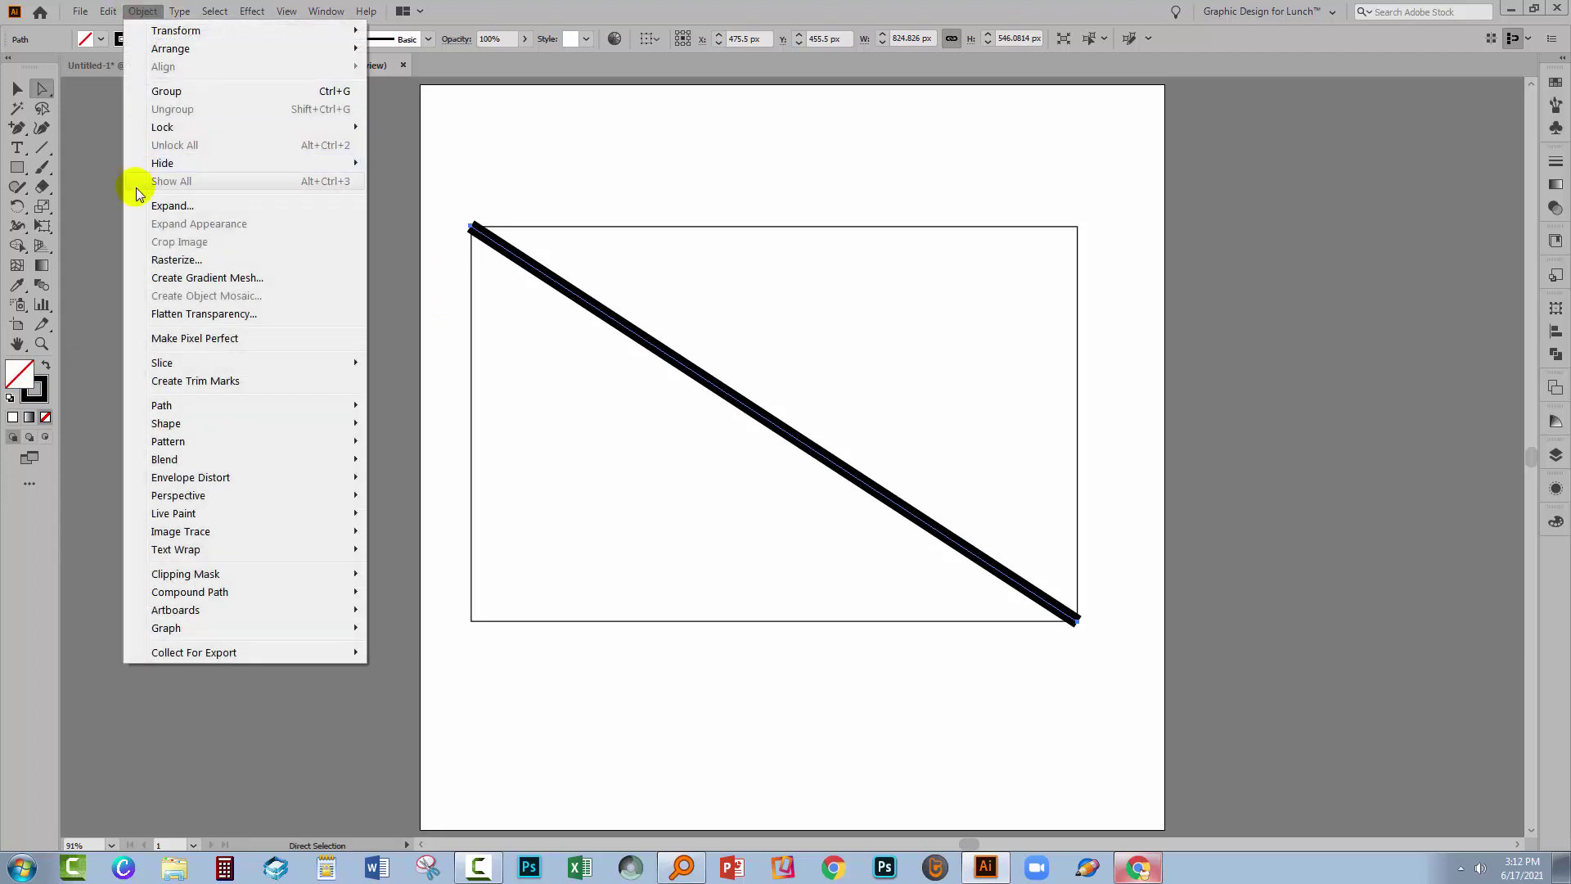
{"action": "left_click", "coordinate": [166, 206]}
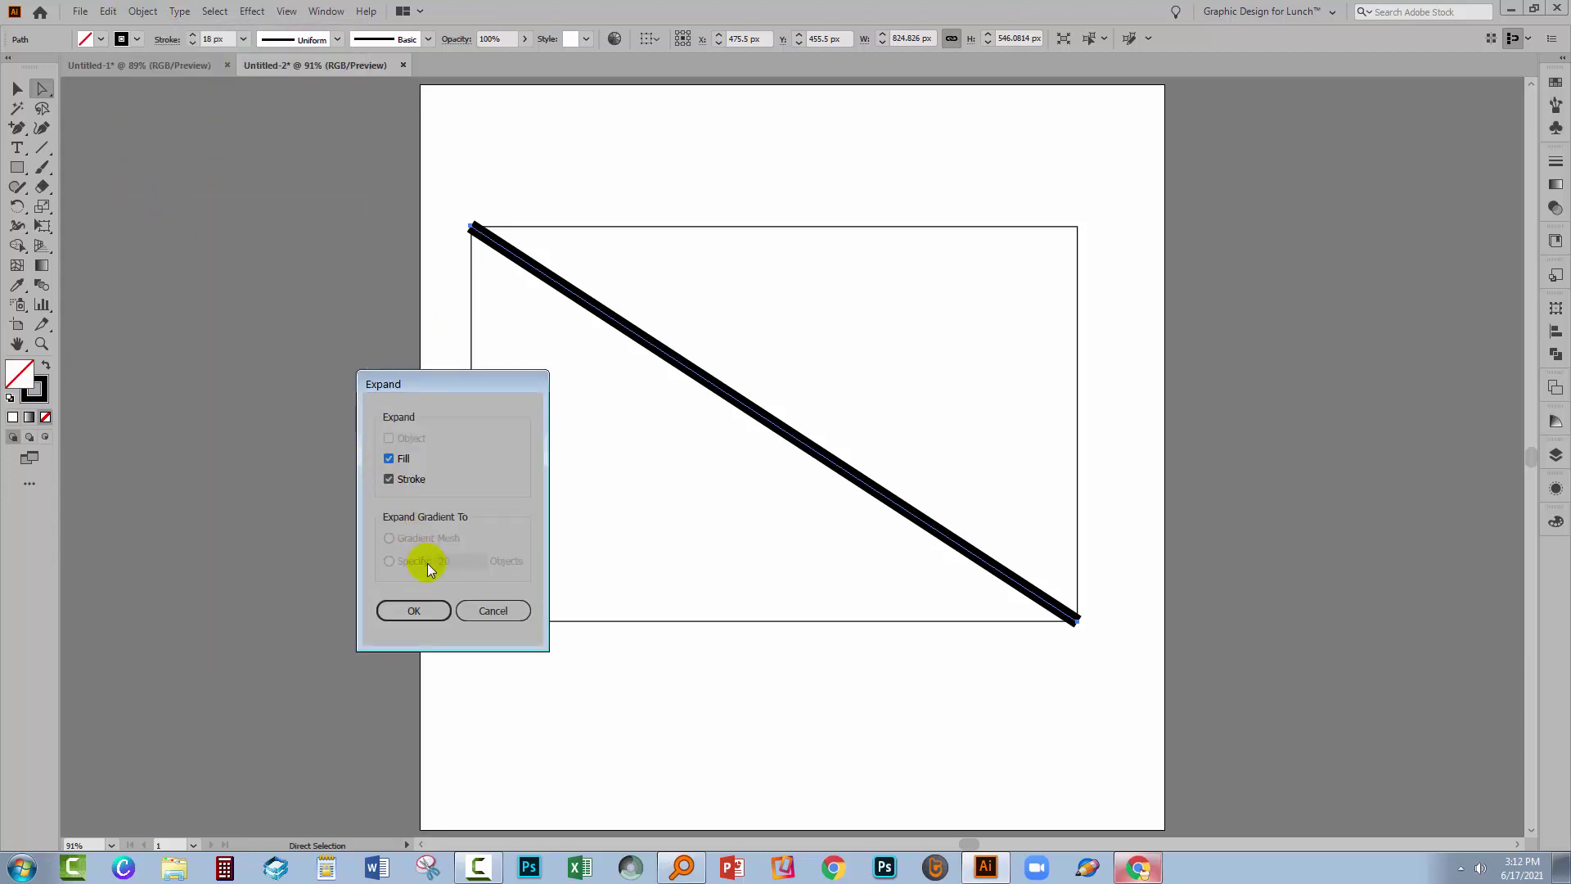
{"action": "left_click", "coordinate": [414, 611]}
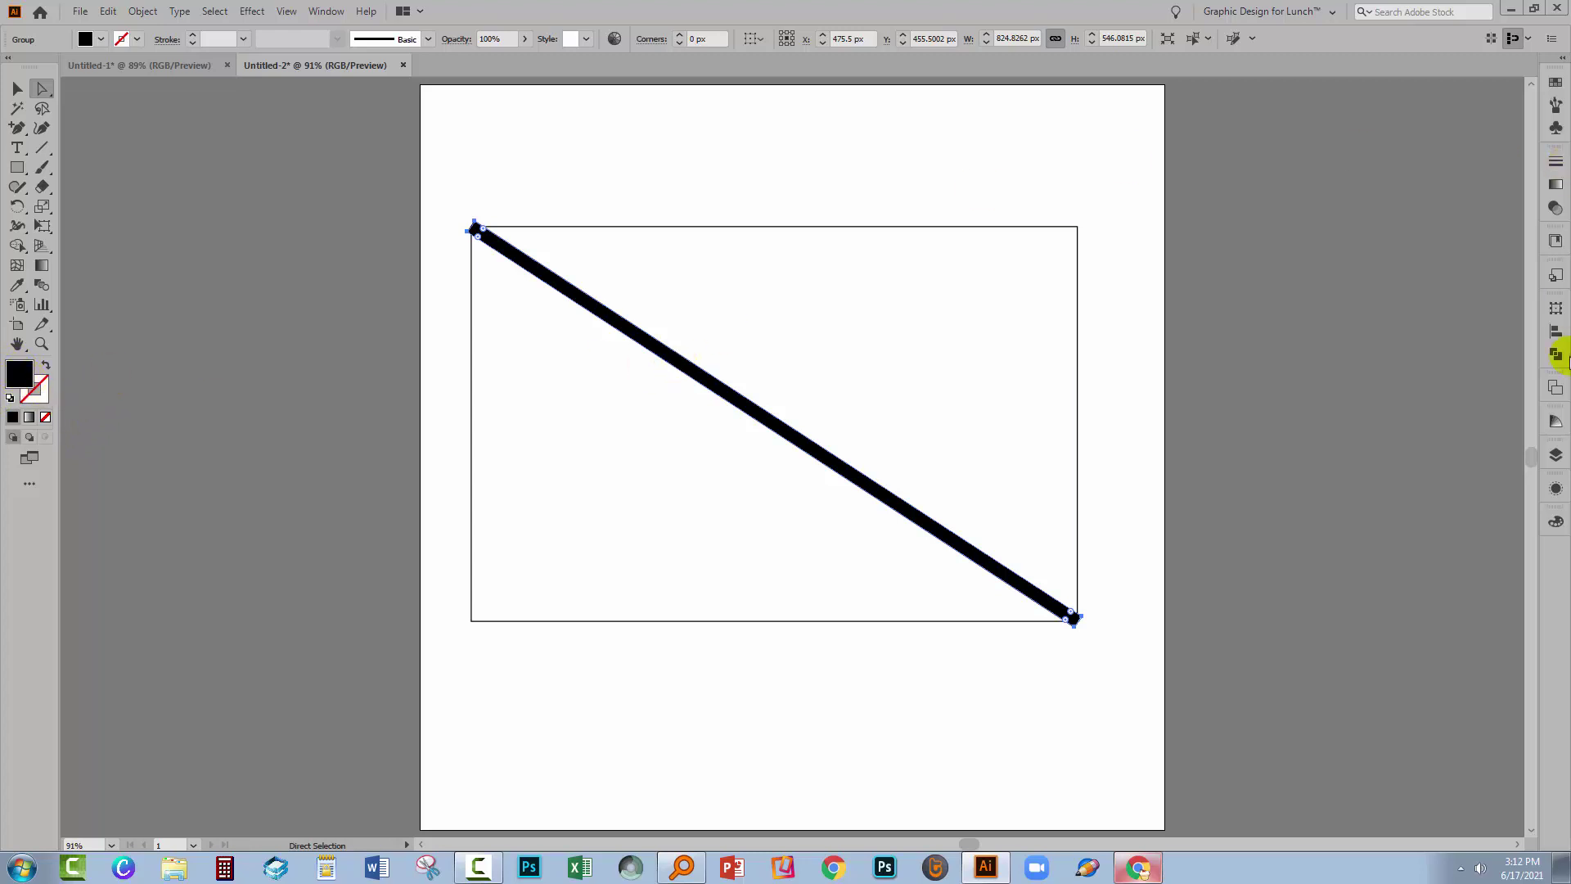
{"action": "left_click", "coordinate": [1557, 455]}
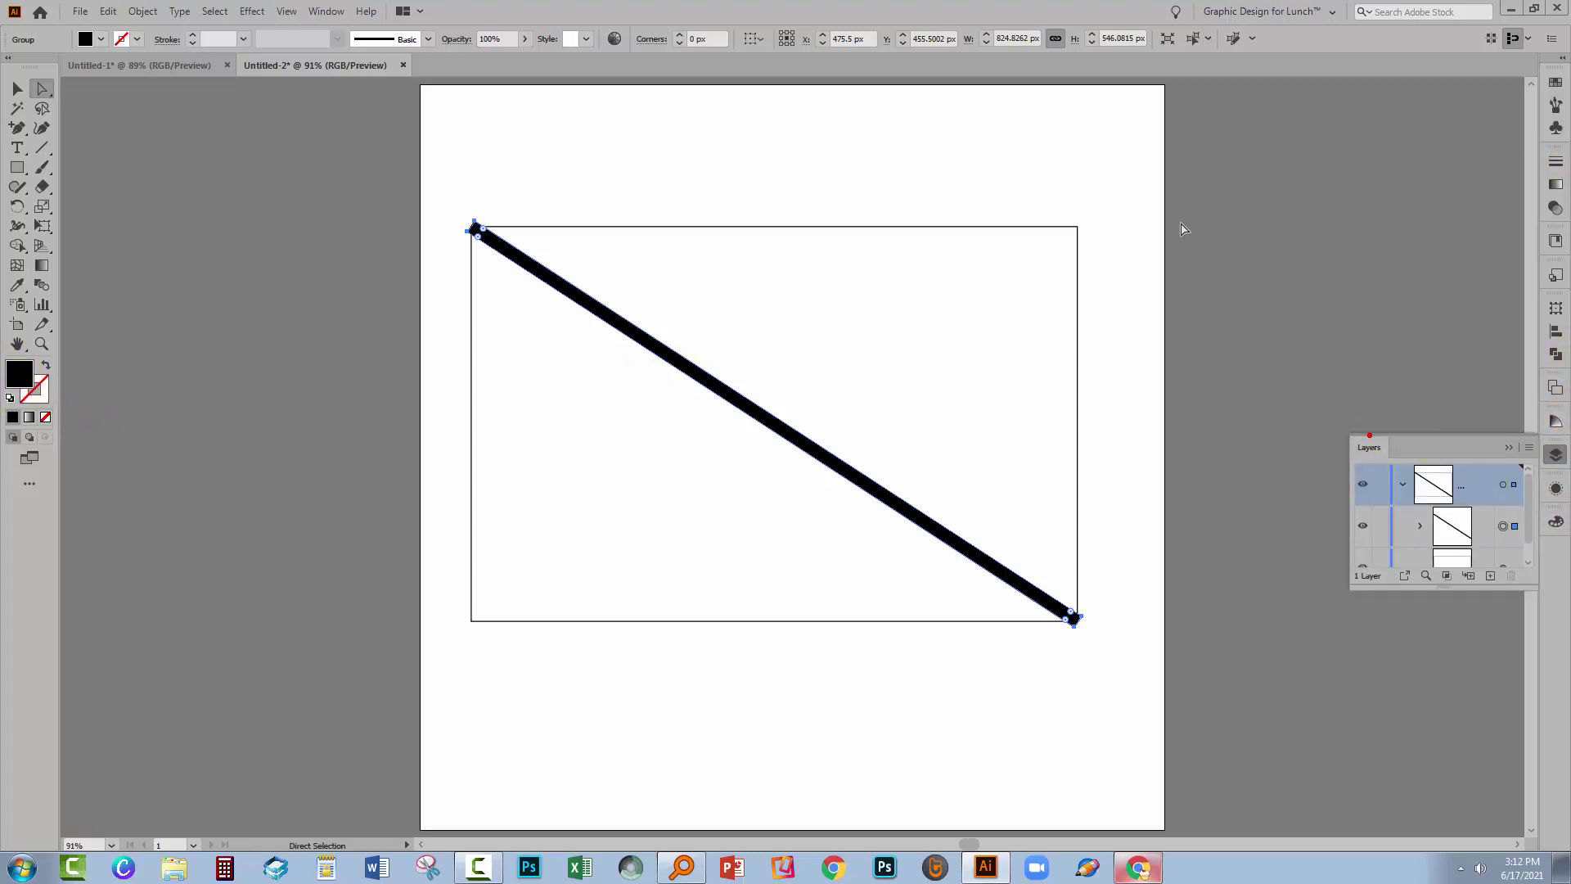
Float the Layers panel, expand <Group>, and drag the diagonal <Path> out under Layer 1
{"action": "left_click_drag", "start_coordinate": [1377, 449], "coordinate": [1203, 256]}
{"action": "left_click_drag", "start_coordinate": [1360, 398], "coordinate": [1494, 649]}
{"action": "left_click", "coordinate": [1244, 333]}
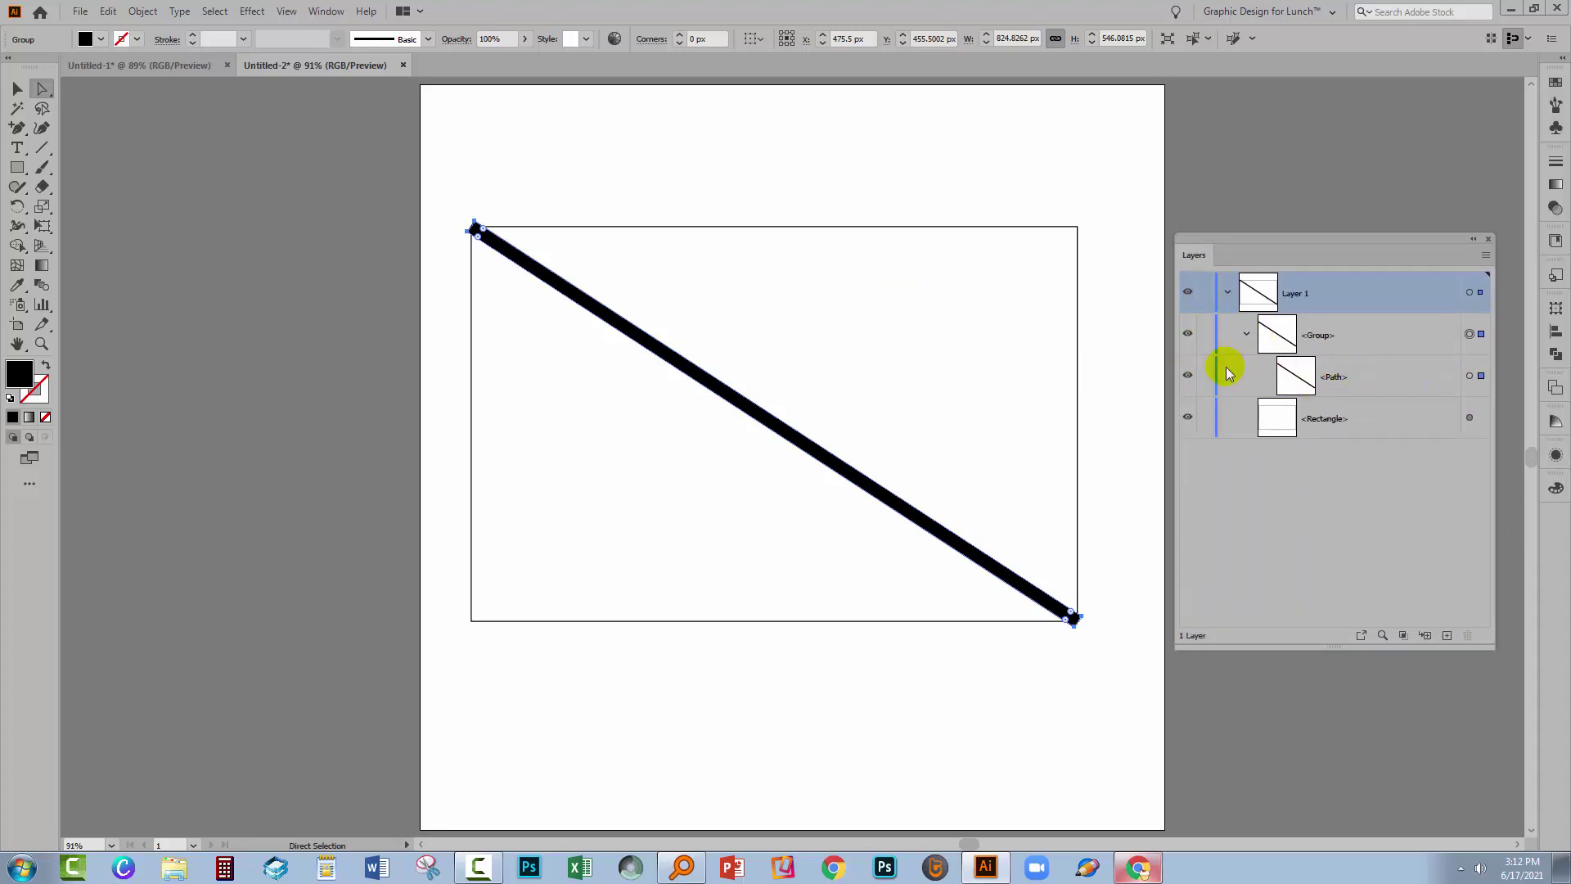
{"action": "left_click", "coordinate": [1187, 375]}
{"action": "left_click", "coordinate": [1187, 375]}
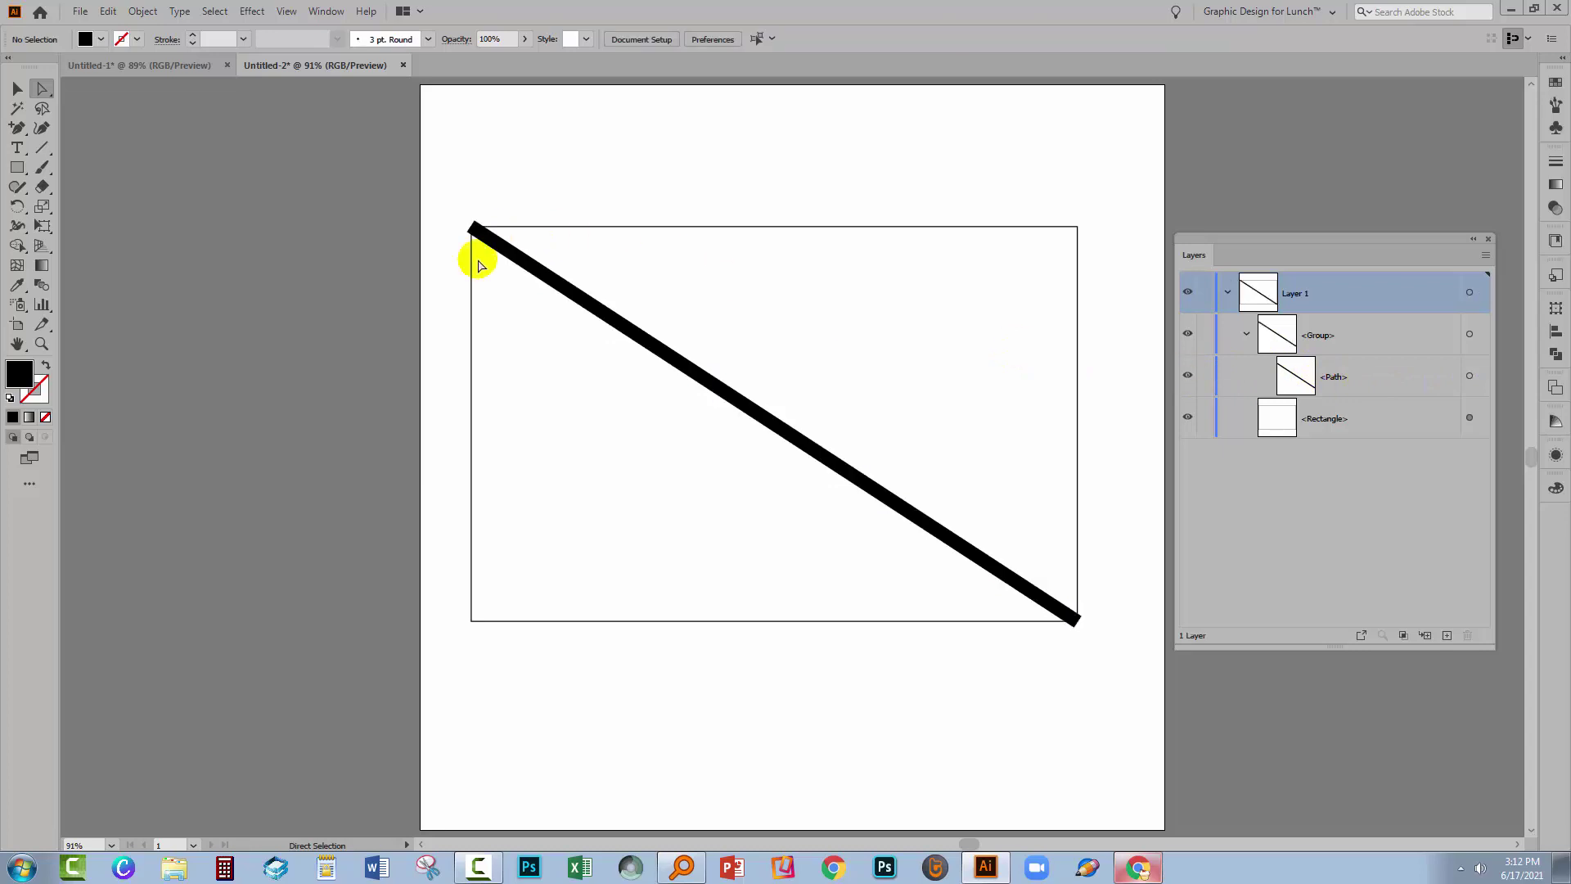
{"action": "left_click_drag", "start_coordinate": [1329, 373], "coordinate": [1326, 326]}
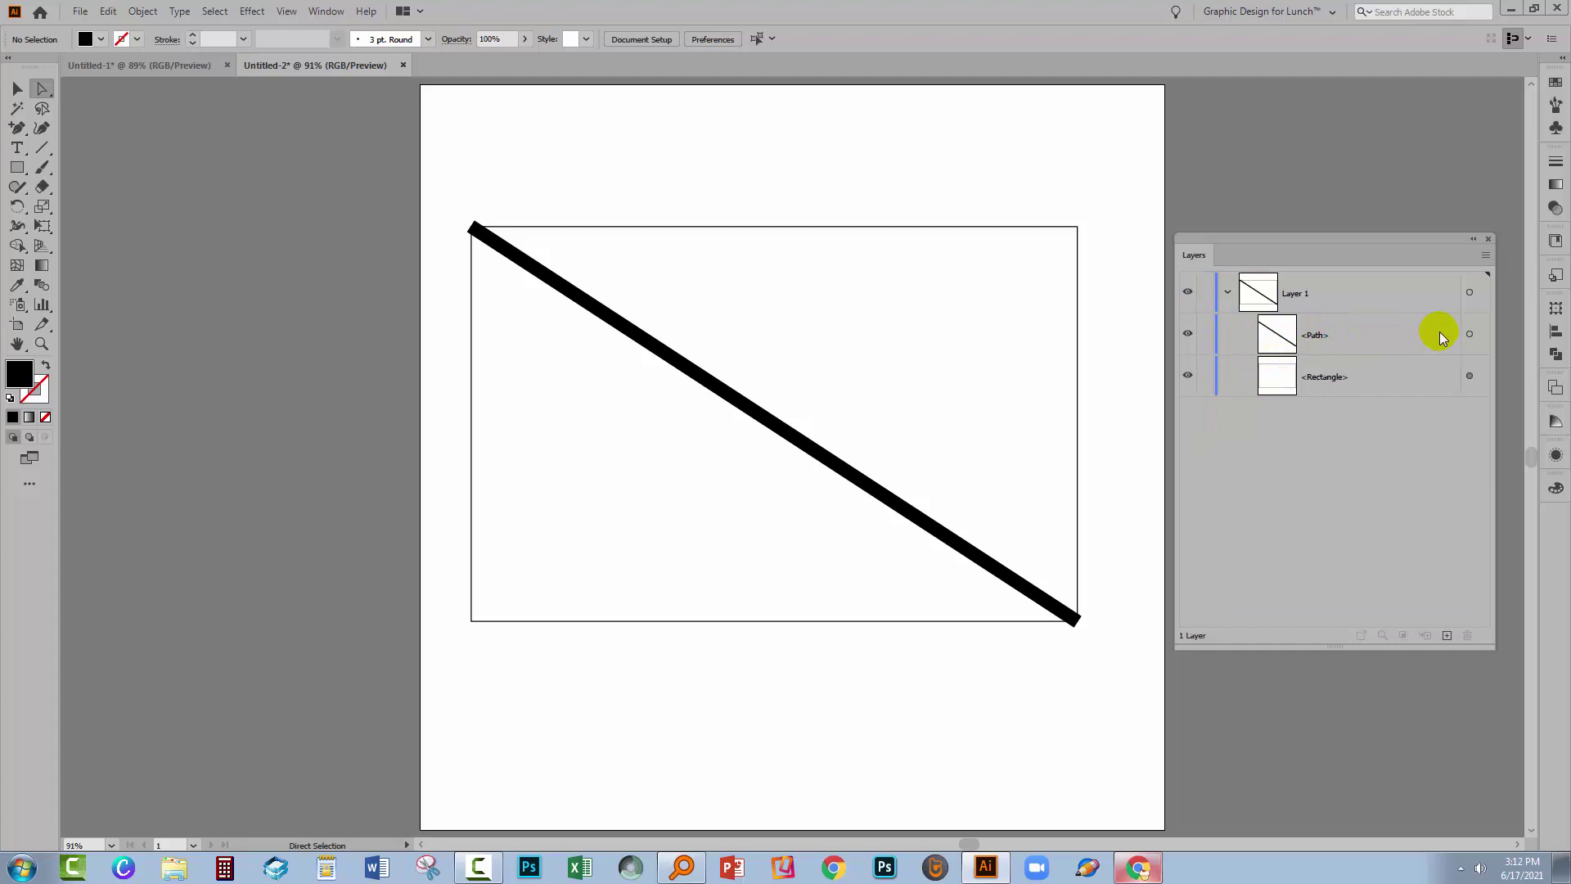
{"action": "left_click", "coordinate": [1468, 335]}
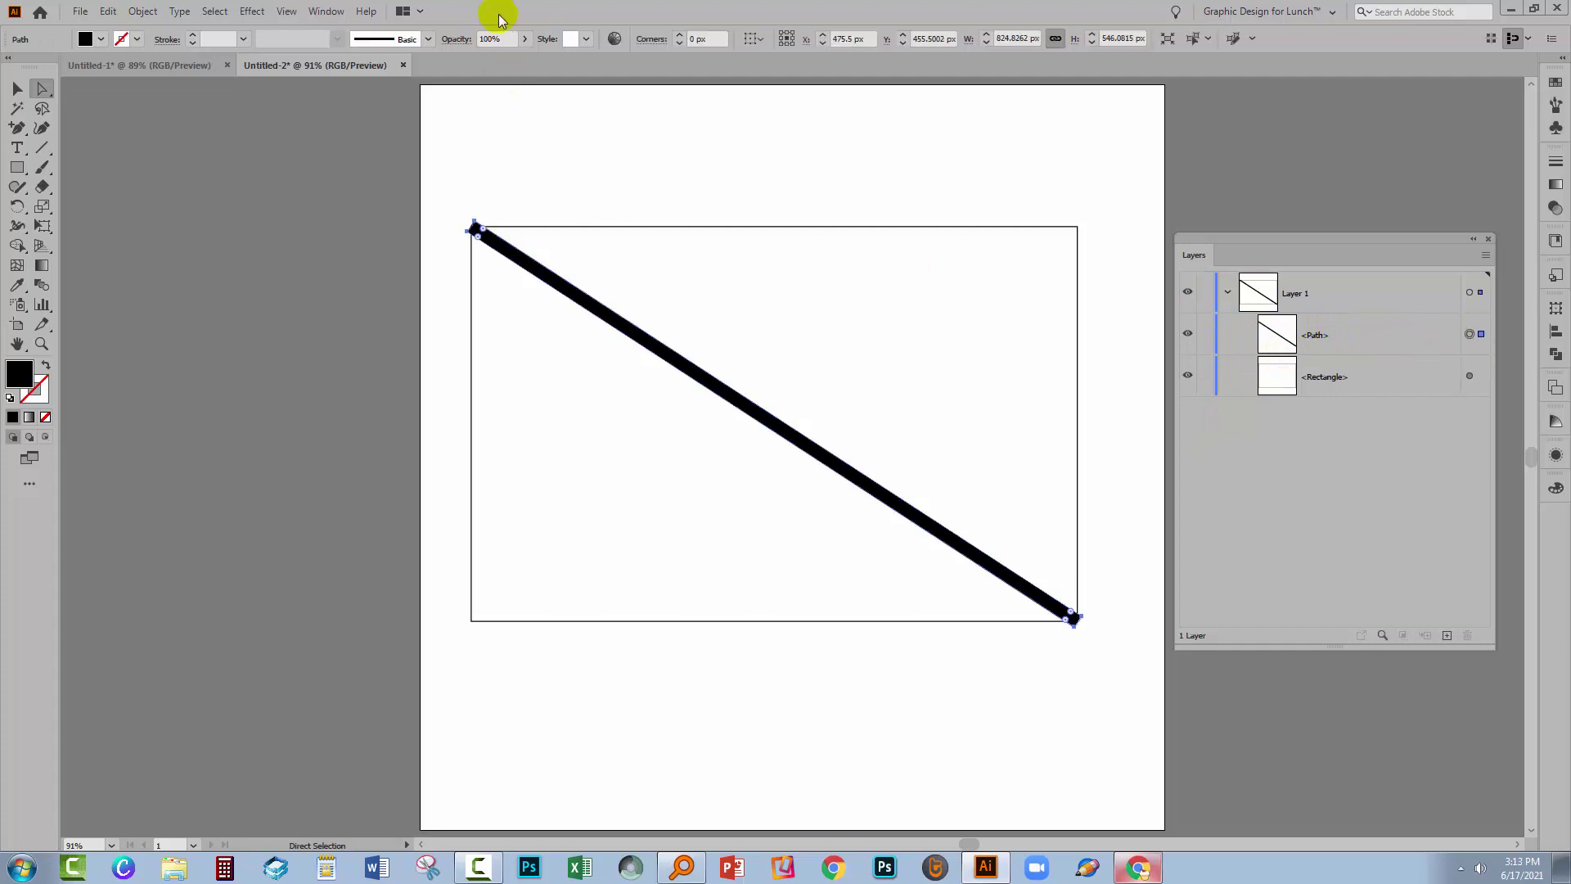
Zoom in on the bar's upper-left end and set the fill colour to red
{"action": "key", "text": "z"}
{"action": "left_click_drag", "start_coordinate": [450, 202], "coordinate": [522, 275]}
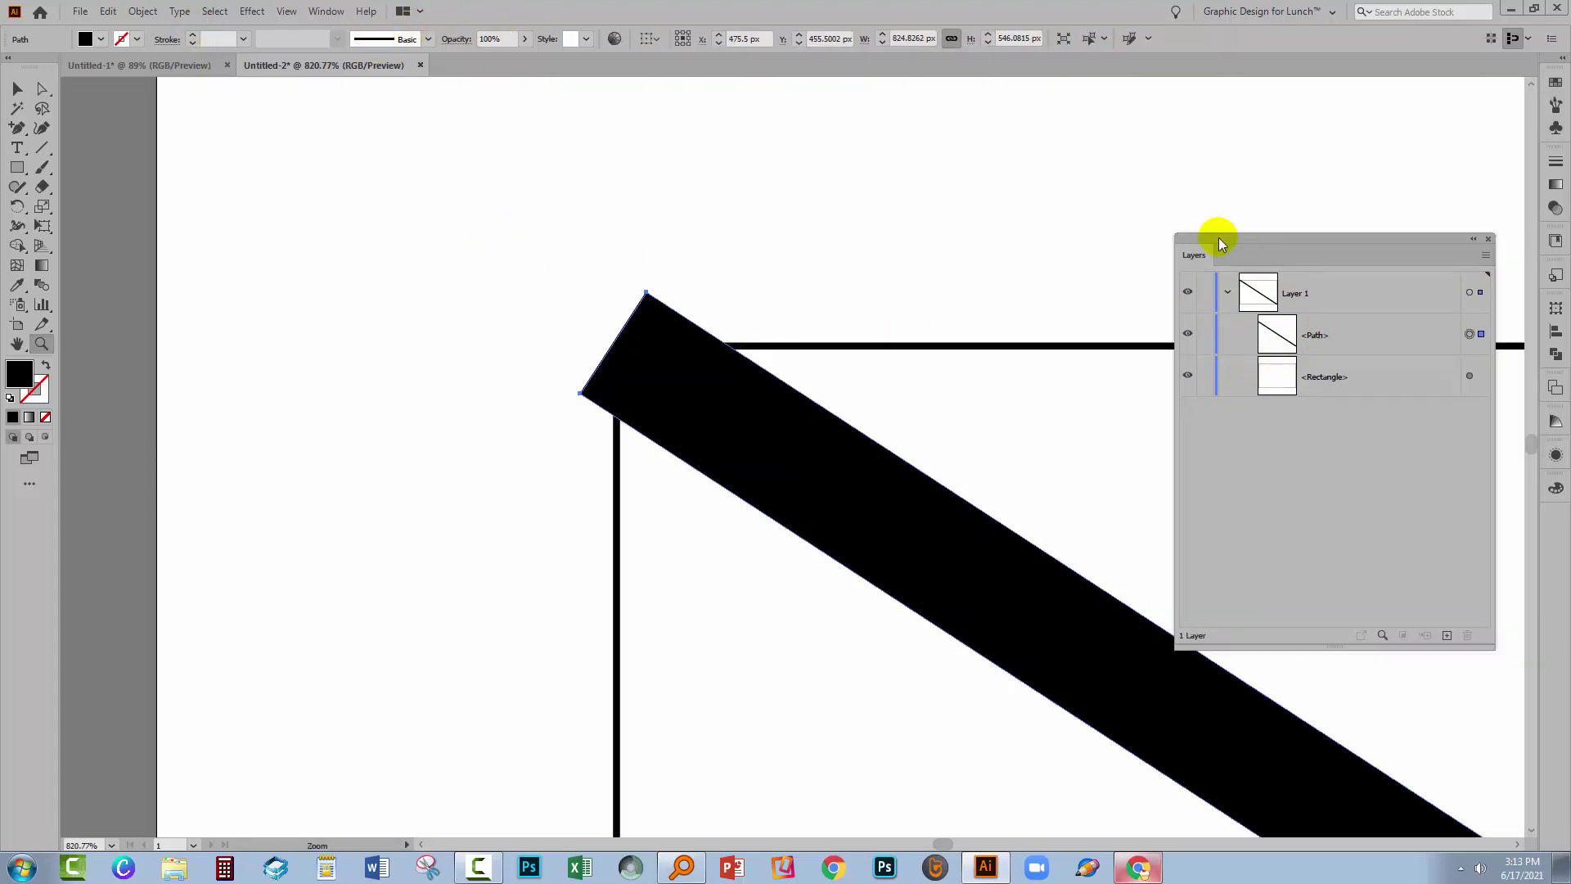
{"action": "left_click_drag", "start_coordinate": [1210, 238], "coordinate": [1350, 249]}
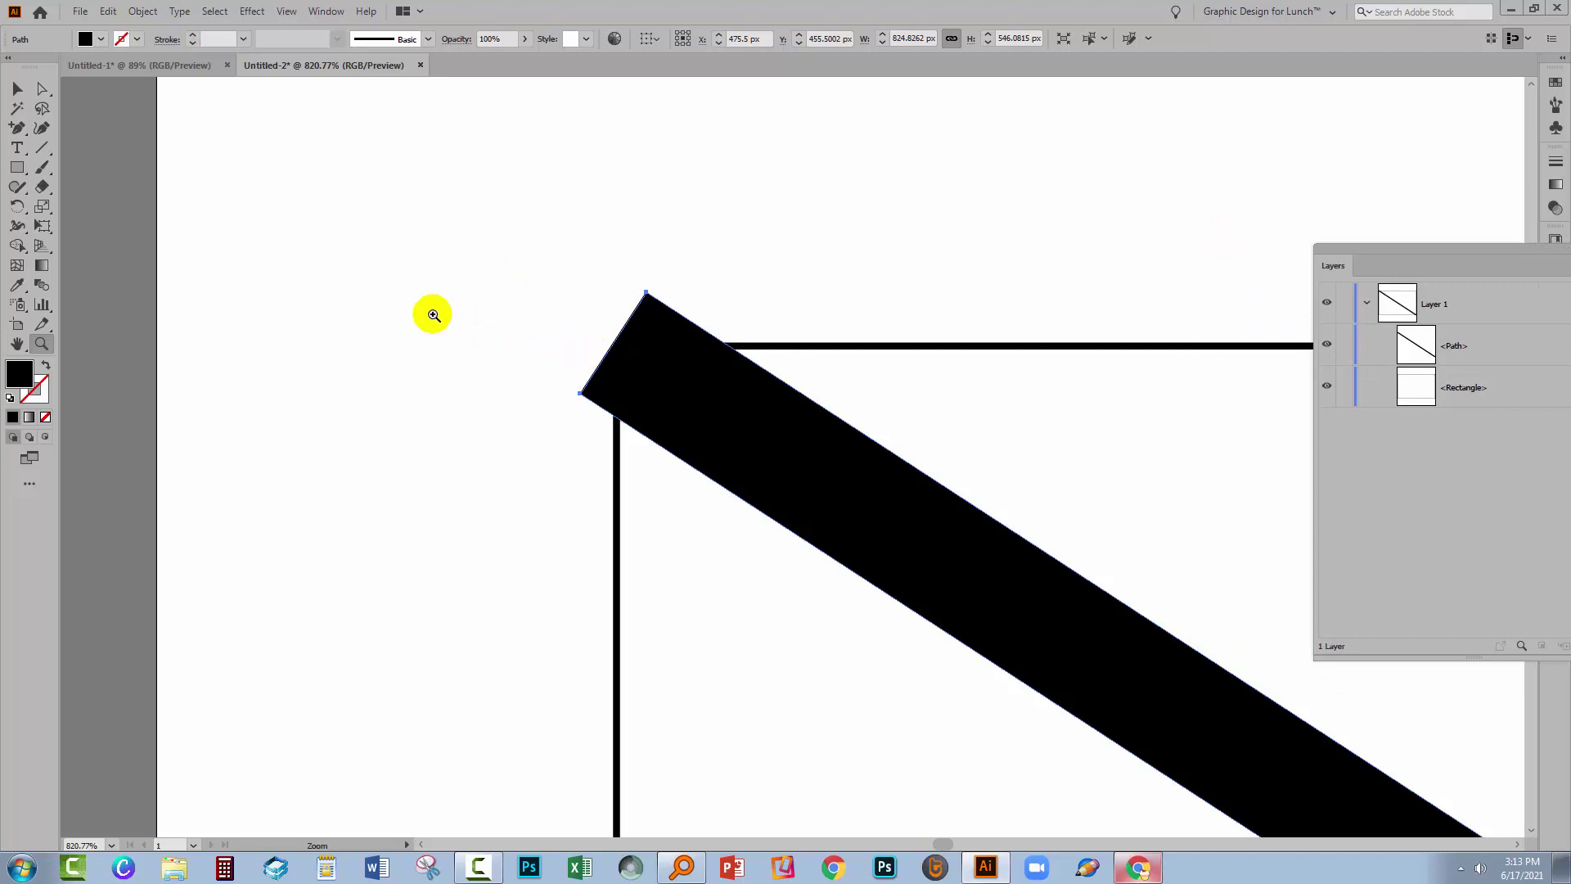
{"action": "left_click", "coordinate": [17, 167]}
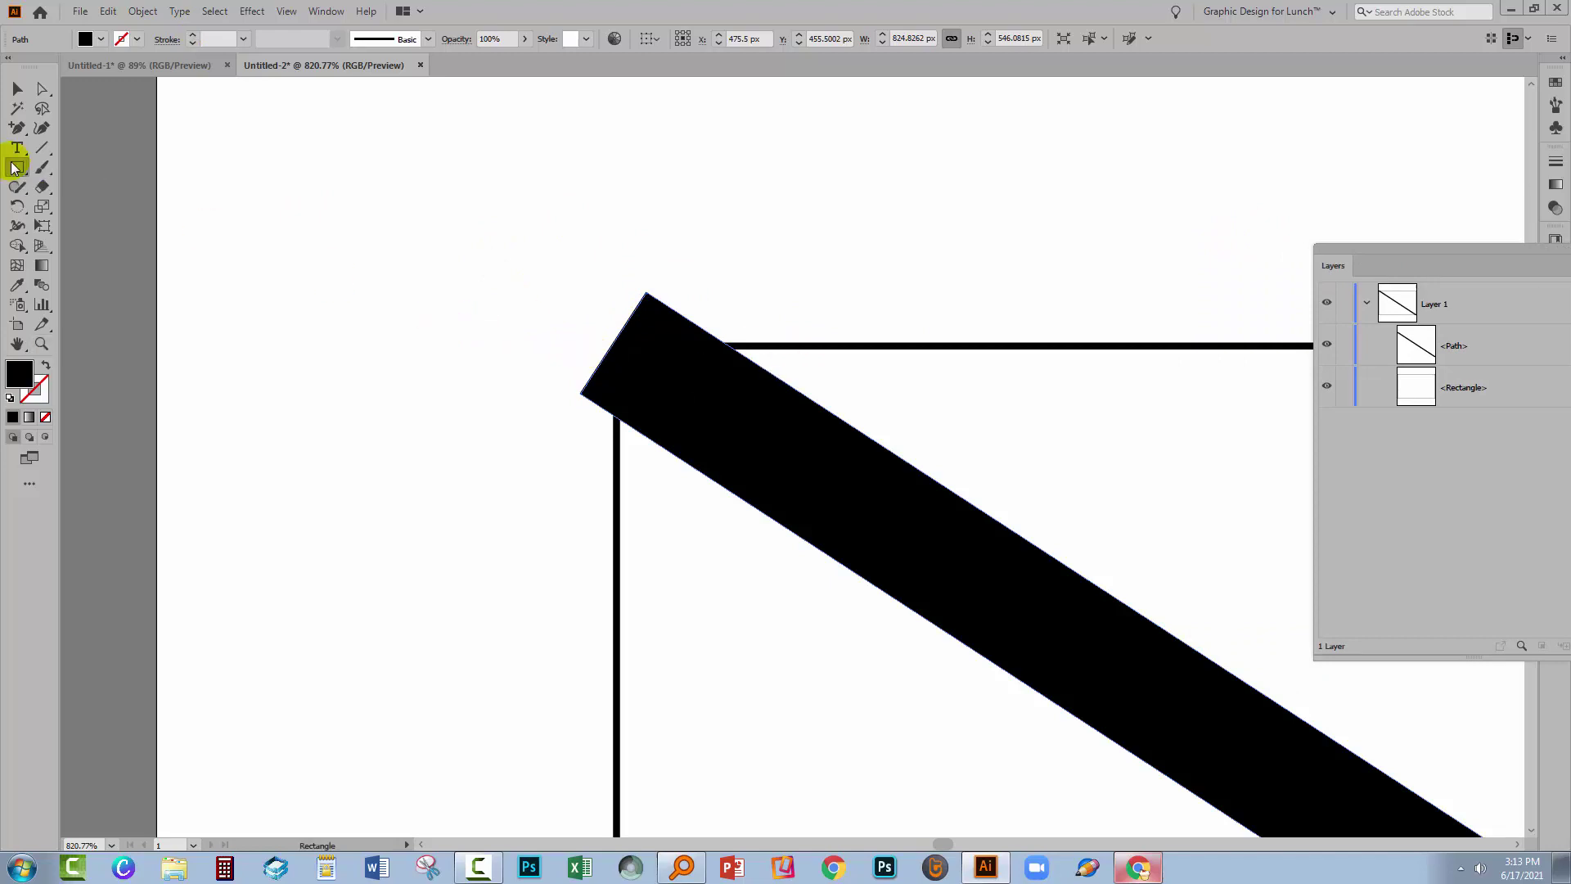
{"action": "left_click", "coordinate": [13, 96]}
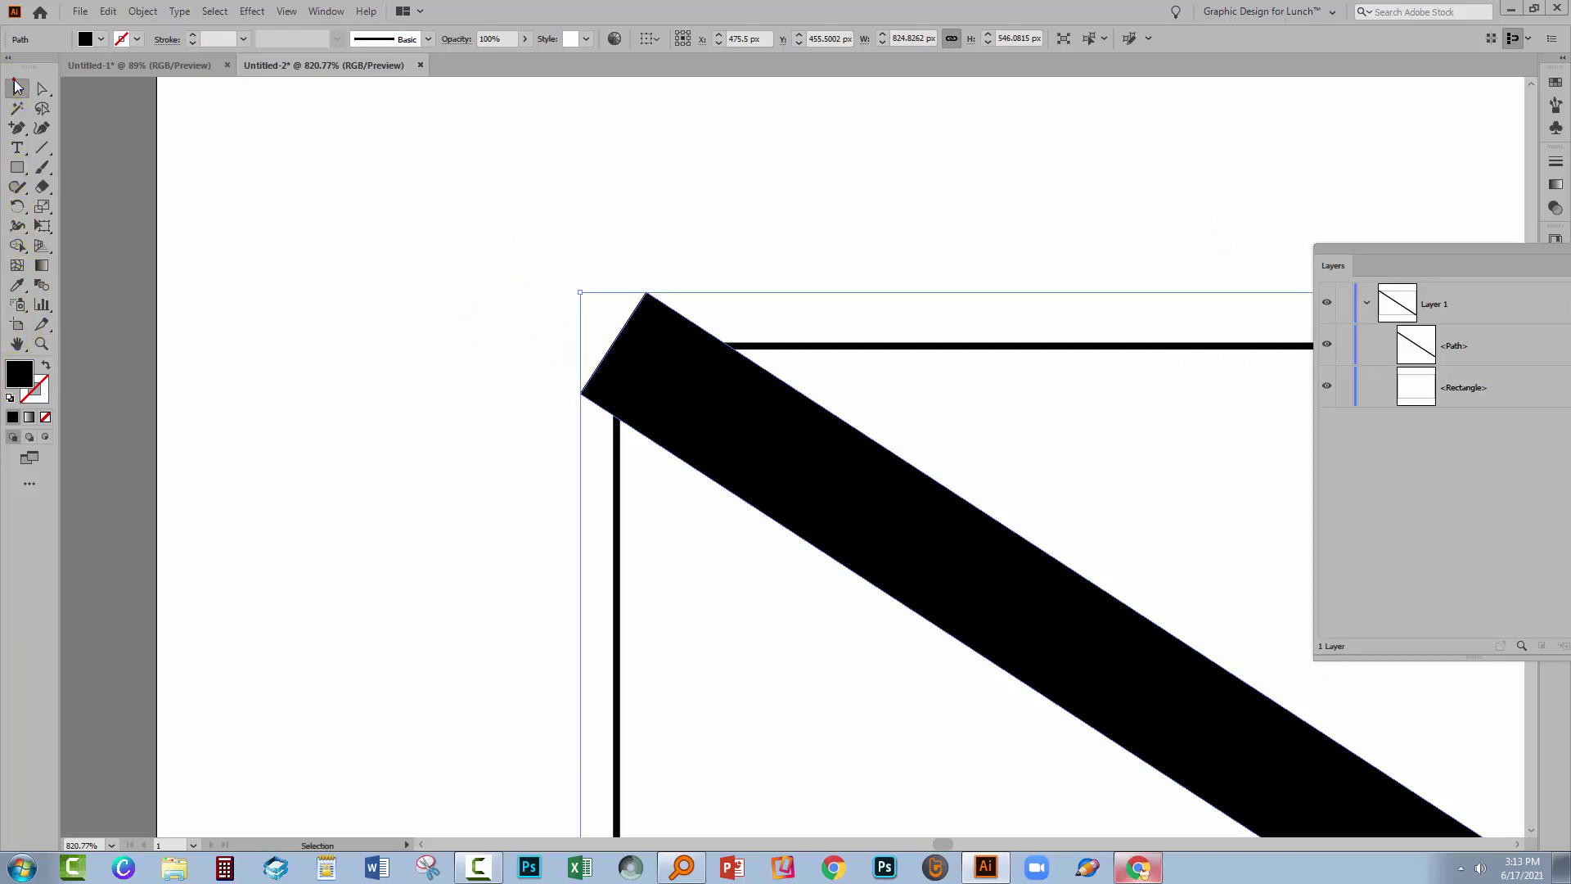
{"action": "left_click", "coordinate": [301, 314]}
{"action": "double_click", "coordinate": [23, 375]}
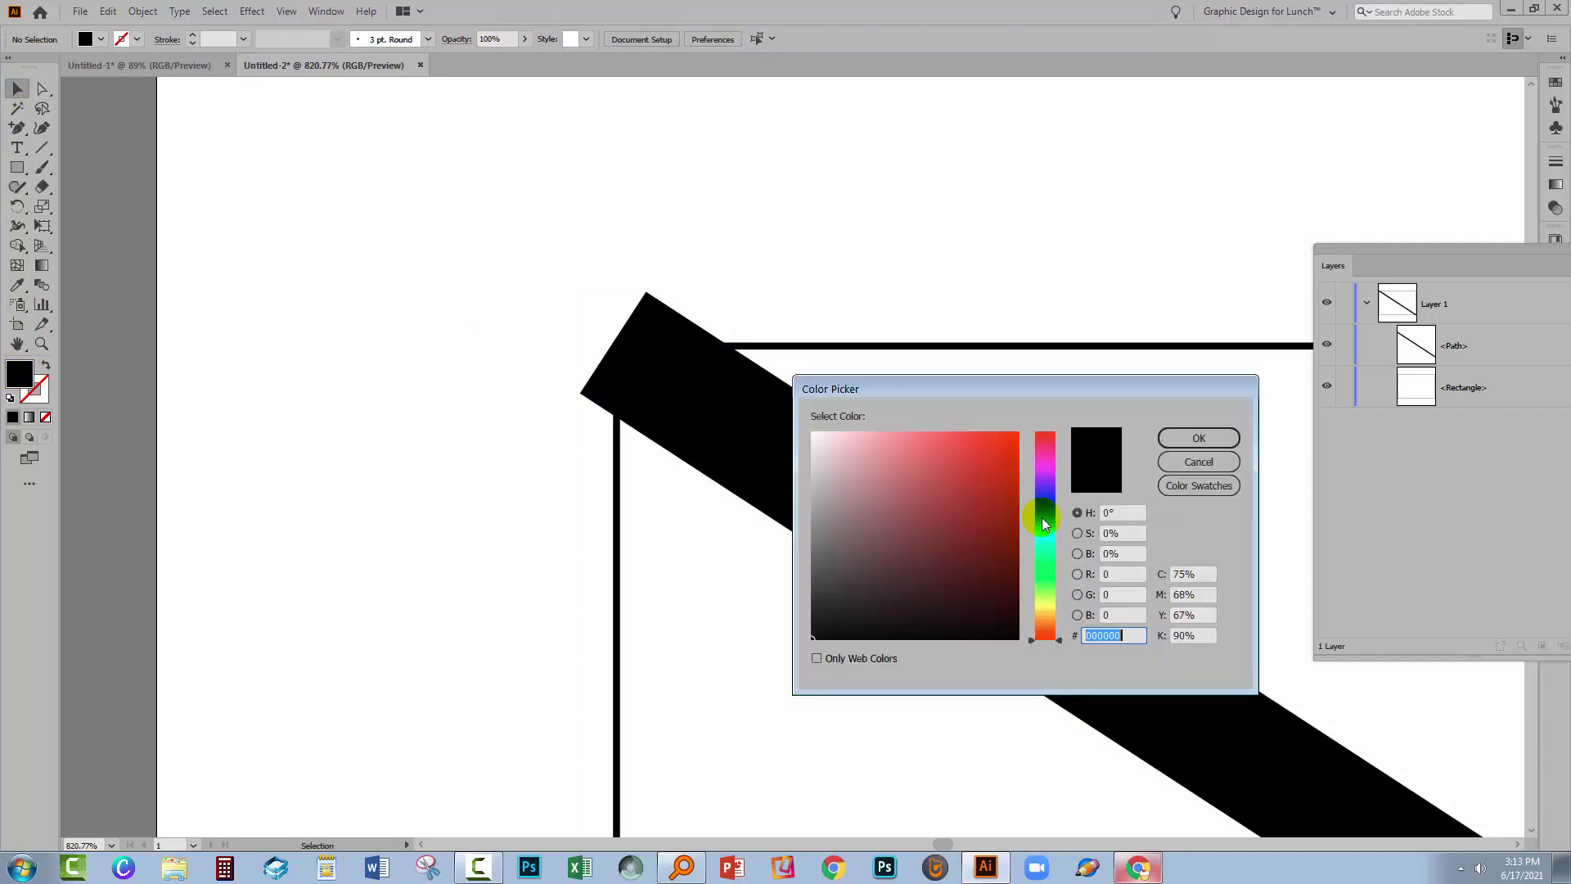
{"action": "left_click", "coordinate": [992, 473]}
{"action": "left_click", "coordinate": [1171, 428]}
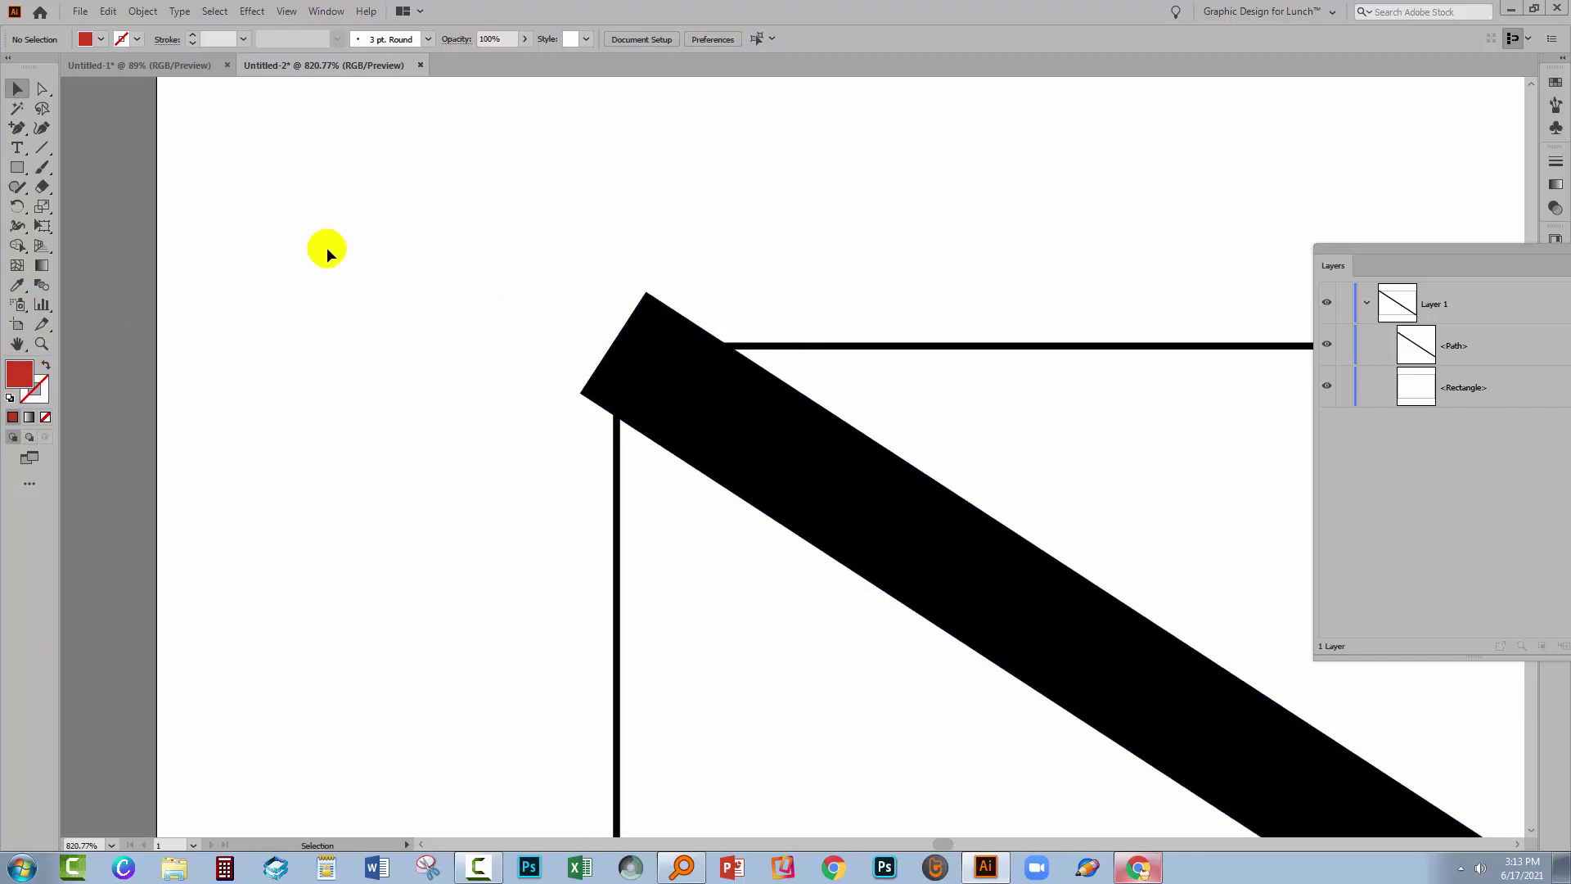
Draw a 21 × 21 px red square snapped to the rectangle's top edge, then select it with the bar
{"action": "left_click", "coordinate": [17, 167]}
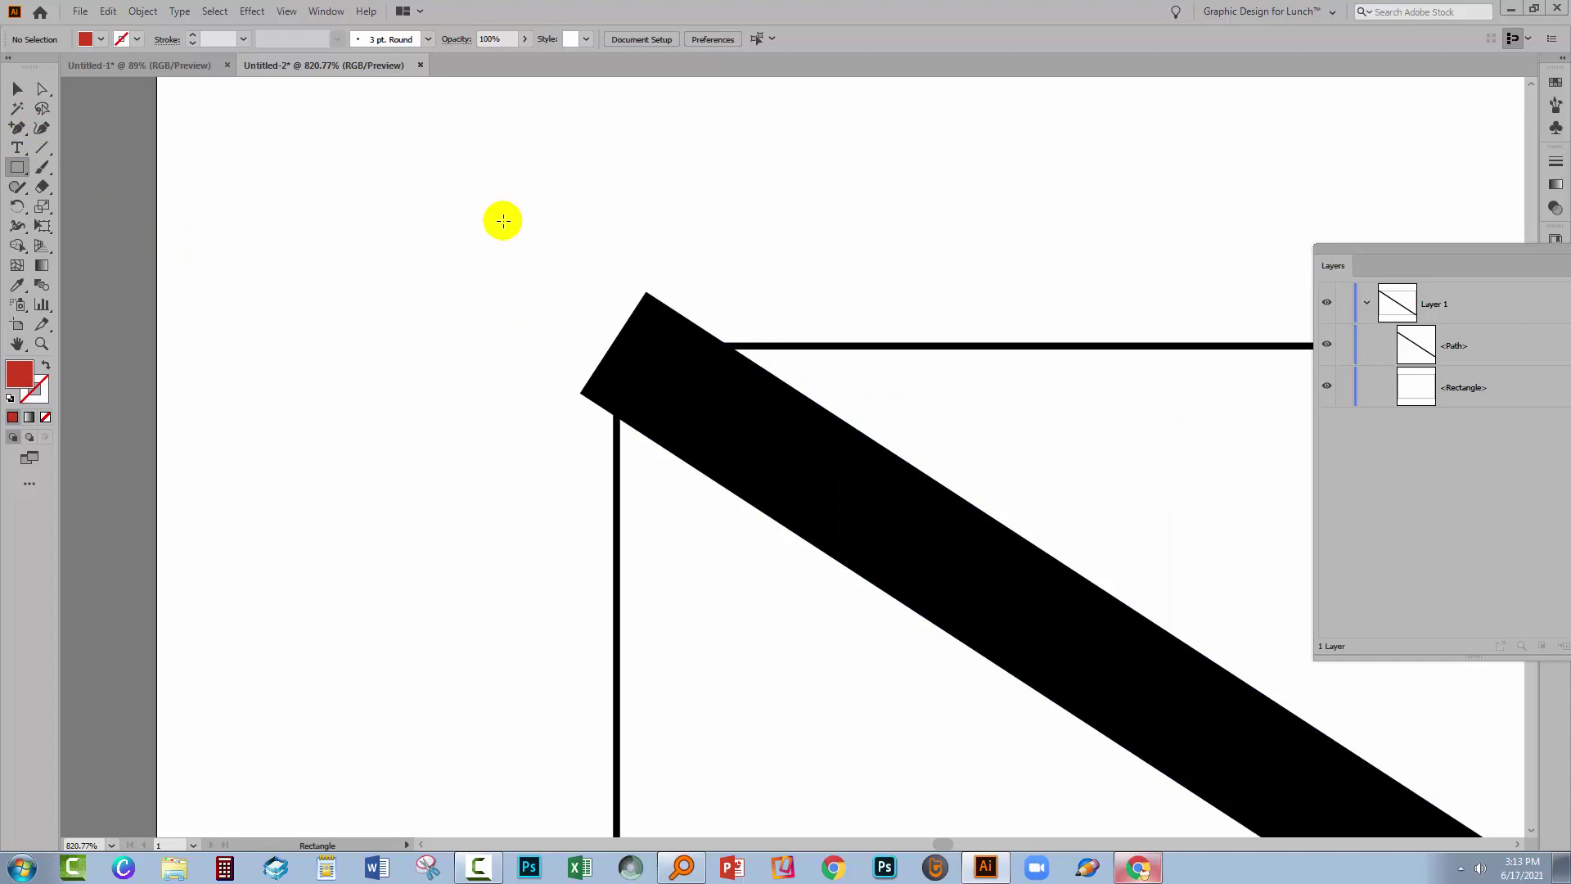
{"action": "left_click_drag", "start_coordinate": [485, 188], "coordinate": [689, 279]}
{"action": "key", "text": "v"}
{"action": "left_click", "coordinate": [754, 354]}
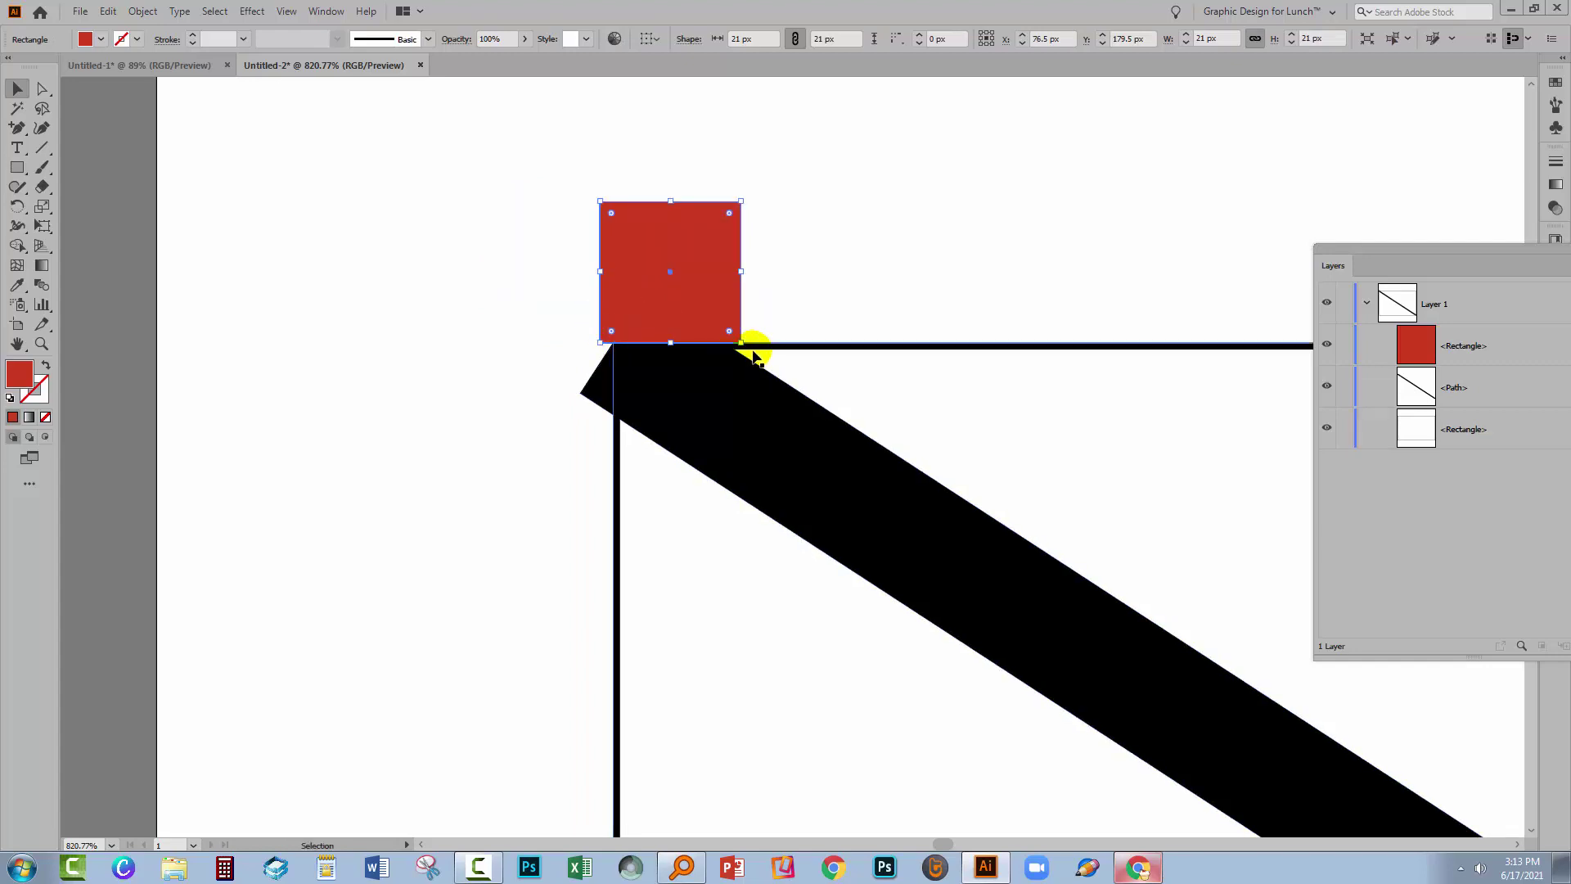
{"action": "key", "text": "z"}
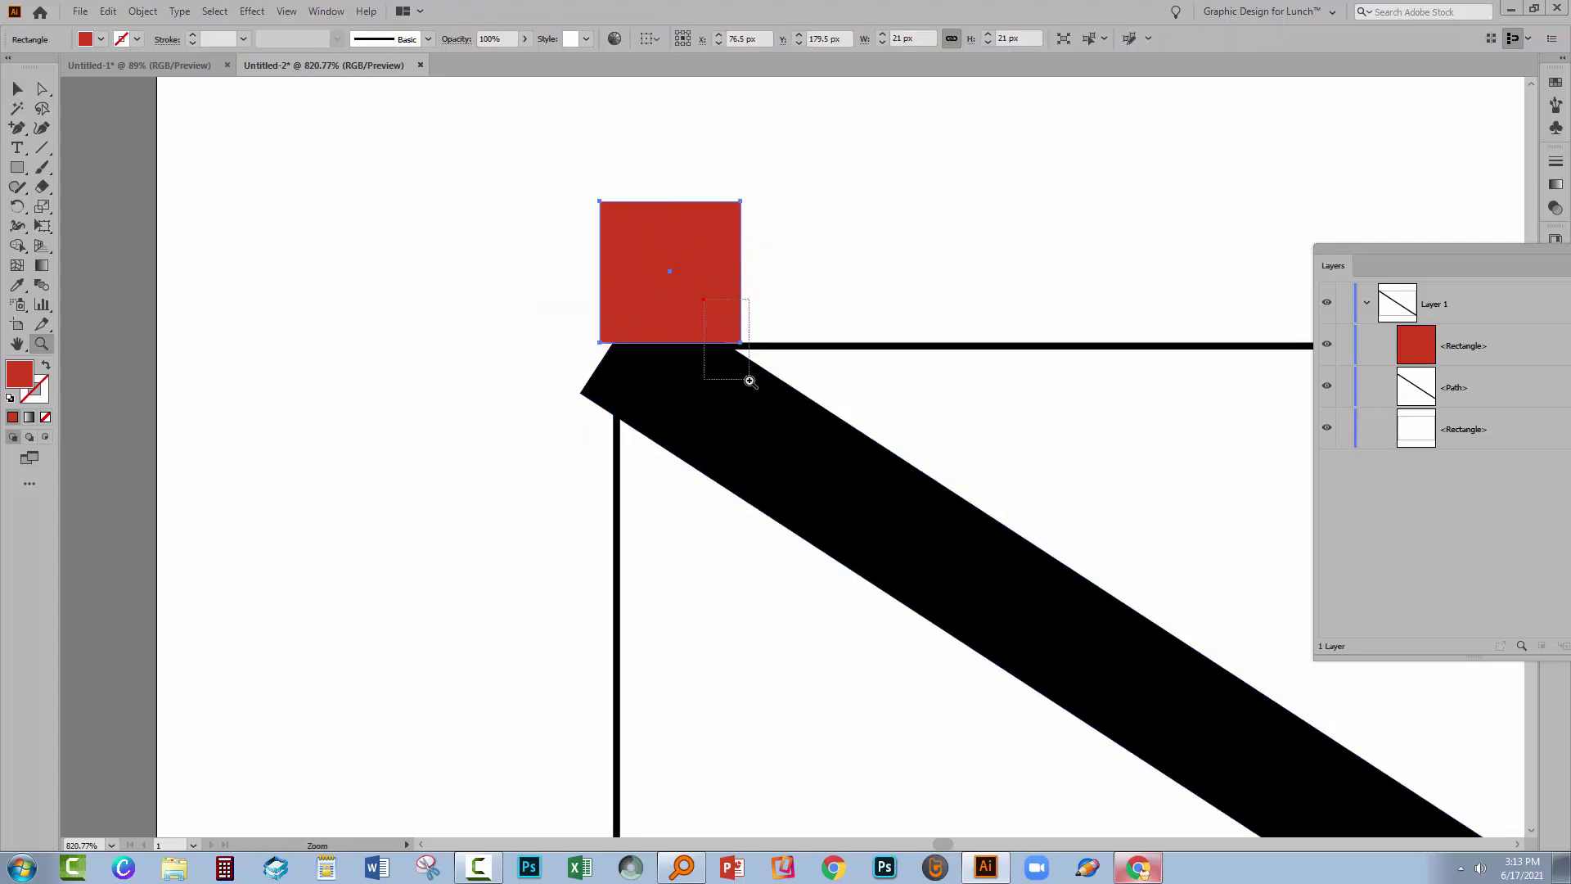
{"action": "left_click_drag", "start_coordinate": [750, 381], "coordinate": [759, 388]}
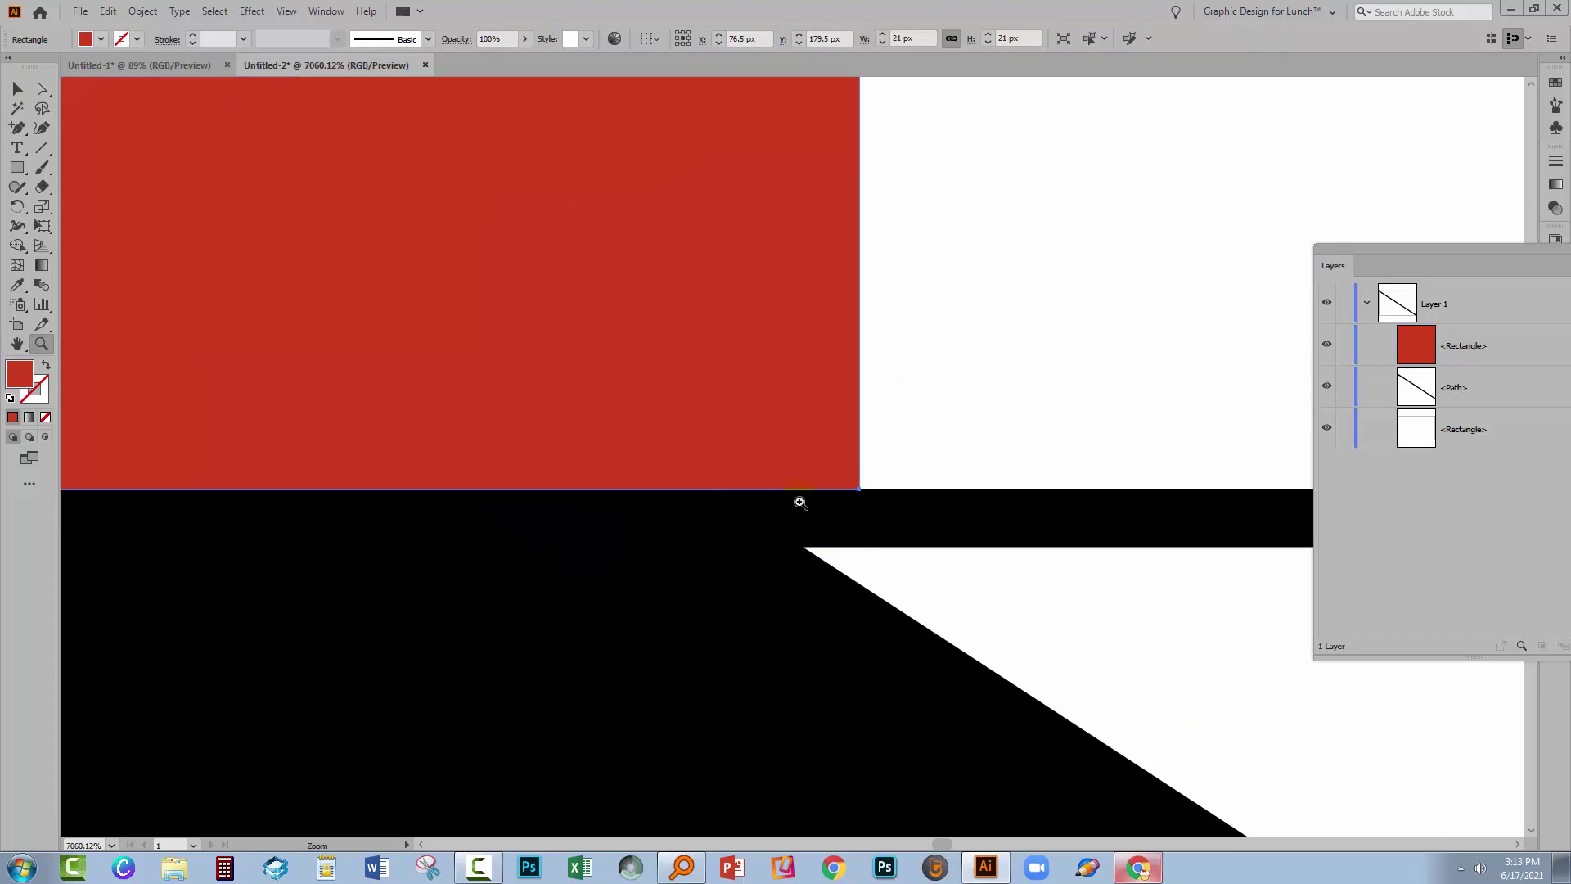
{"action": "left_click_drag", "start_coordinate": [861, 485], "coordinate": [850, 494]}
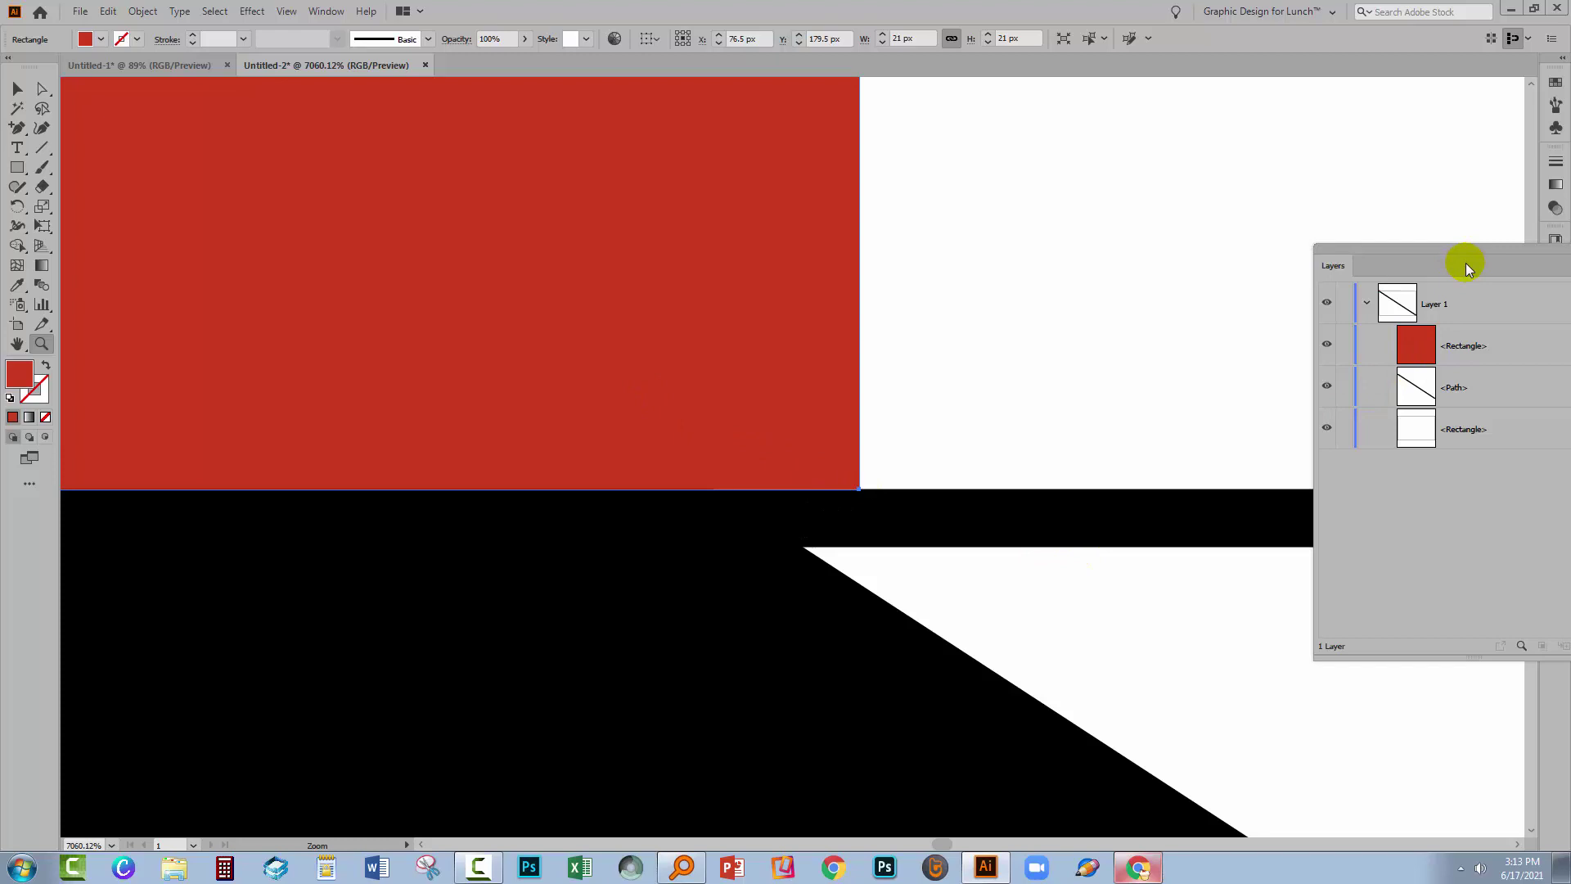
{"action": "left_click_drag", "start_coordinate": [1426, 248], "coordinate": [1276, 245]}
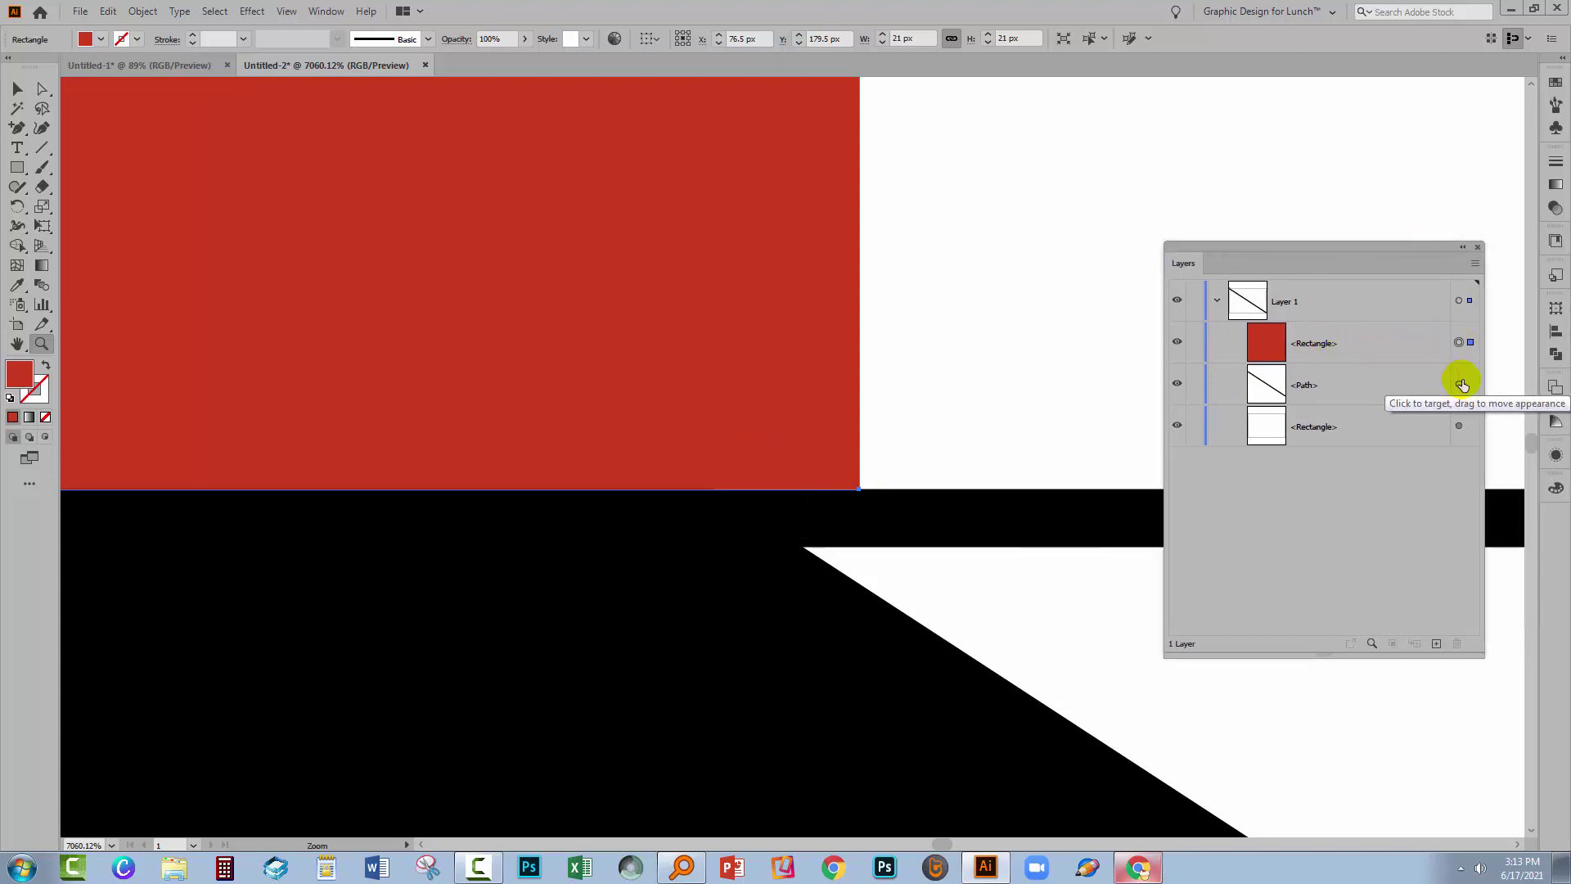
{"action": "left_click", "coordinate": [1461, 385]}
Subtract the first red square from the bar with Pathfinder Minus Front
{"action": "left_click", "coordinate": [1555, 354]}
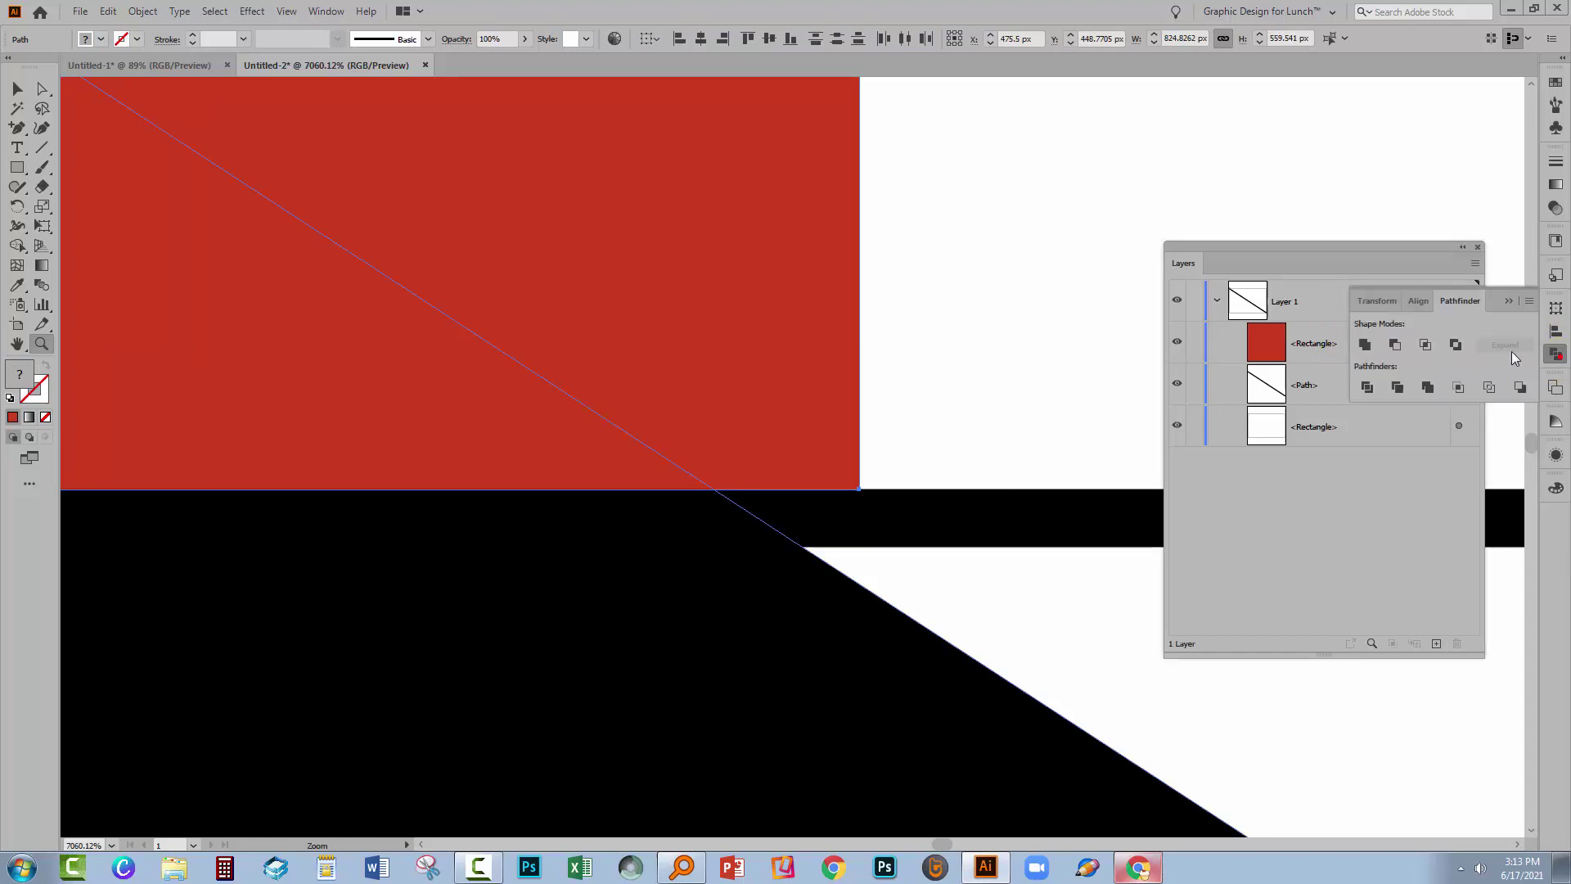
{"action": "left_click", "coordinate": [1396, 345]}
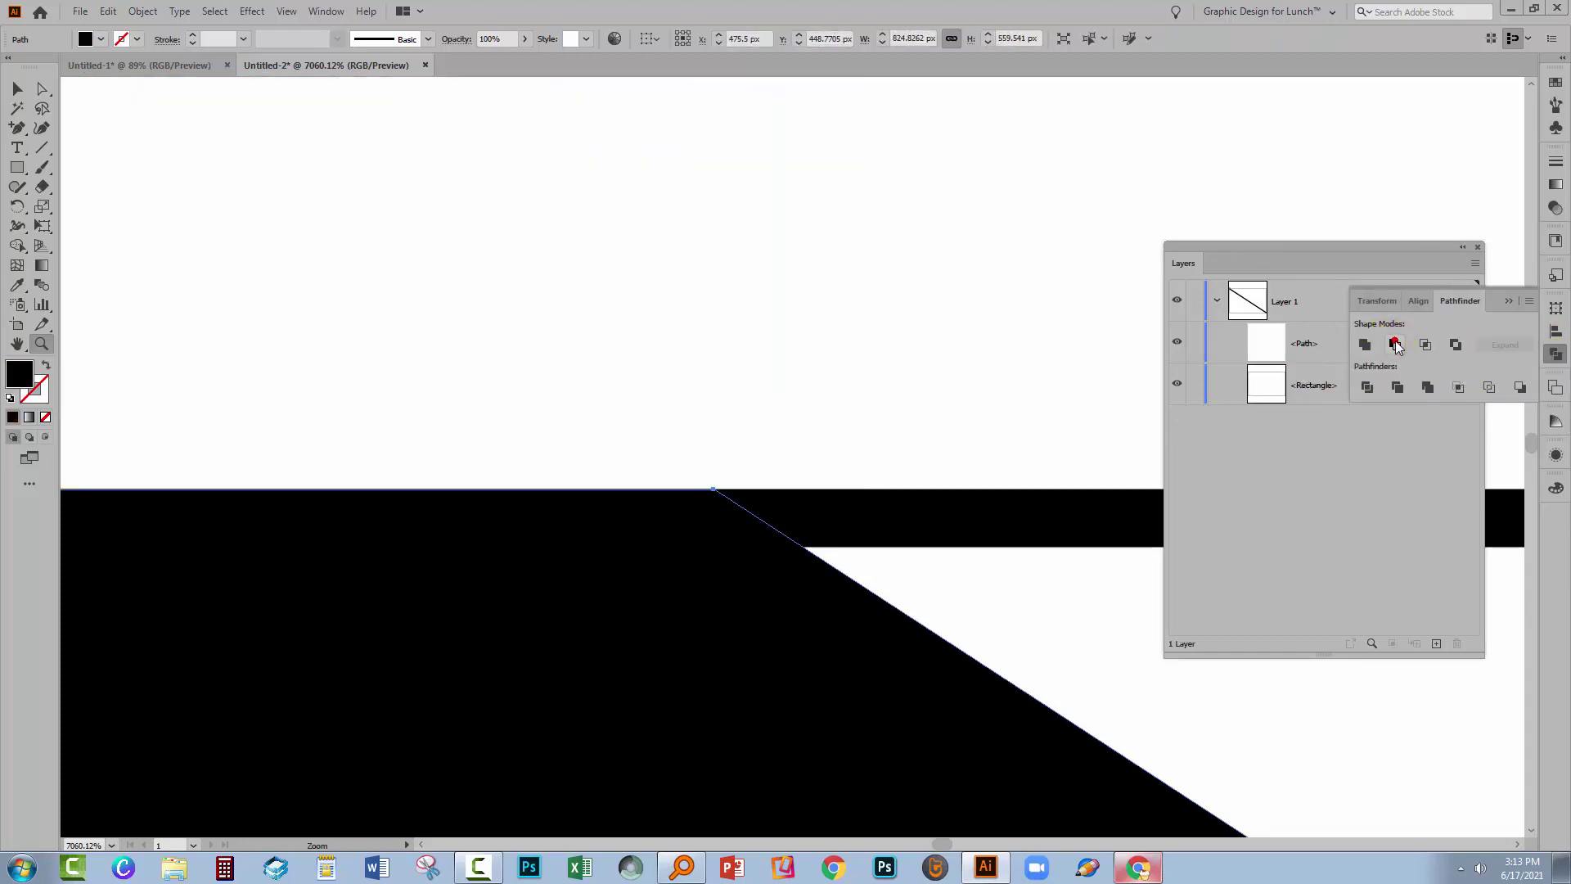
{"action": "left_click_drag", "start_coordinate": [456, 480], "coordinate": [781, 362]}
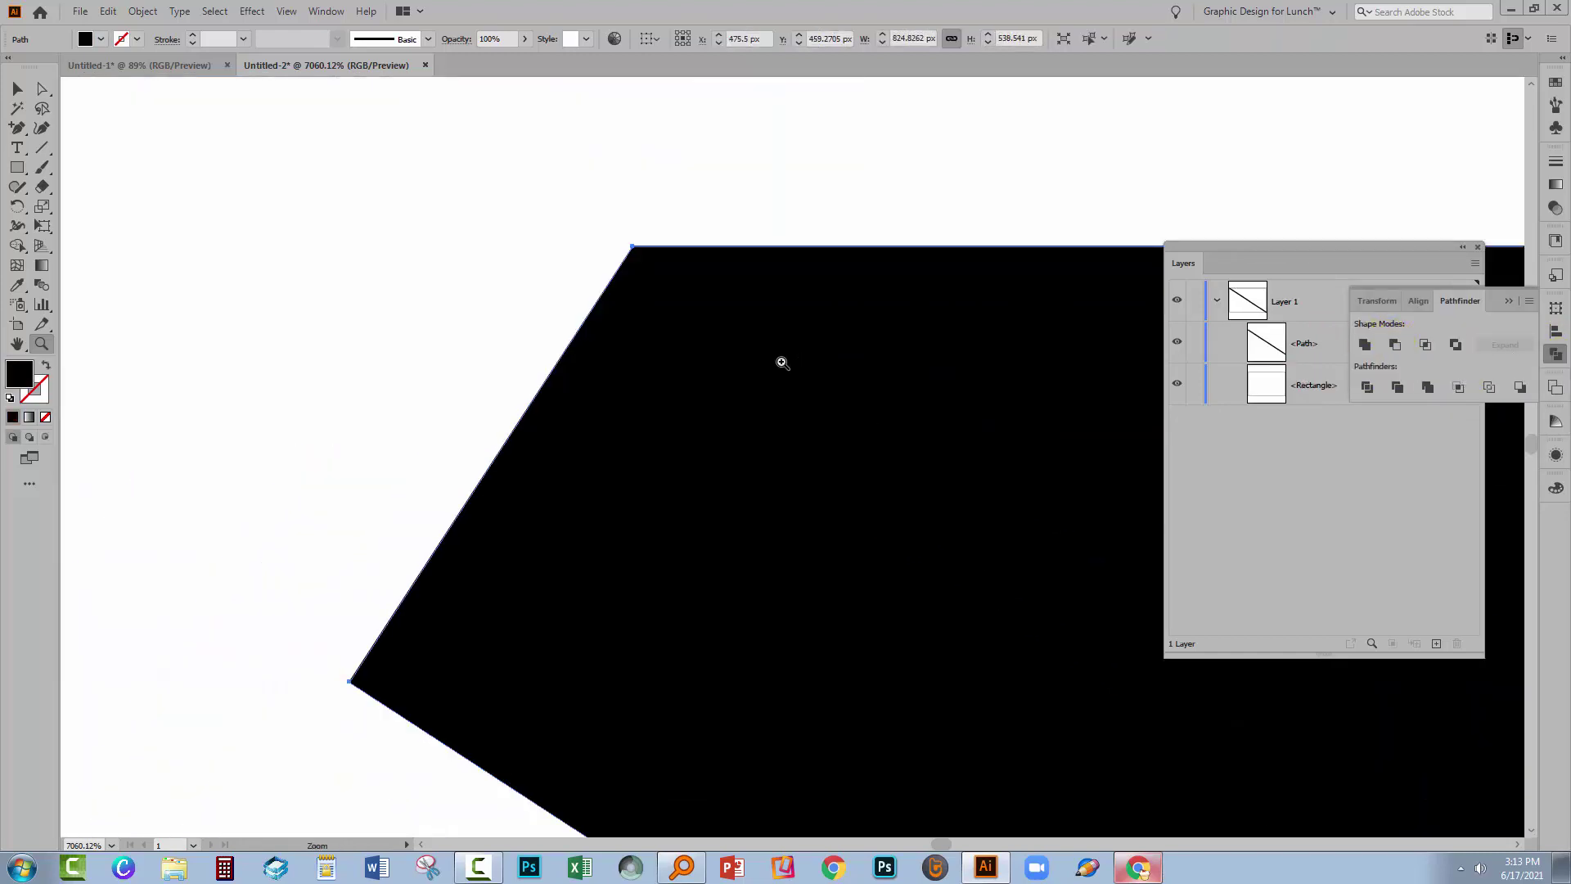
{"action": "left_click", "coordinate": [770, 396], "text": "alt"}
{"action": "left_click", "coordinate": [764, 393], "text": "alt"}
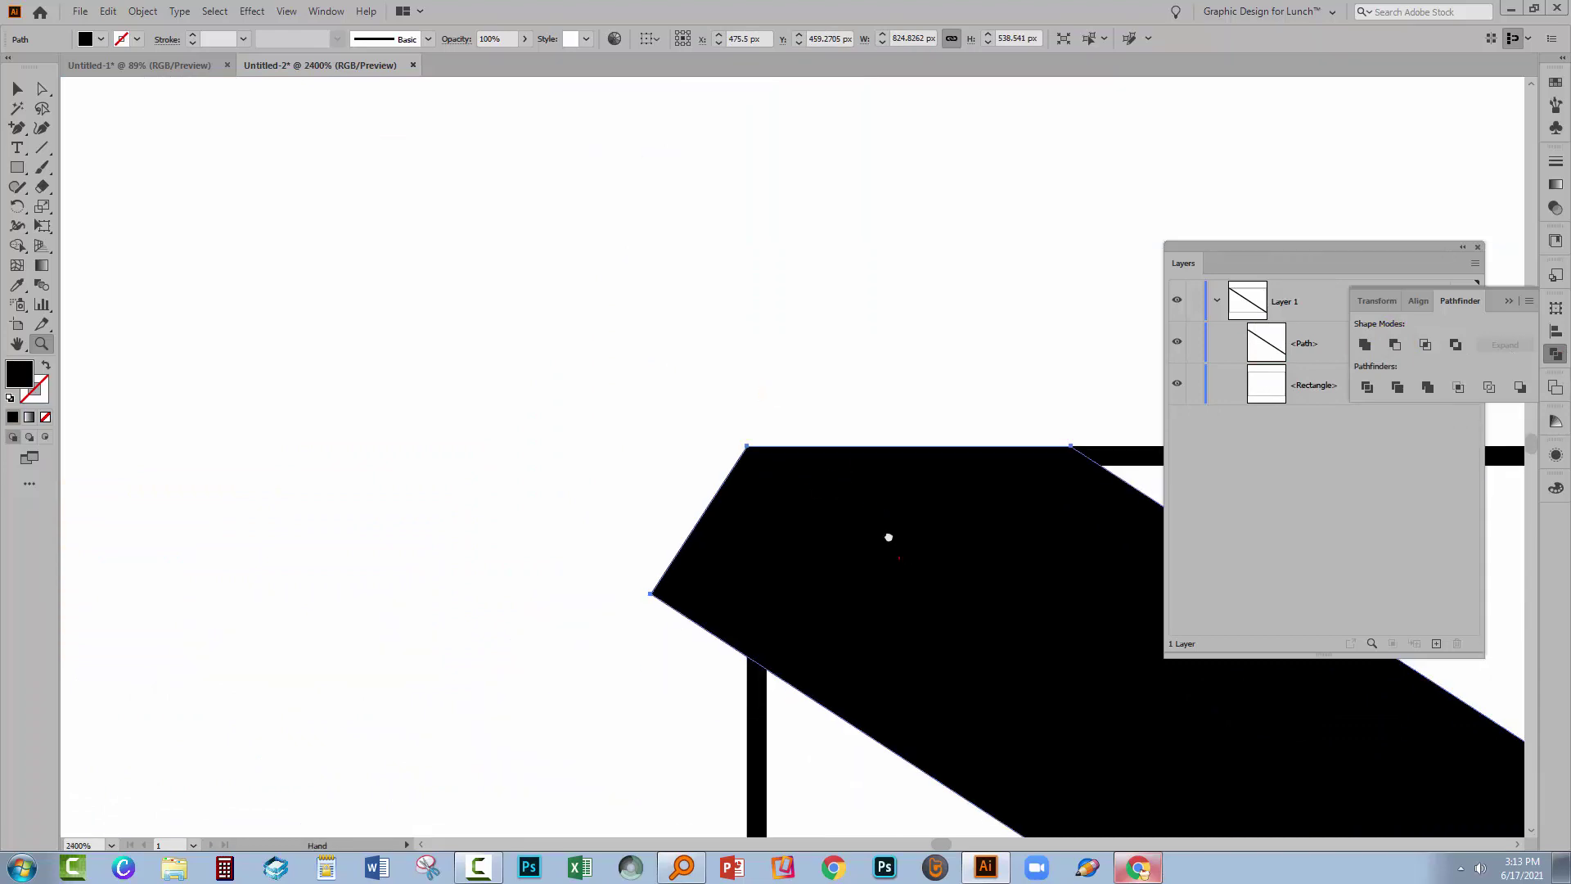
Draw another red square against the rectangle's left edge and subtract it from the bar with Minus Front
{"action": "left_click", "coordinate": [16, 166]}
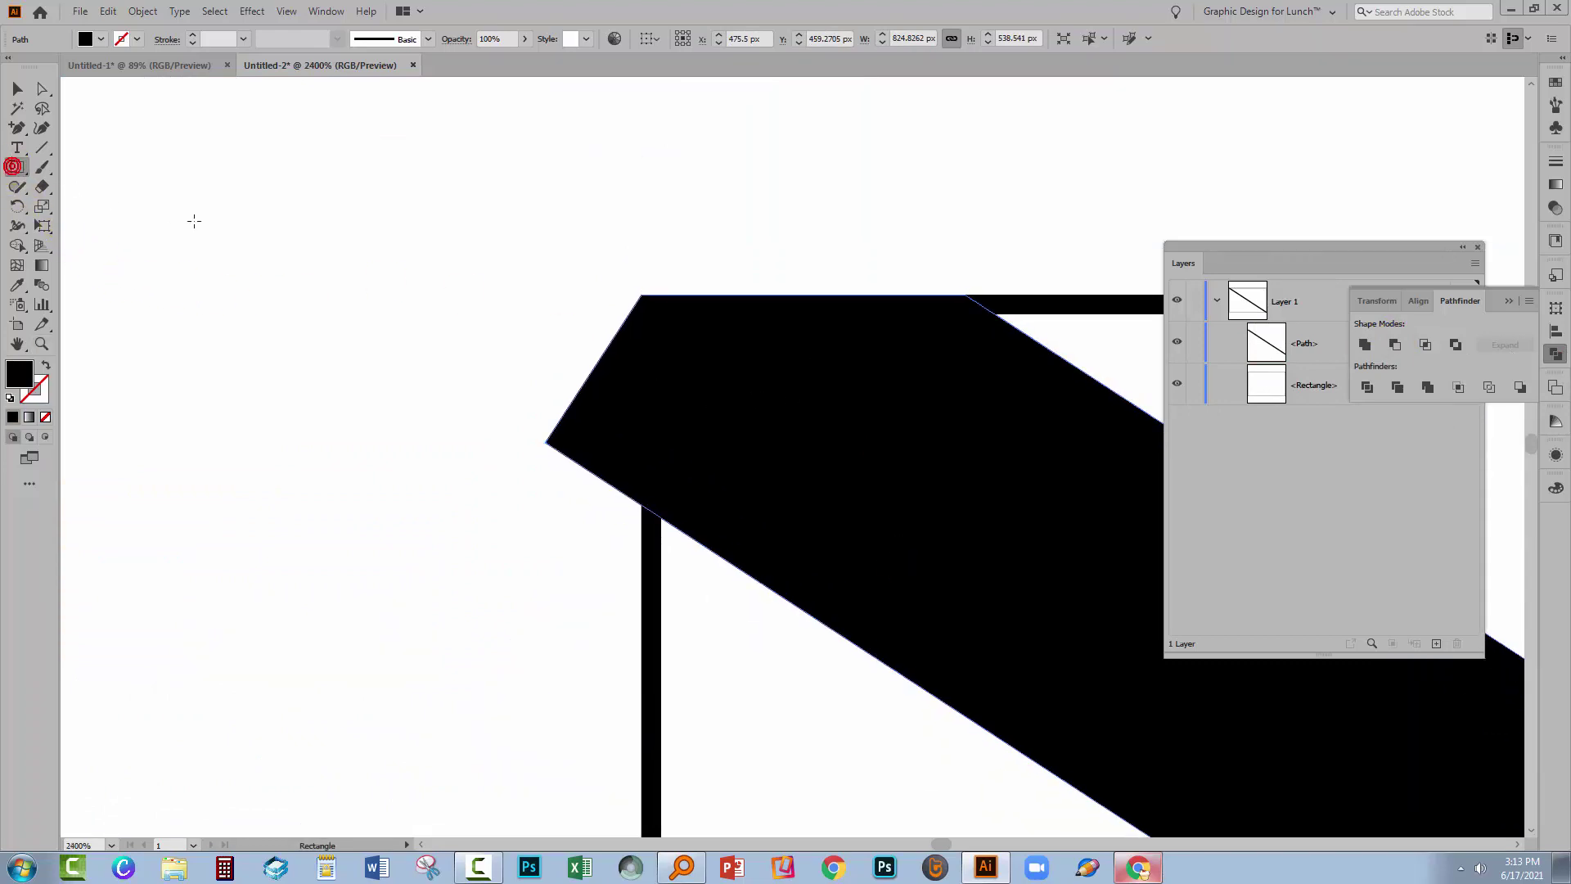
{"action": "left_click_drag", "start_coordinate": [190, 217], "coordinate": [443, 492]}
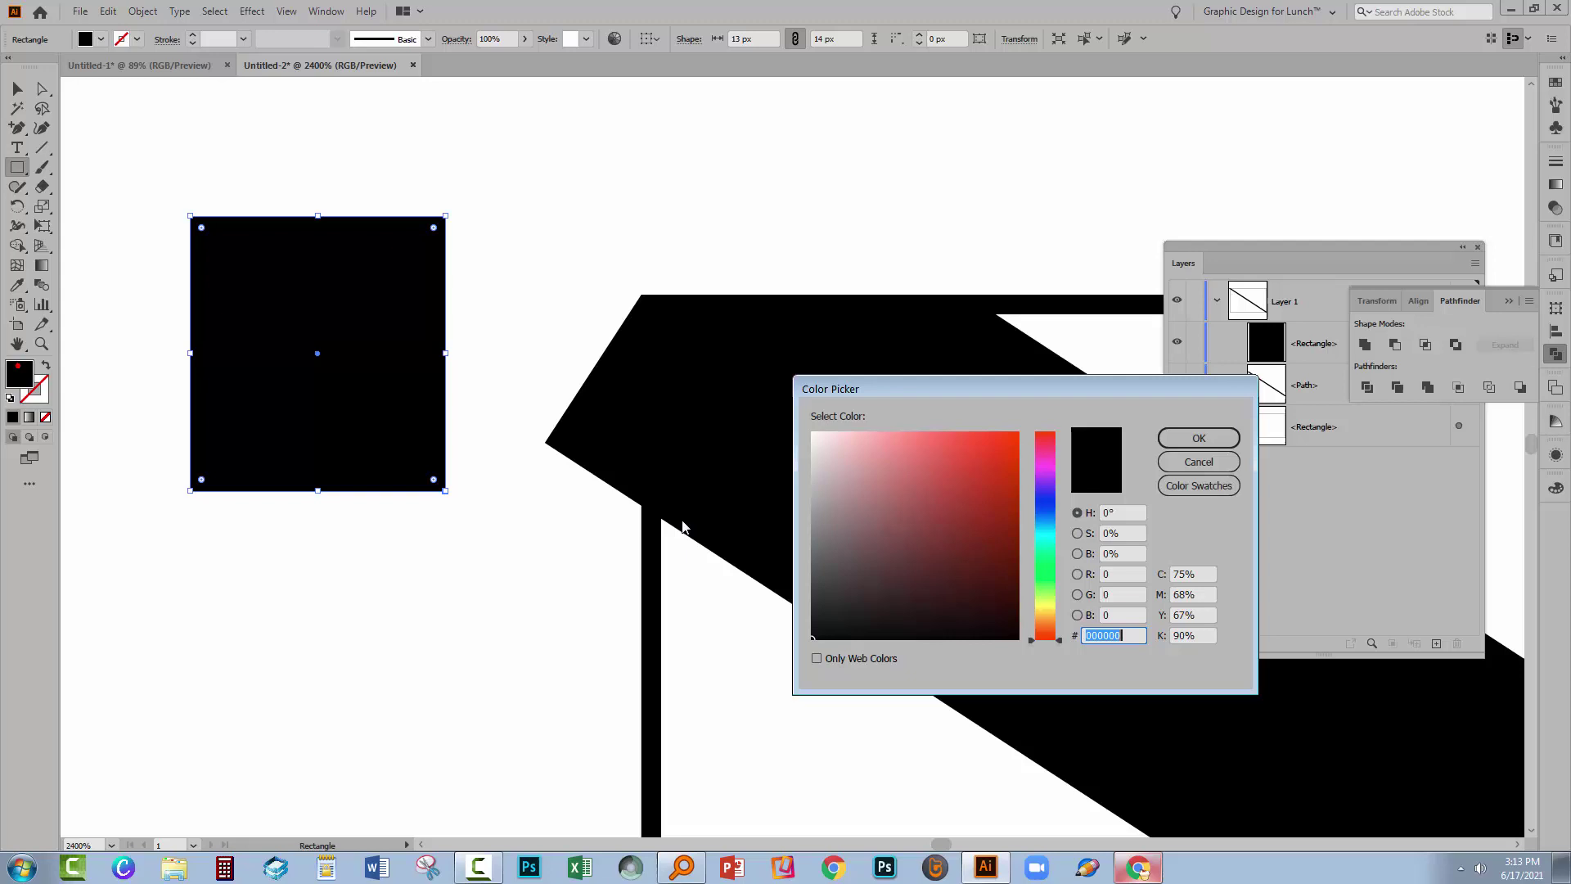
{"action": "left_click", "coordinate": [964, 474]}
{"action": "left_click", "coordinate": [1198, 438]}
{"action": "key", "text": "v"}
{"action": "left_click_drag", "start_coordinate": [288, 419], "coordinate": [485, 466]}
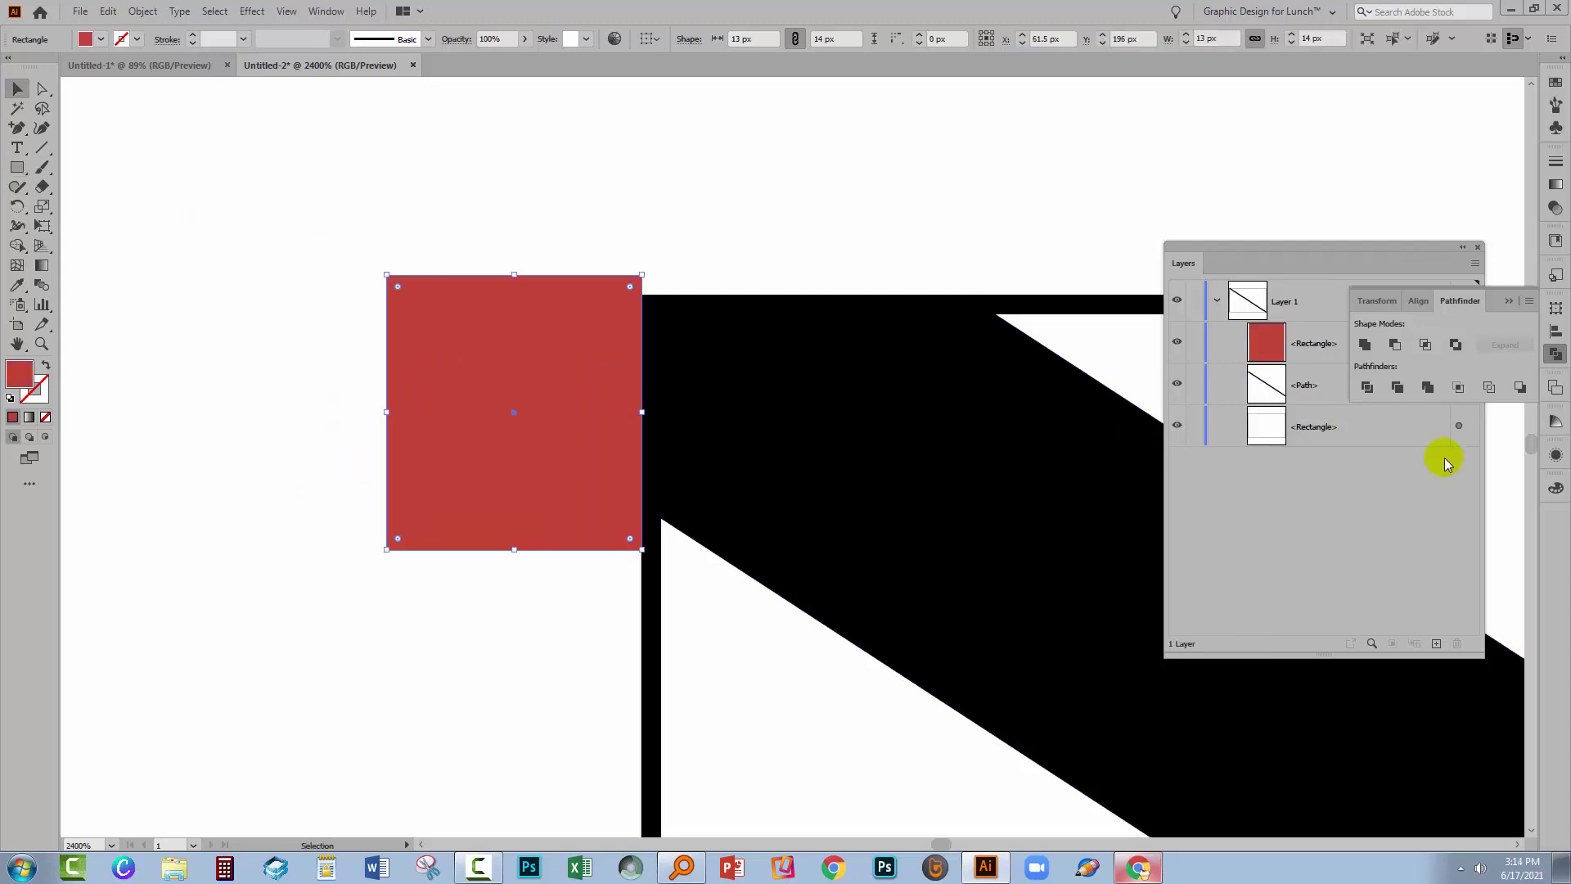
{"action": "left_click_drag", "start_coordinate": [1287, 256], "coordinate": [181, 335]}
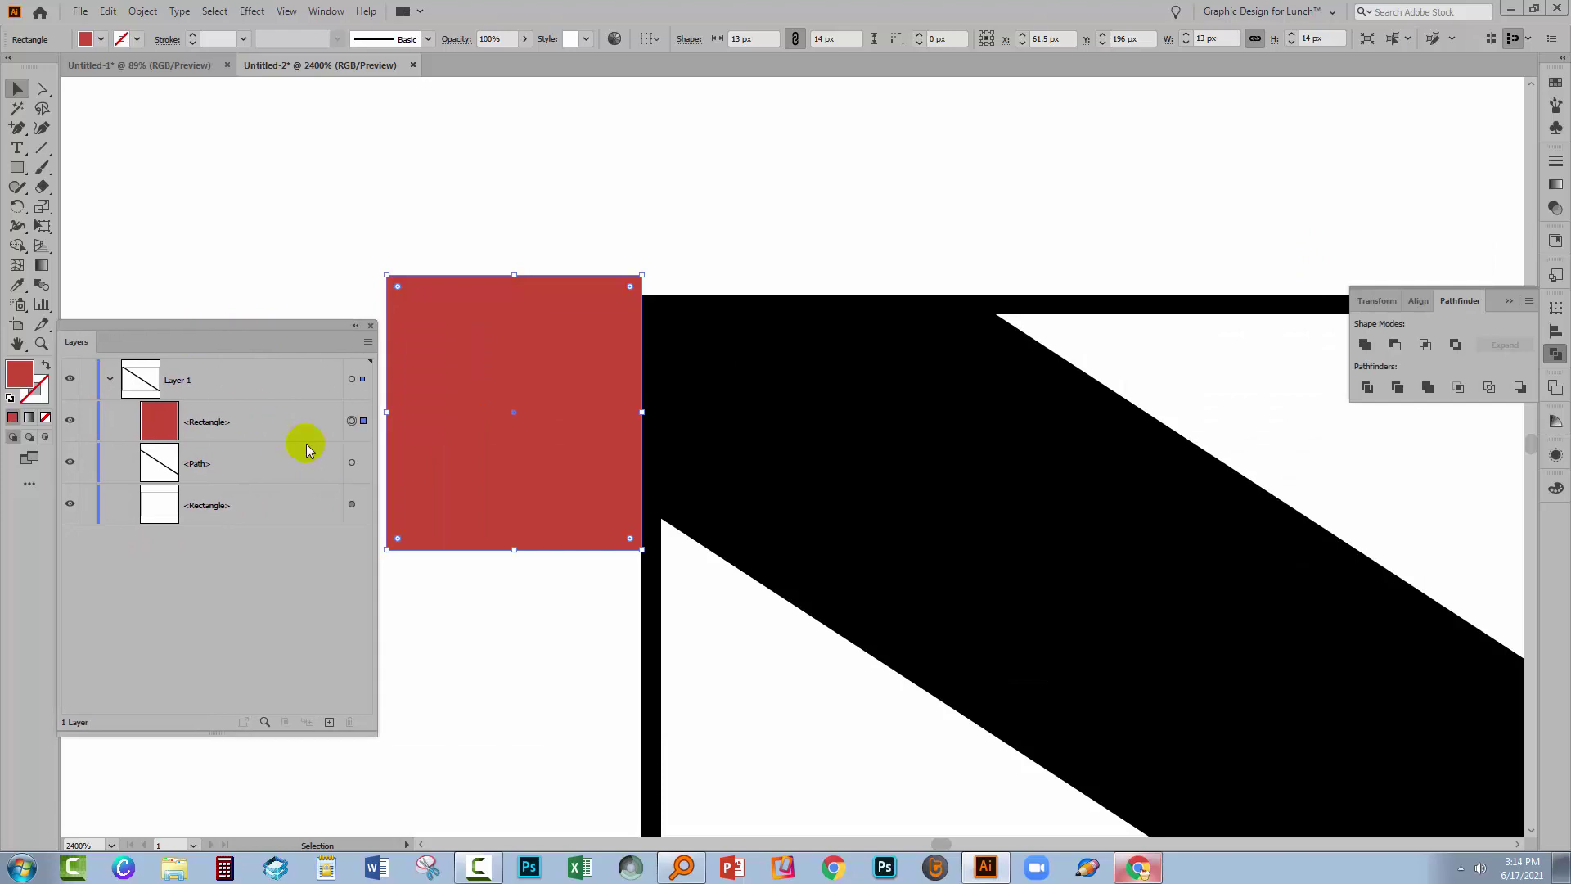
{"action": "left_click", "coordinate": [353, 464], "text": "shift"}
{"action": "left_click", "coordinate": [1395, 345]}
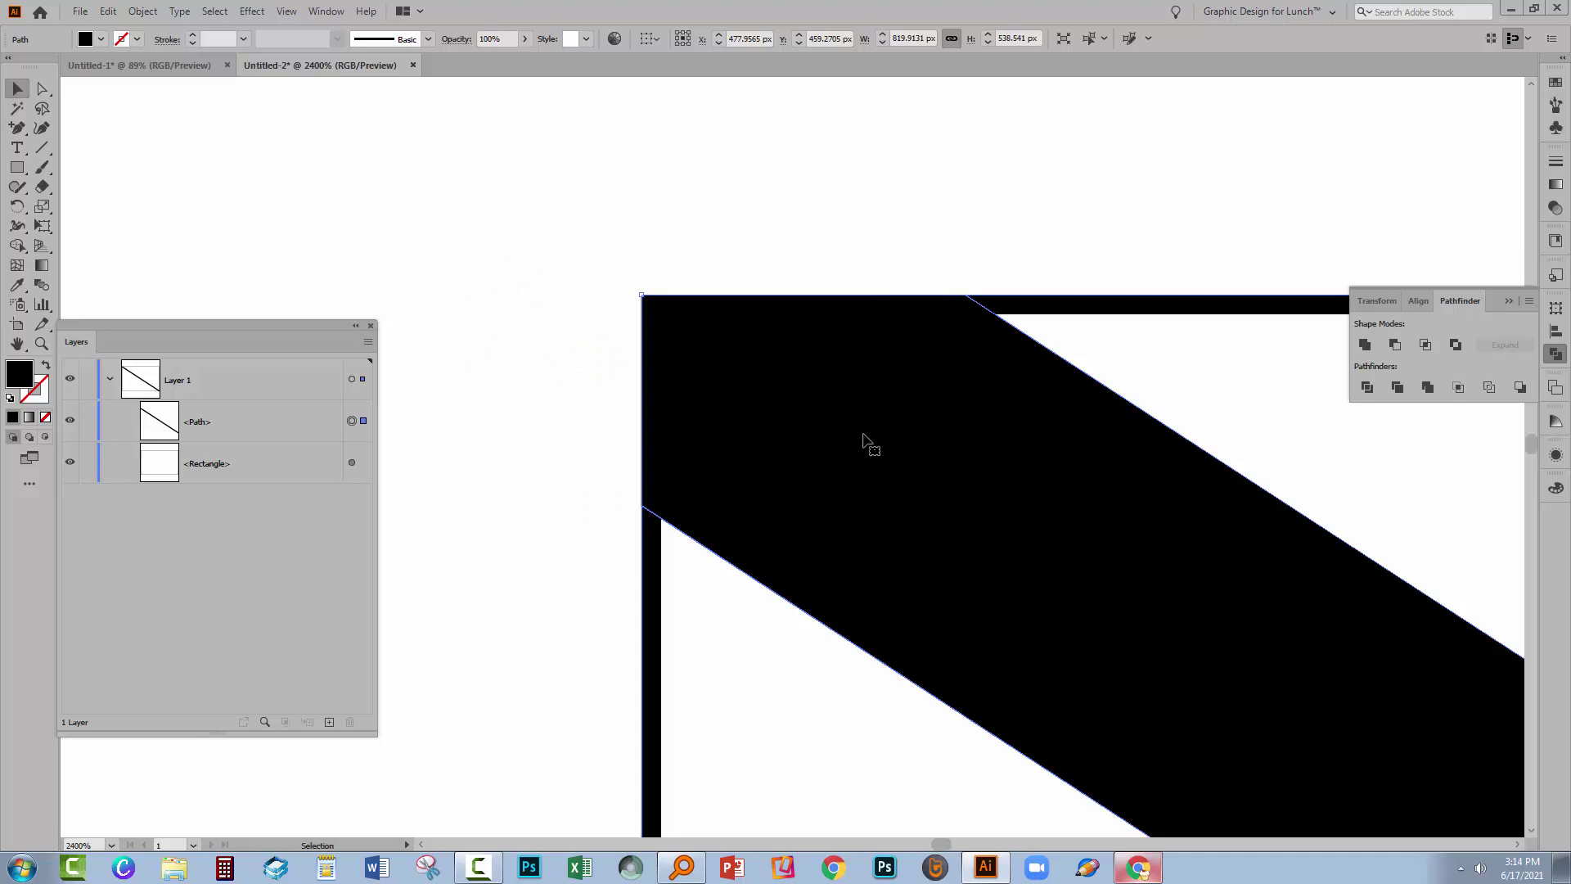
Draw two dark red squares at the bar's bottom-right end, one against the rectangle's right edge
{"action": "key", "text": "ctrl+0"}
{"action": "left_click", "coordinate": [1122, 635]}
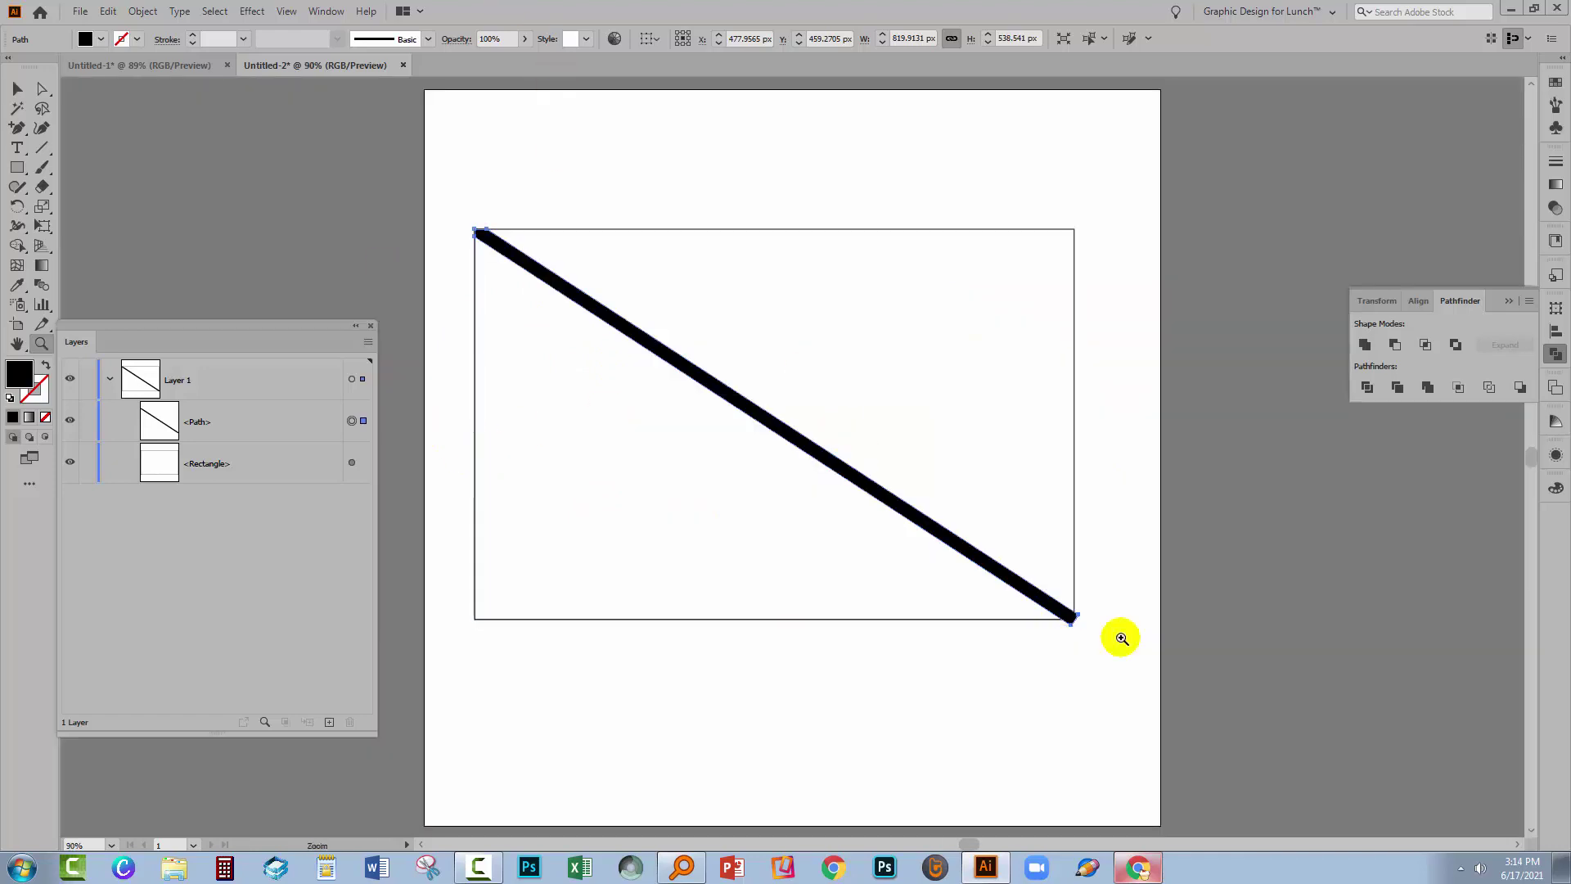
{"action": "scroll", "coordinate": [1122, 635], "scroll_direction": "up", "scroll_amount": 5}
{"action": "double_click", "coordinate": [19, 374]}
{"action": "left_click", "coordinate": [1199, 437]}
{"action": "key", "text": "m"}
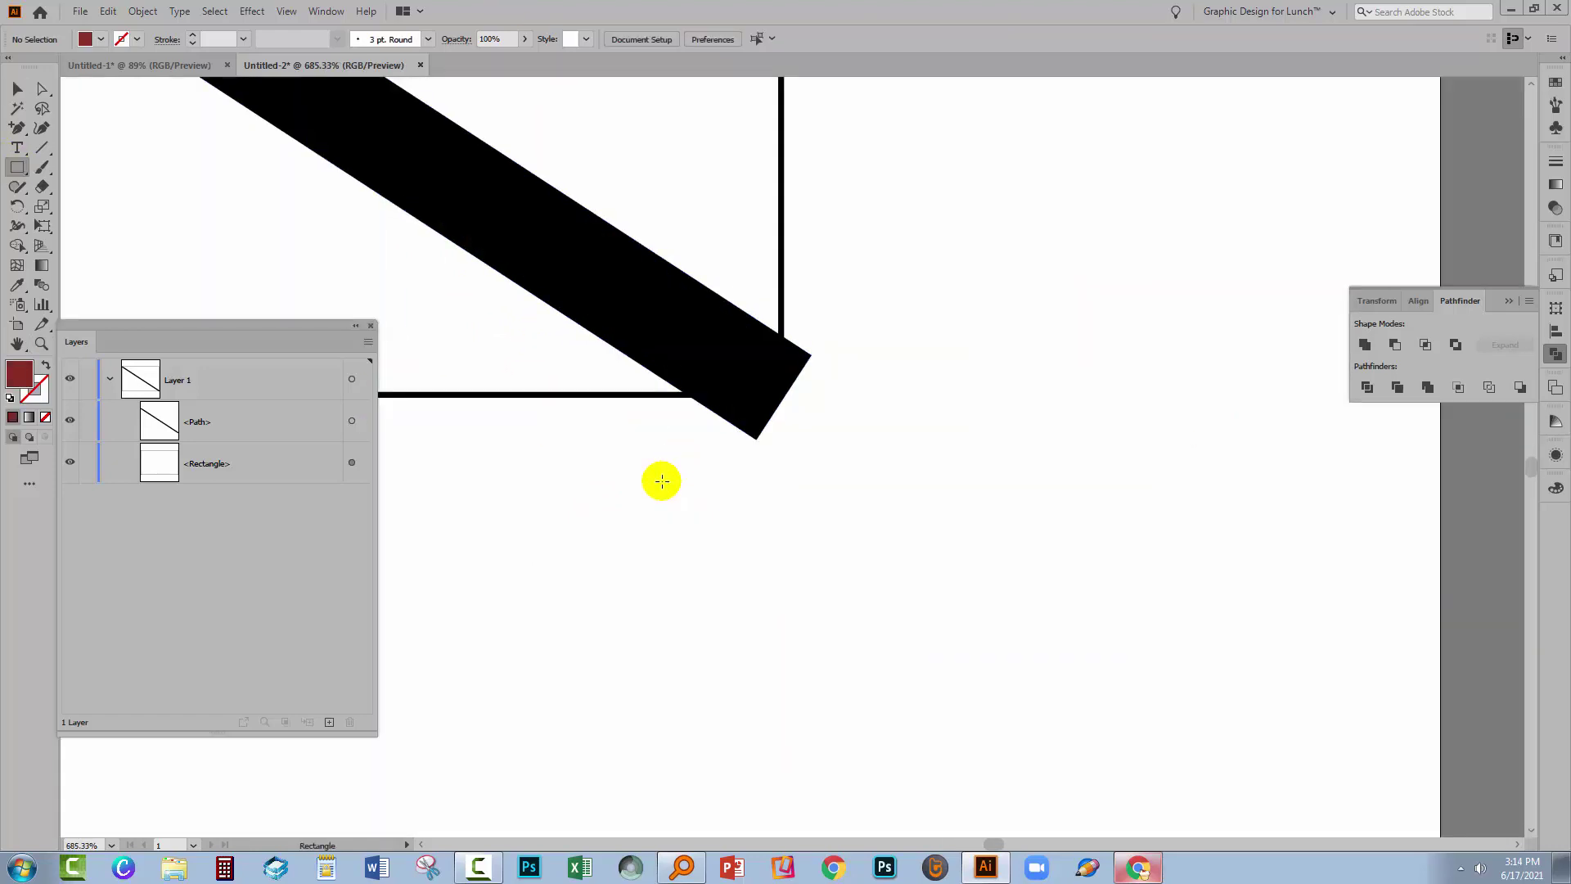
{"action": "left_click_drag", "start_coordinate": [660, 482], "coordinate": [807, 627]}
{"action": "left_click_drag", "start_coordinate": [896, 459], "coordinate": [1053, 616]}
{"action": "left_click_drag", "start_coordinate": [991, 538], "coordinate": [879, 335]}
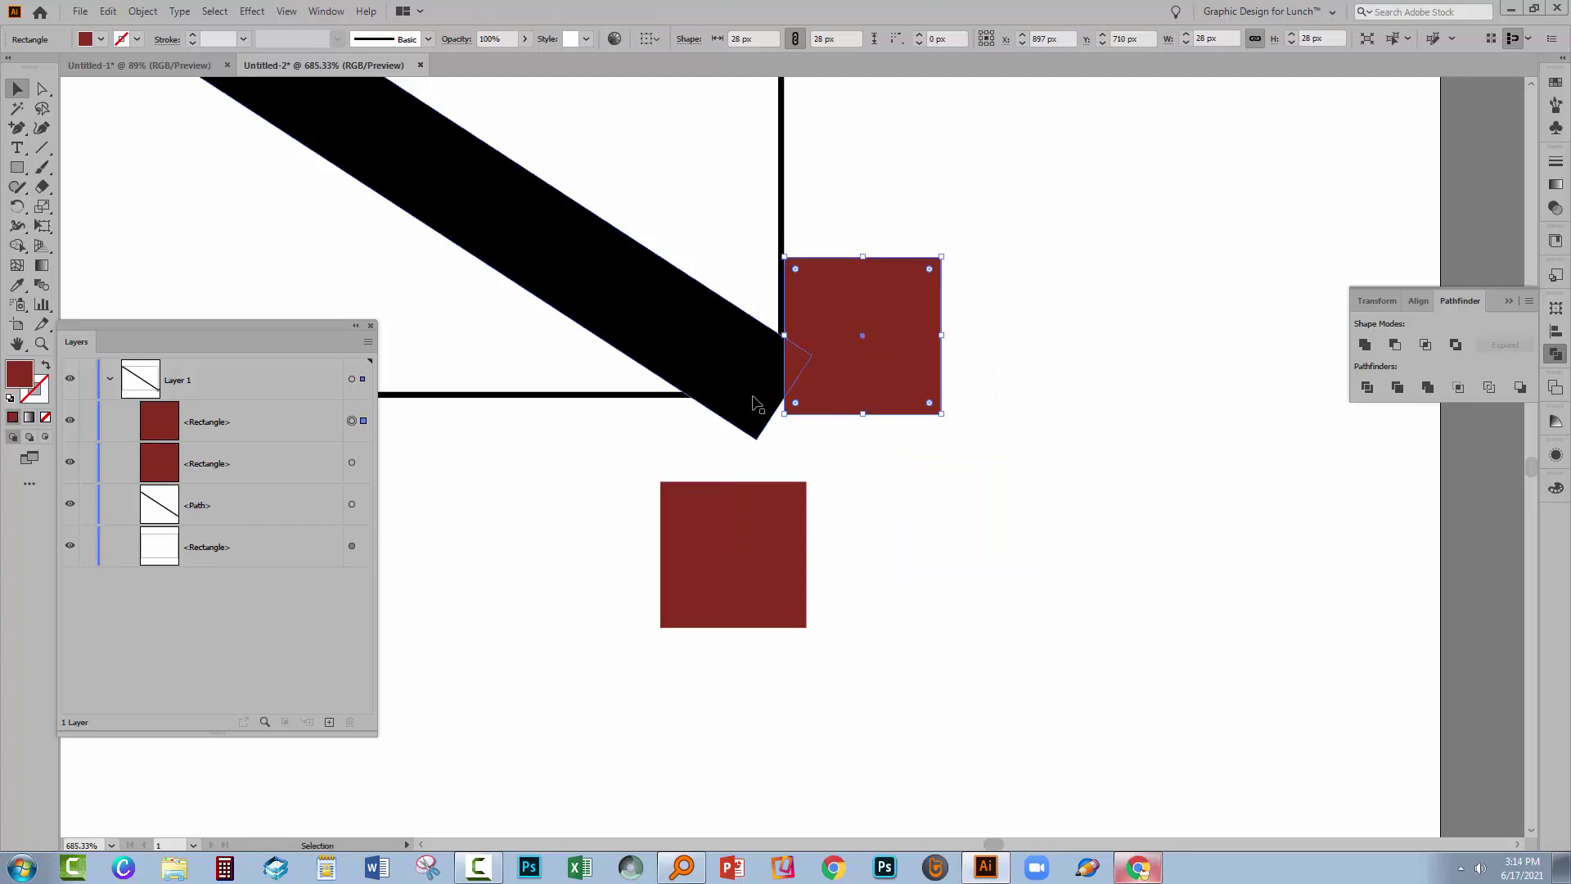
Trim the bar's right overhang with Pathfinder Minus Front
{"action": "left_click", "coordinate": [352, 504], "text": "shift"}
{"action": "left_click", "coordinate": [1392, 344]}
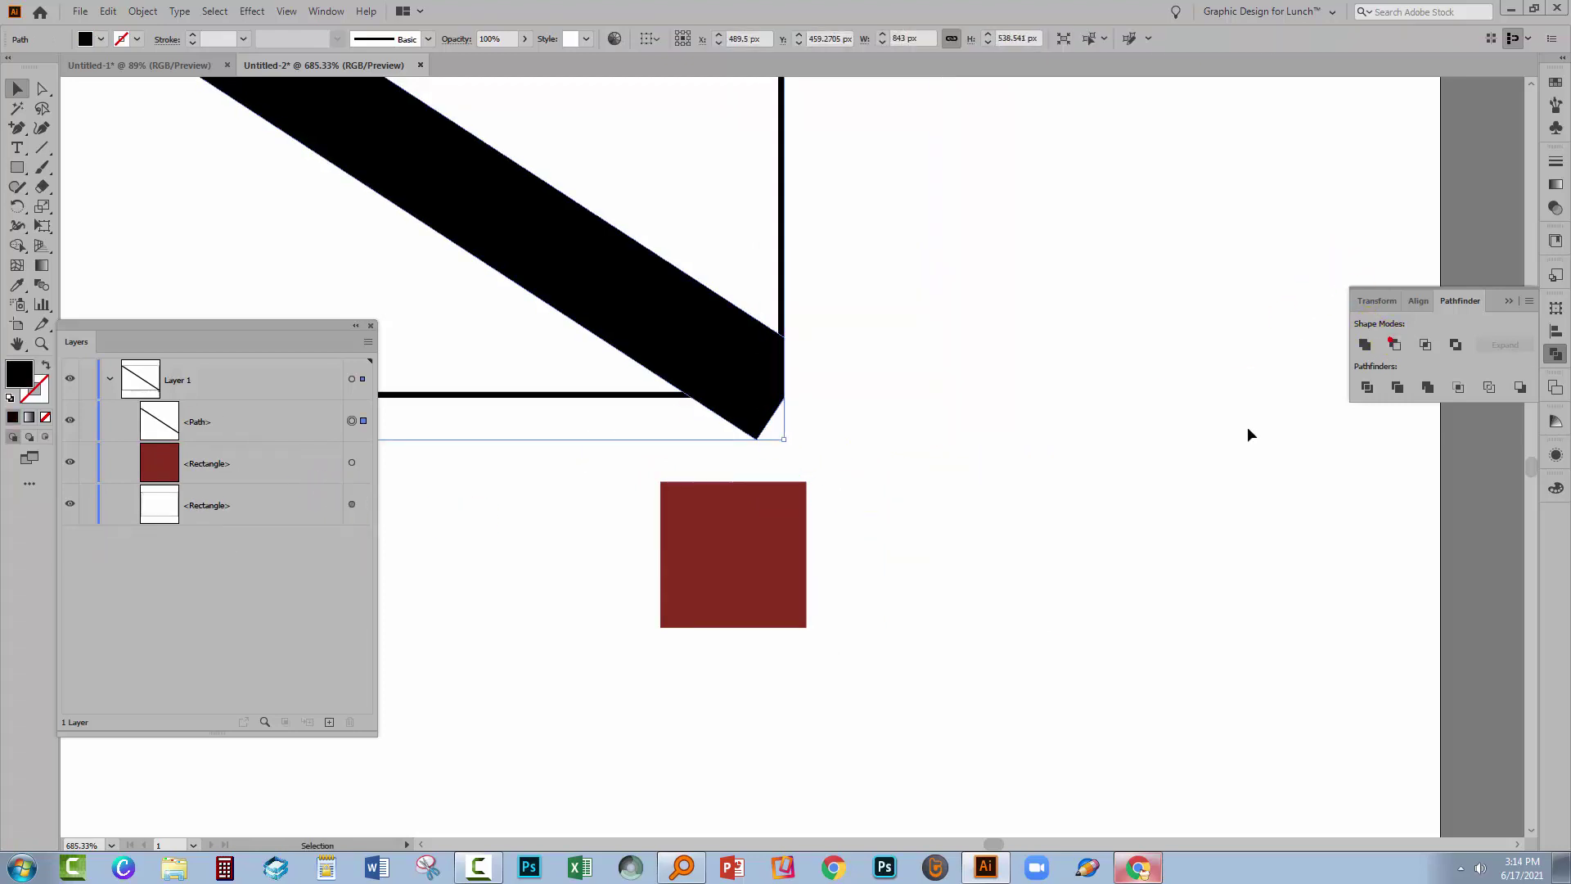
{"action": "left_click", "coordinate": [806, 687]}
Move the lower red square up under the bar's end and select it together with the bar
{"action": "left_click", "coordinate": [723, 610]}
{"action": "left_click_drag", "start_coordinate": [723, 610], "coordinate": [723, 517]}
{"action": "left_click", "coordinate": [857, 540]}
{"action": "left_click", "coordinate": [698, 495]}
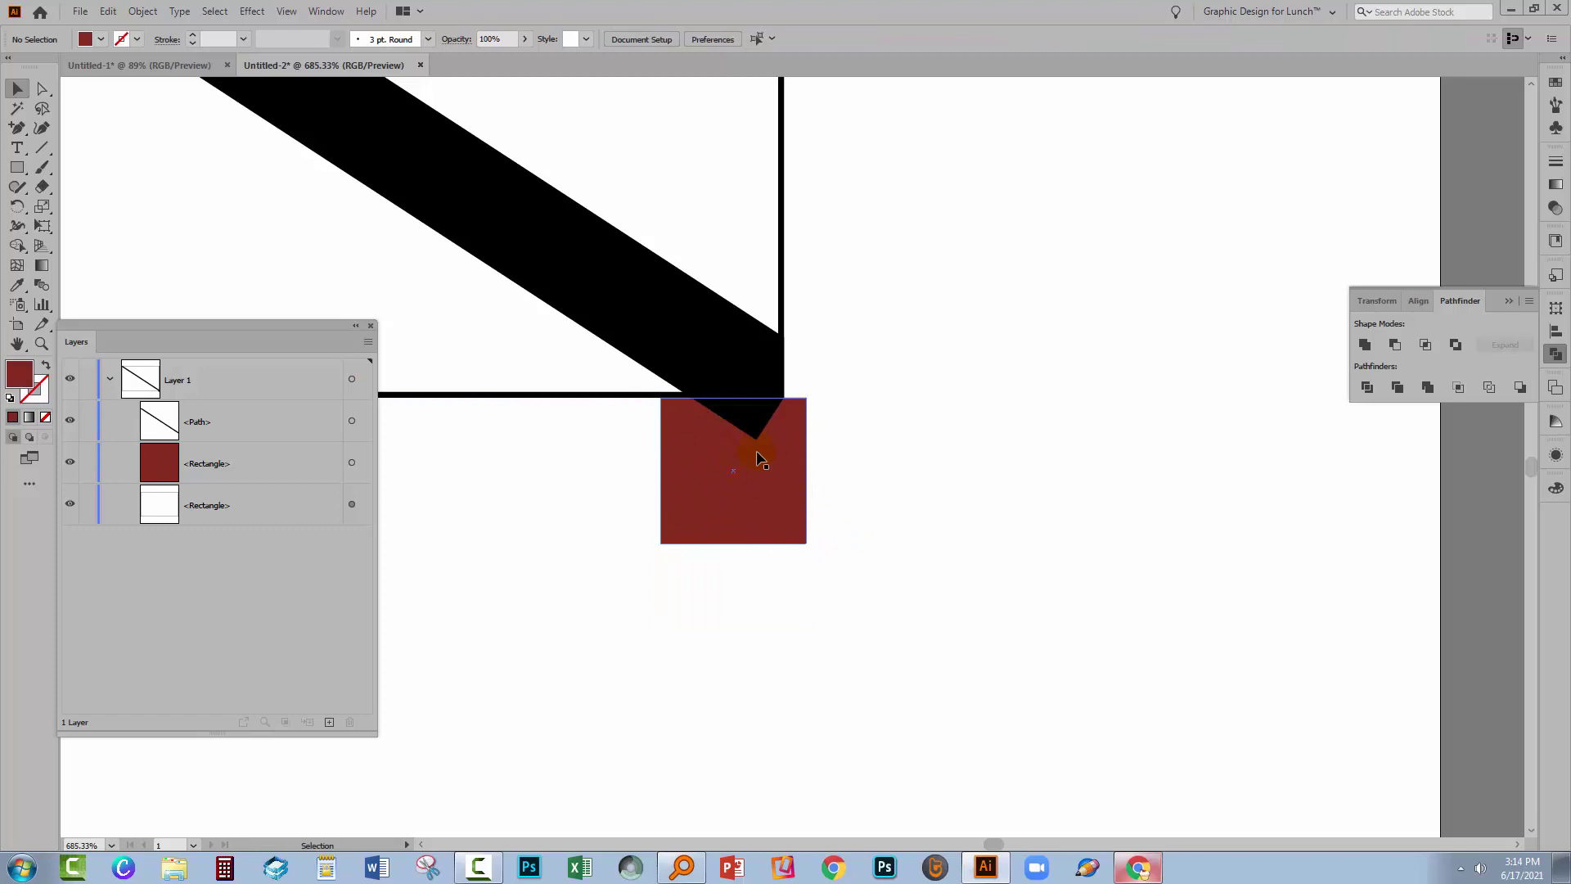
{"action": "left_click", "coordinate": [720, 495]}
{"action": "left_click", "coordinate": [352, 422]}
{"action": "left_click", "coordinate": [351, 464], "text": "shift"}
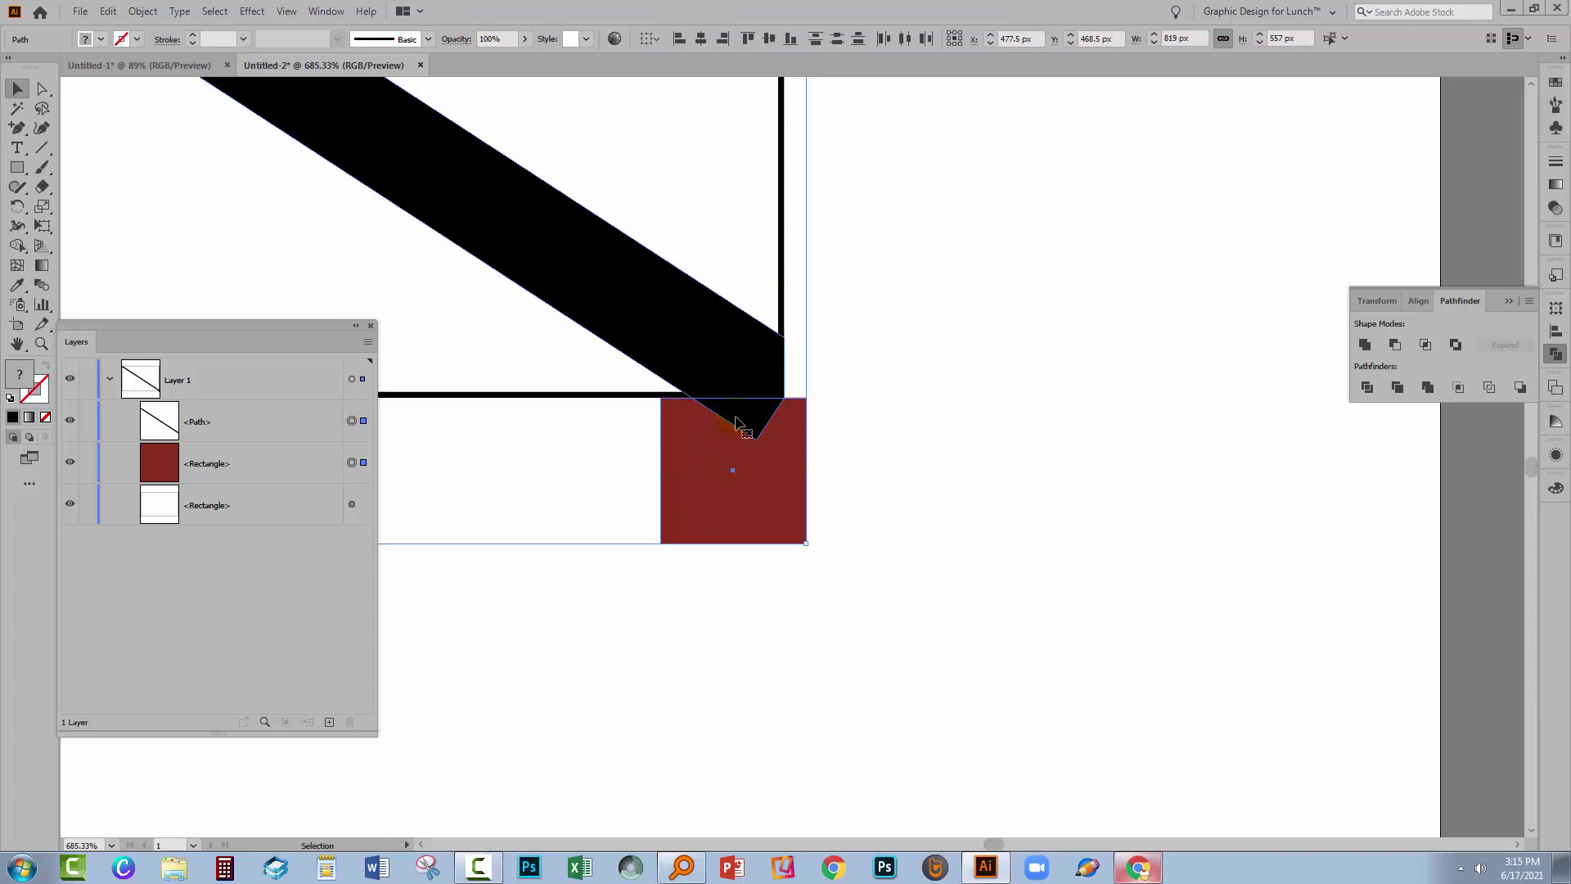
Cut the last red square from the bar's bottom-right end and fit the artboard to check the corners
{"action": "left_click", "coordinate": [1519, 388]}
{"action": "left_click", "coordinate": [1211, 490]}
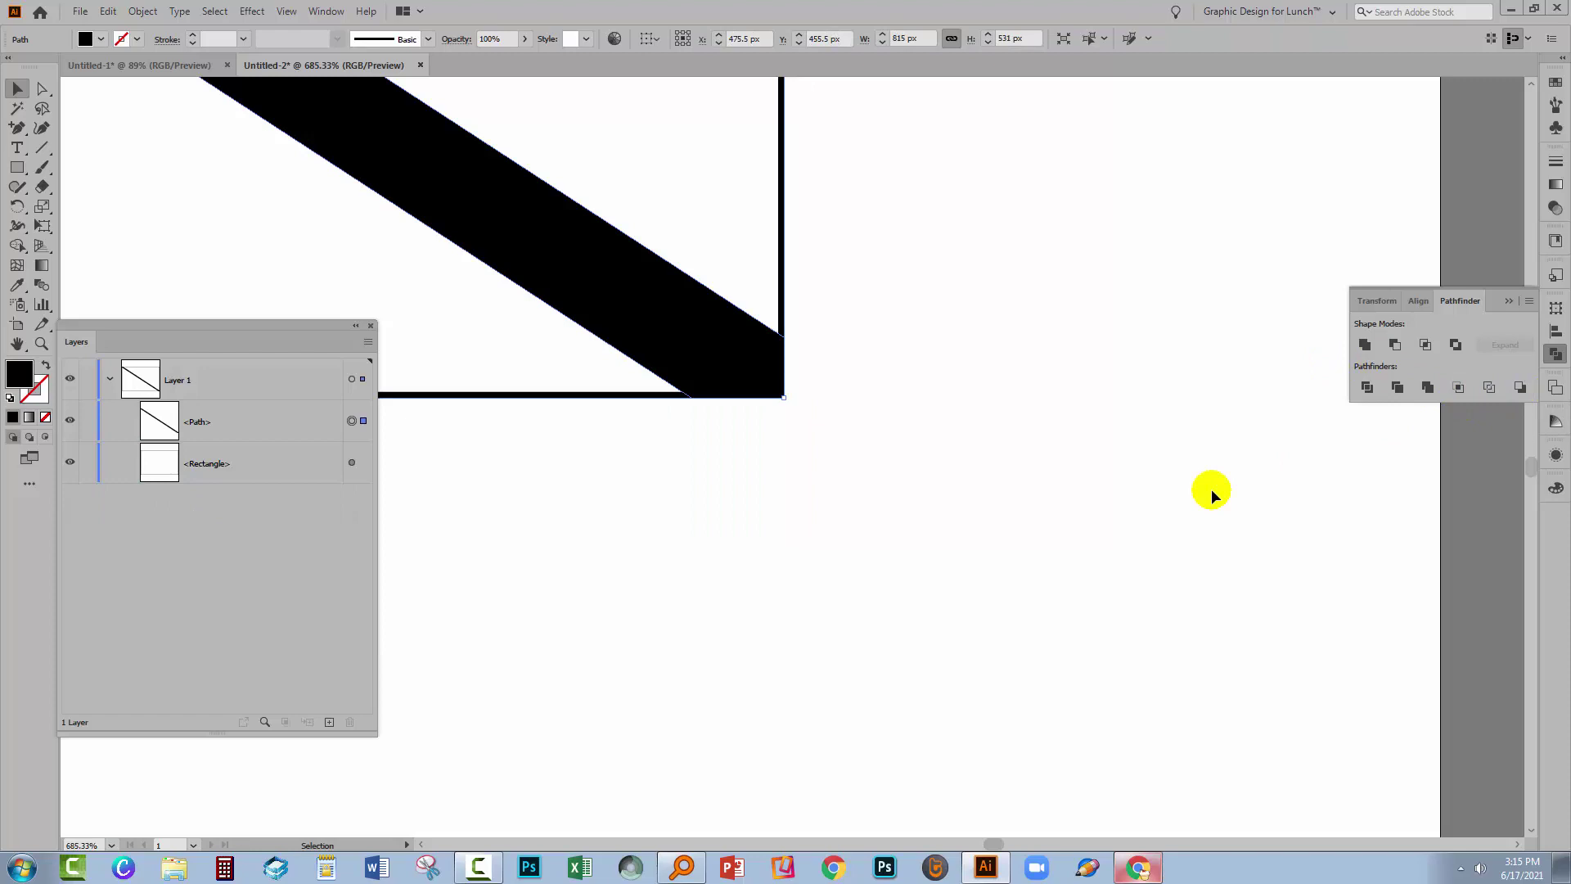
{"action": "left_click_drag", "start_coordinate": [193, 323], "coordinate": [1259, 375]}
{"action": "key", "text": "ctrl+0"}
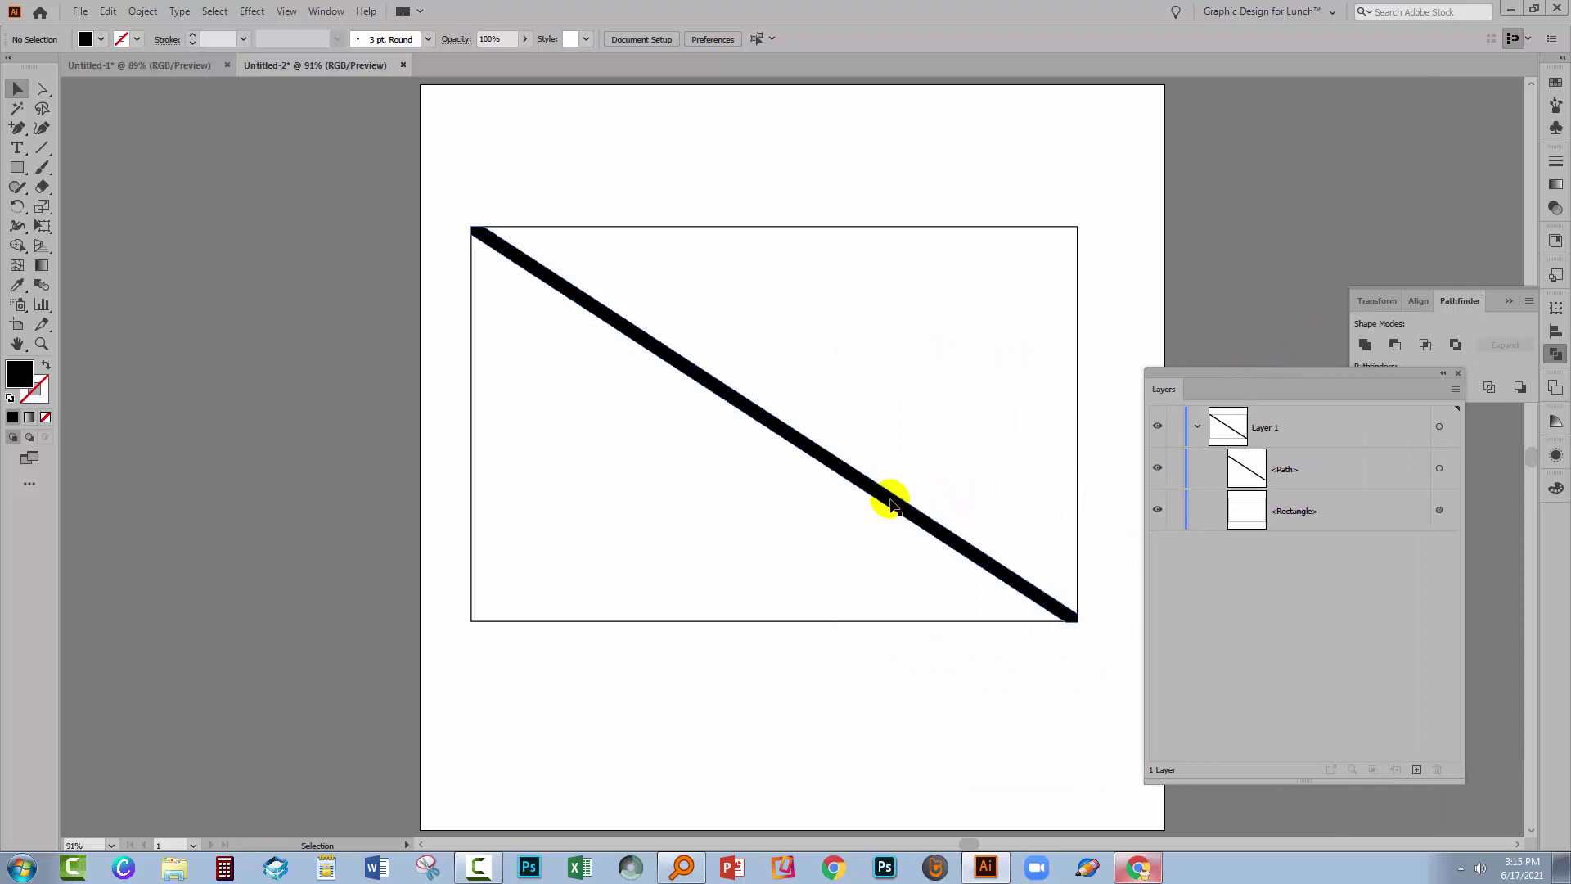
{"action": "left_click", "coordinate": [760, 421]}
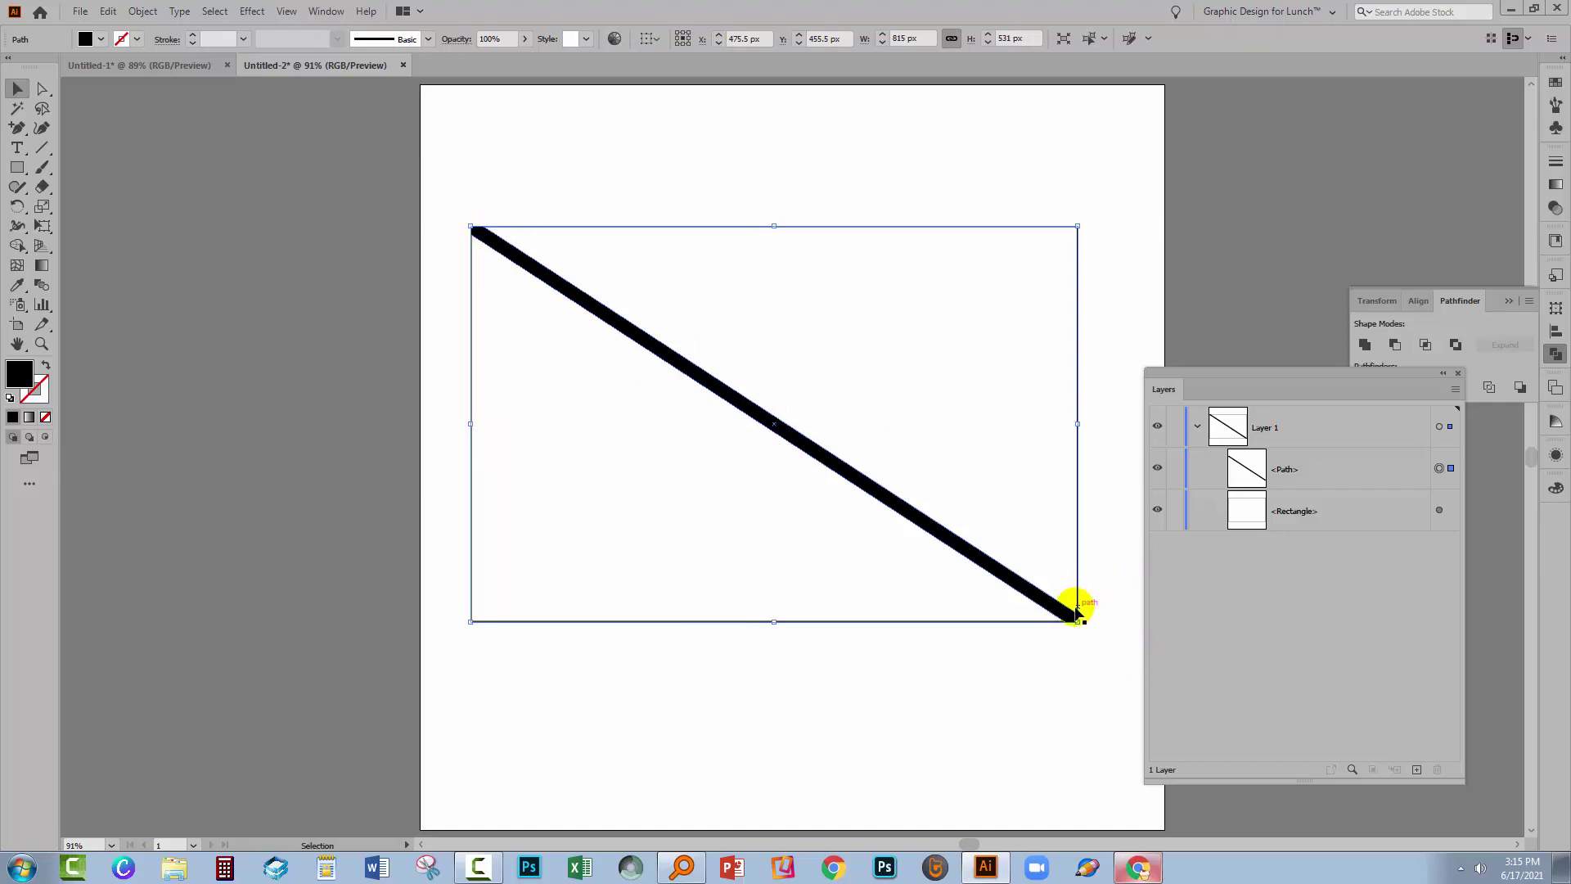
{"action": "left_click", "coordinate": [1068, 674]}
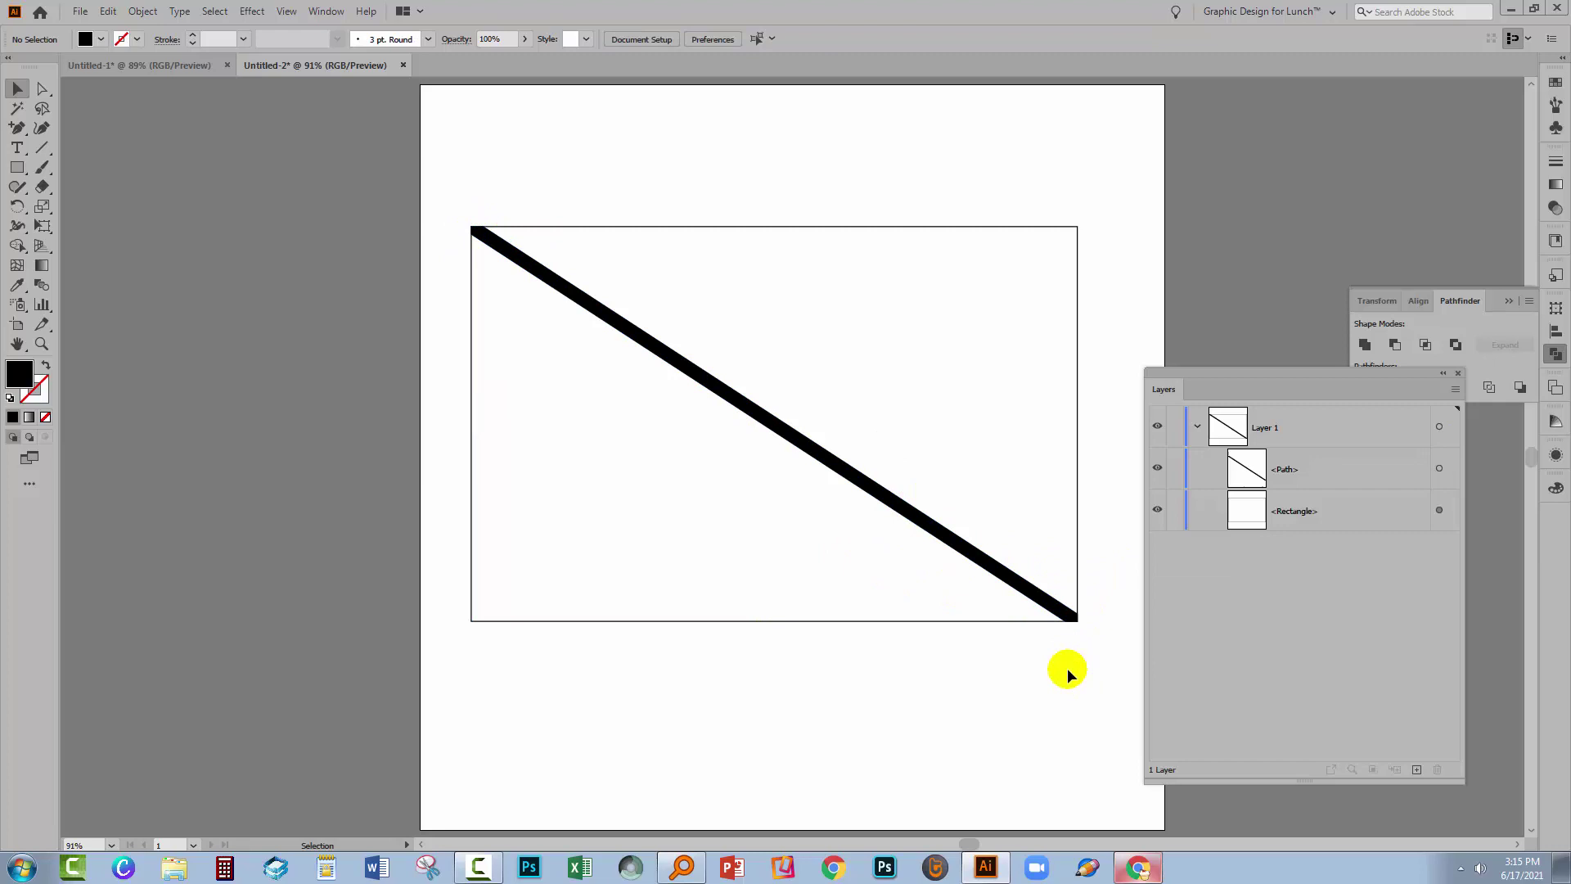